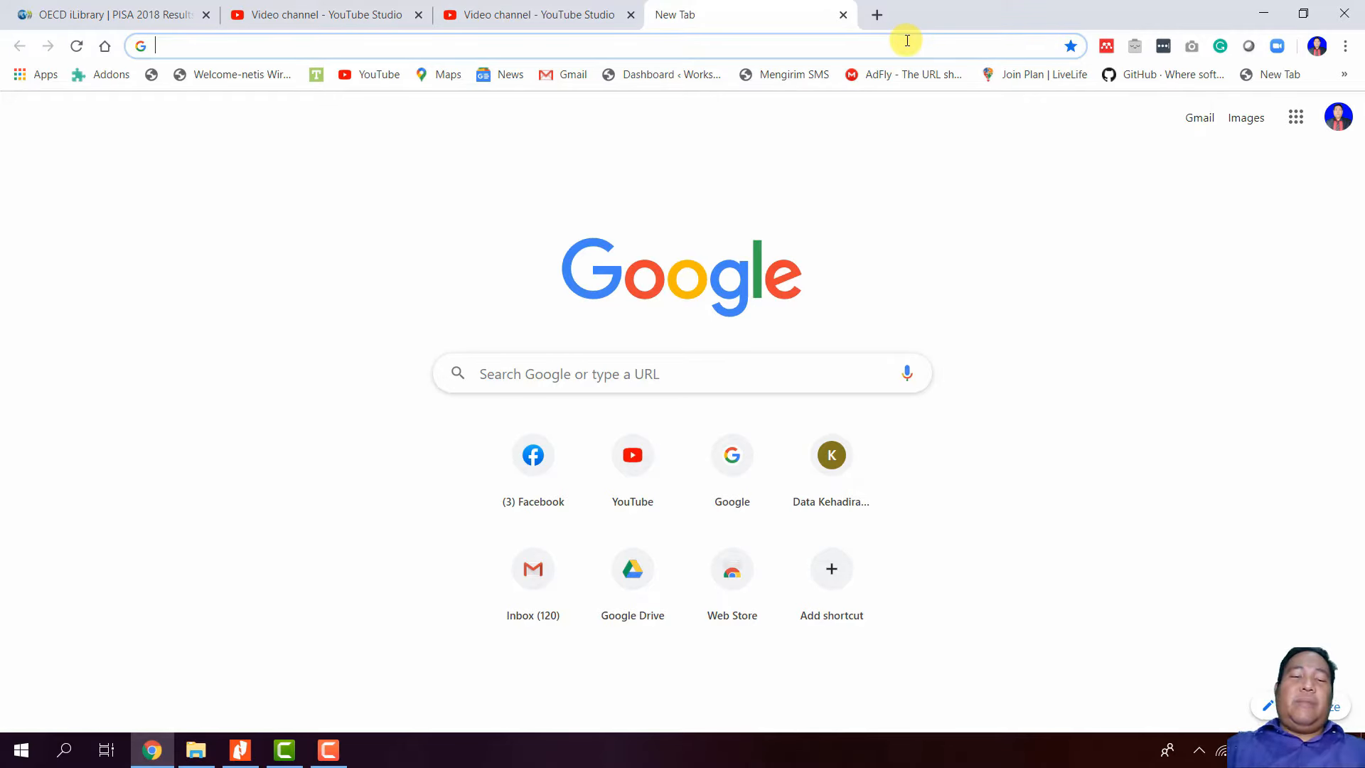
- Go to google.co.id and search for 'journal unpas'
text(www.youtube.com)
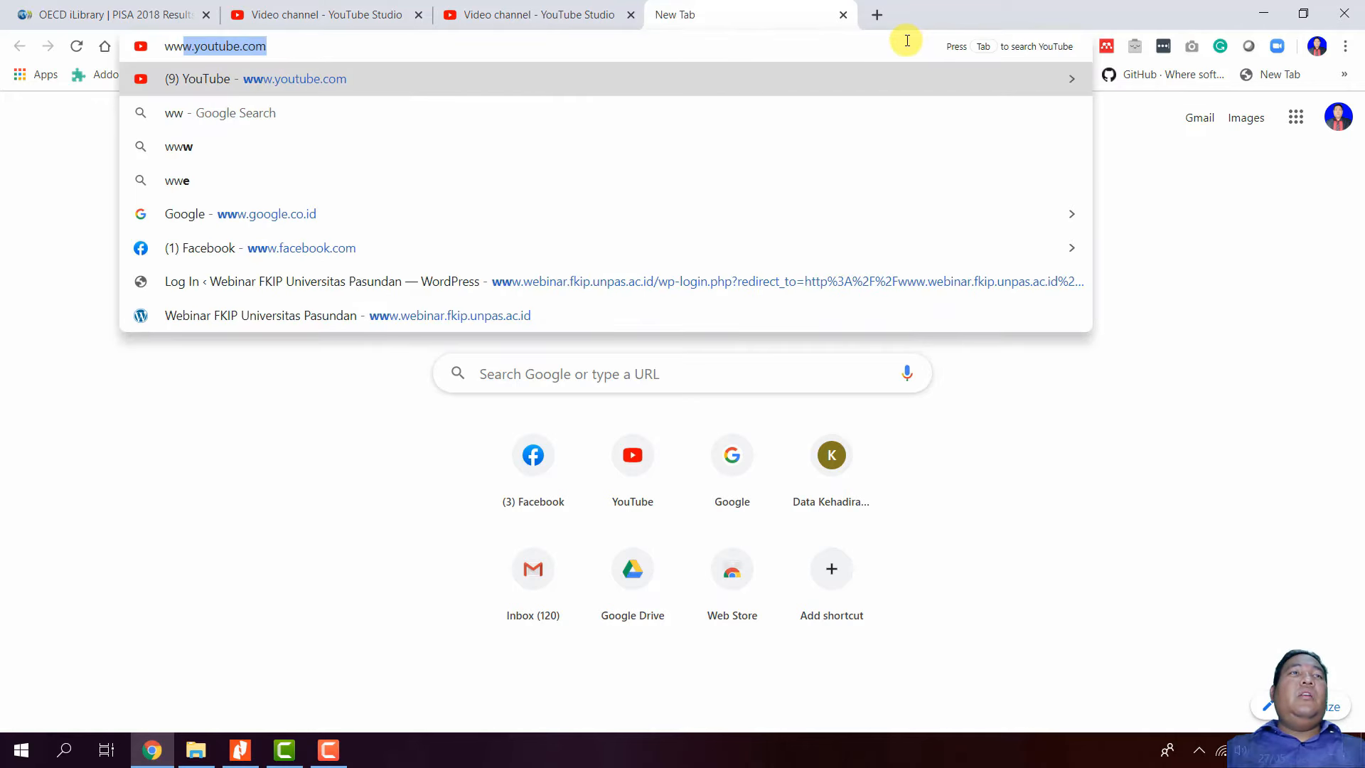
click(476, 206)
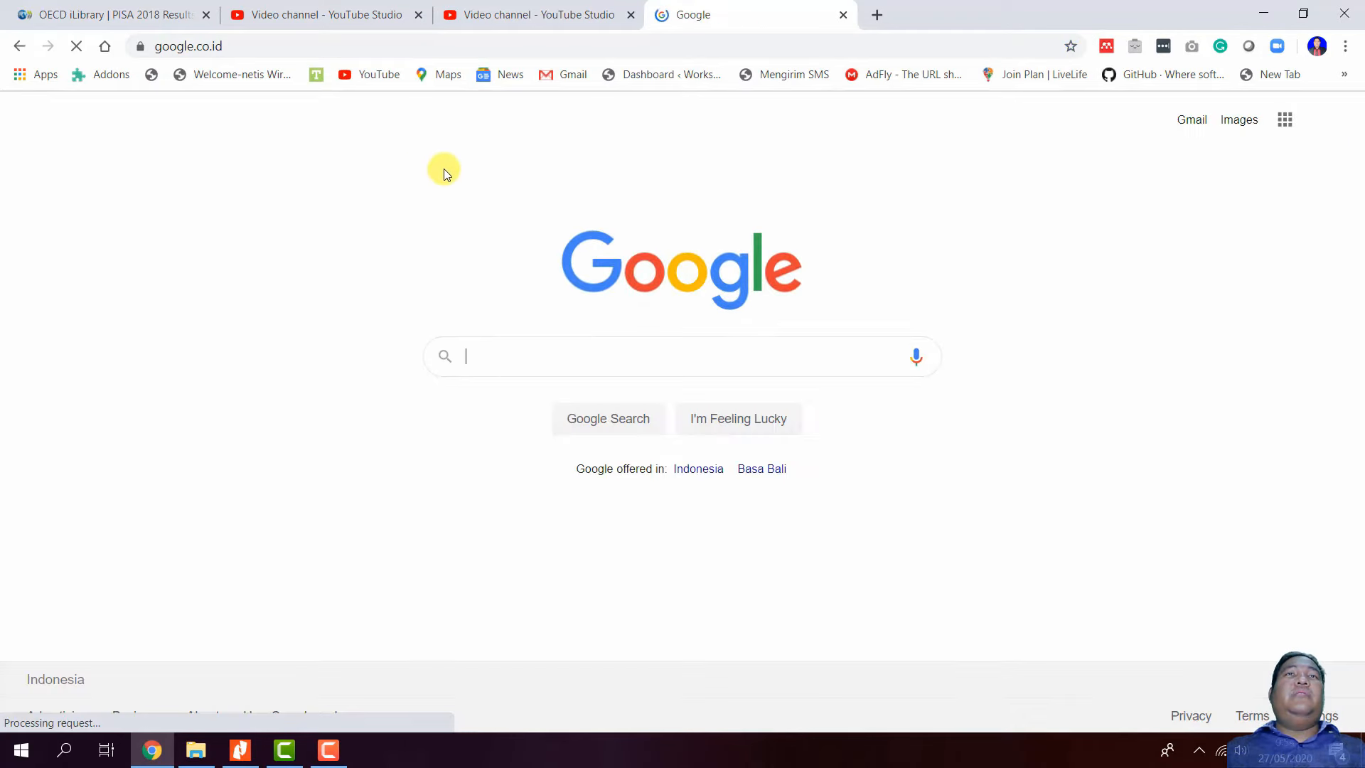
text(jou)
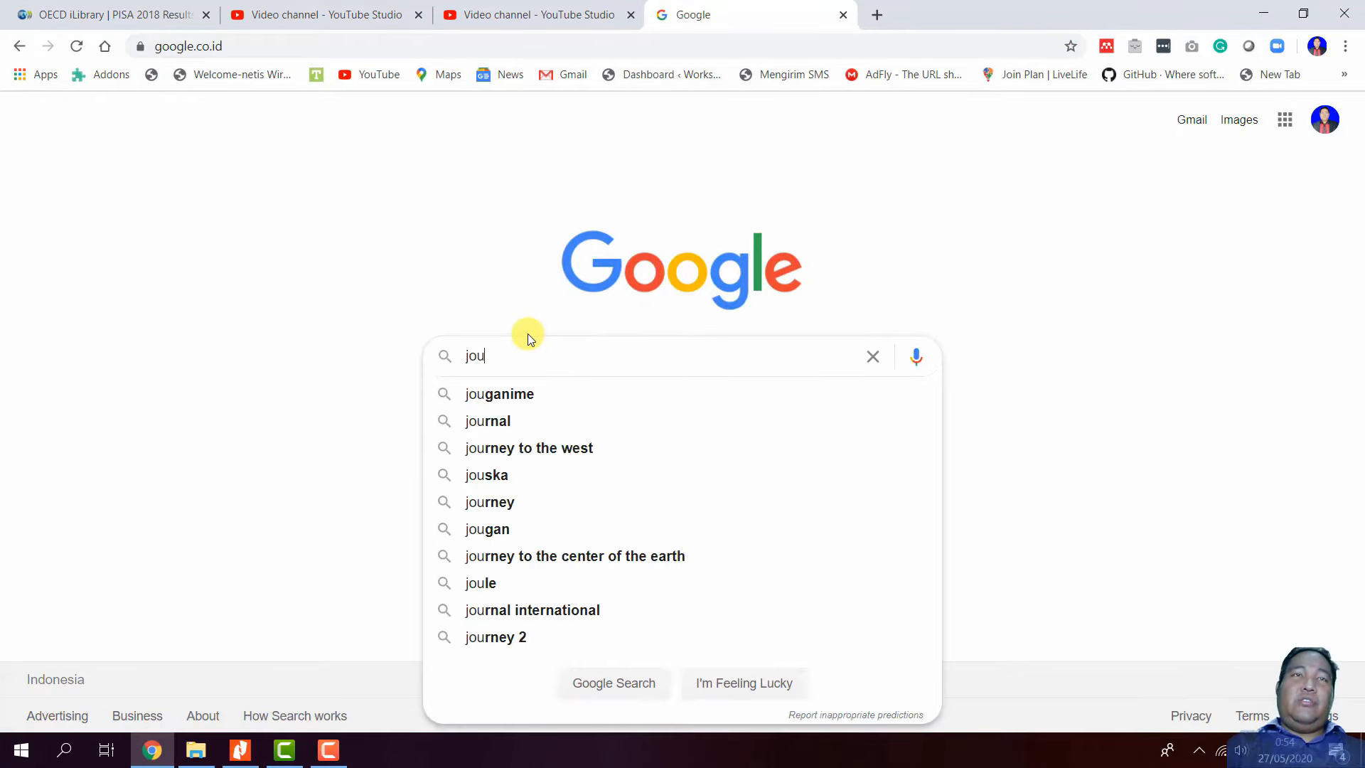
text(rnal unpas)
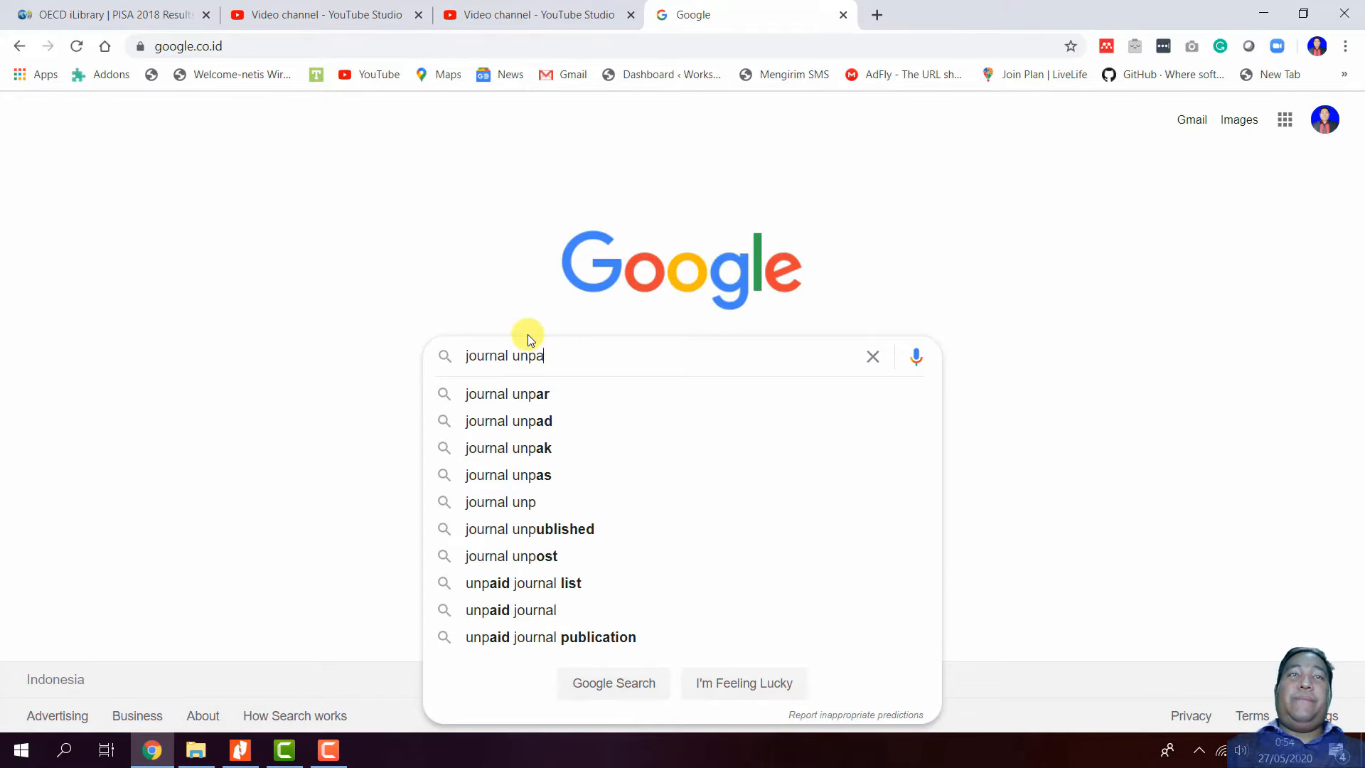
key(Return)
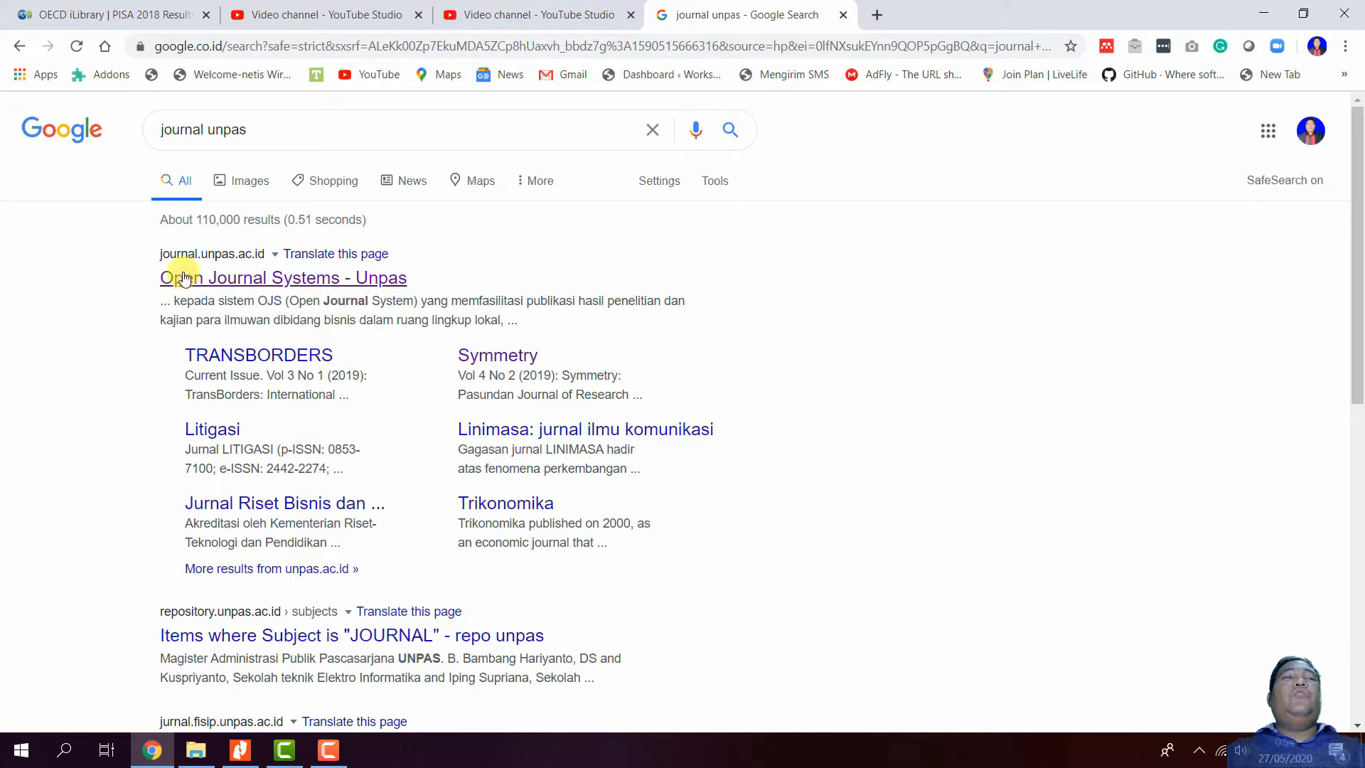
- Open the Open Journal Systems - Unpas result and browse its journal list, returning to the top
click(324, 288)
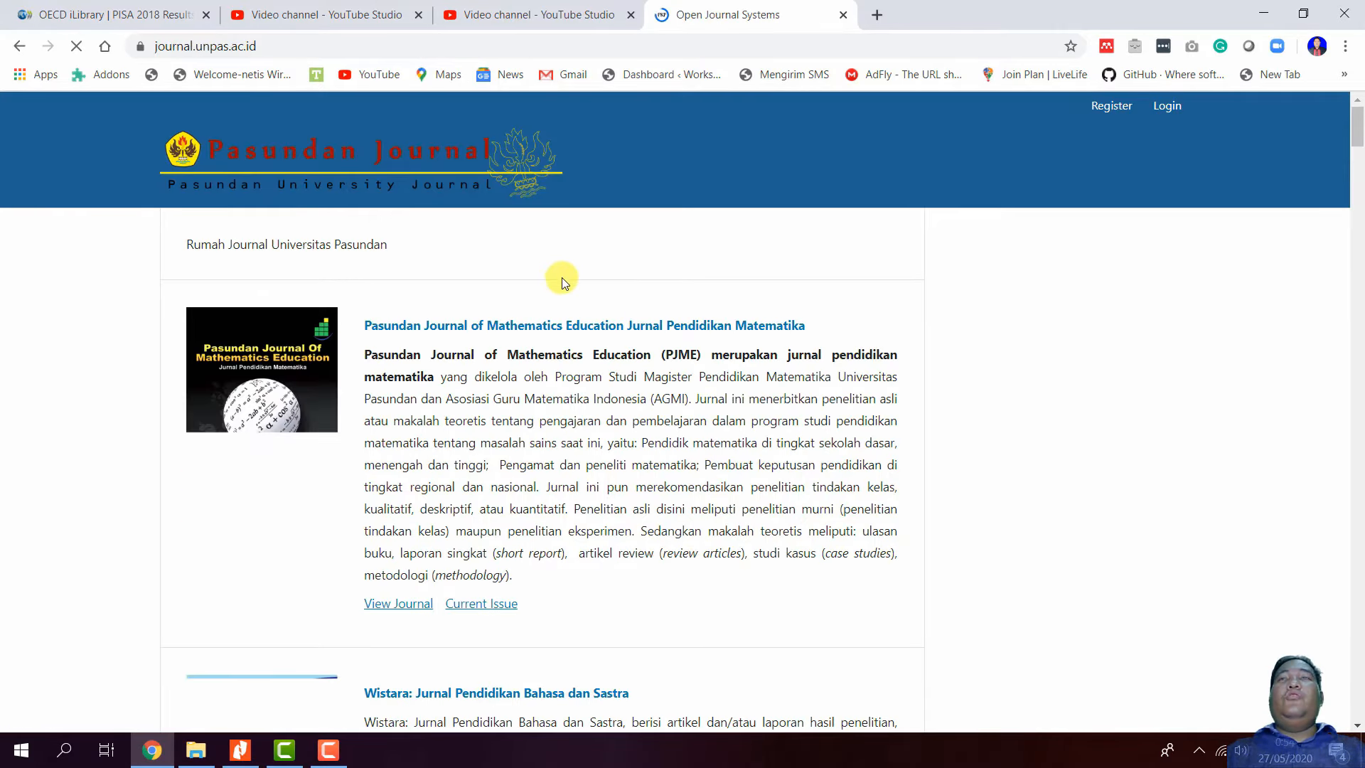
scroll(562, 282, down, 13)
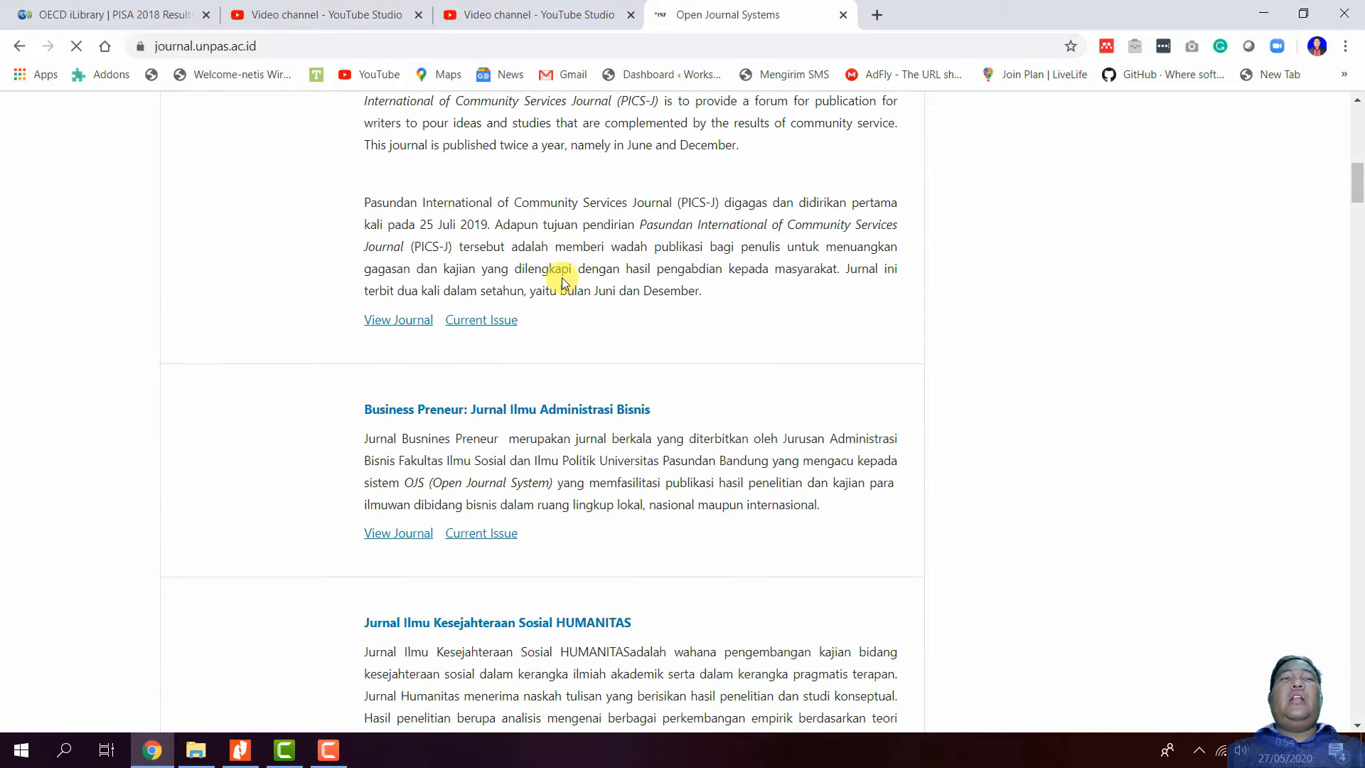
scroll(562, 282, down, 16)
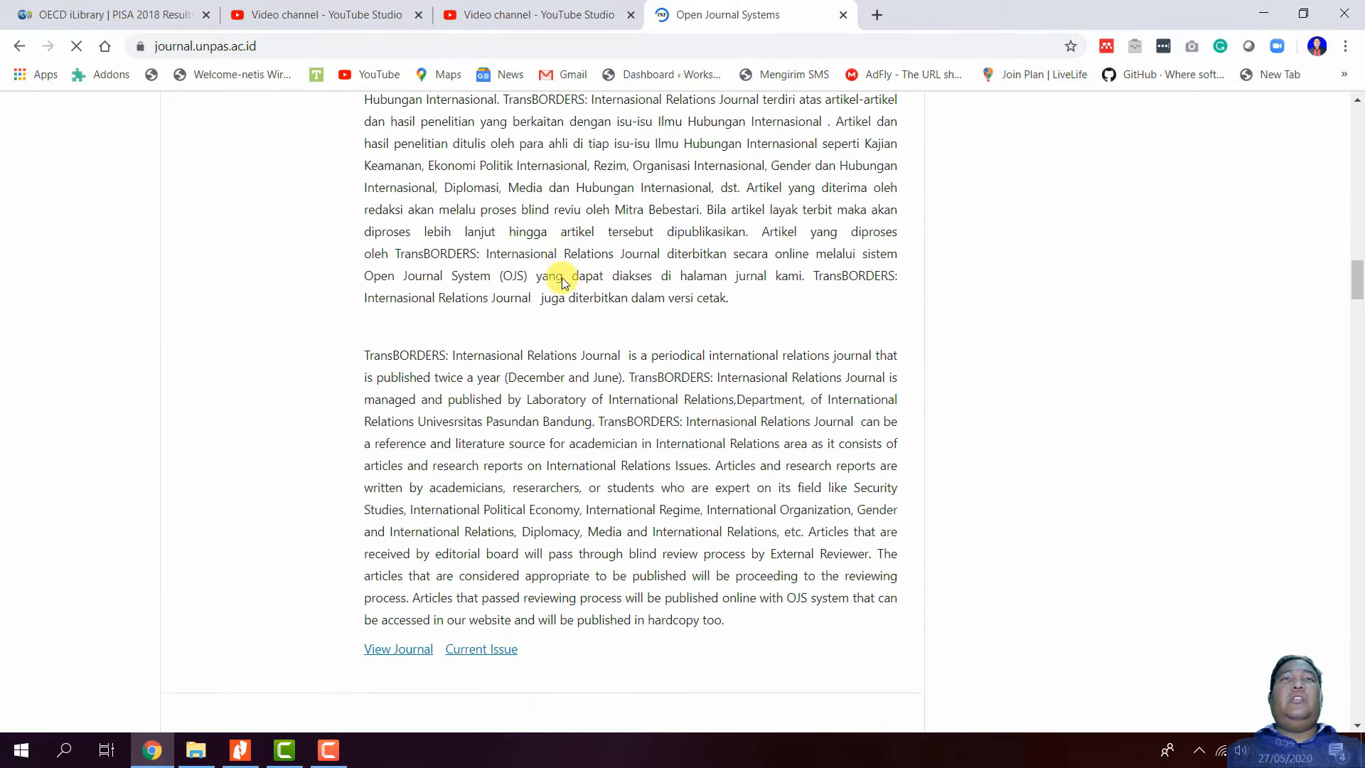
scroll(561, 283, down, 16)
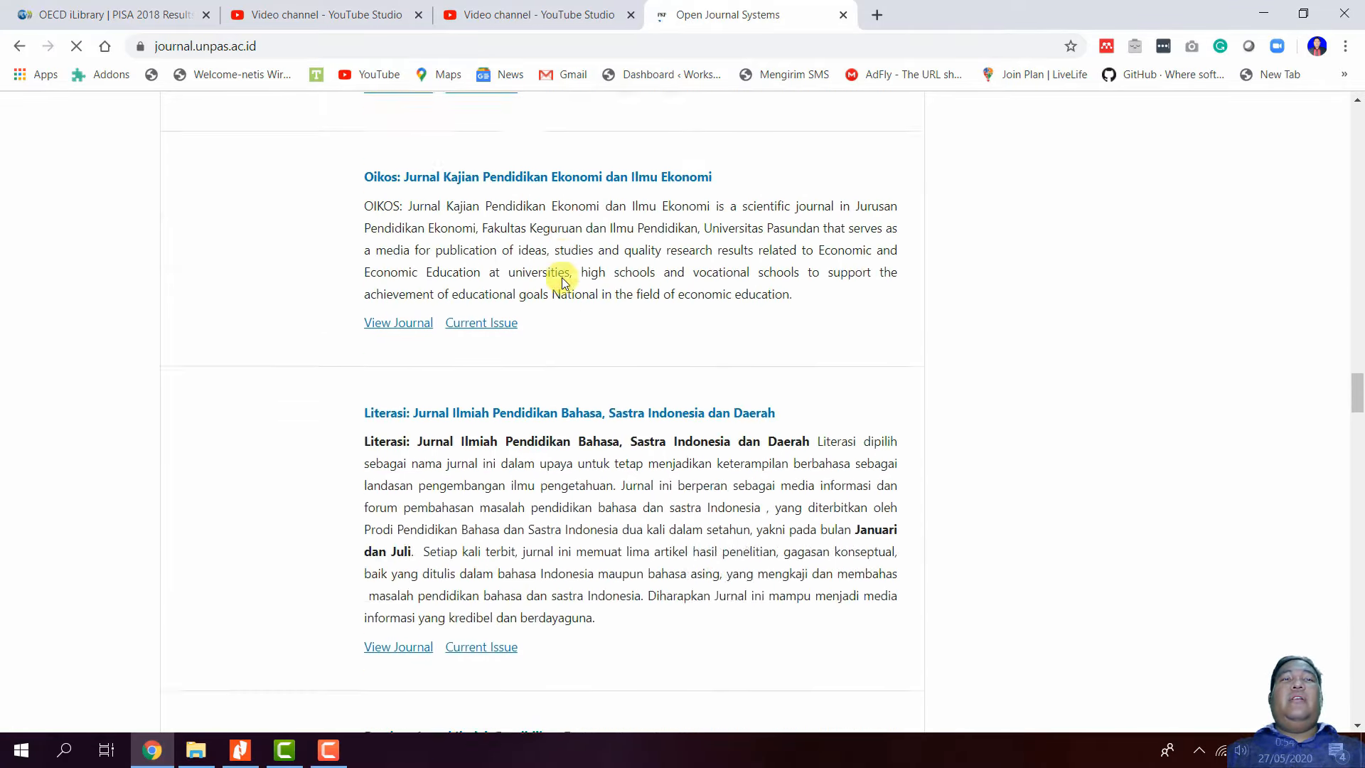
scroll(561, 283, down, 16)
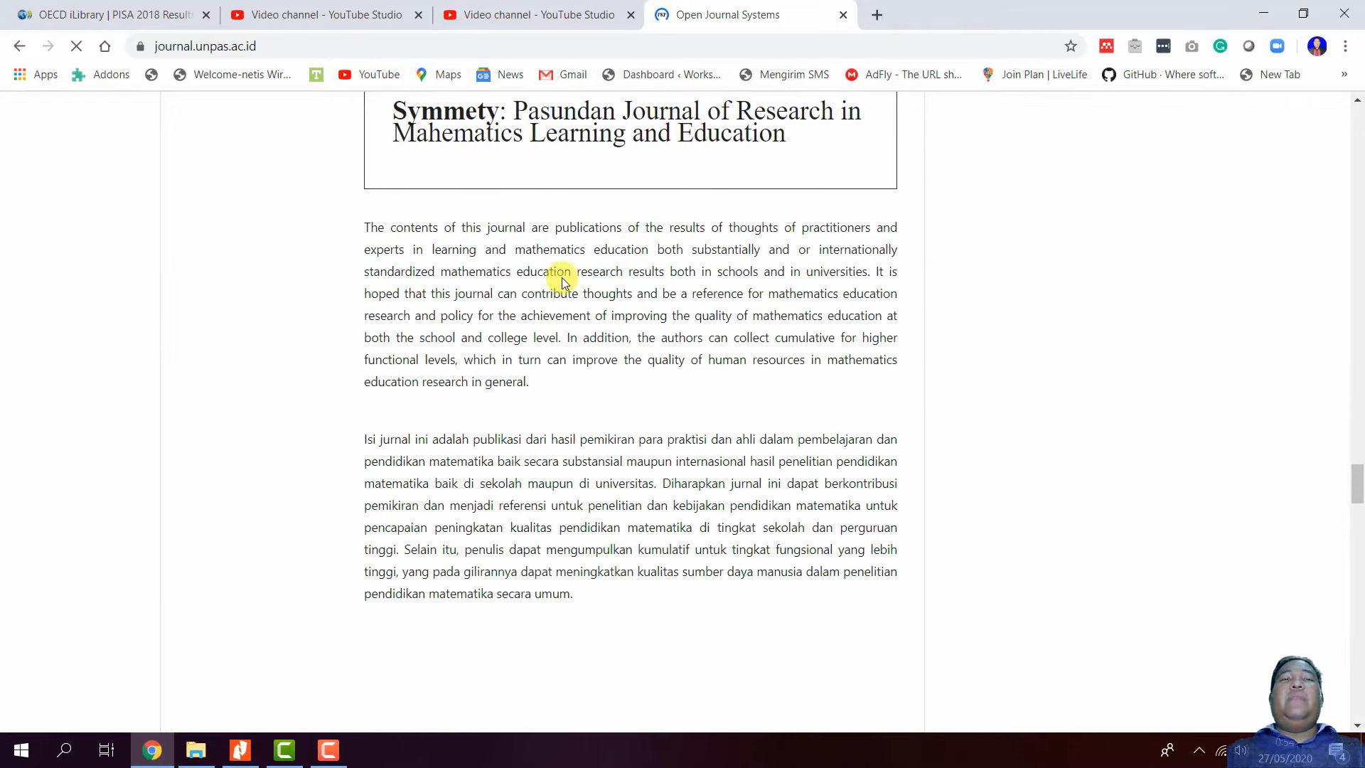
scroll(562, 282, down, 16)
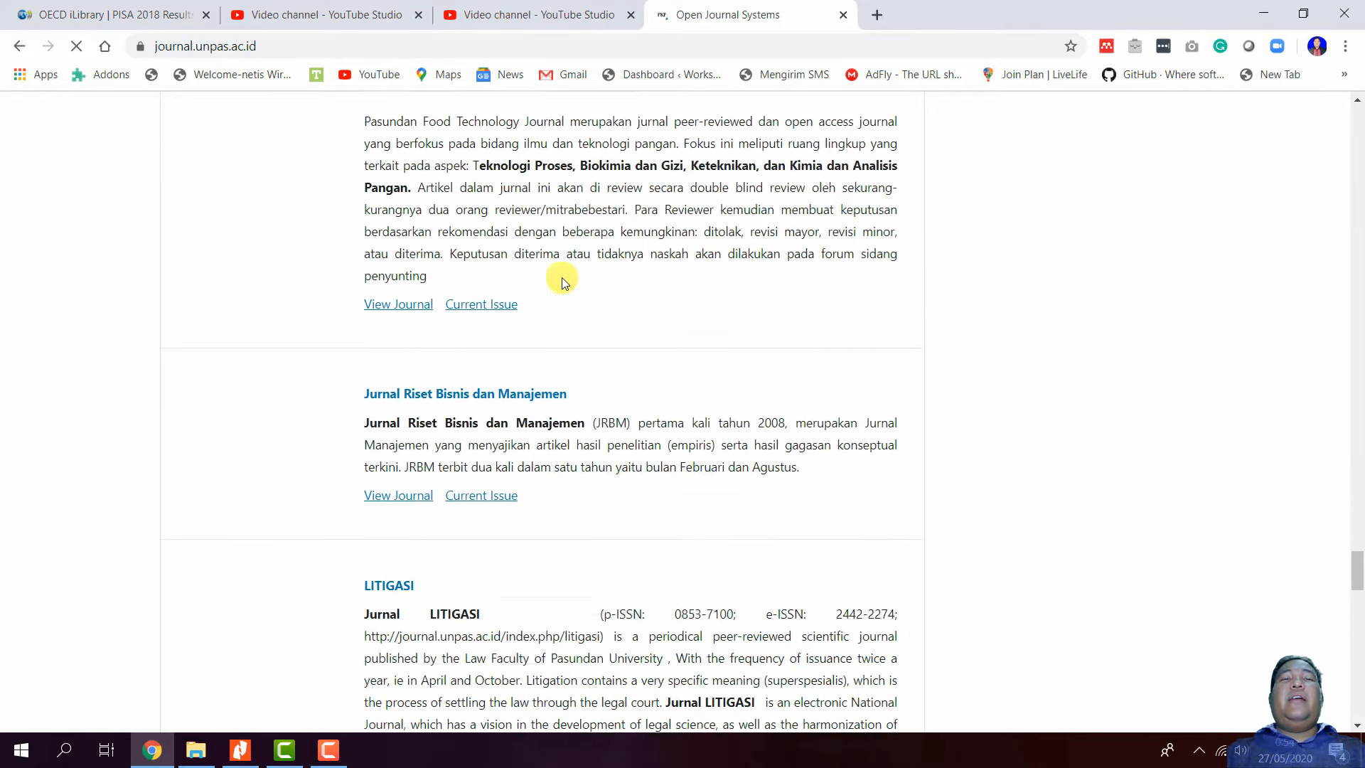
scroll(562, 282, down, 16)
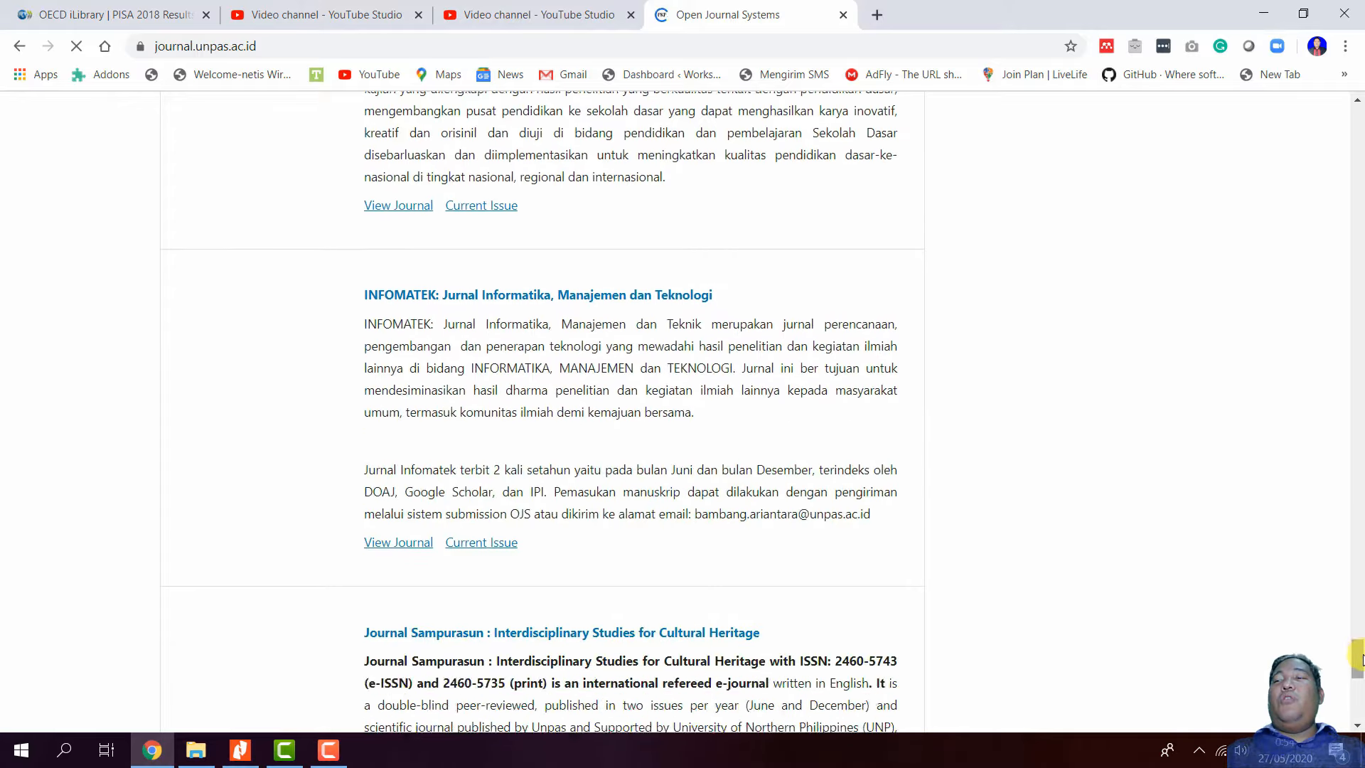
drag(1358, 658, 1316, 110)
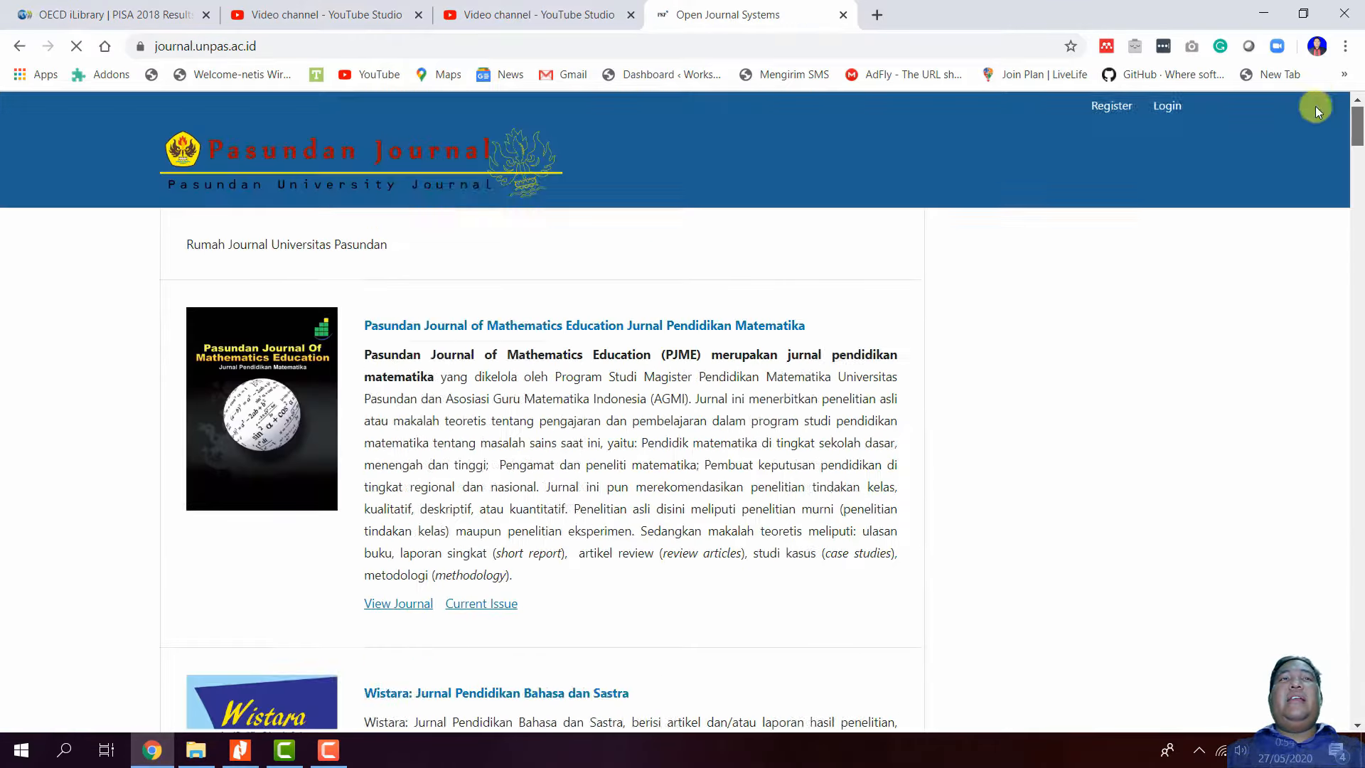
scroll(818, 416, down, 6)
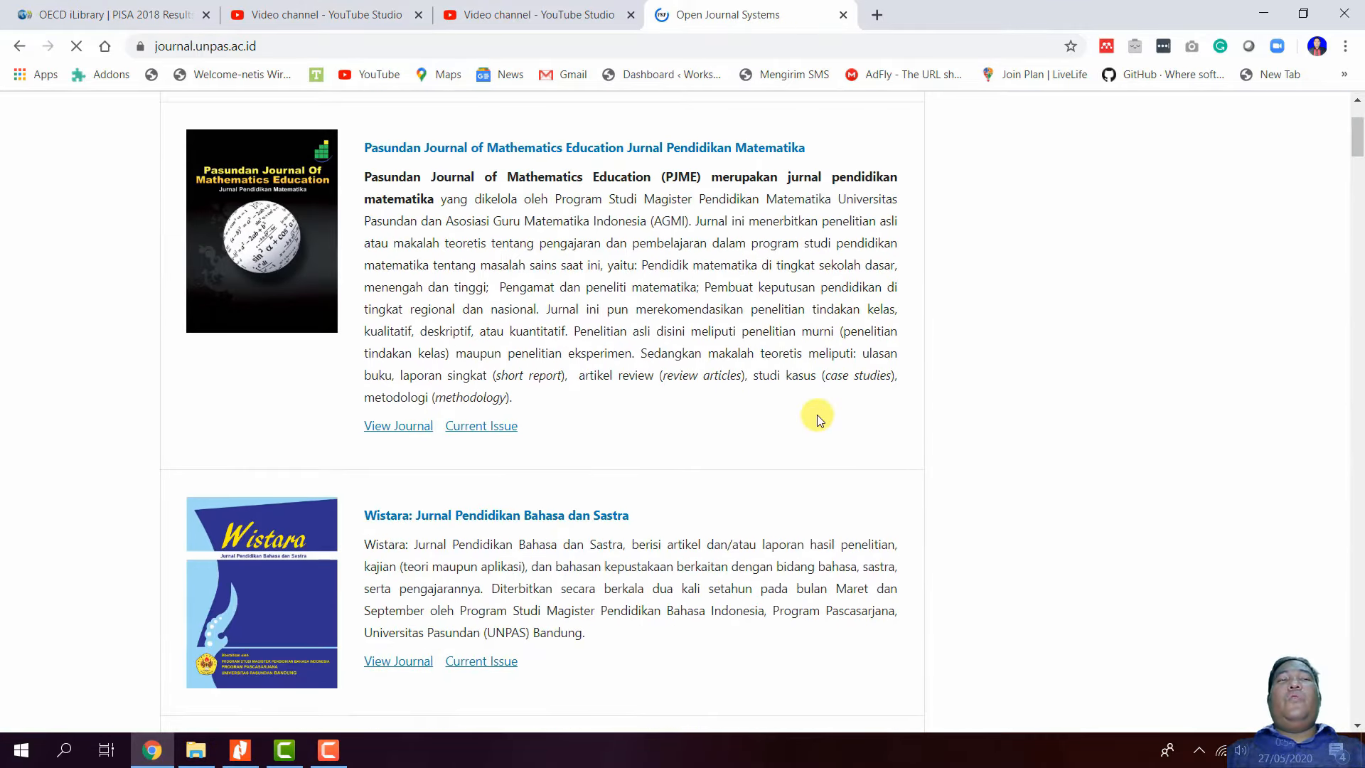
scroll(818, 418, up, 6)
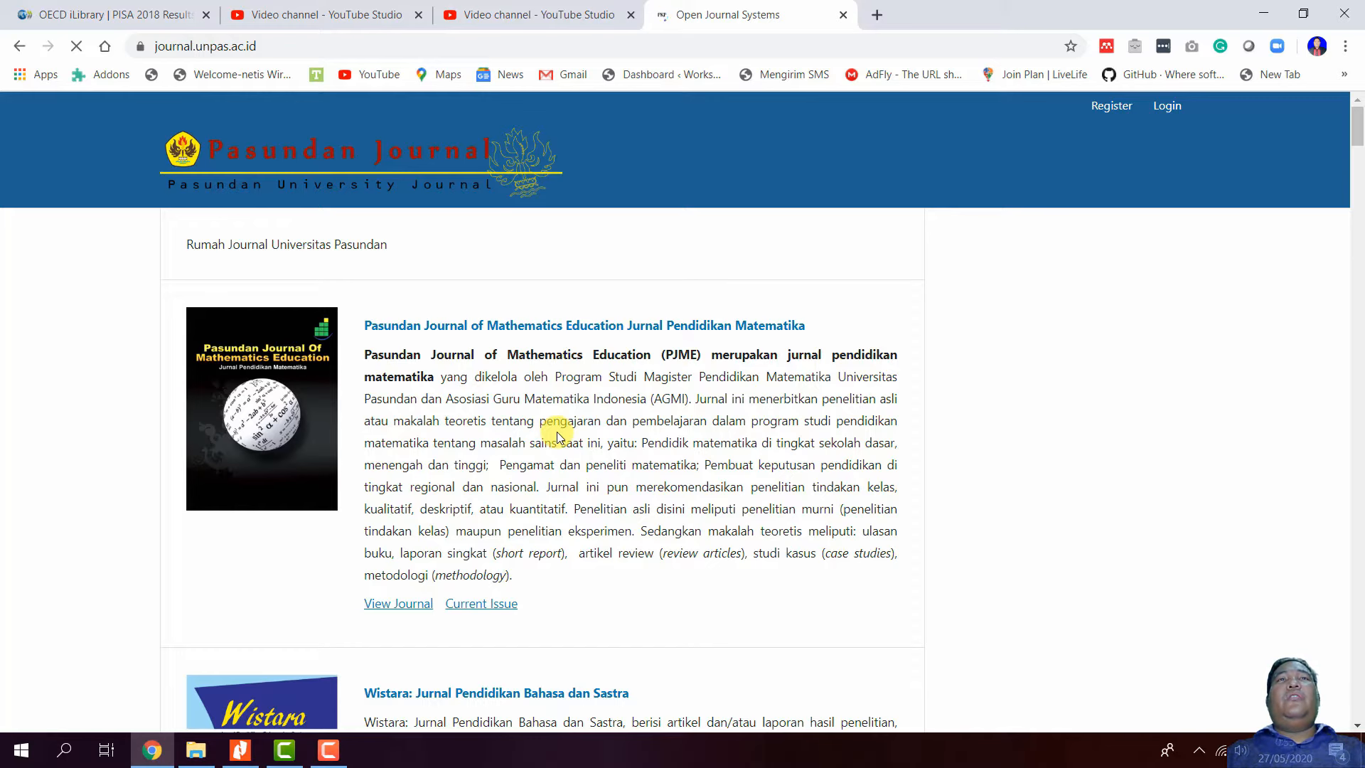
scroll(557, 435, down, 3)
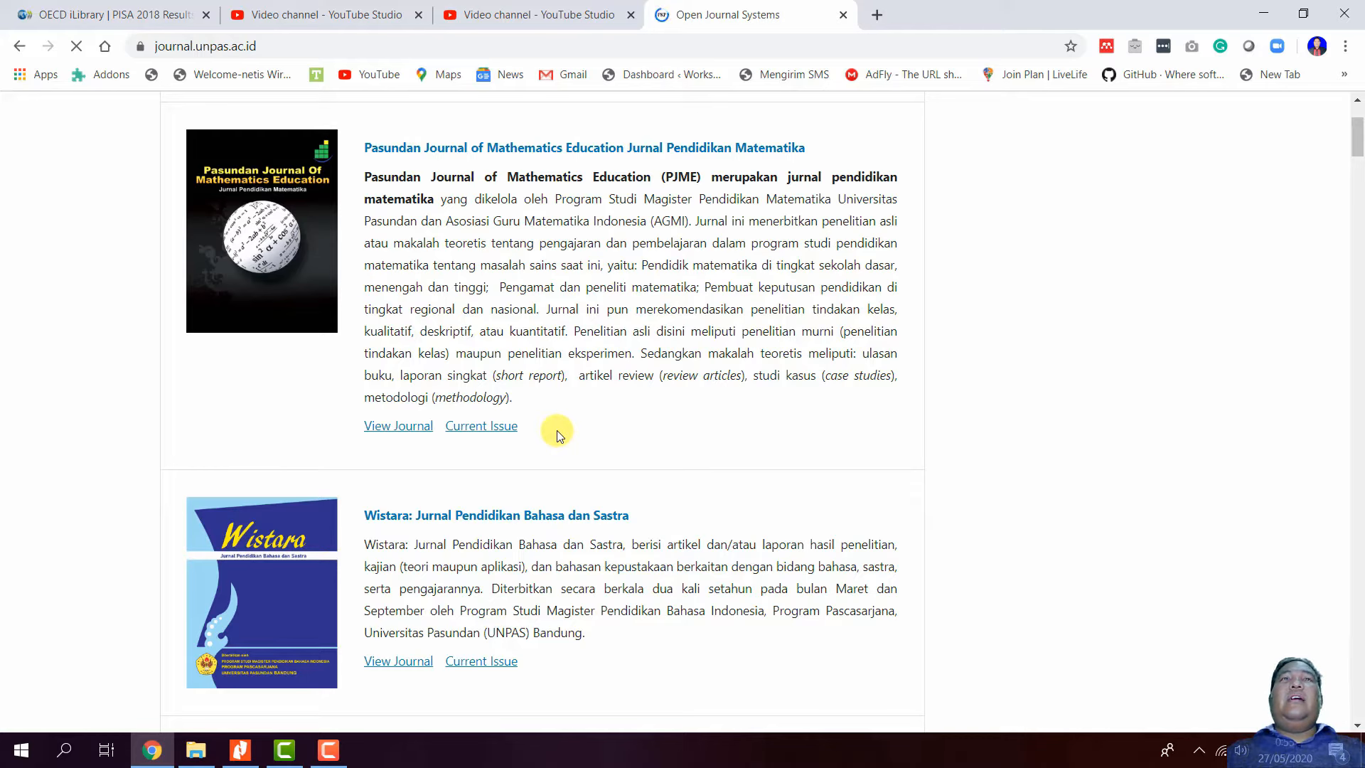
scroll(558, 435, down, 20)
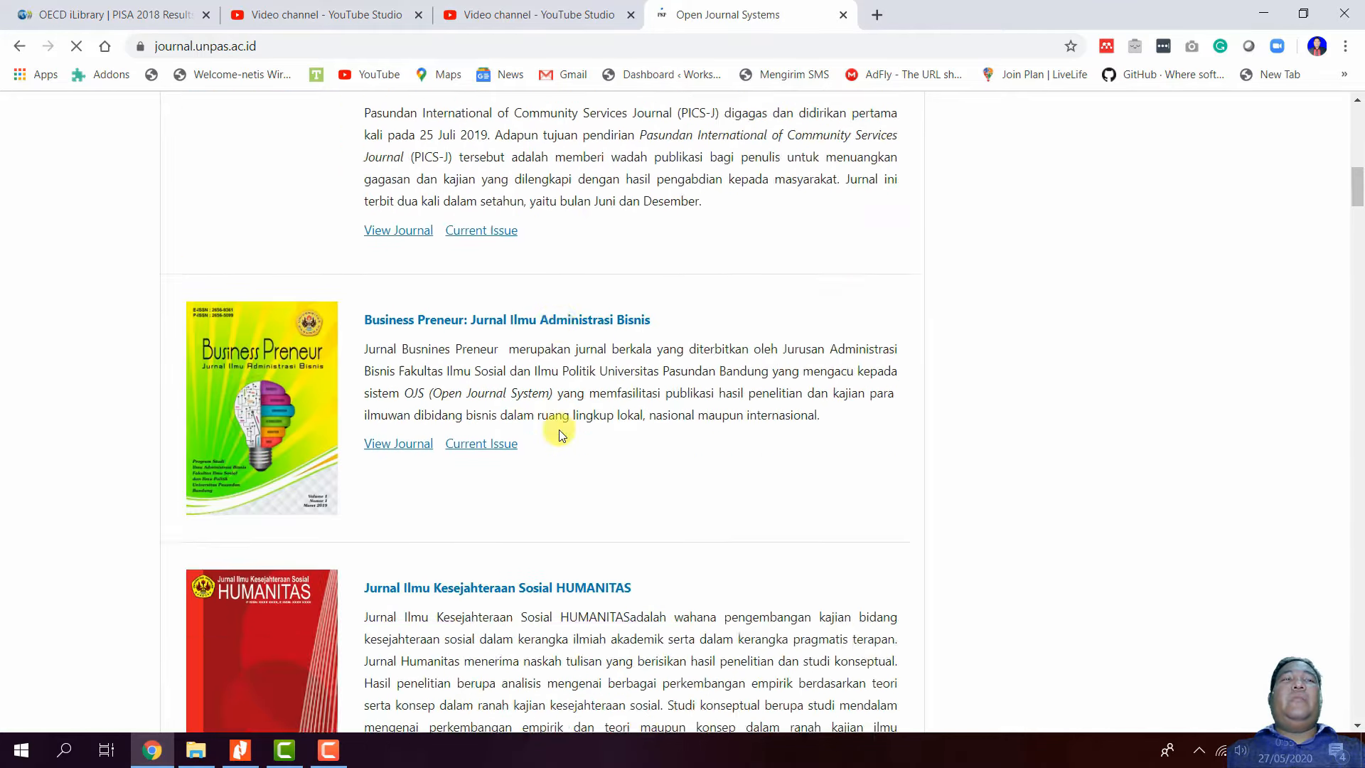
scroll(561, 434, down, 10)
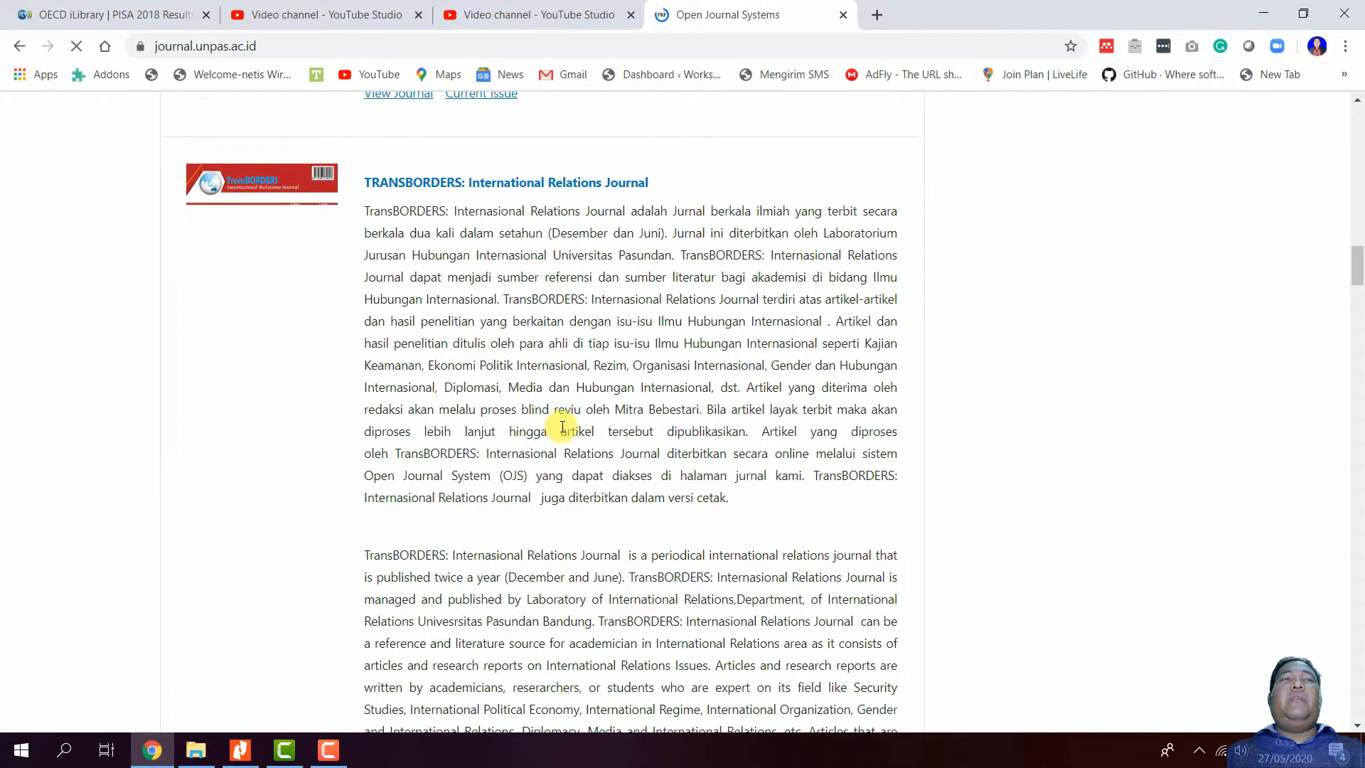
scroll(561, 425, down, 9)
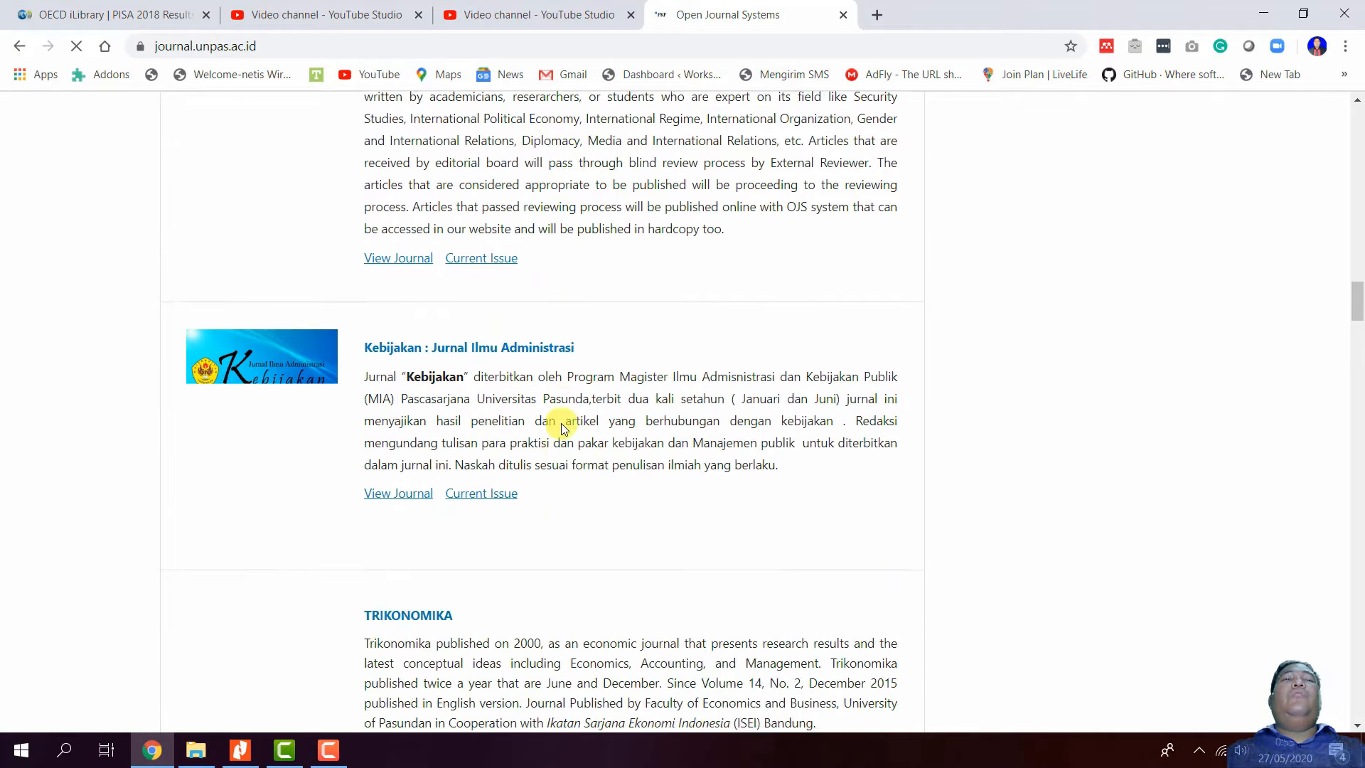
scroll(562, 427, down, 15)
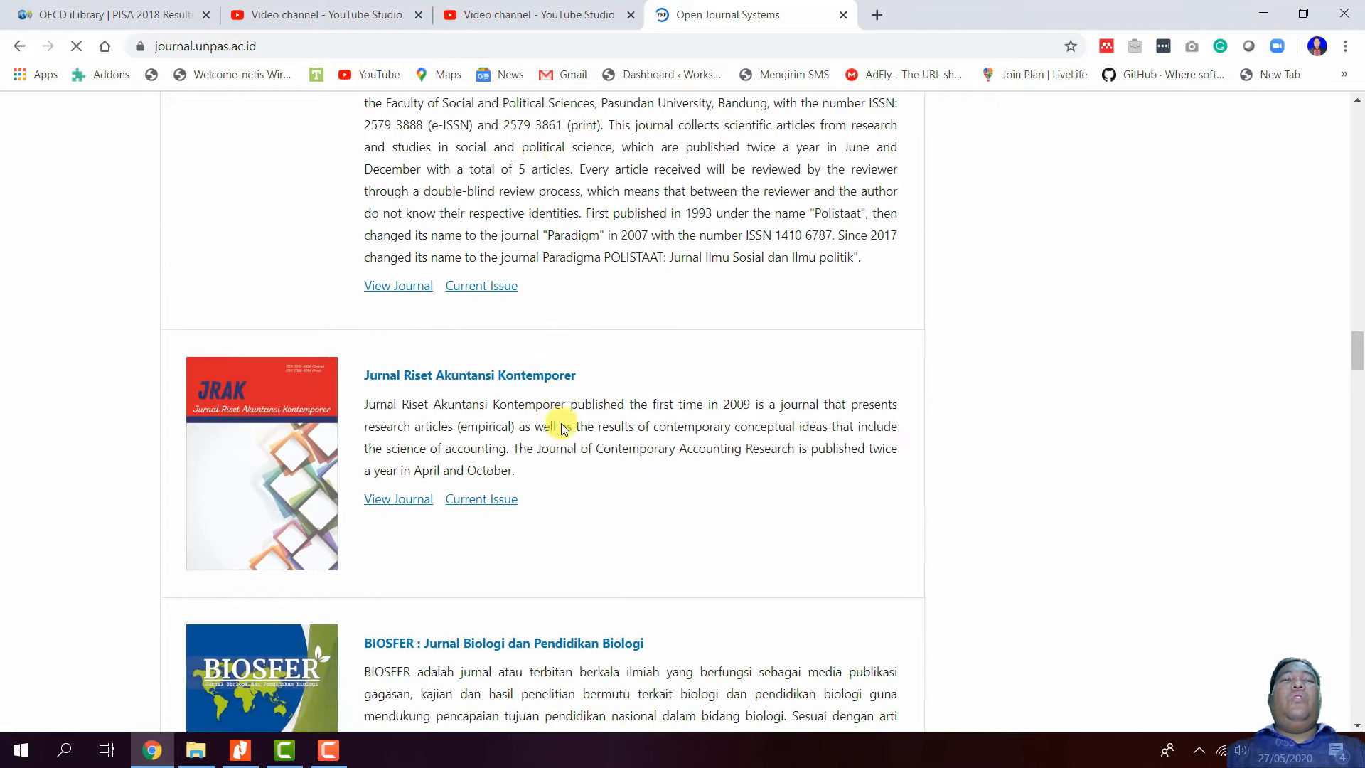
scroll(562, 427, down, 5)
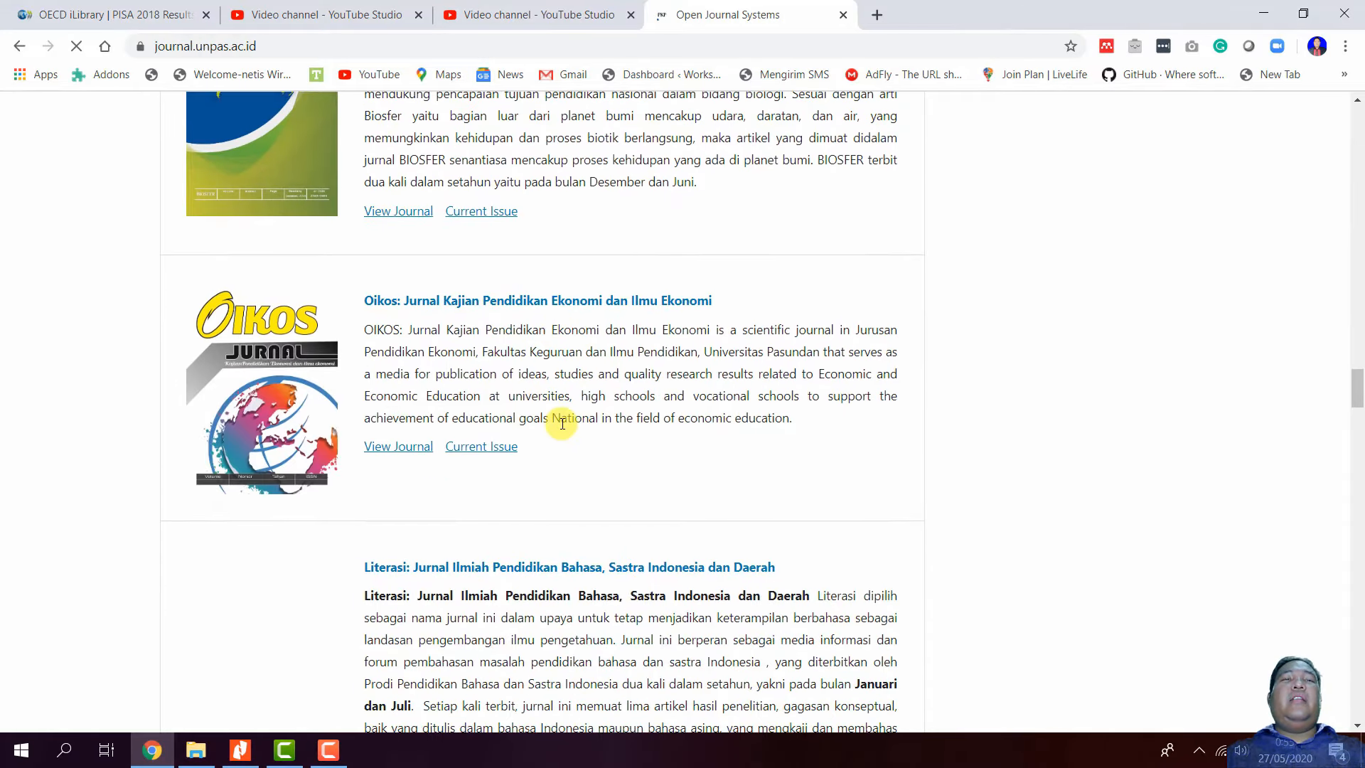
scroll(562, 425, down, 12)
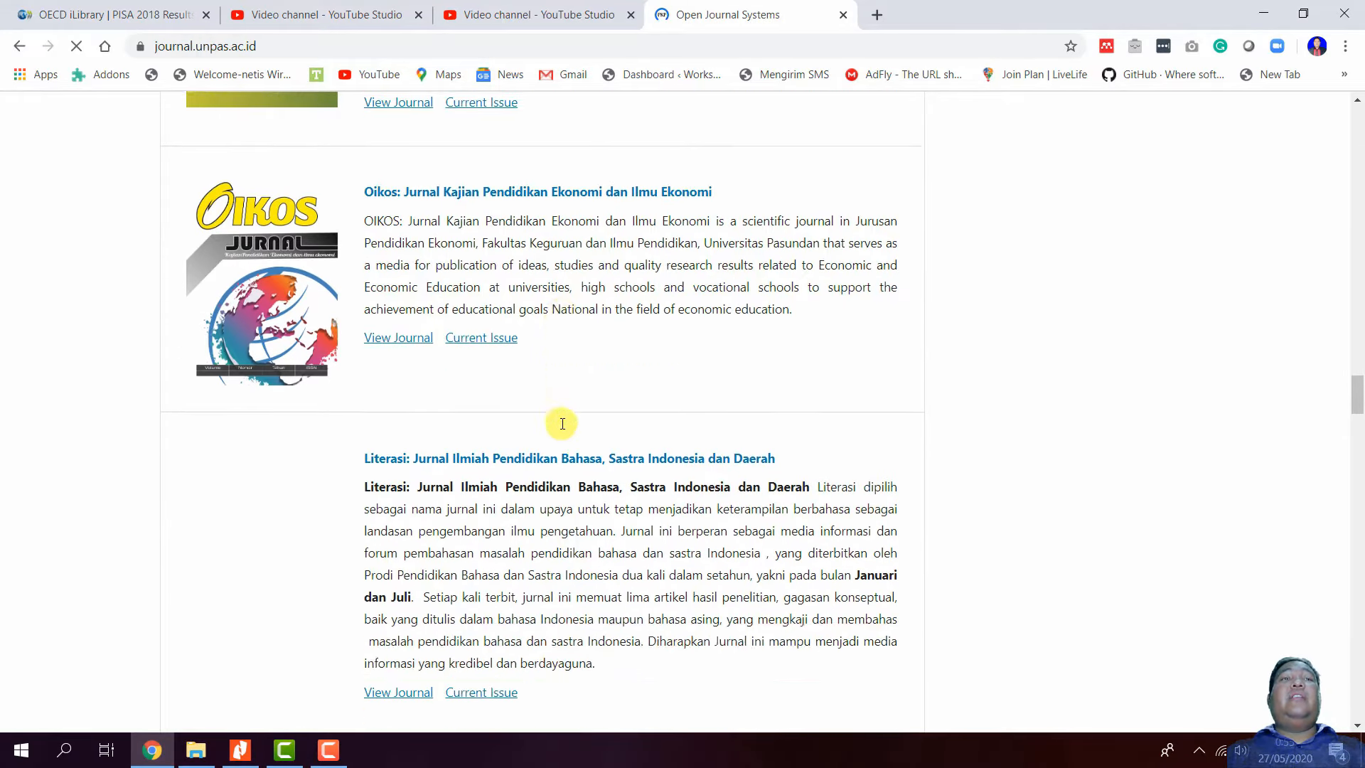
scroll(561, 424, down, 20)
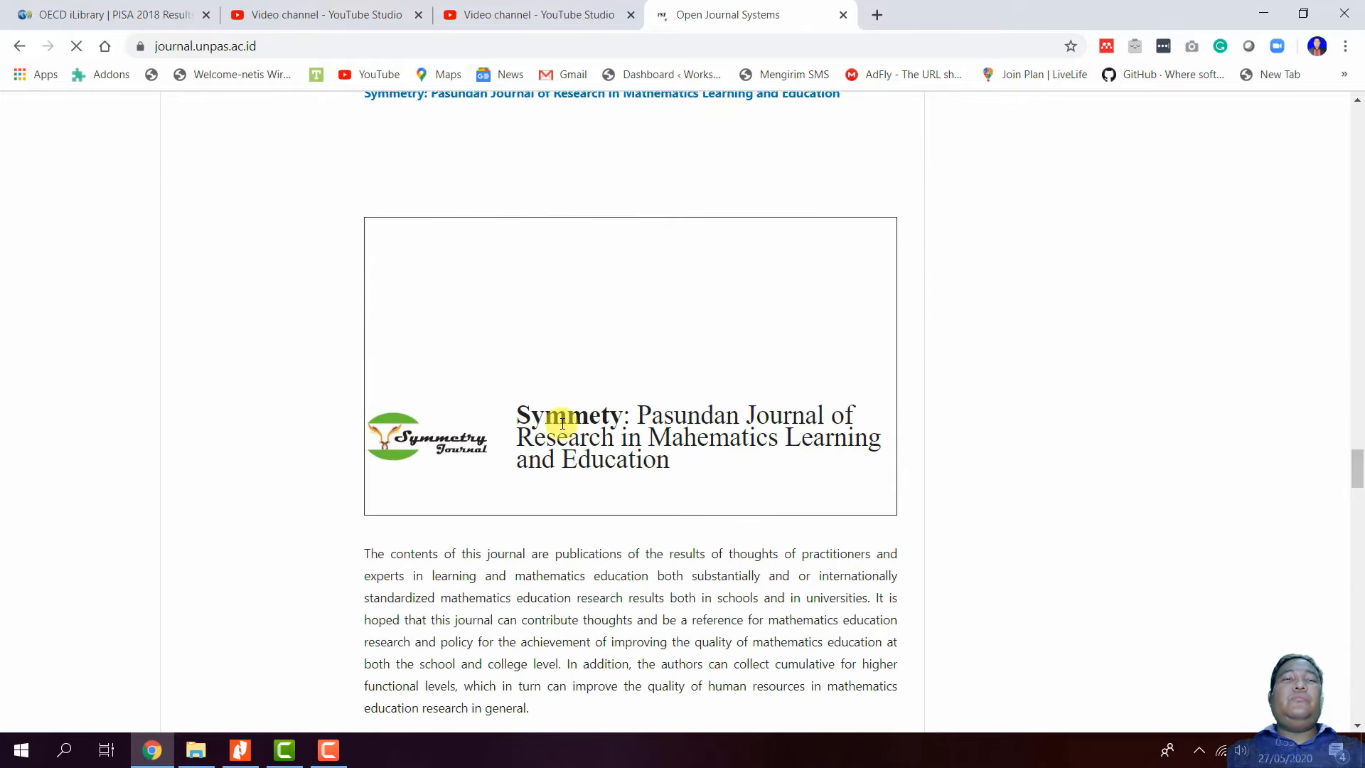
scroll(561, 425, down, 16)
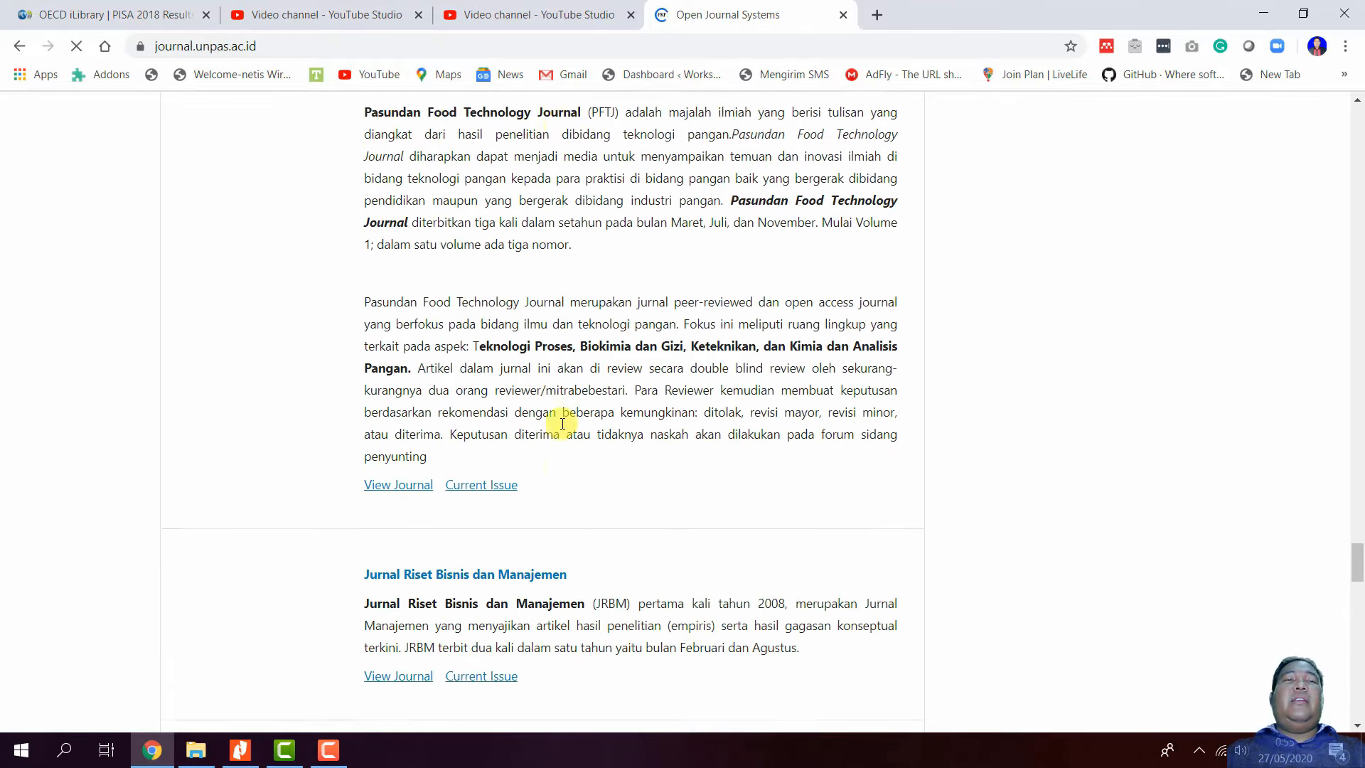
scroll(562, 424, up, 5)
scroll(561, 424, up, 20)
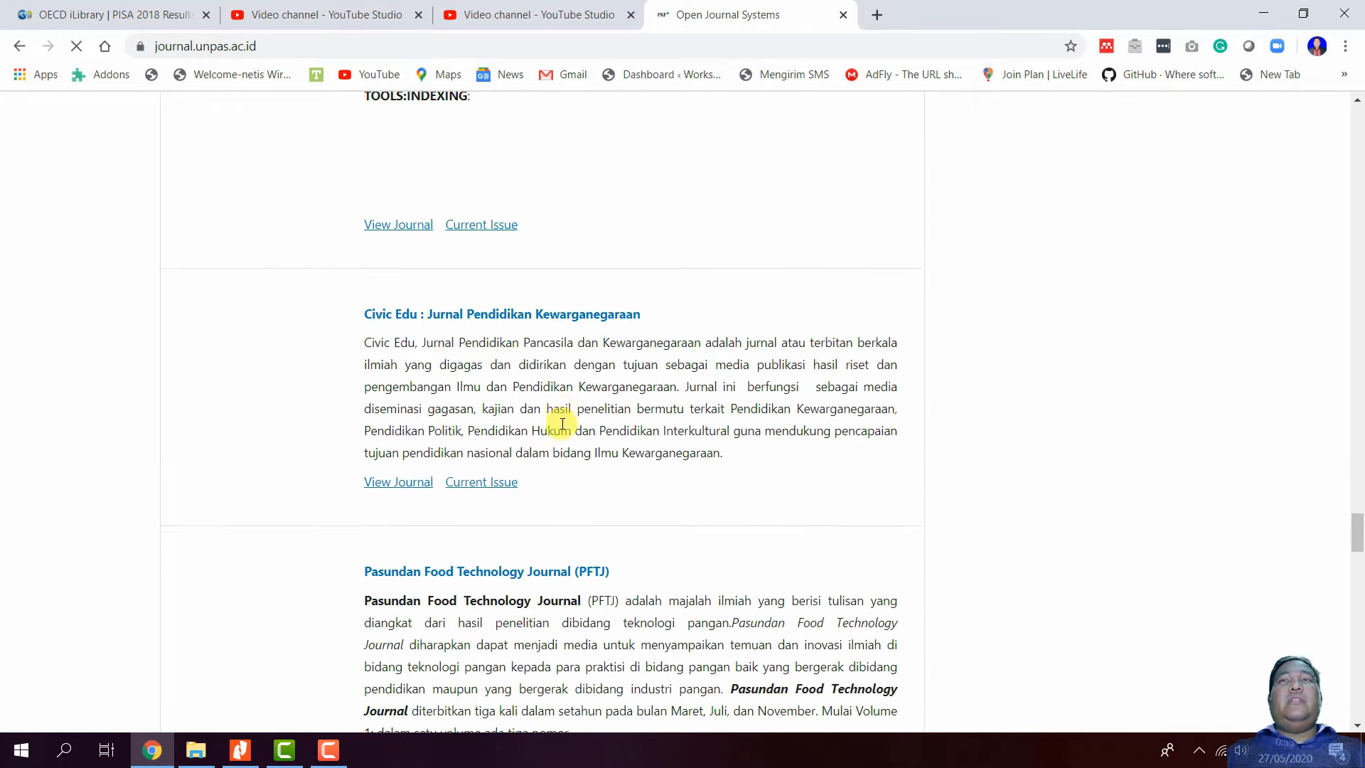
scroll(561, 424, up, 20)
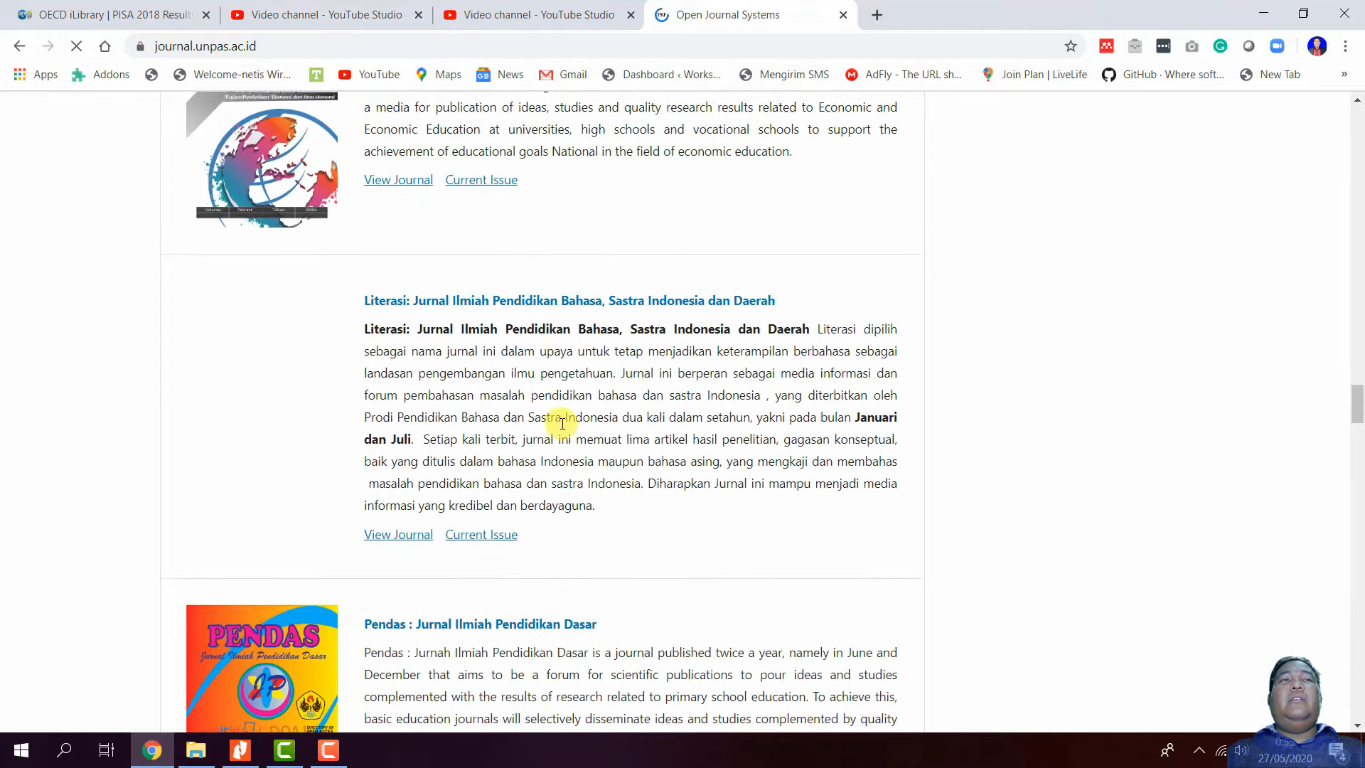
scroll(561, 425, up, 5)
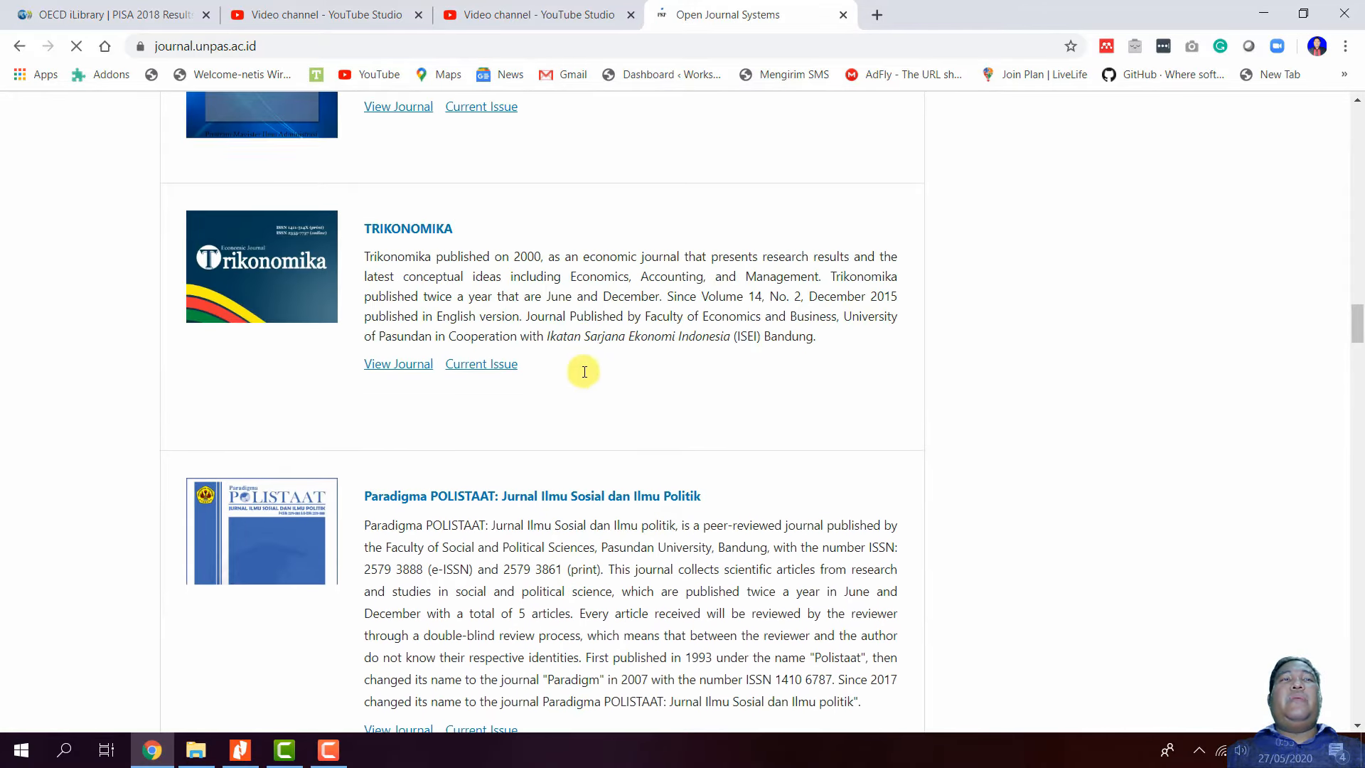
scroll(435, 297, up, 10)
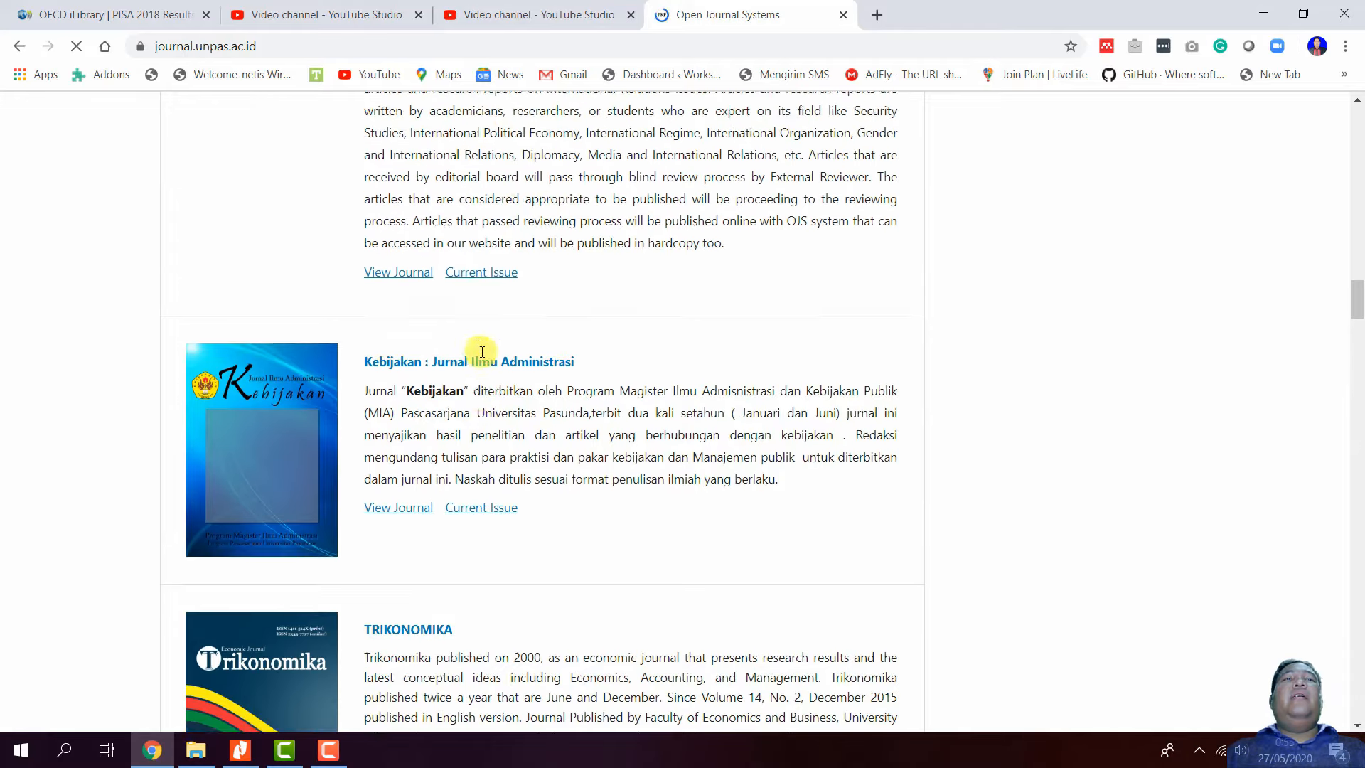
scroll(462, 305, up, 3)
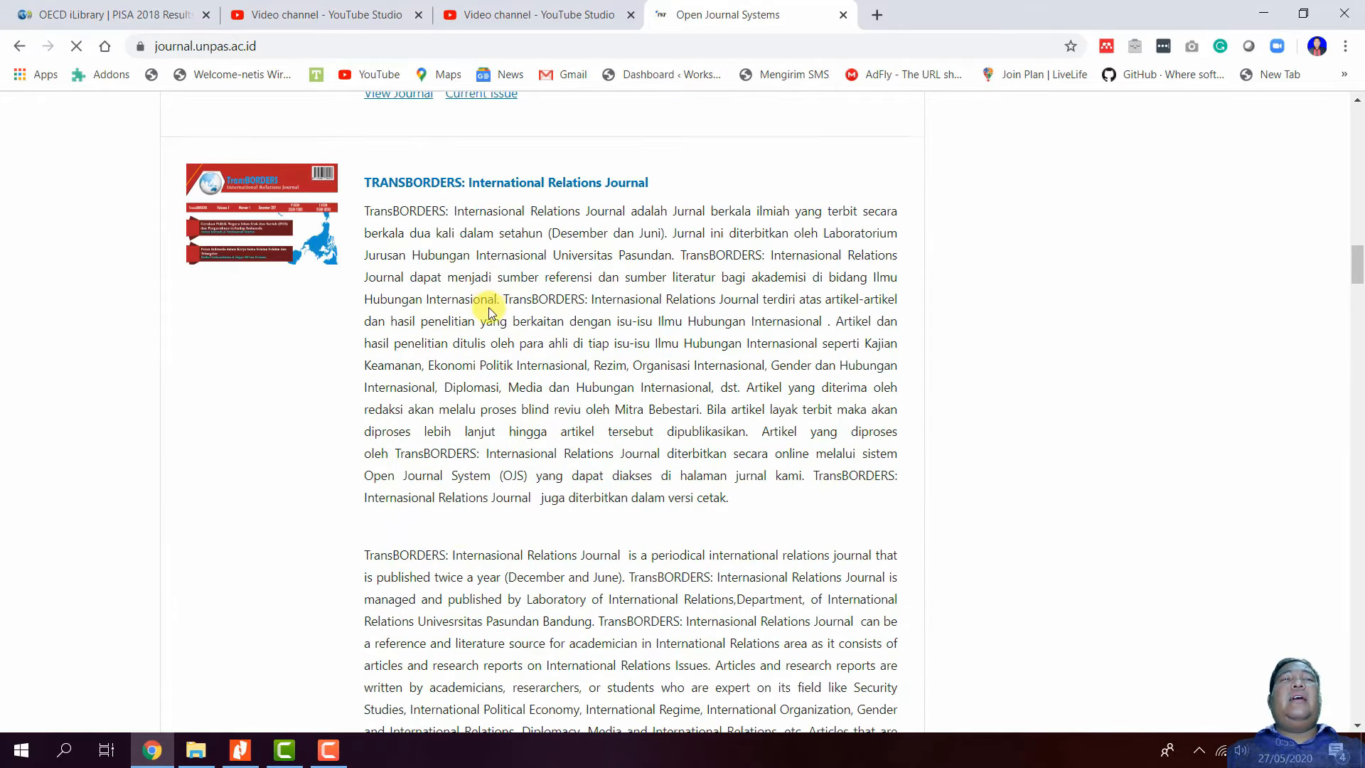
scroll(490, 313, up, 13)
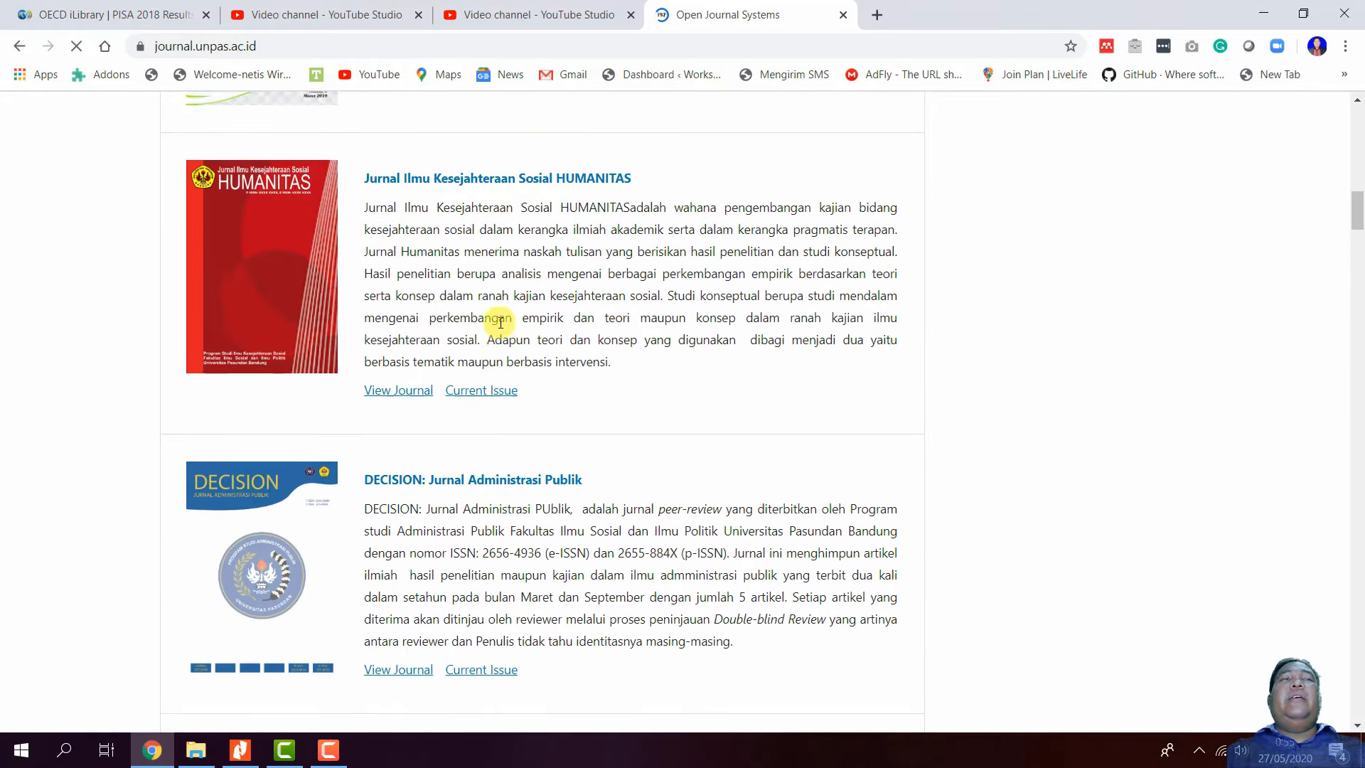
scroll(499, 322, up, 7)
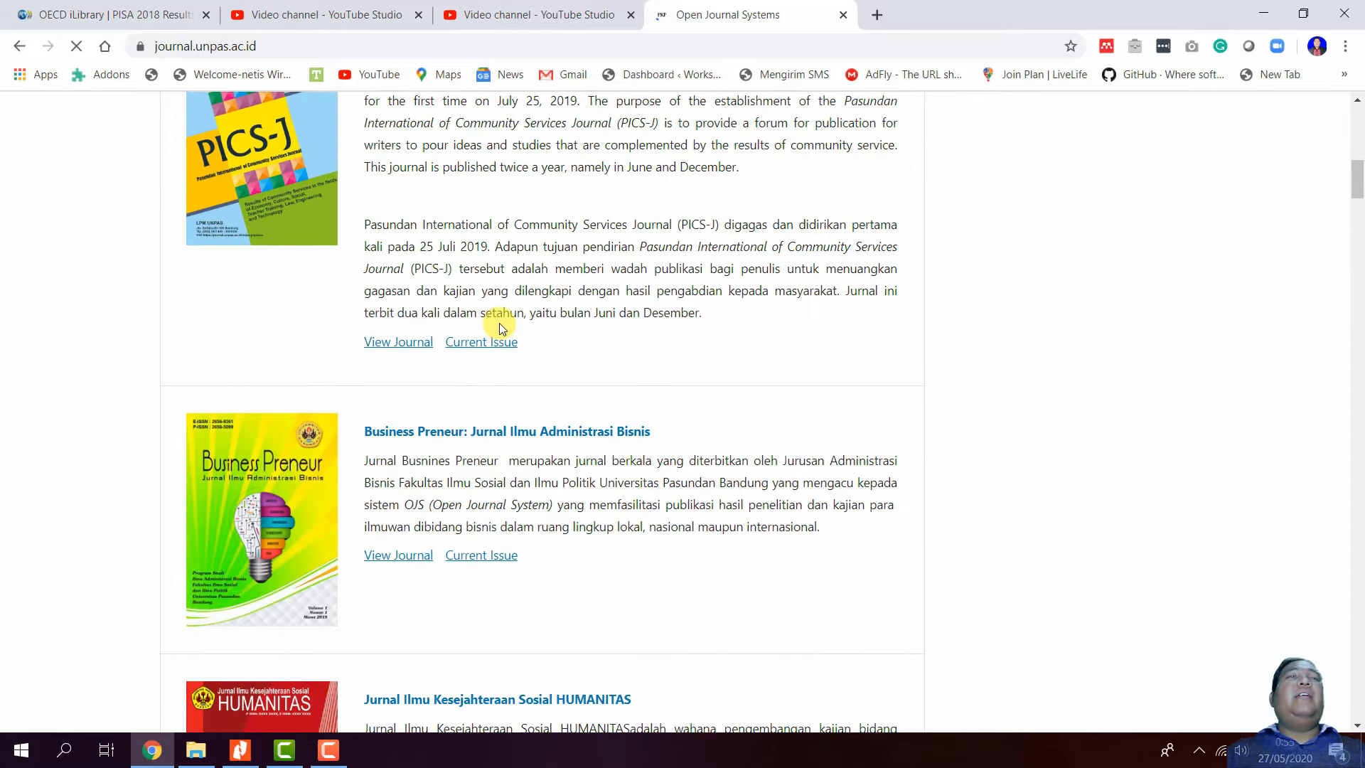
scroll(500, 322, up, 10)
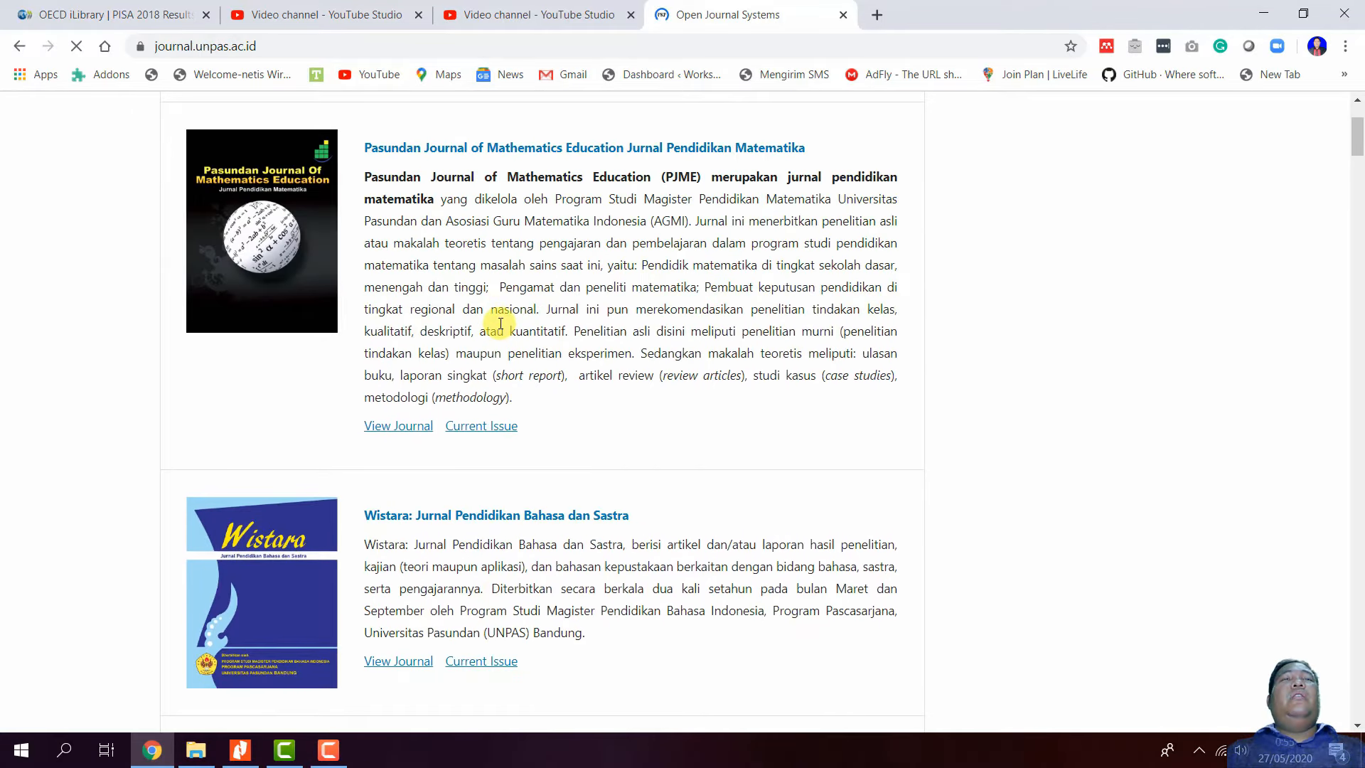
scroll(500, 324, up, 3)
scroll(500, 324, down, 16)
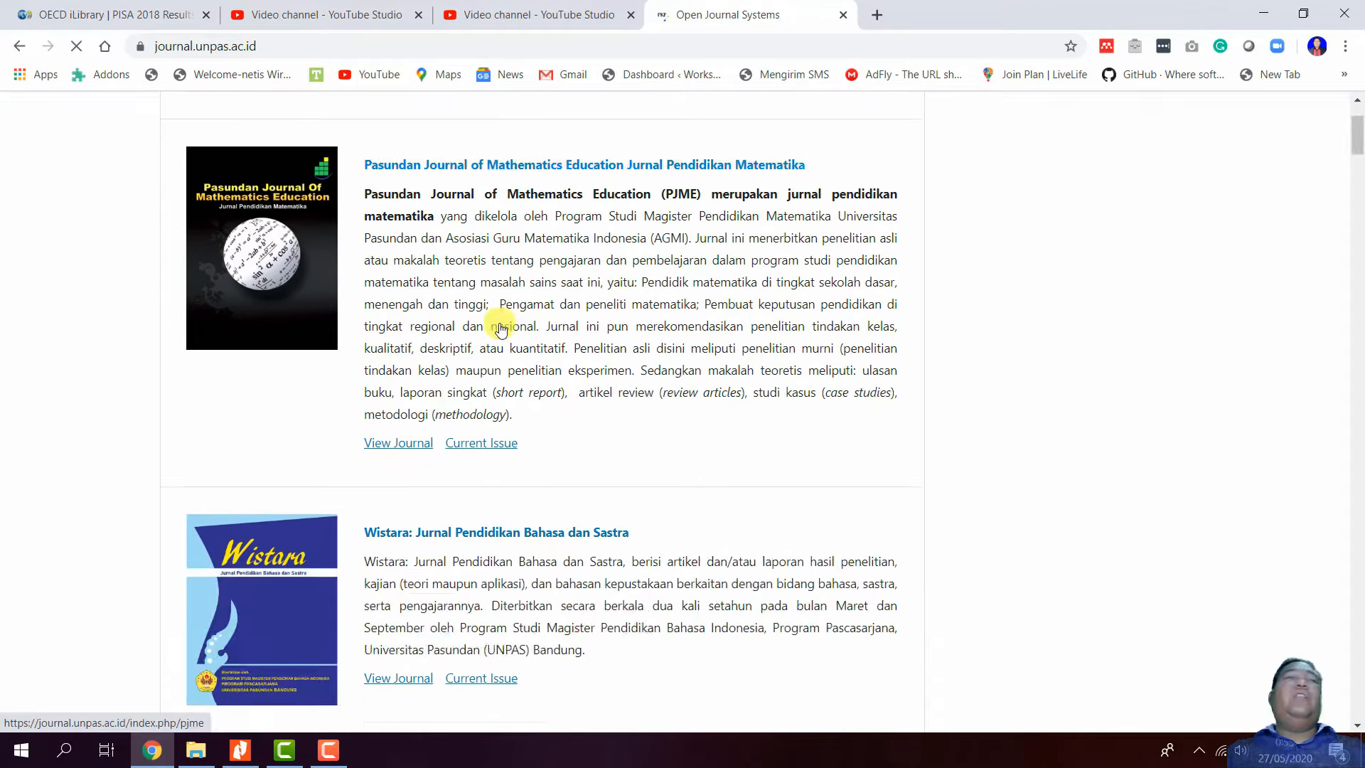
scroll(500, 327, up, 4)
scroll(501, 323, down, 20)
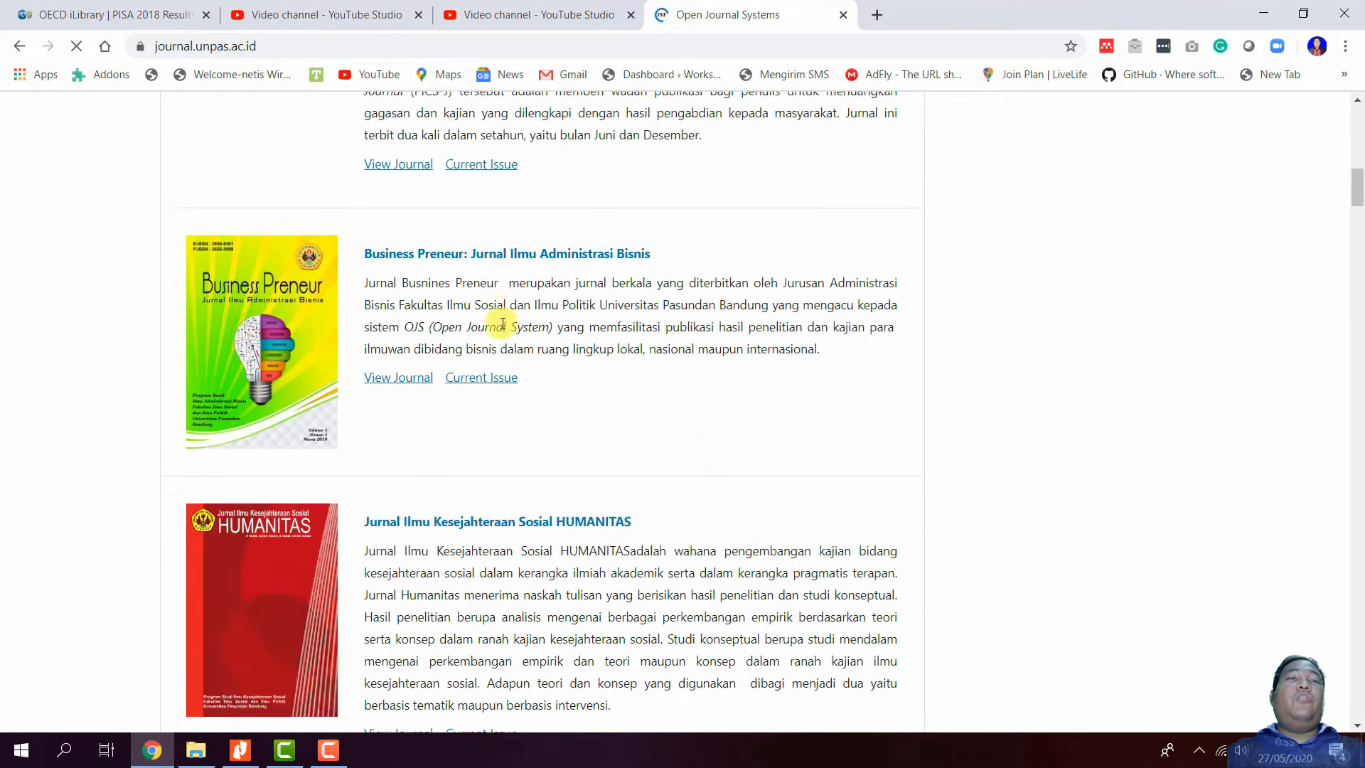
scroll(503, 324, down, 15)
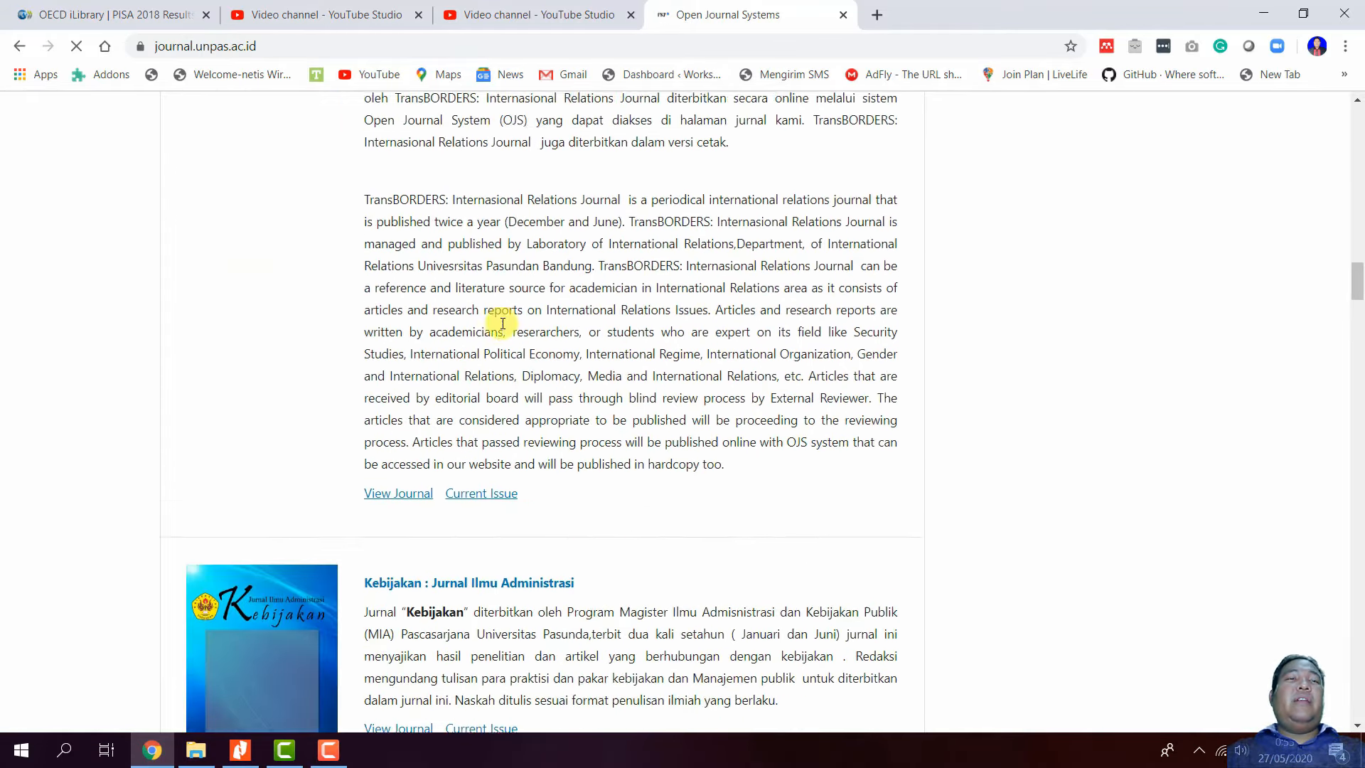
scroll(501, 326, down, 15)
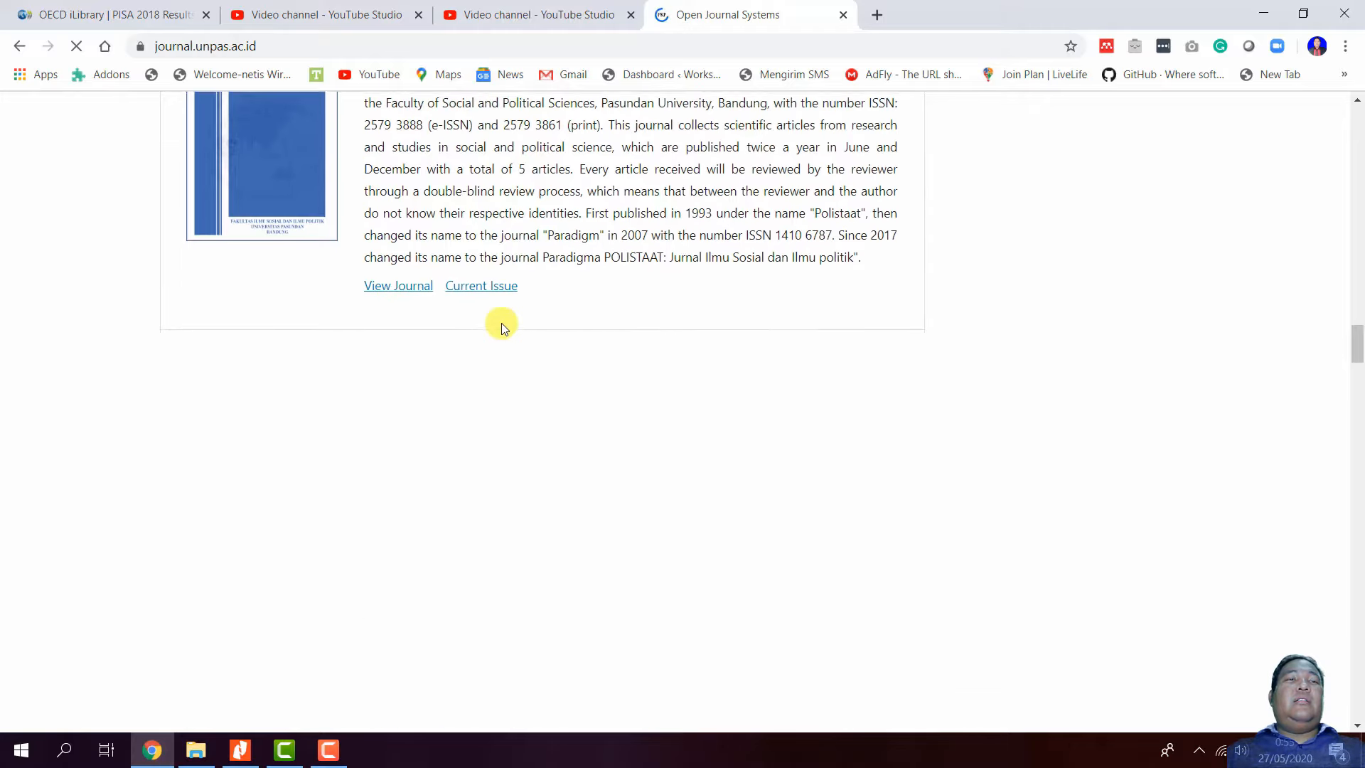
scroll(502, 323, down, 15)
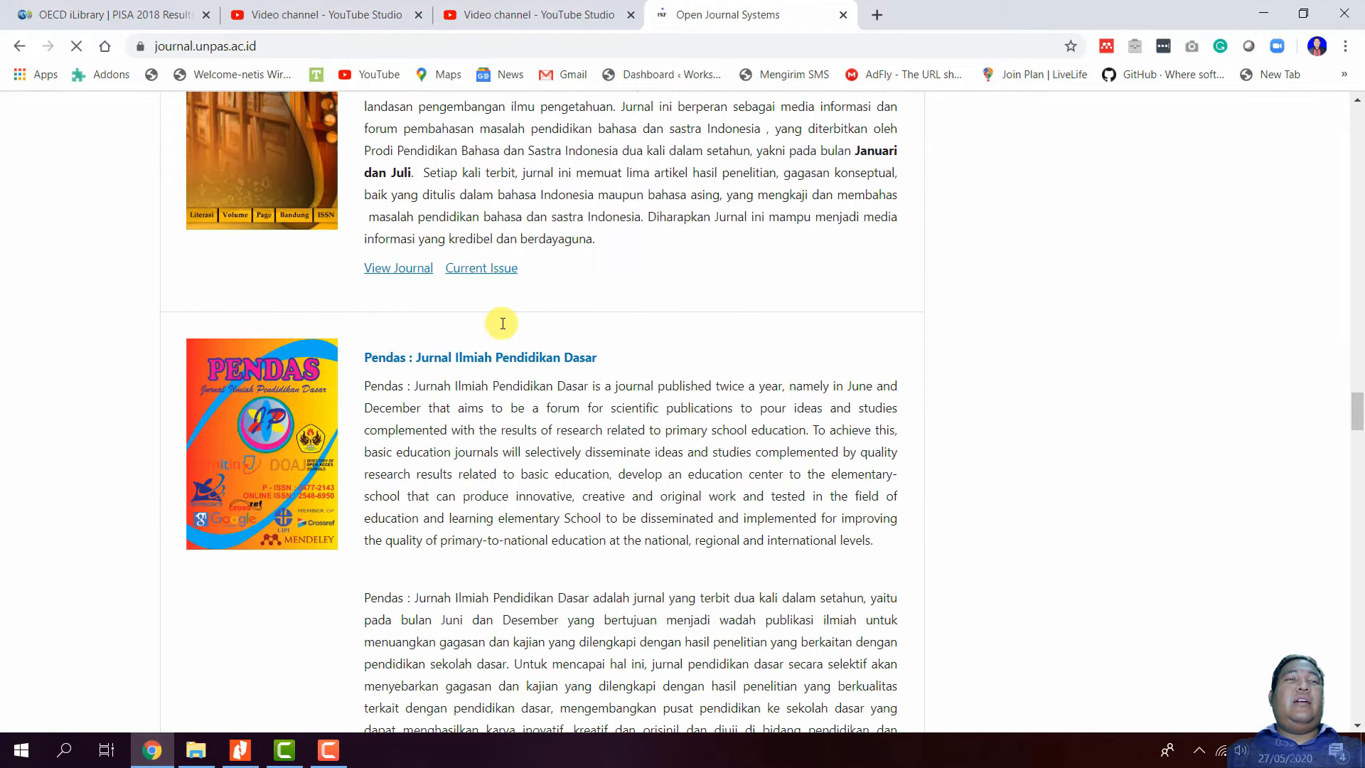
scroll(503, 323, down, 15)
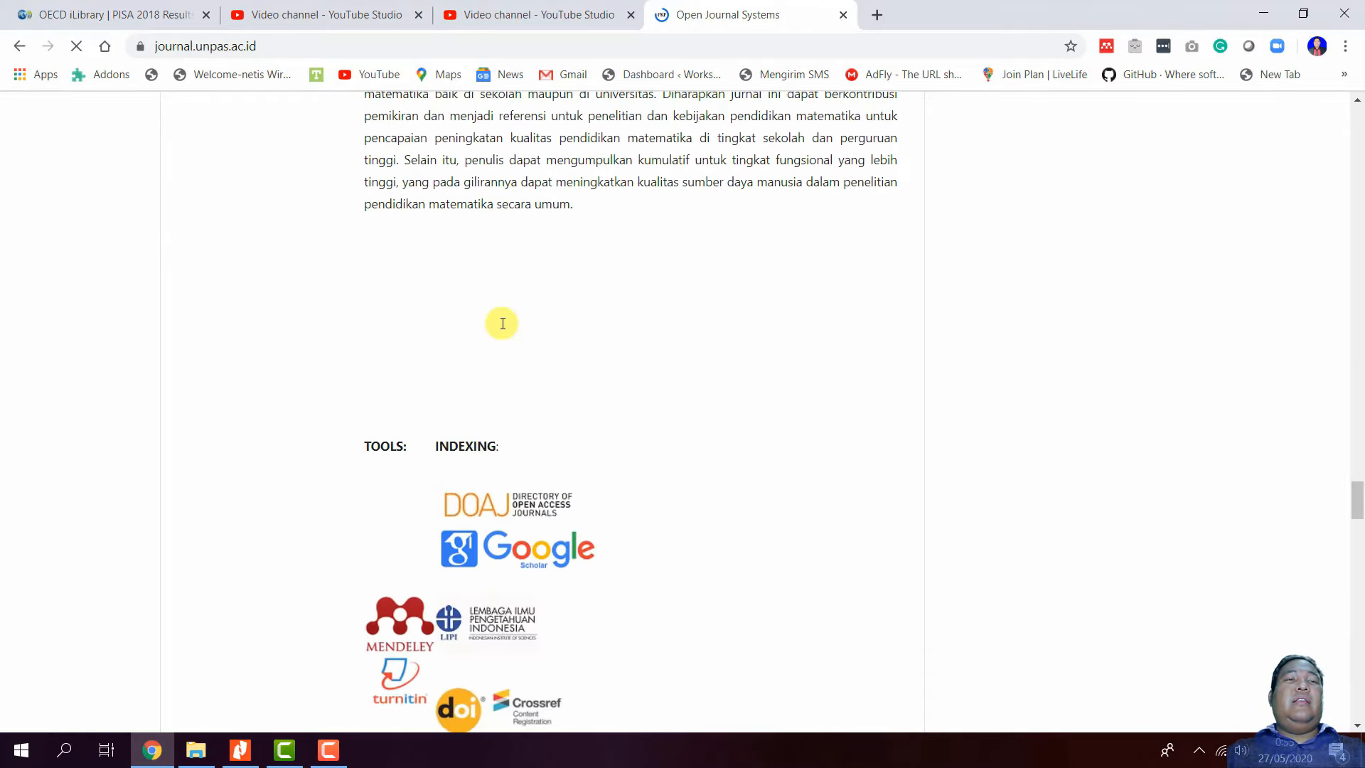
scroll(503, 324, up, 5)
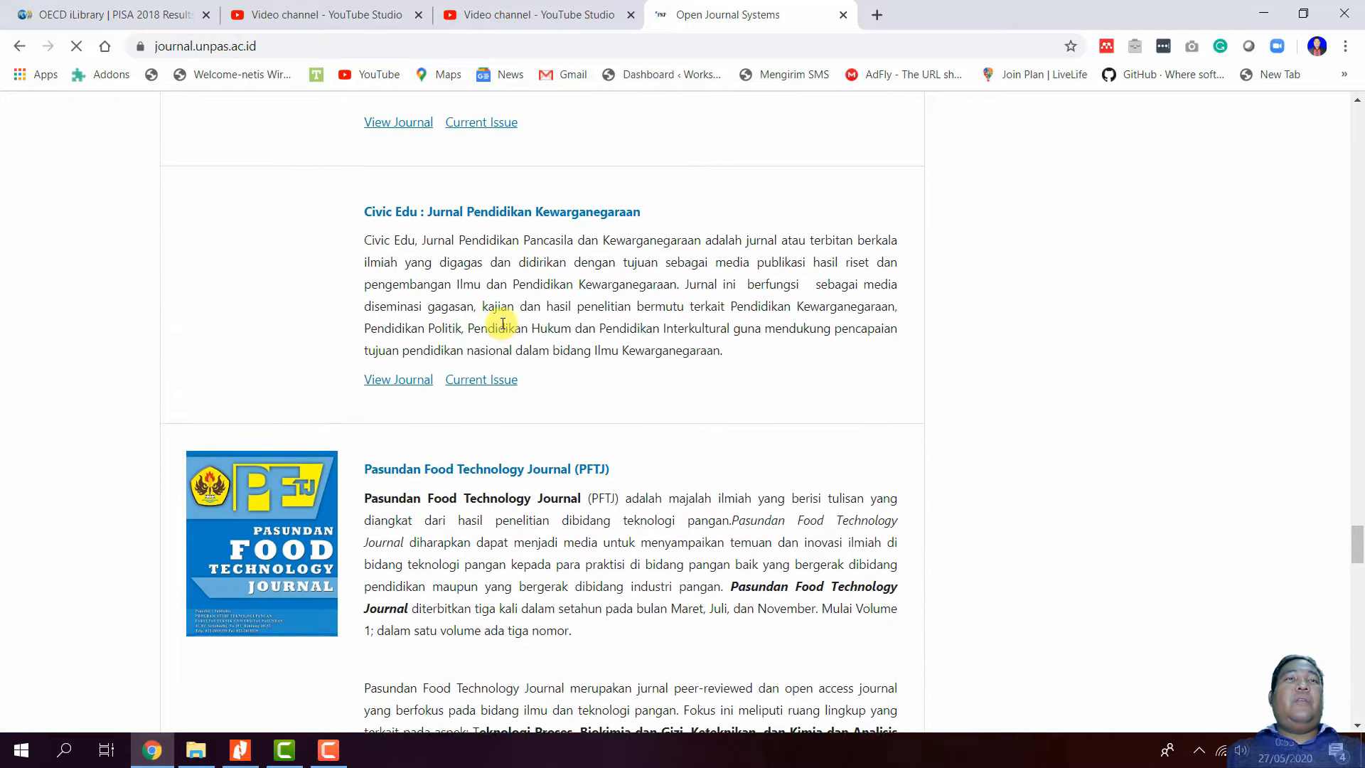
scroll(502, 323, down, 9)
scroll(502, 324, down, 3)
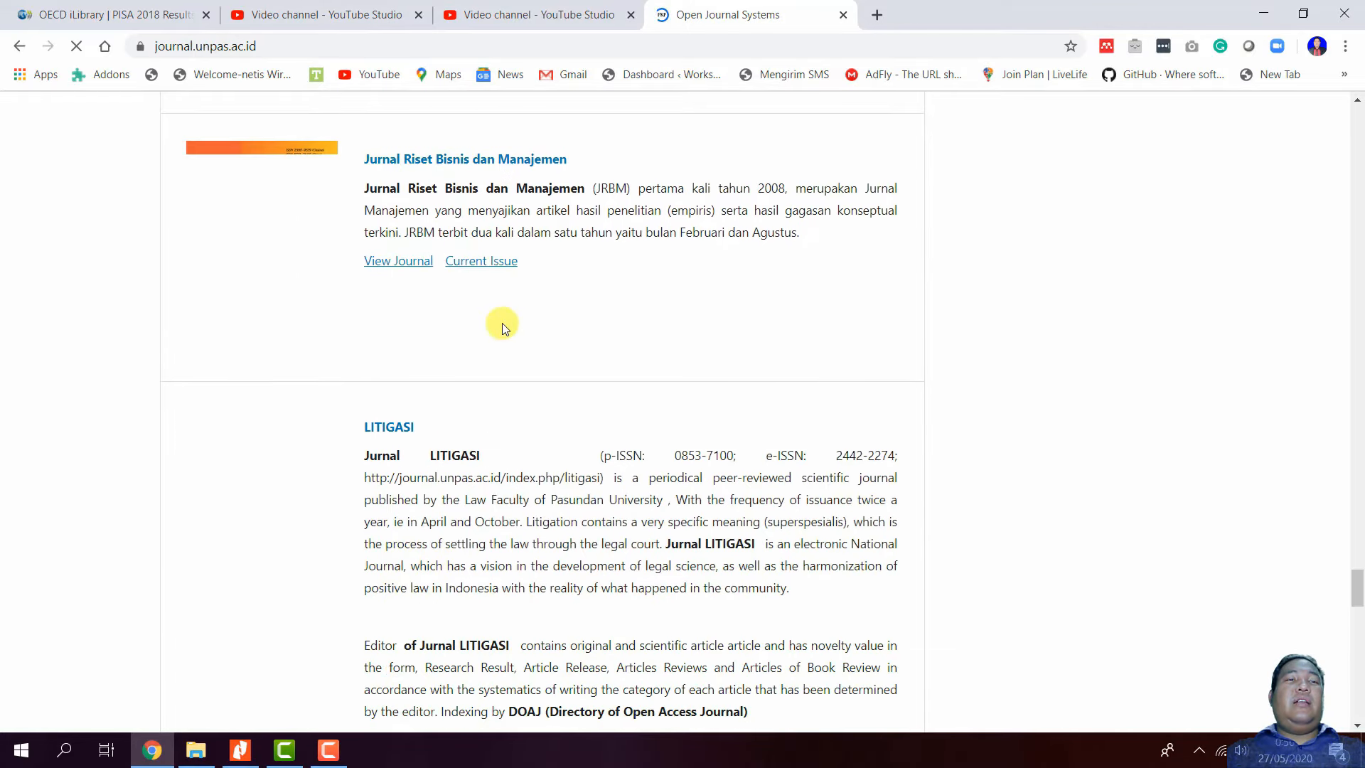
scroll(502, 326, down, 12)
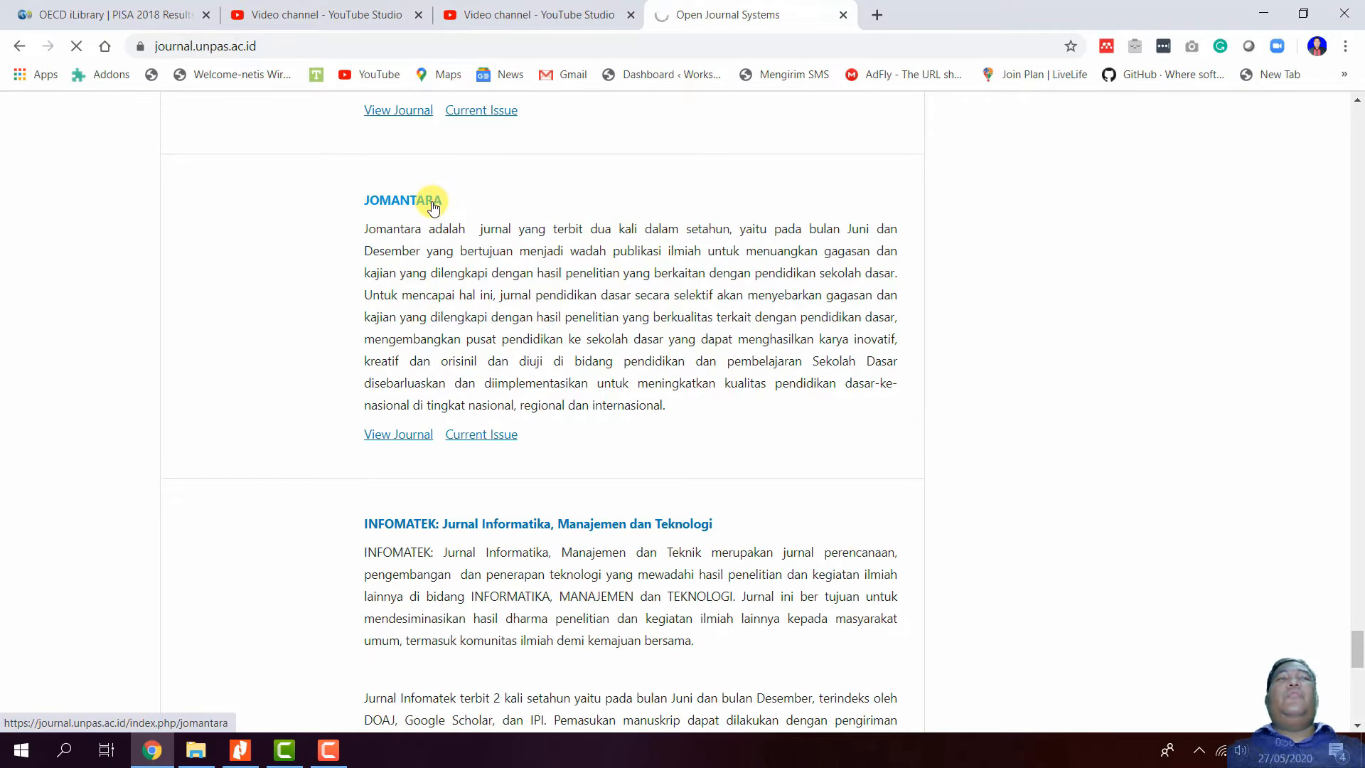
click(433, 206)
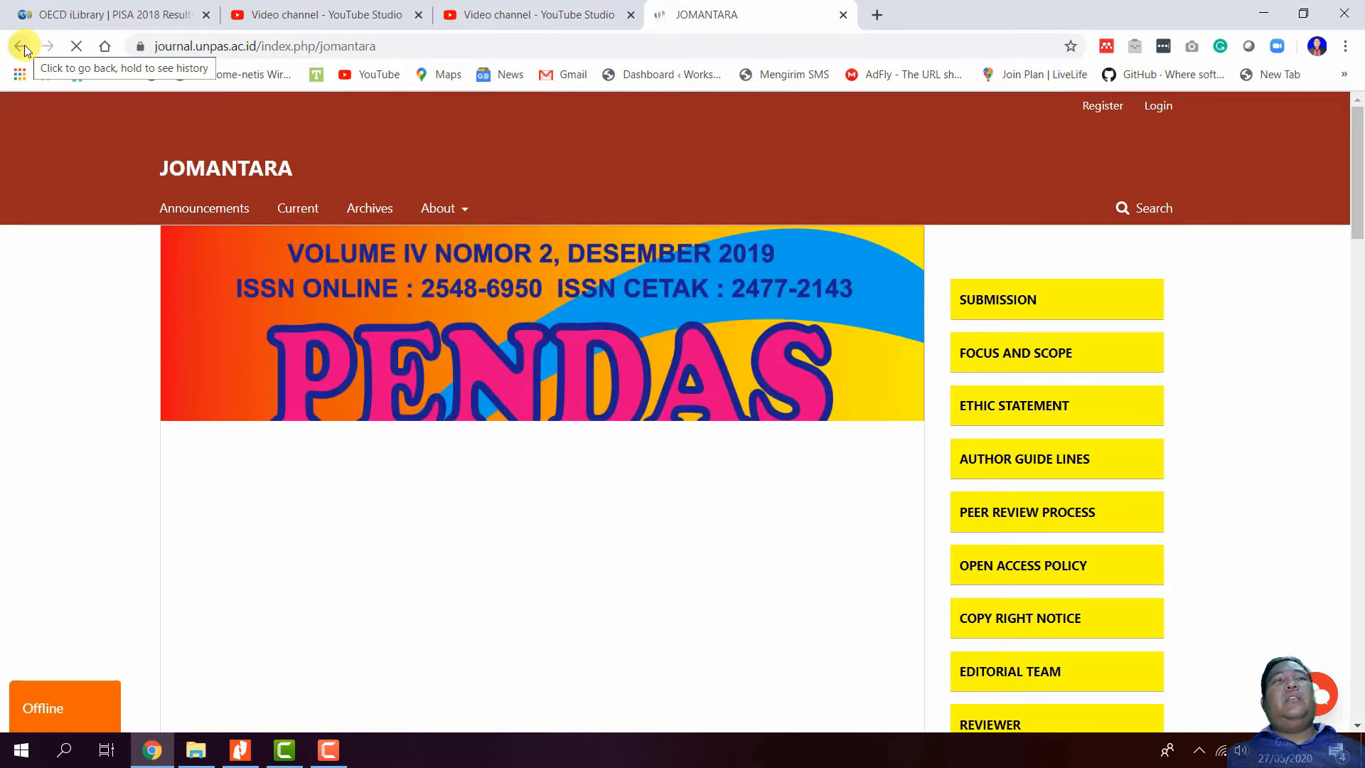
click(25, 45)
scroll(415, 339, up, 12)
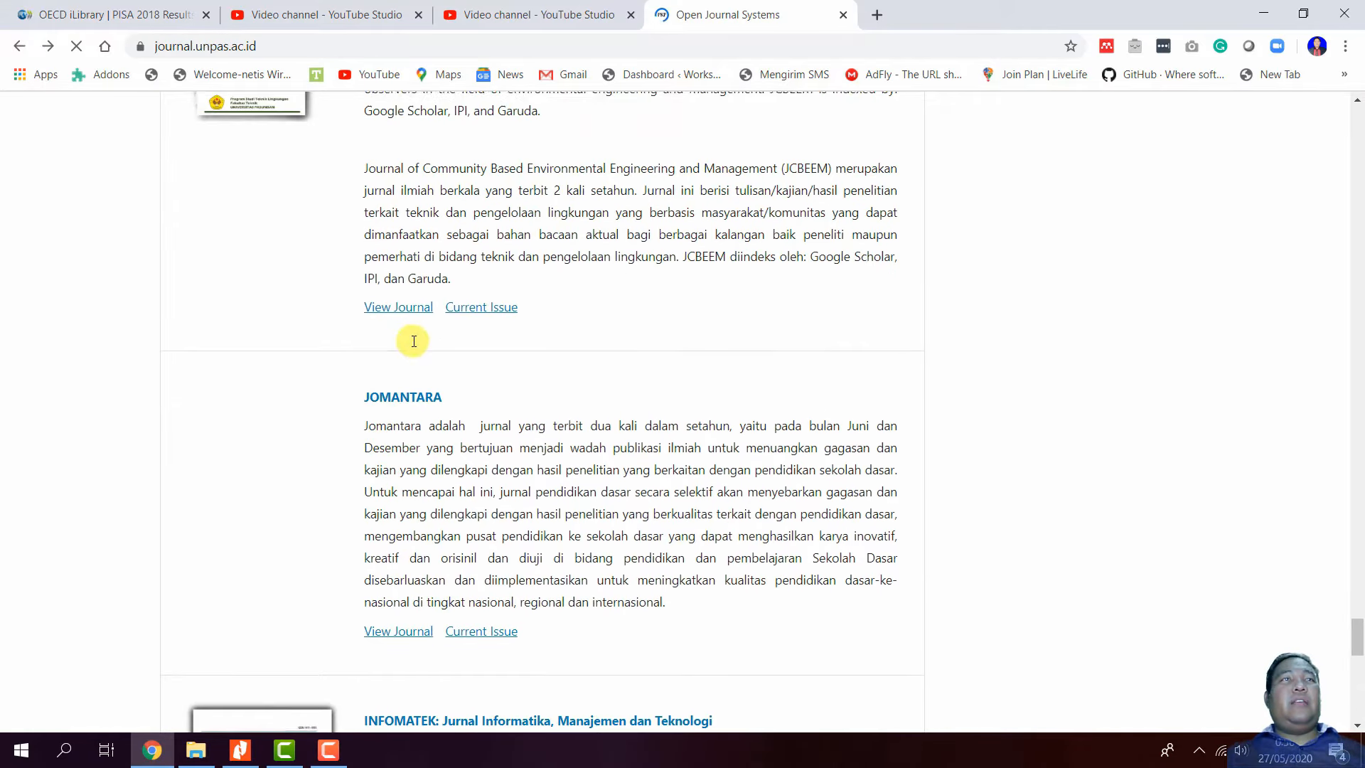
scroll(413, 344, up, 10)
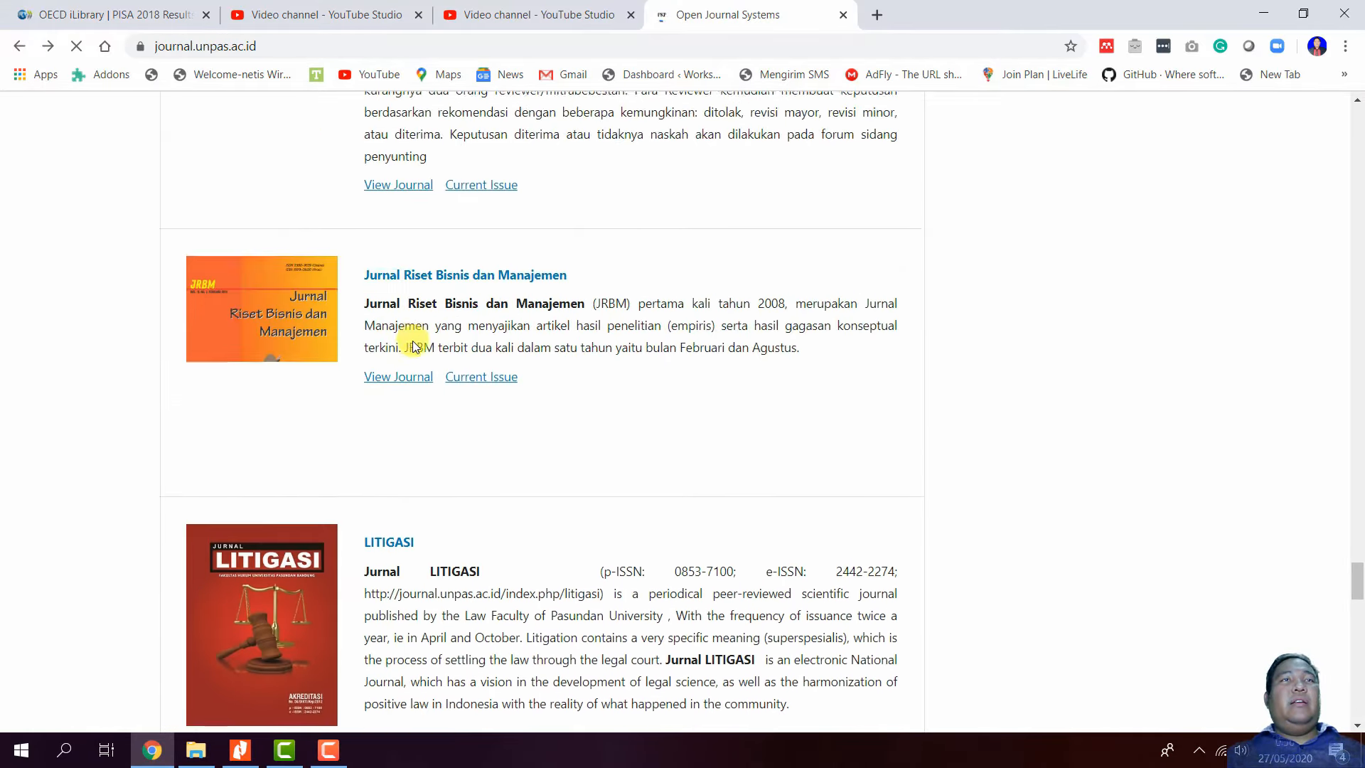
scroll(413, 345, up, 12)
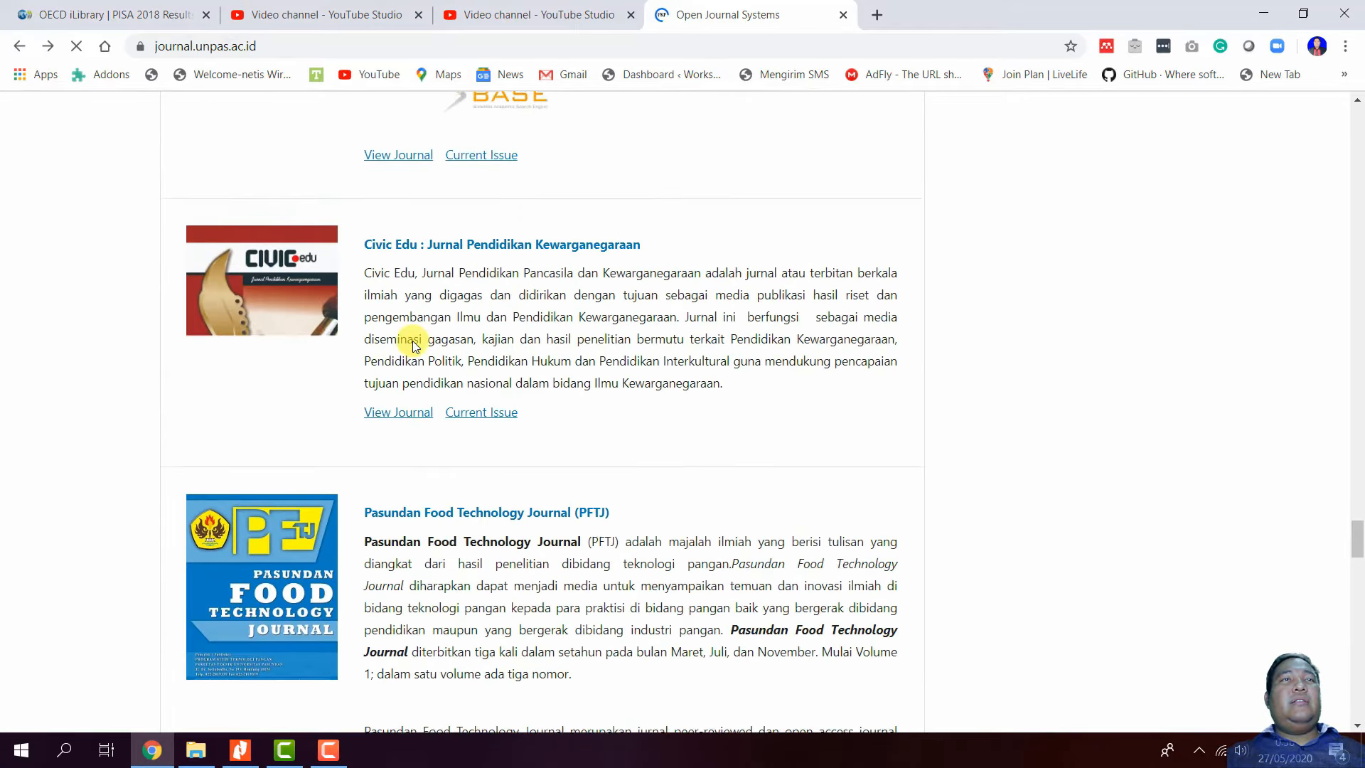
scroll(411, 340, up, 13)
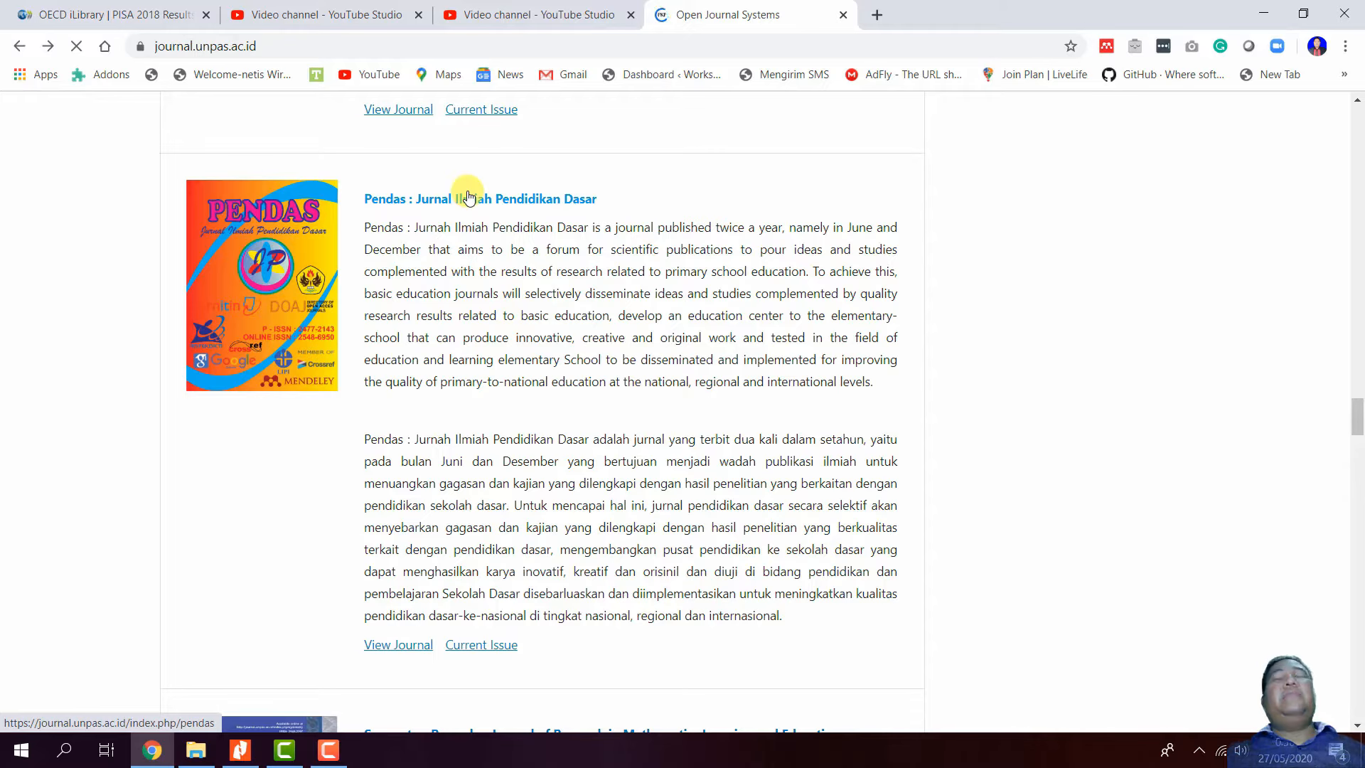
- Open the Pendas: Jurnal Ilmiah Pendidikan Dasar home page, browse it, and open the DOCX Journal Template
click(468, 197)
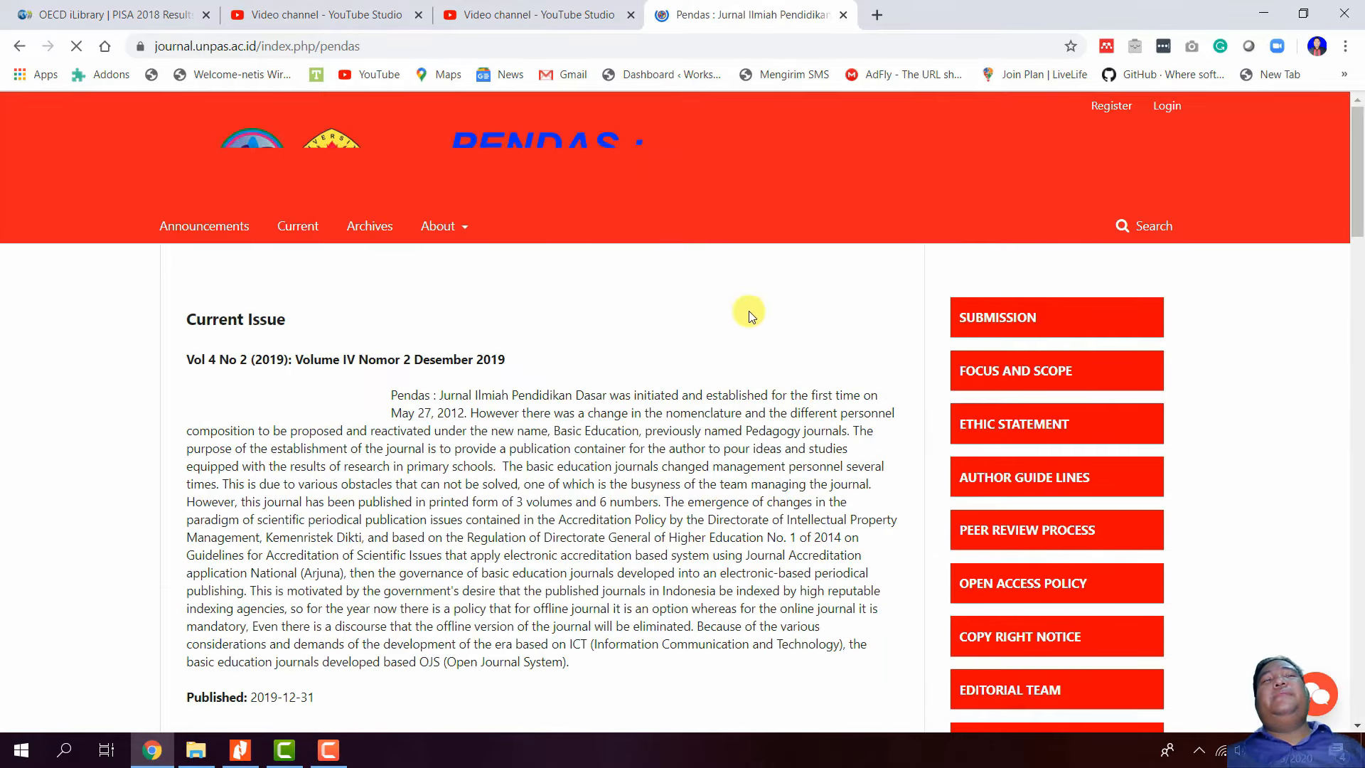
scroll(750, 315, down, 4)
scroll(665, 326, down, 3)
scroll(664, 326, up, 7)
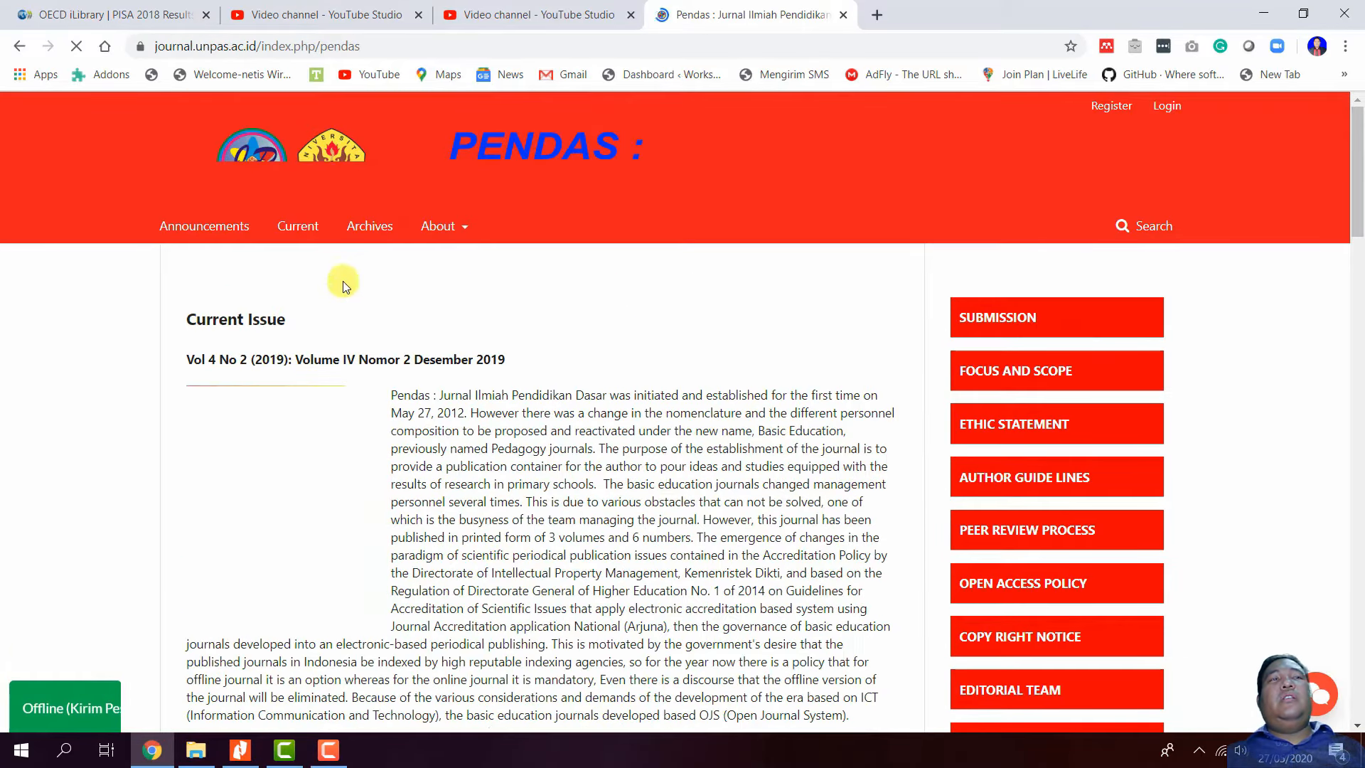
scroll(411, 284, down, 15)
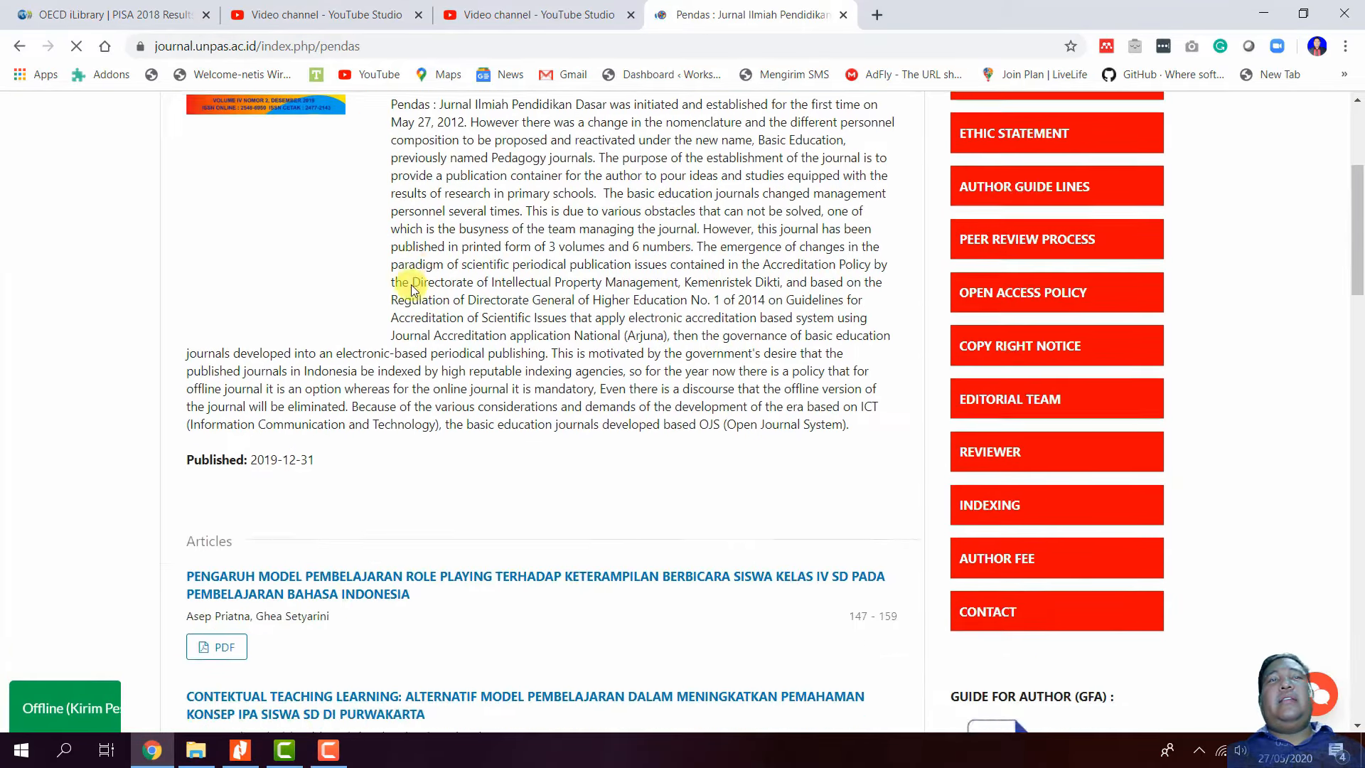
scroll(396, 335, down, 16)
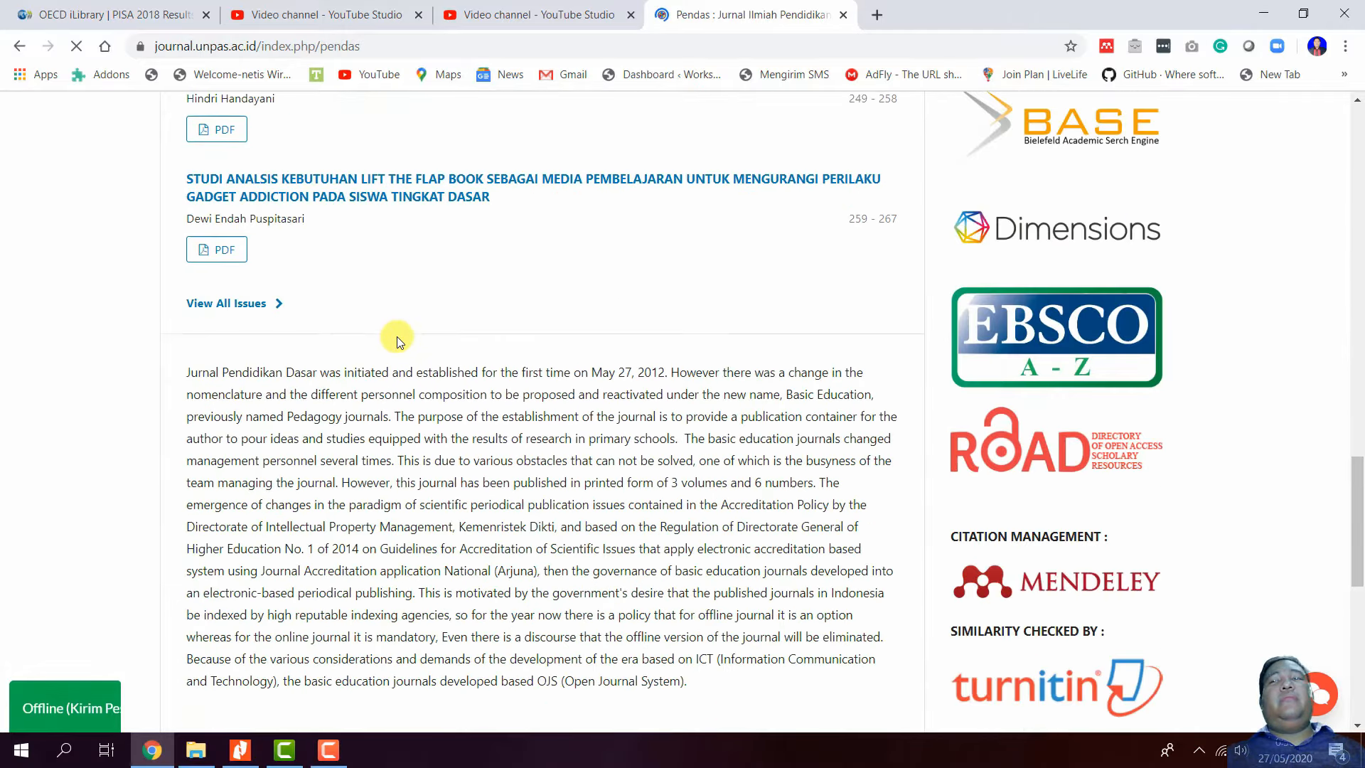
scroll(398, 333, up, 12)
scroll(398, 334, up, 15)
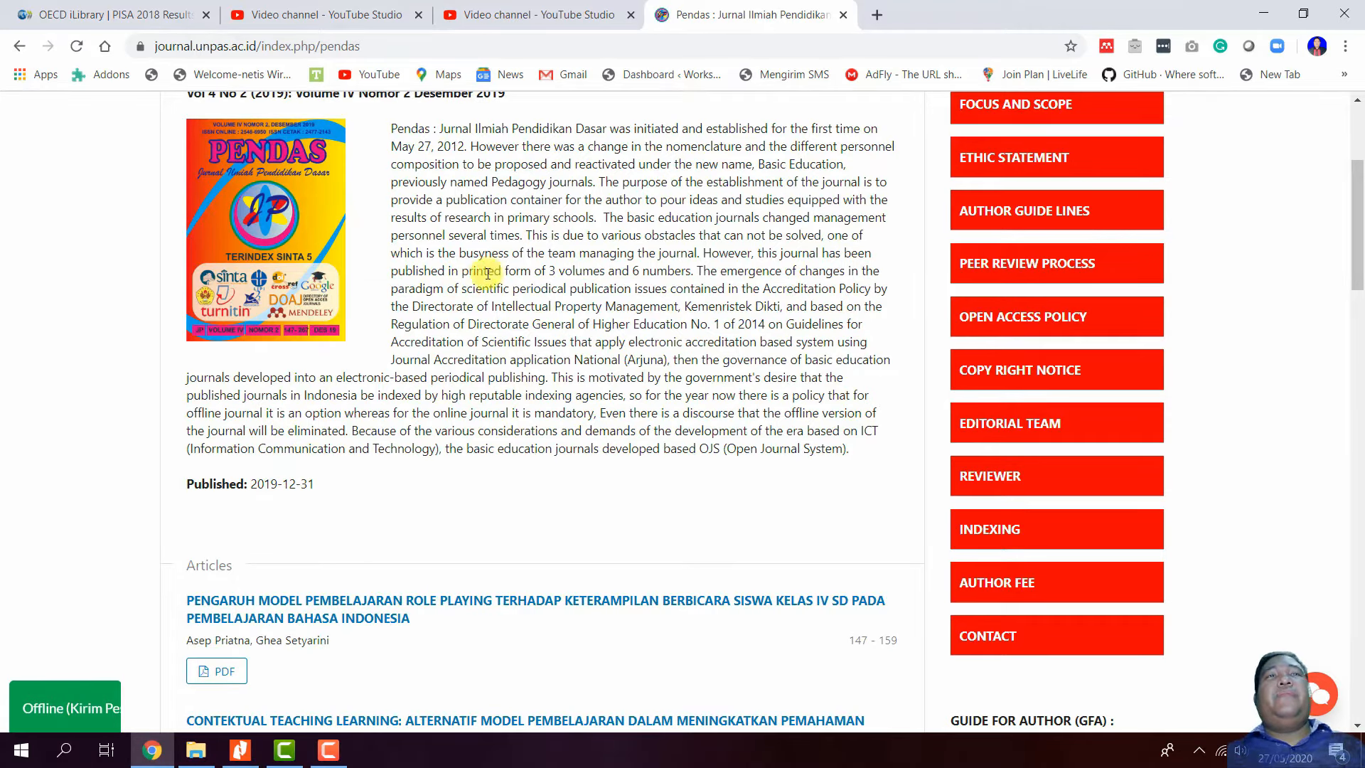
scroll(585, 348, down, 8)
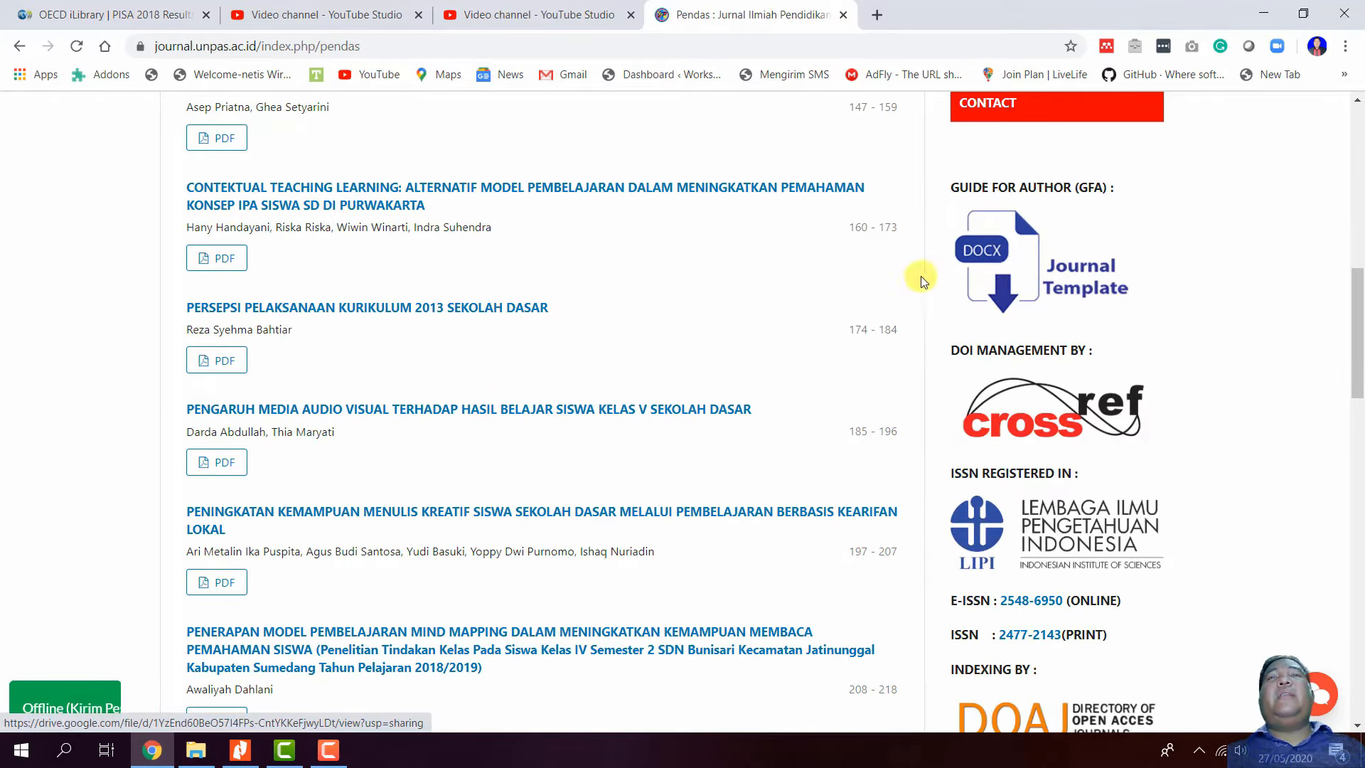
click(1016, 263)
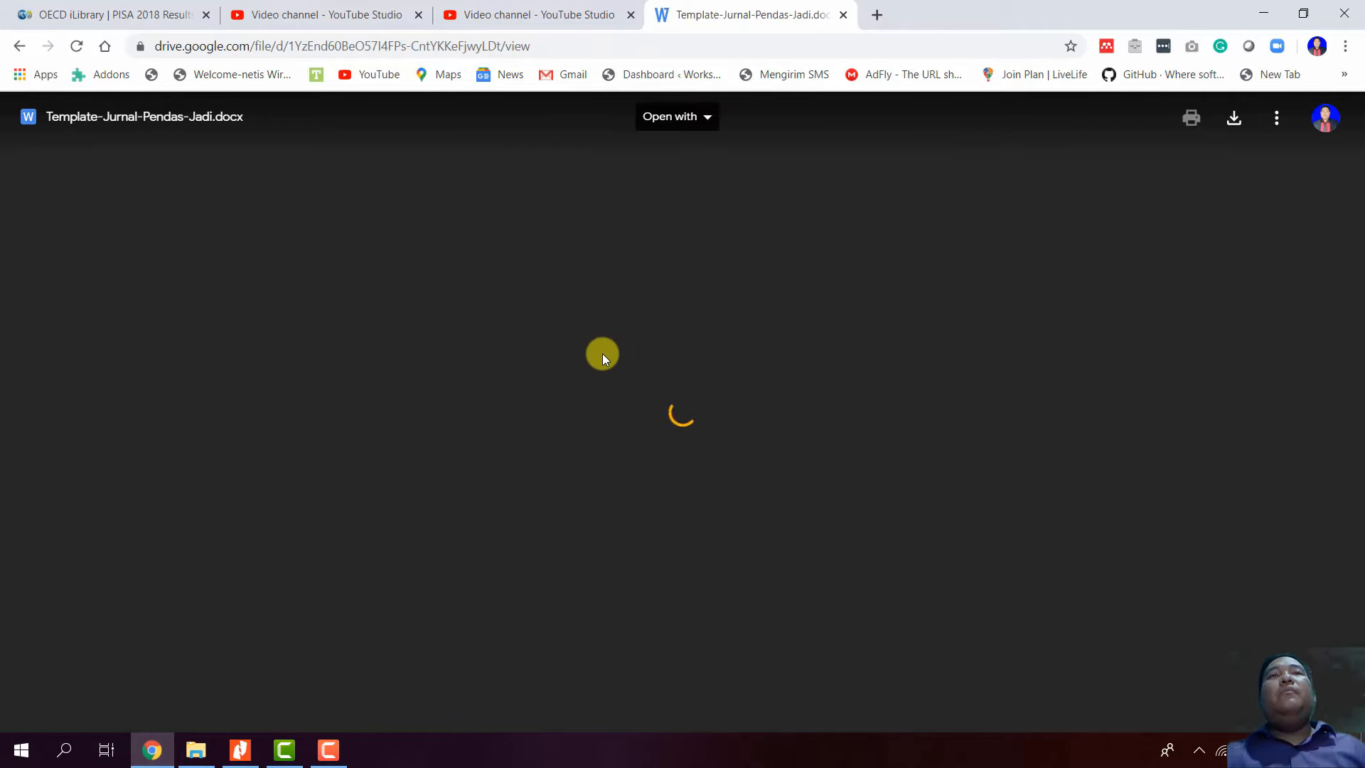
- Download Template-Jurnal-Pendas-Jadi.docx from the Drive preview and open it in Word
scroll(711, 363, down, 4)
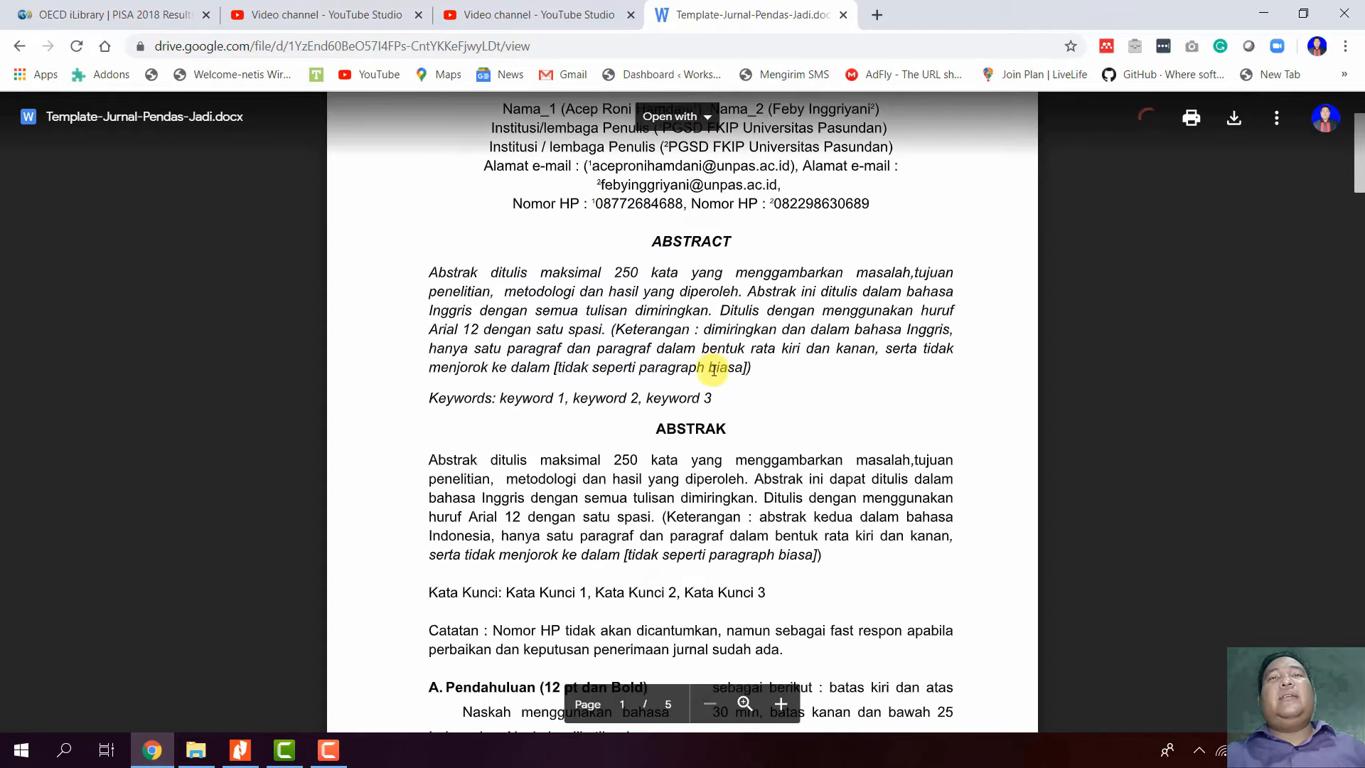
scroll(714, 370, up, 4)
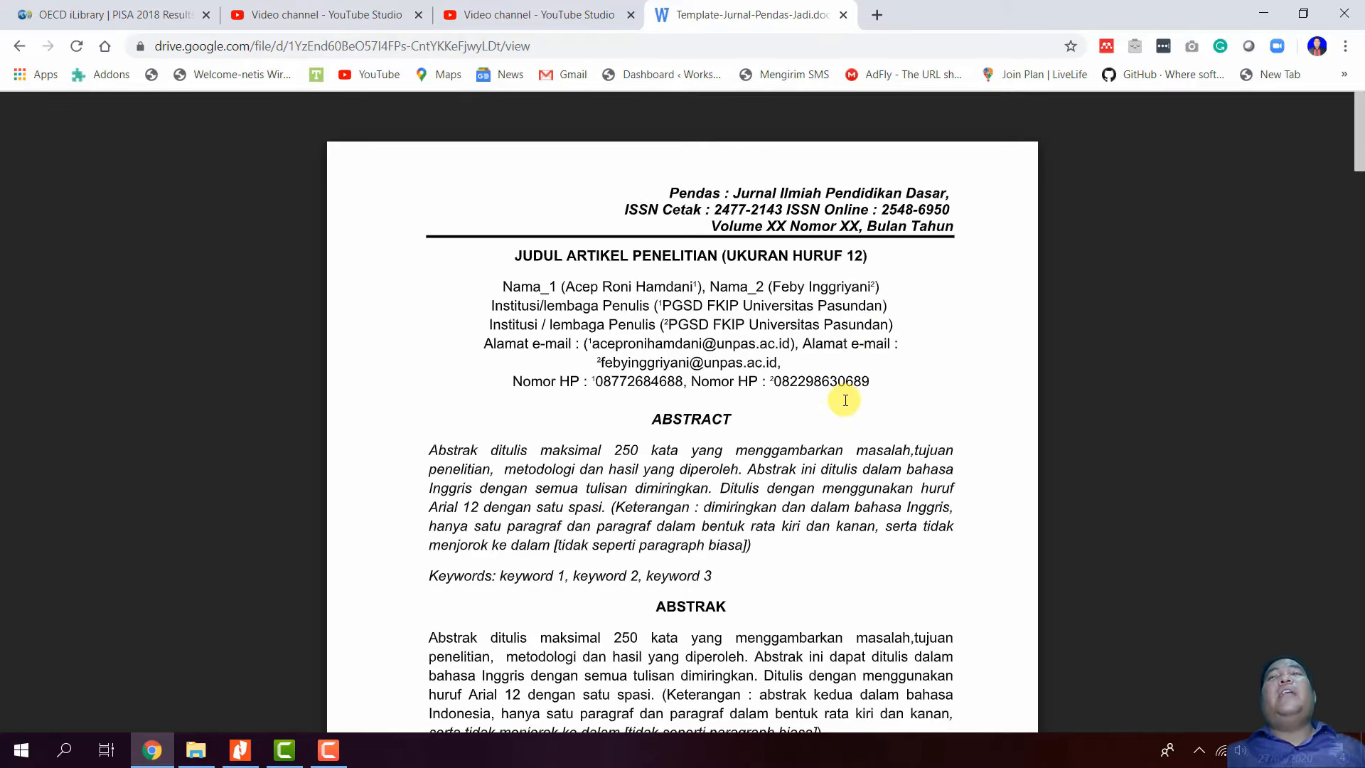
scroll(633, 316, down, 3)
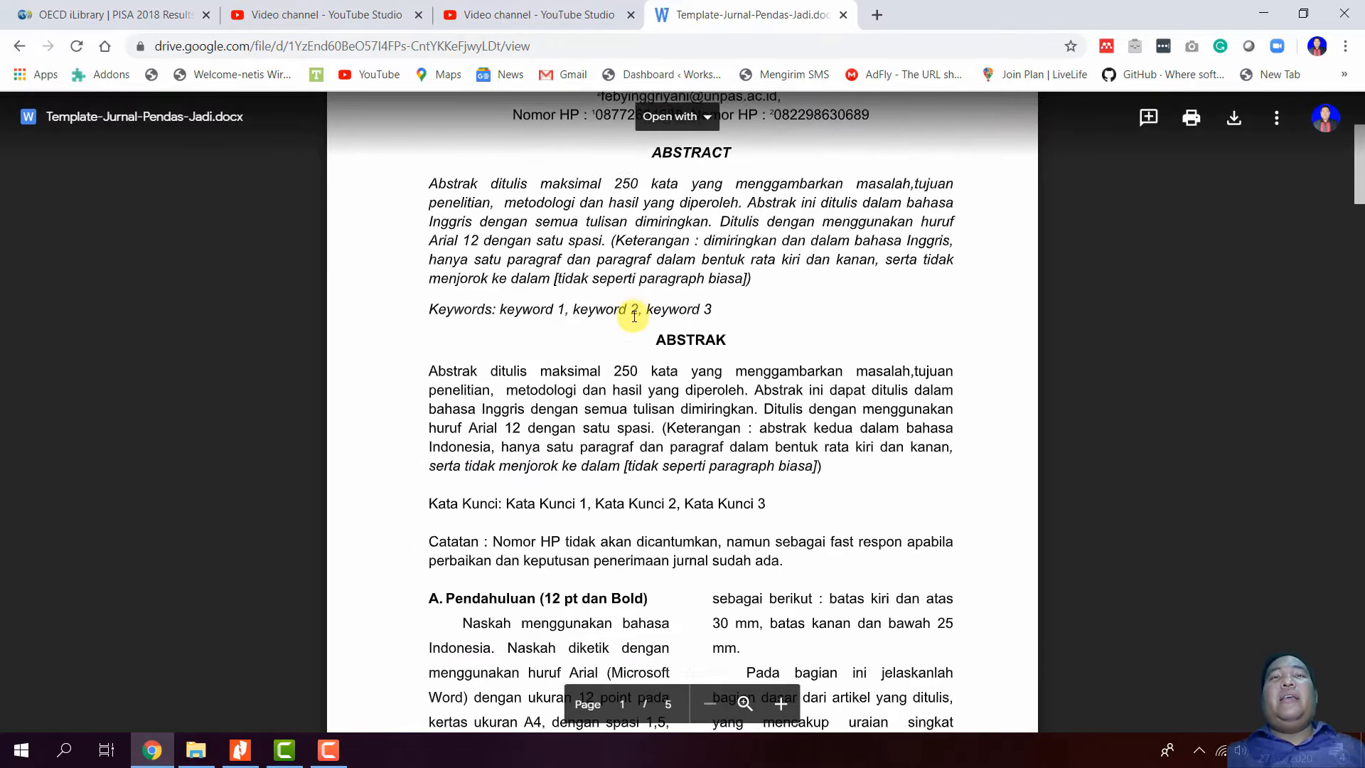
scroll(635, 317, down, 3)
scroll(632, 232, up, 6)
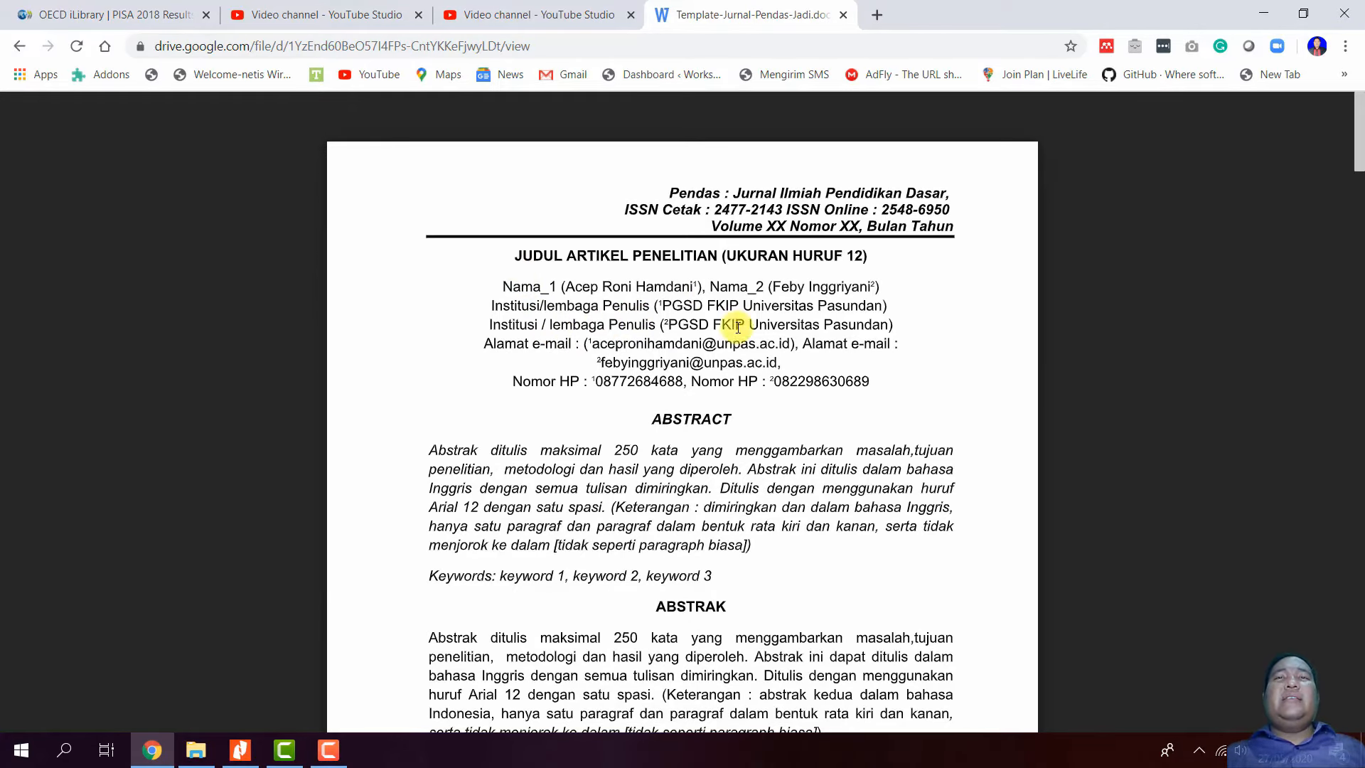
scroll(684, 419, down, 3)
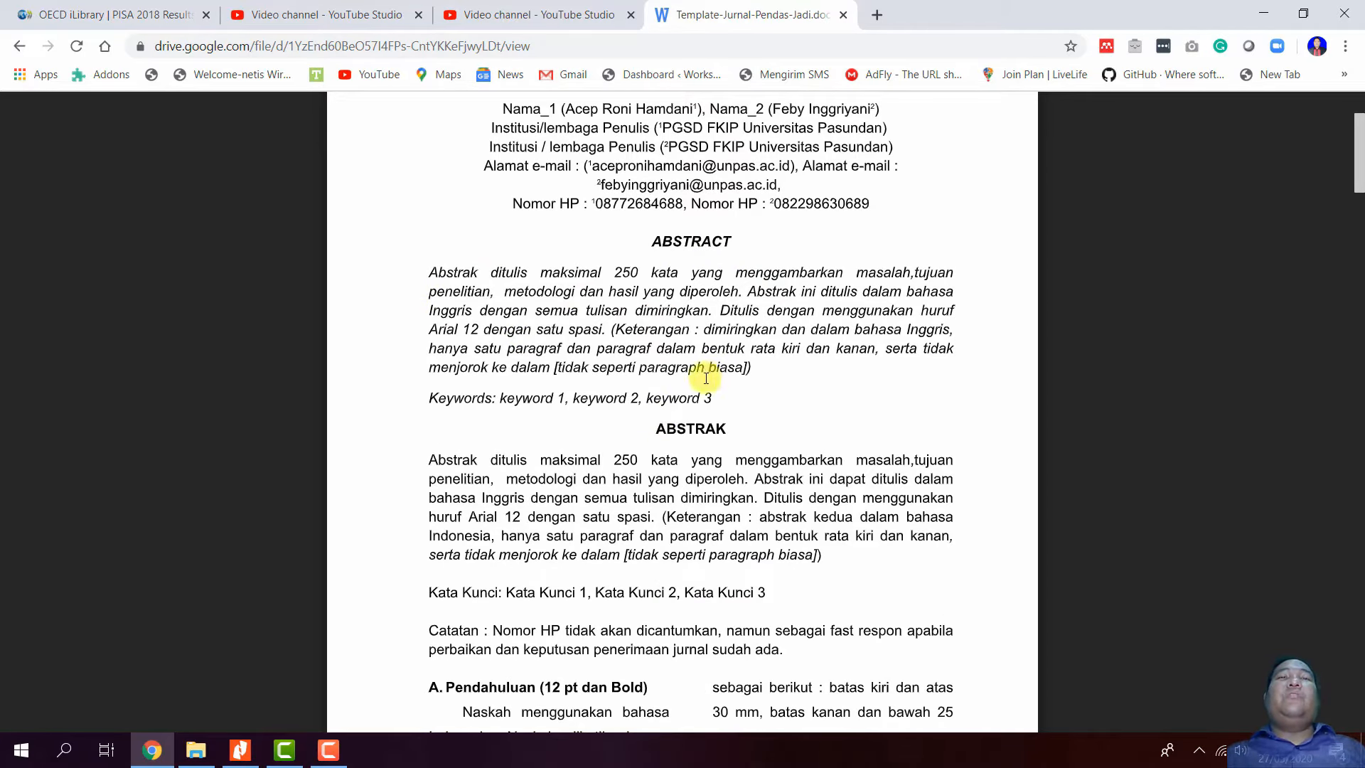
scroll(624, 361, up, 1)
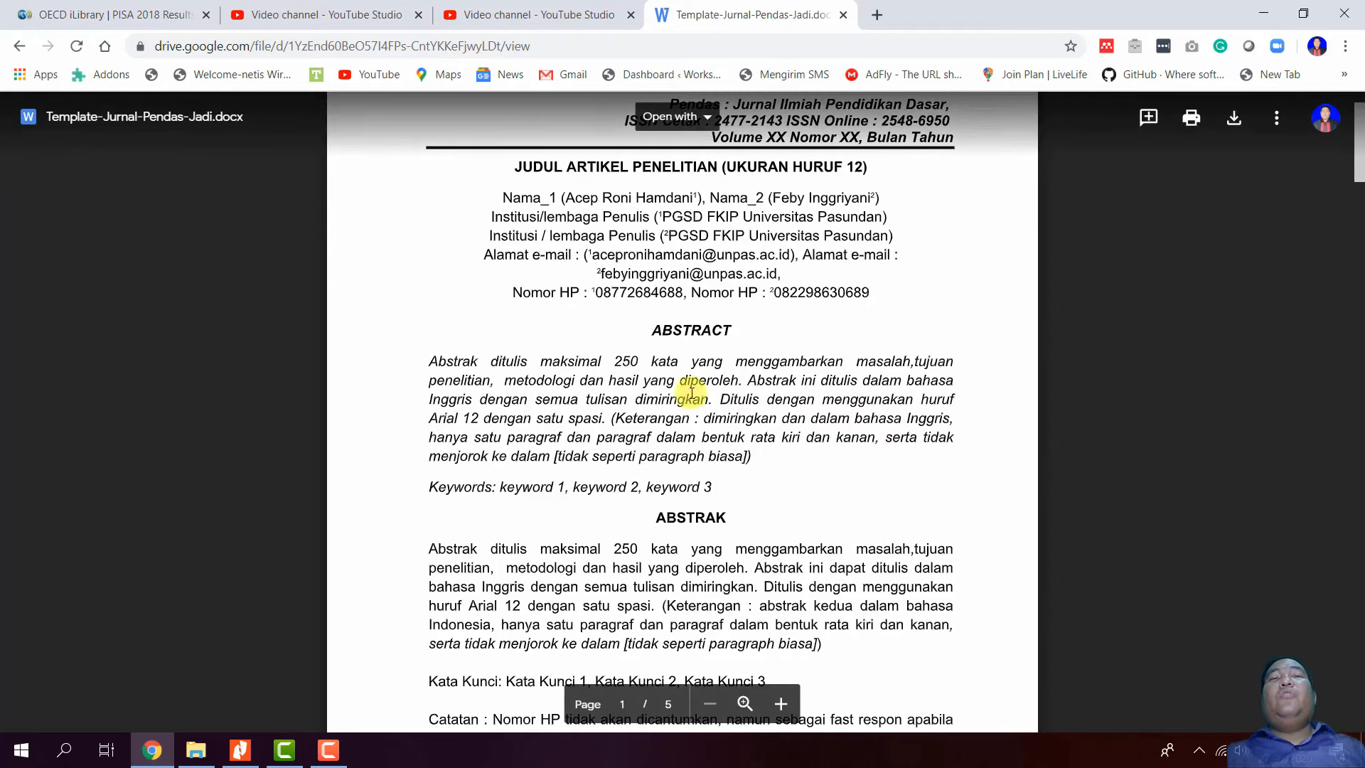
scroll(633, 455, down, 1)
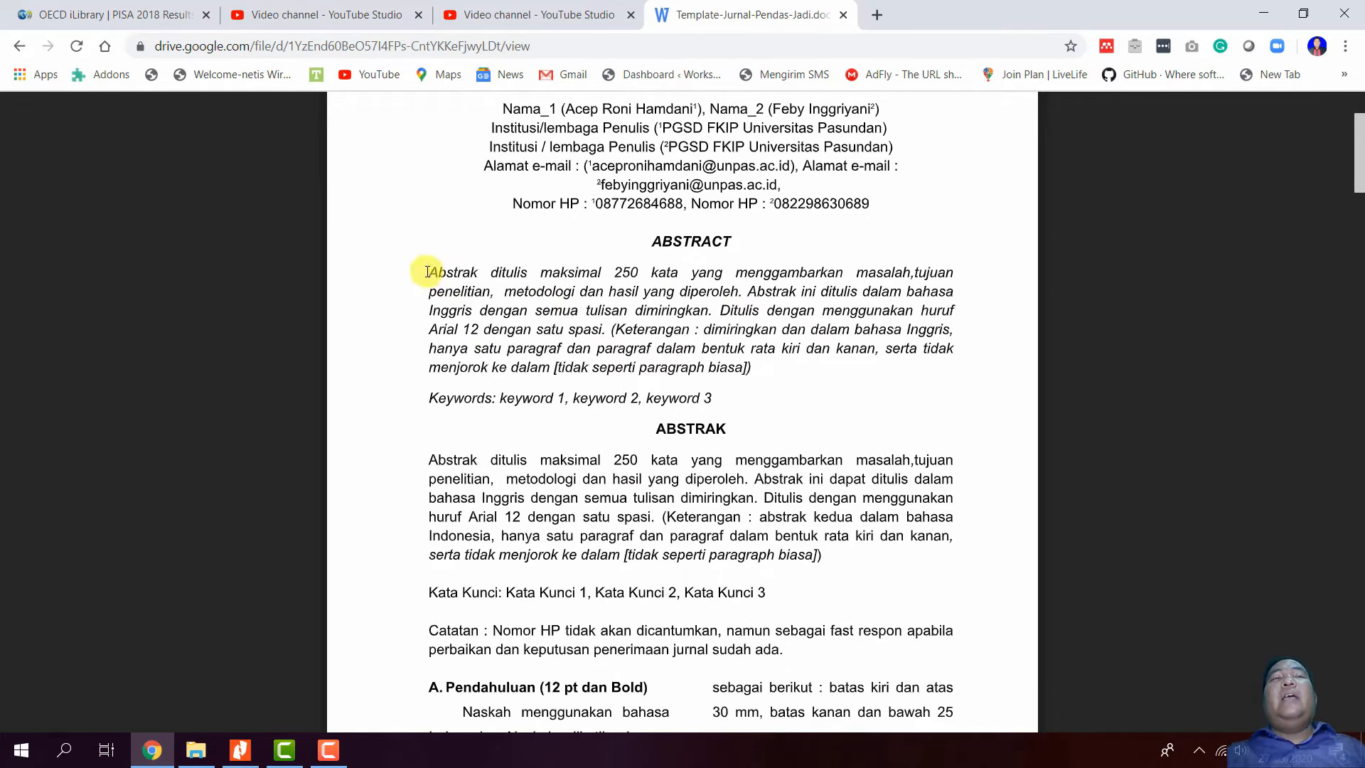
scroll(1138, 213, up, 2)
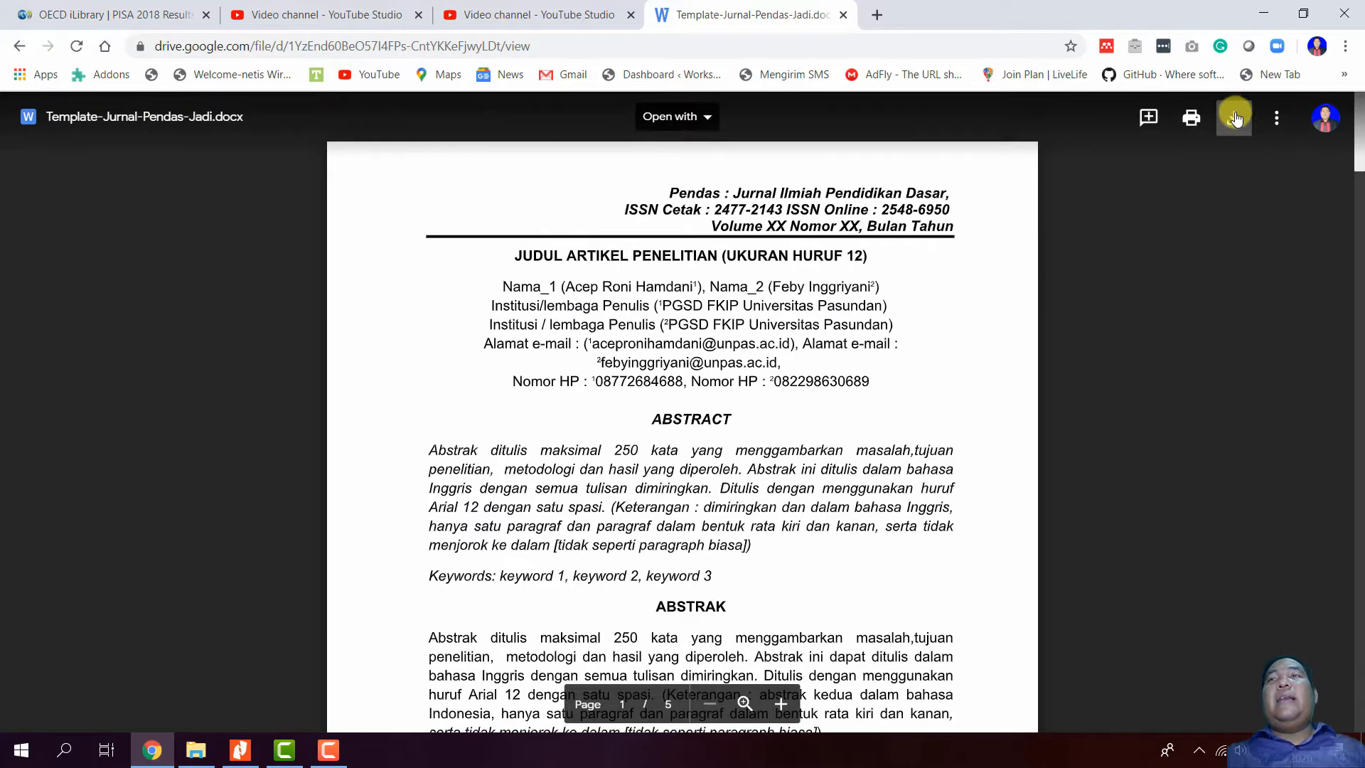
click(1234, 117)
click(754, 13)
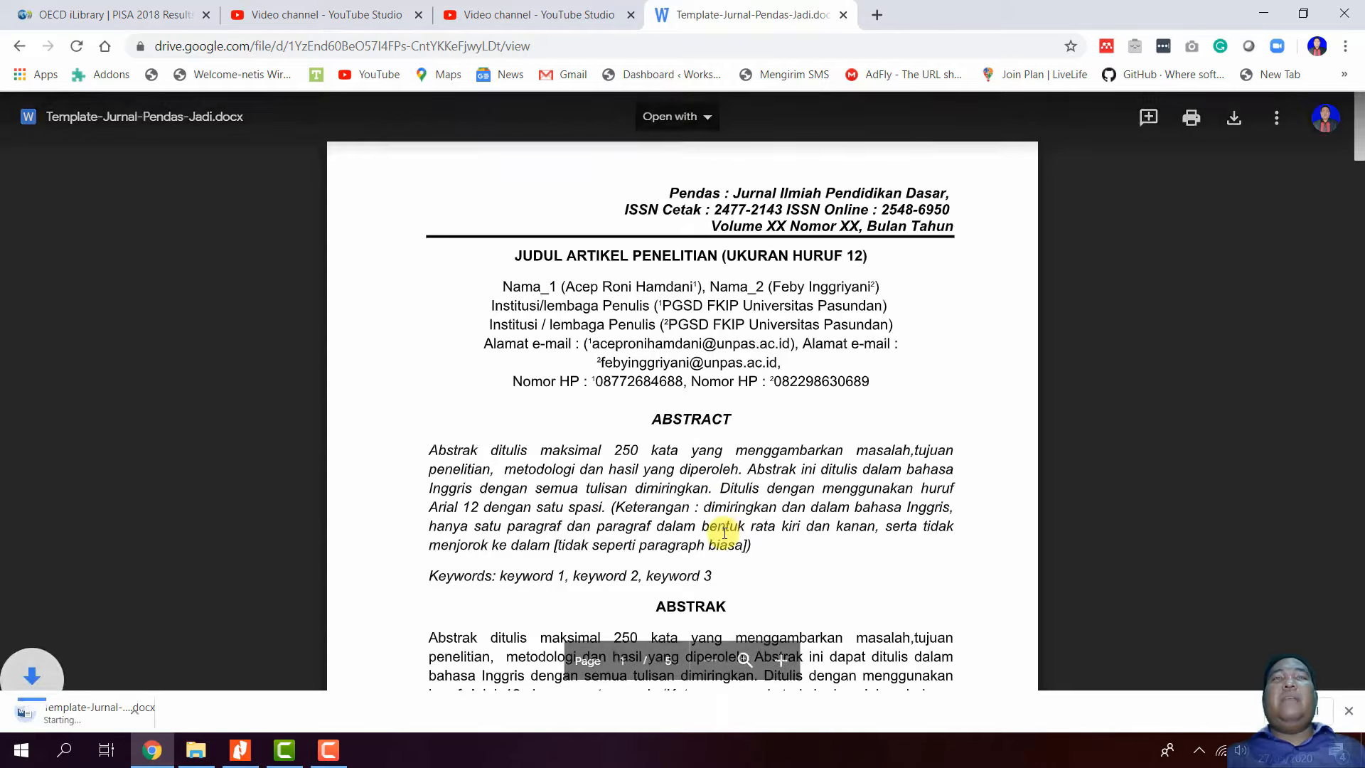
click(128, 715)
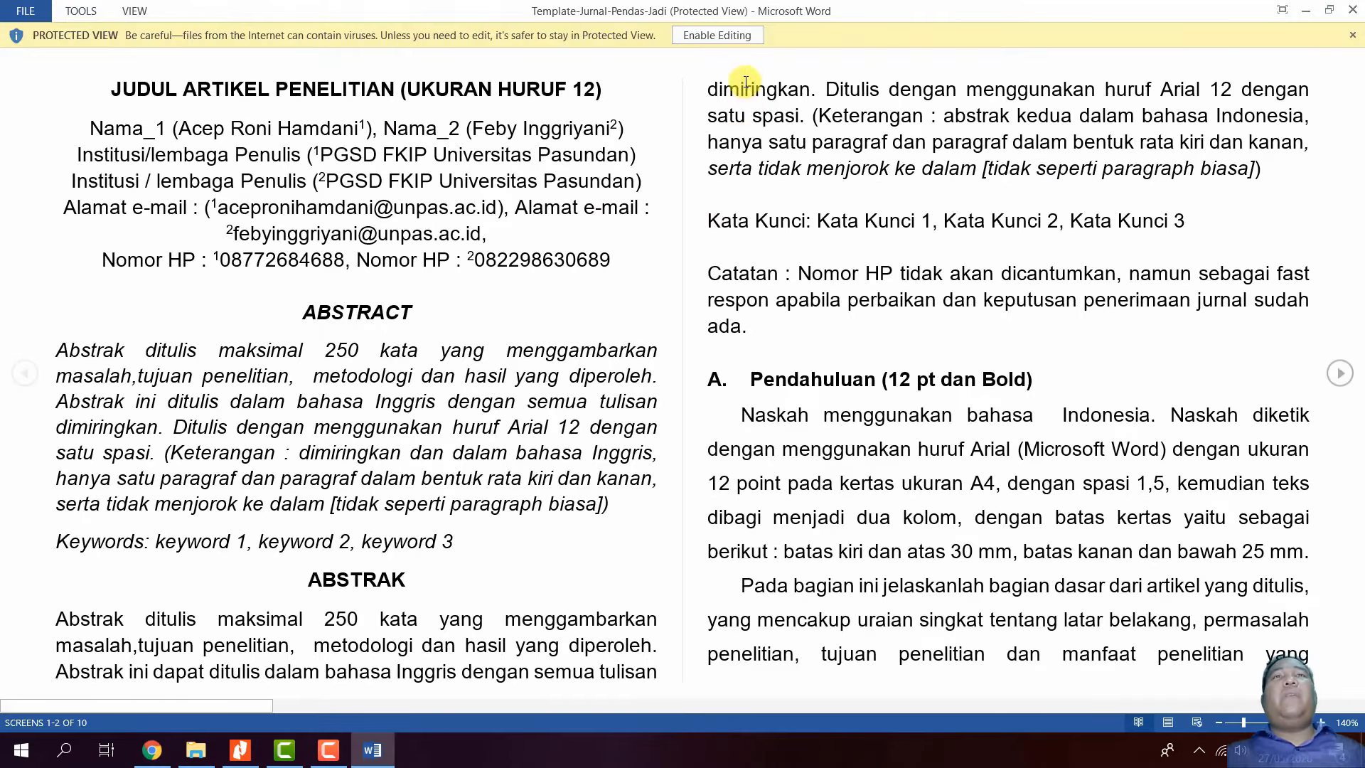
- Enable editing in the template and review its title line and author block
click(717, 35)
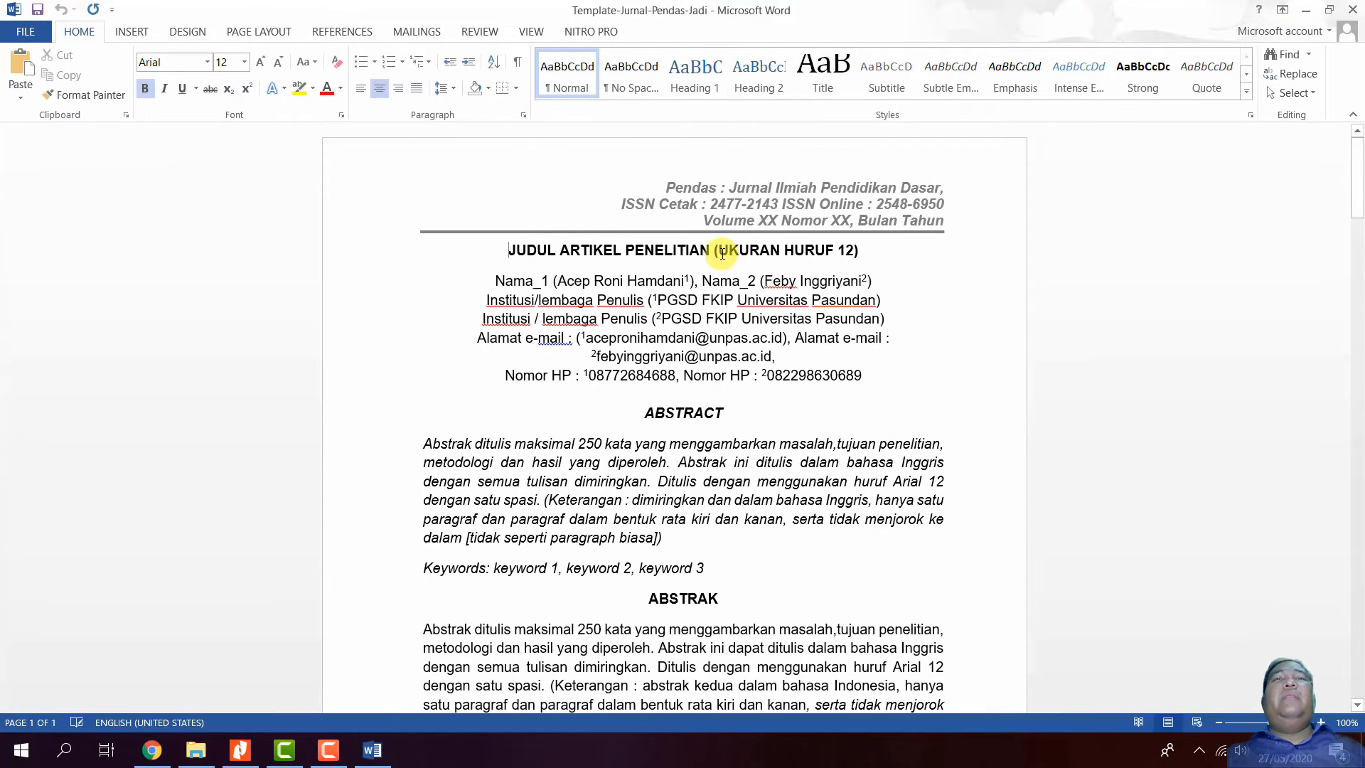
scroll(678, 321, down, 2)
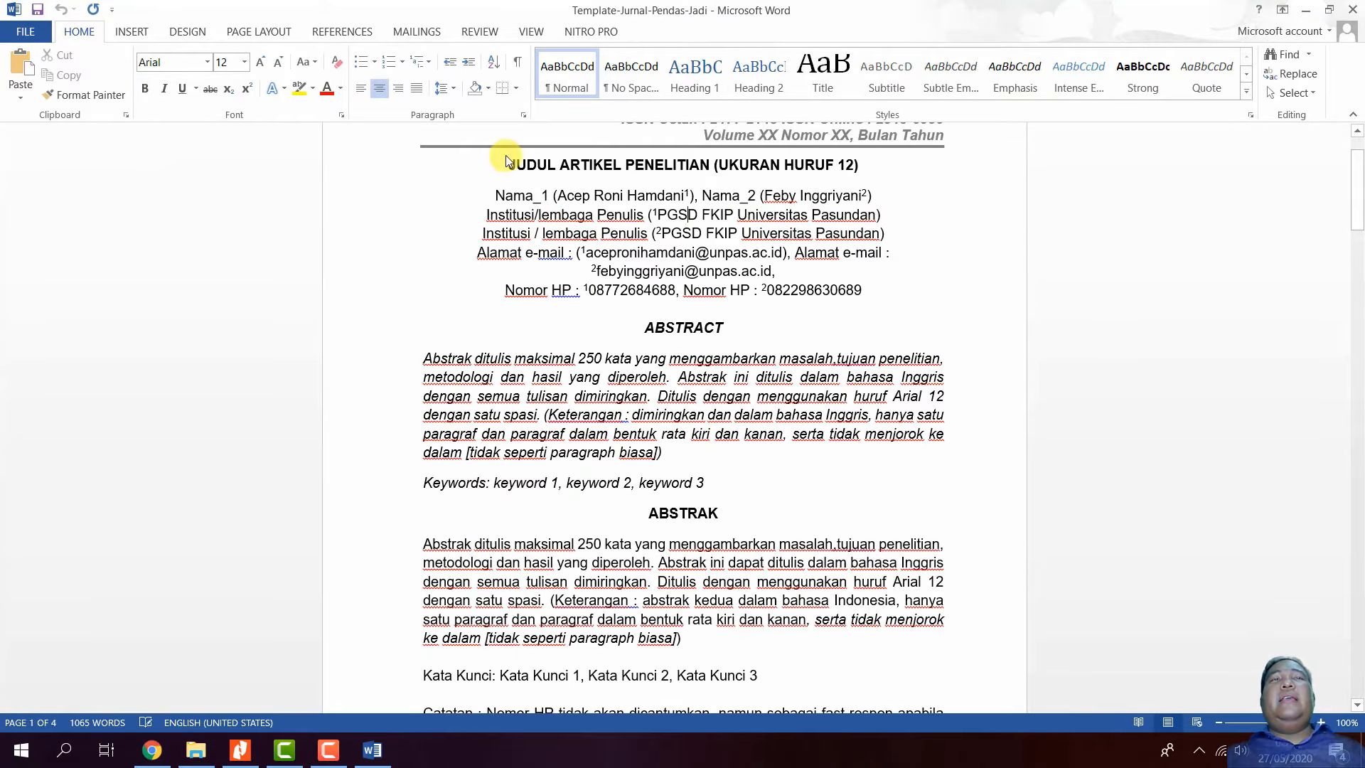
drag(511, 163, 883, 163)
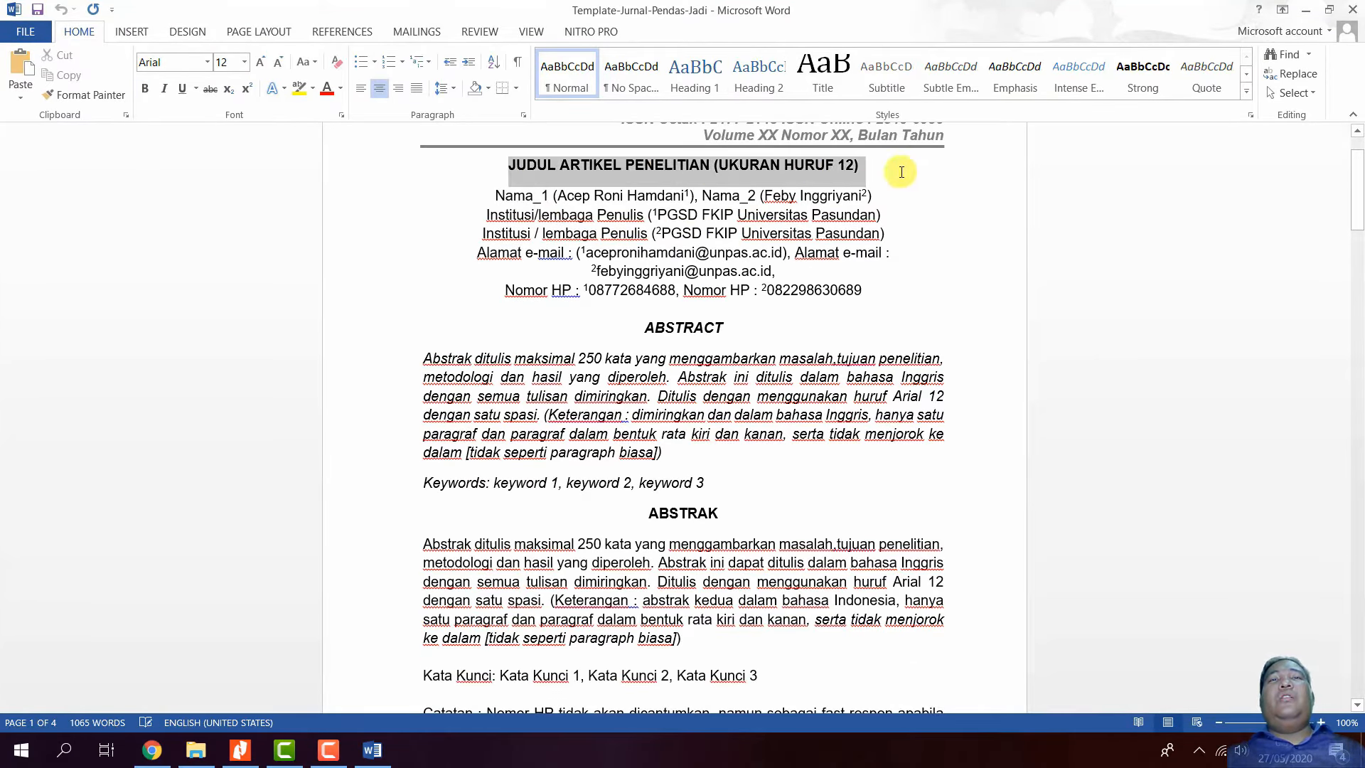
click(814, 173)
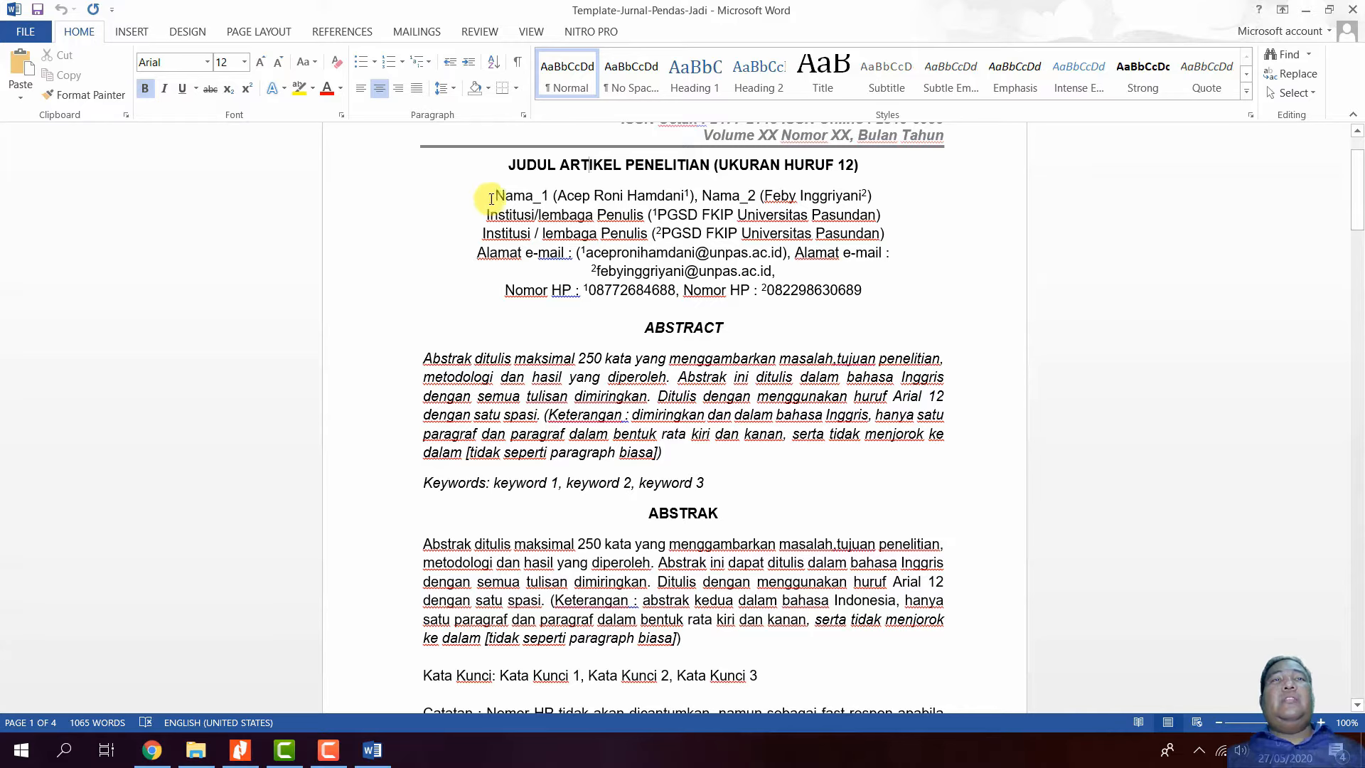
drag(495, 196, 891, 259)
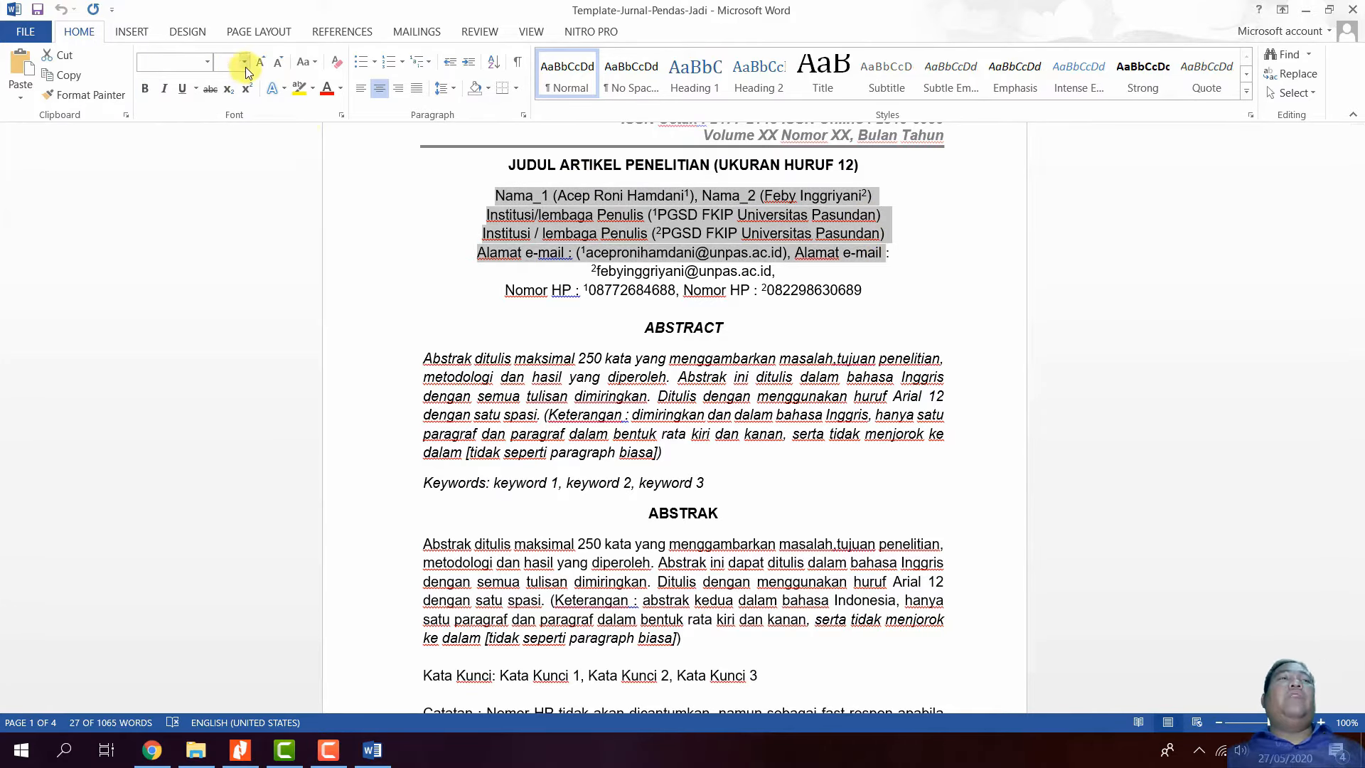
click(616, 274)
click(620, 292)
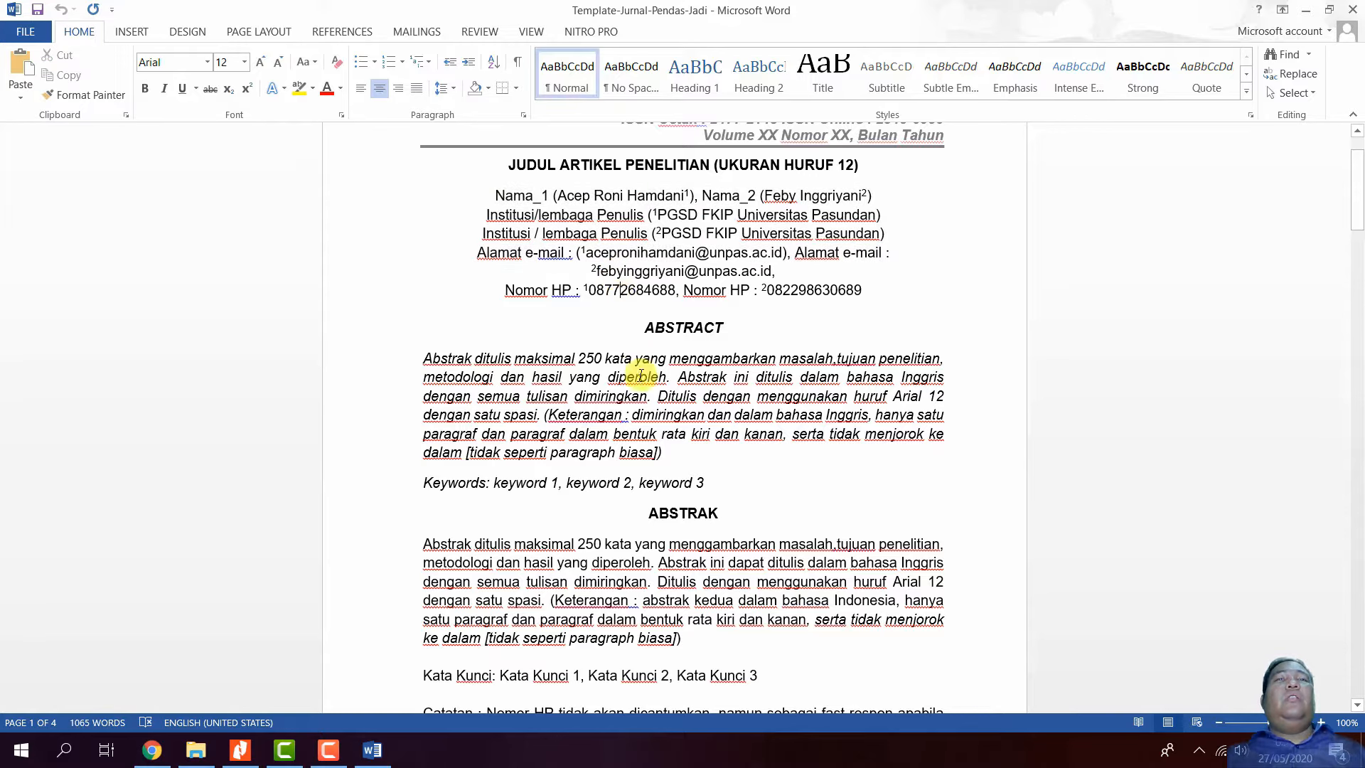
- Review the English abstract and the Indonesian ABSTRAK, then close Word
drag(424, 356, 676, 446)
click(567, 387)
scroll(678, 410, down, 3)
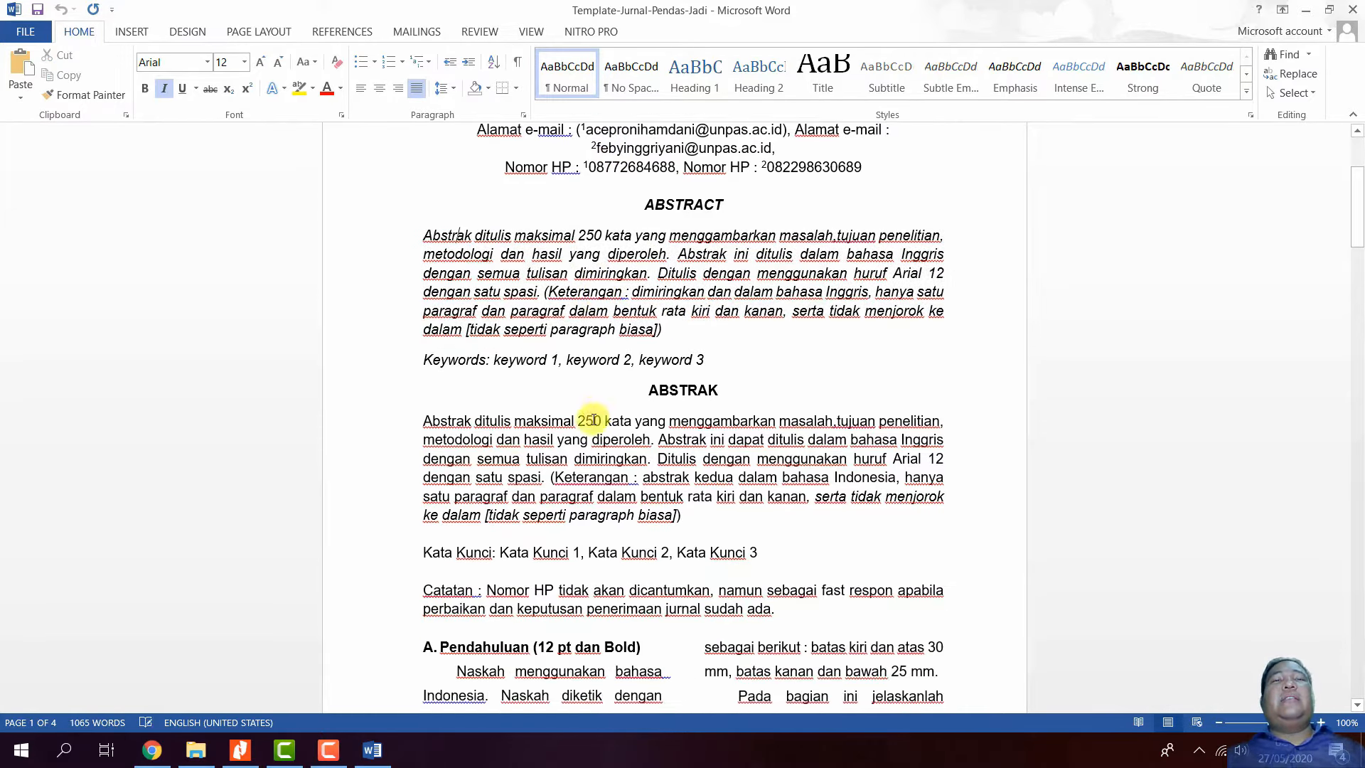
drag(688, 386, 741, 512)
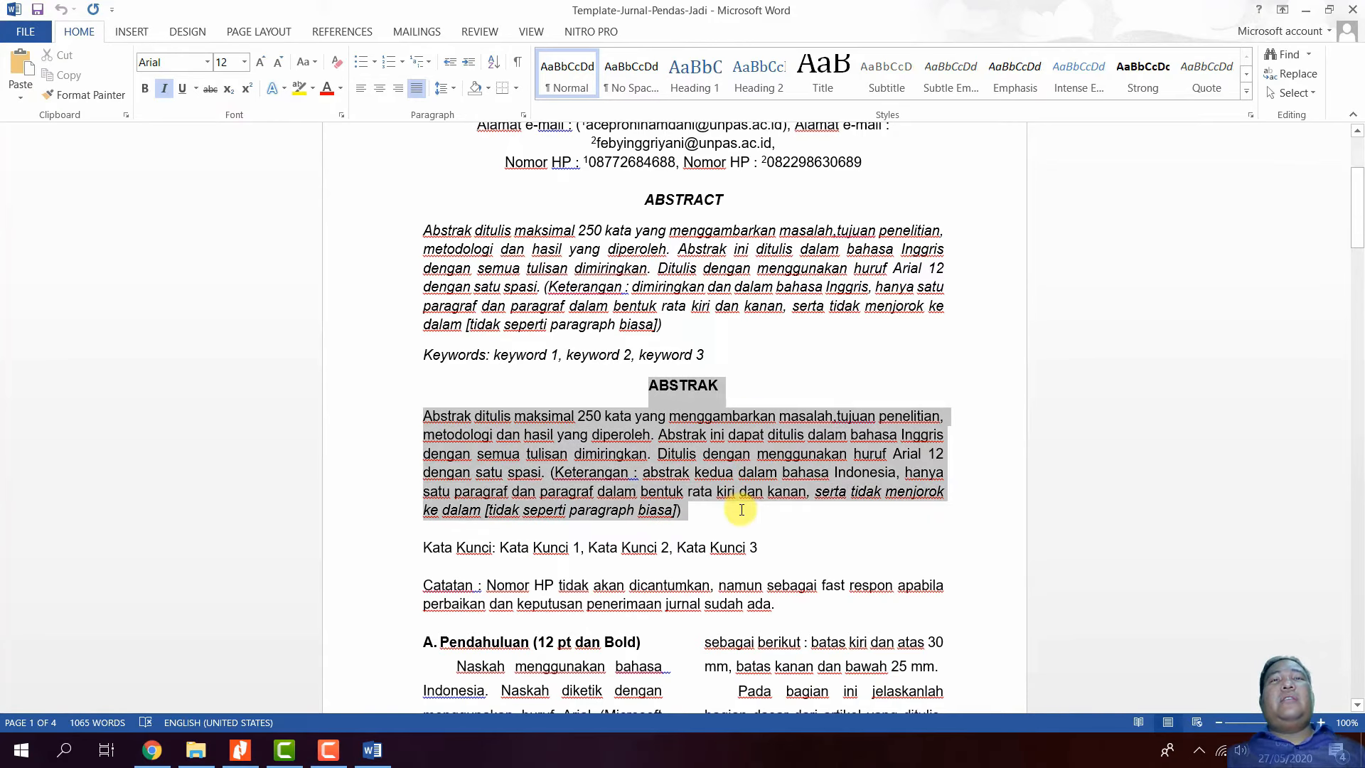
click(616, 490)
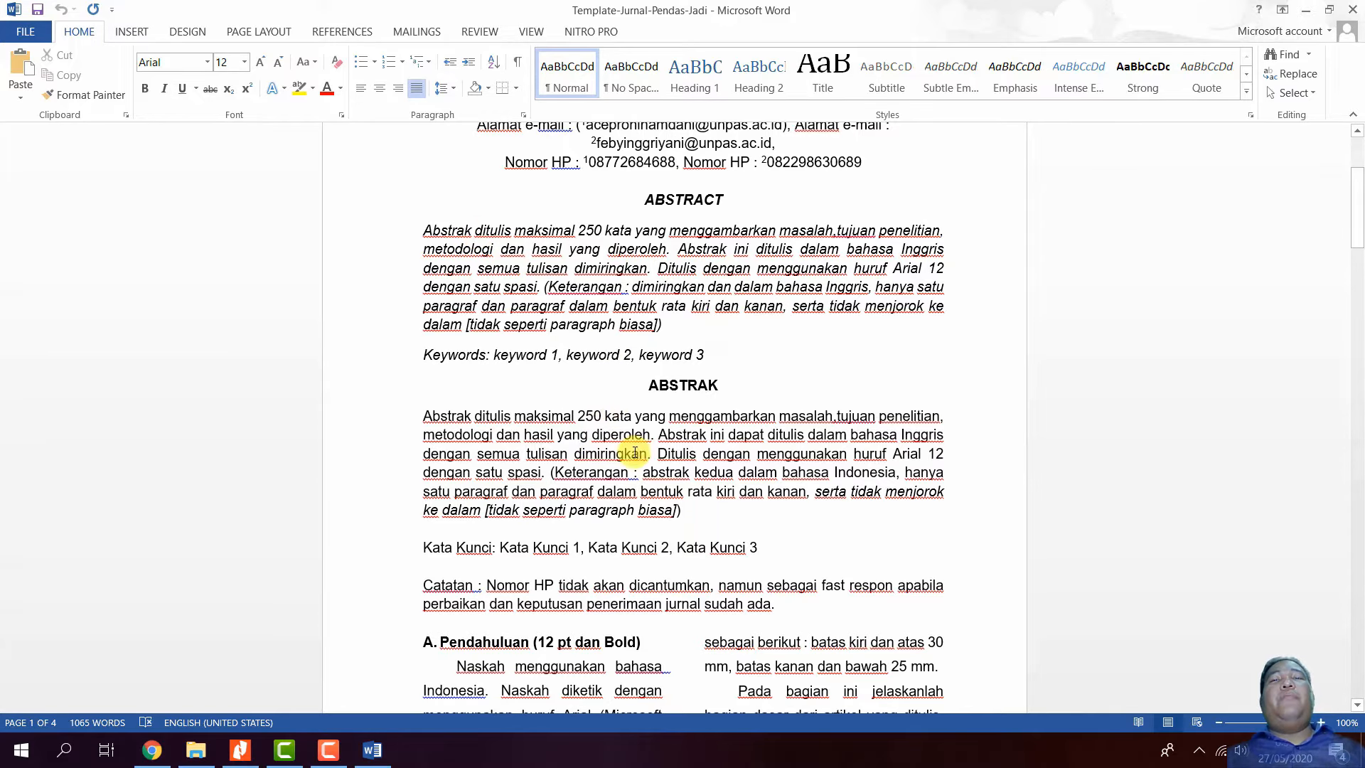
scroll(635, 453, up, 4)
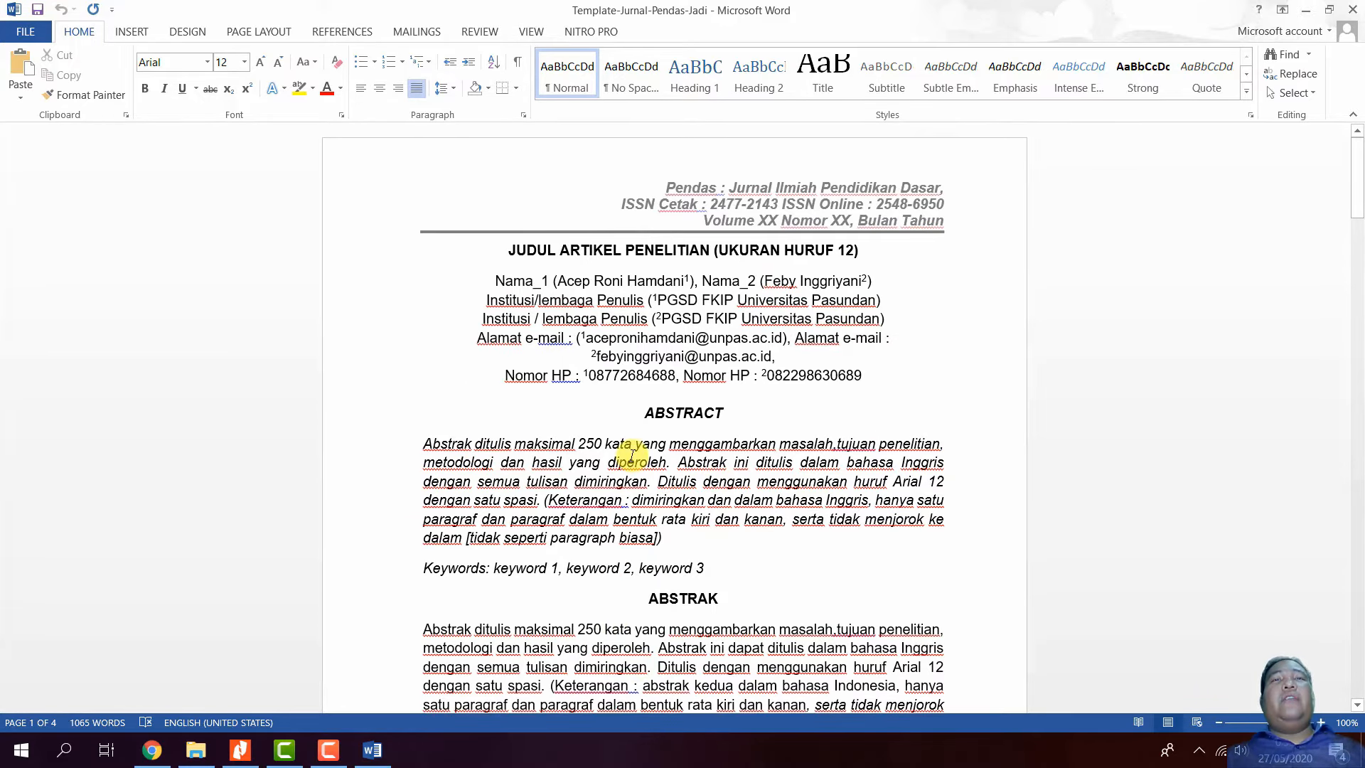
scroll(632, 450, down, 3)
scroll(632, 450, down, 3)
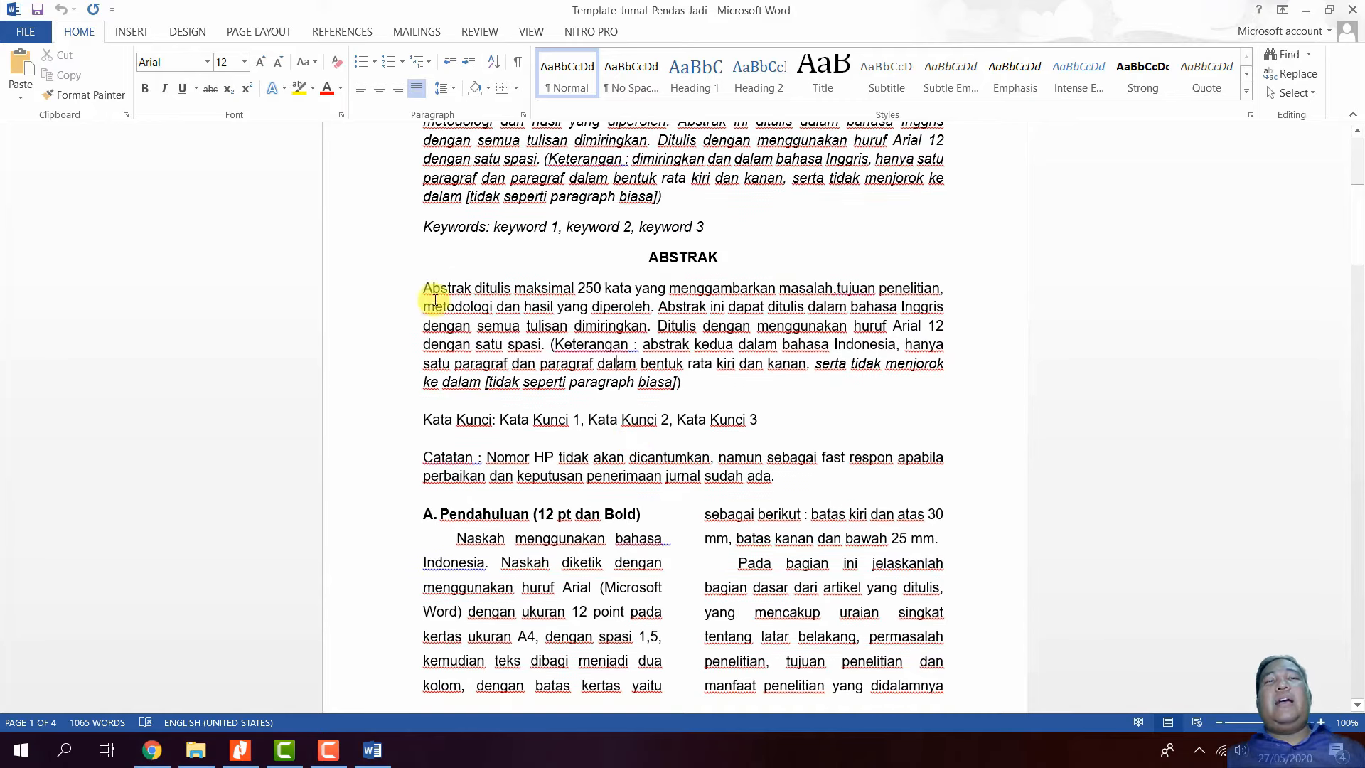
scroll(630, 334, down, 6)
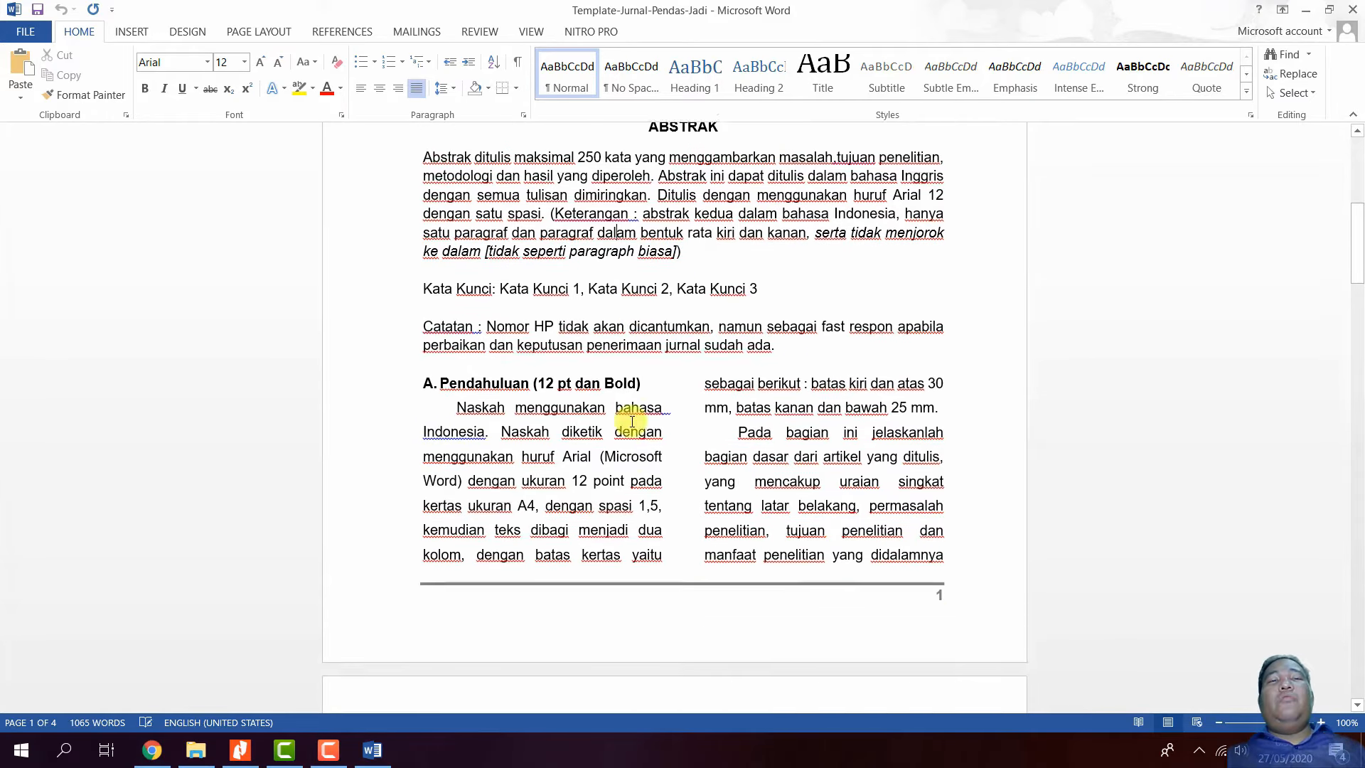
scroll(708, 268, down, 7)
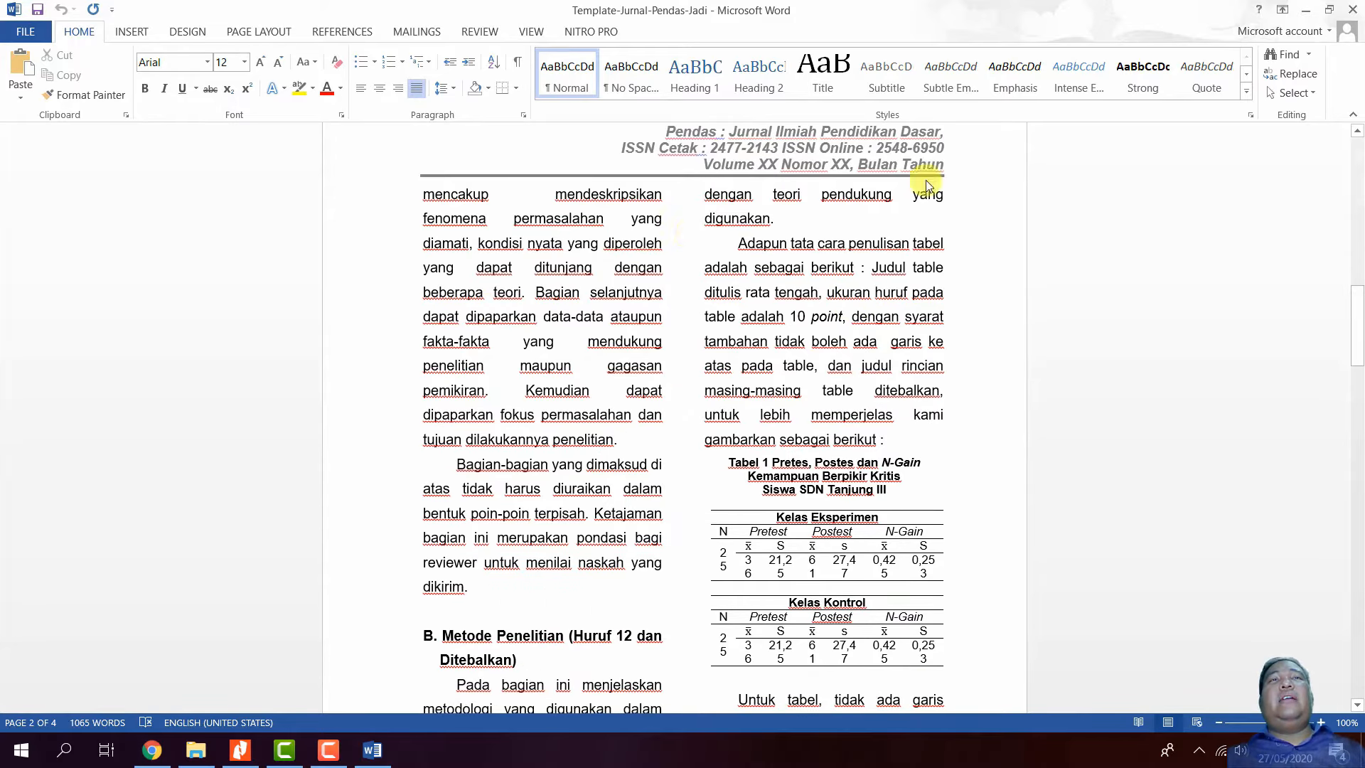
click(1353, 8)
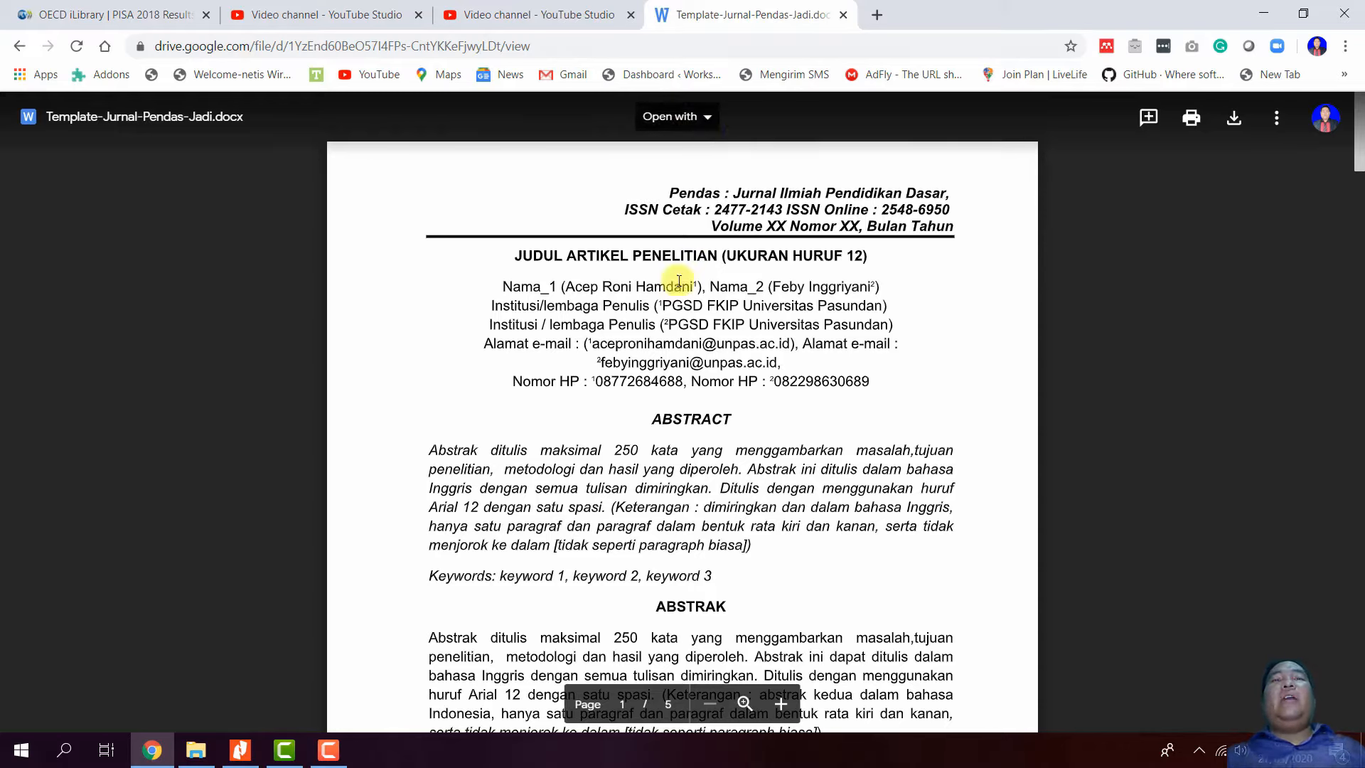
- Return to the Pendas home page and open its SUBMISSION page with the preparation checklist
click(20, 47)
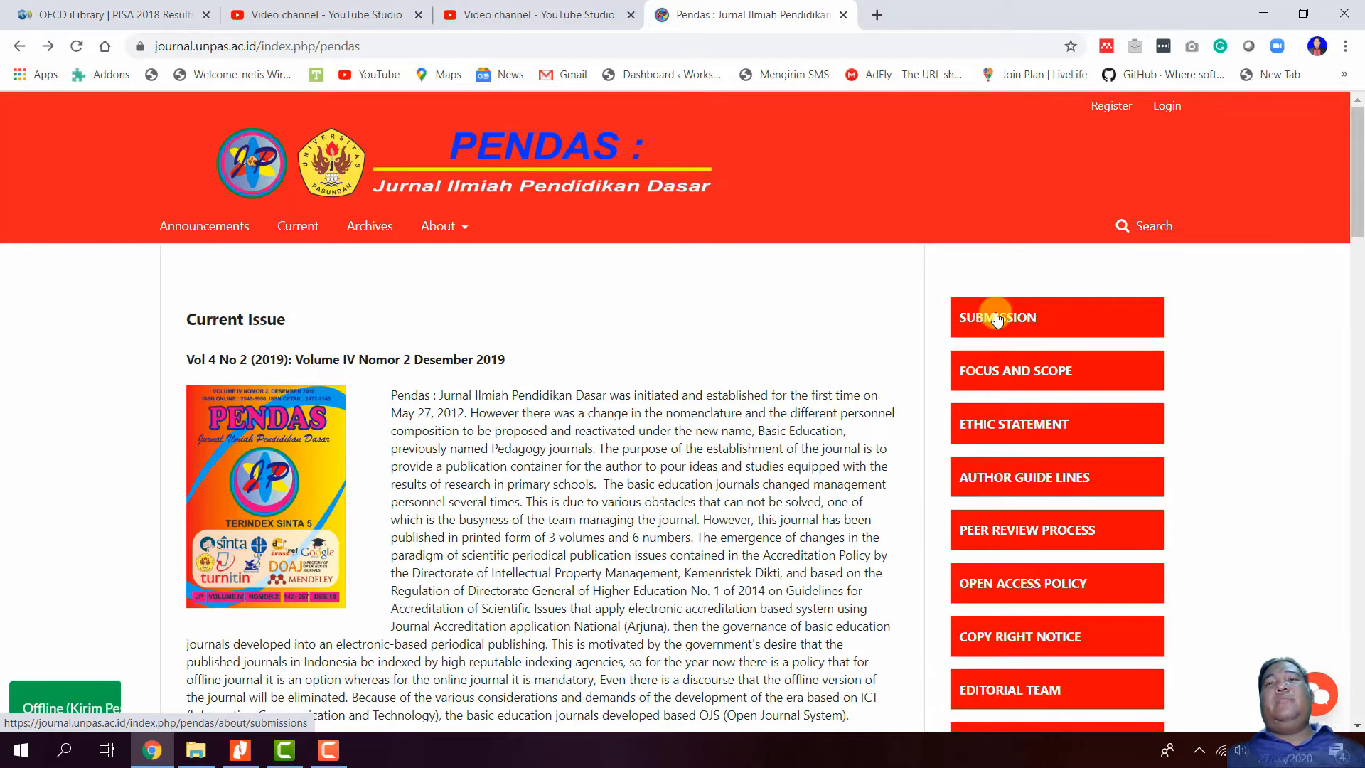
click(996, 319)
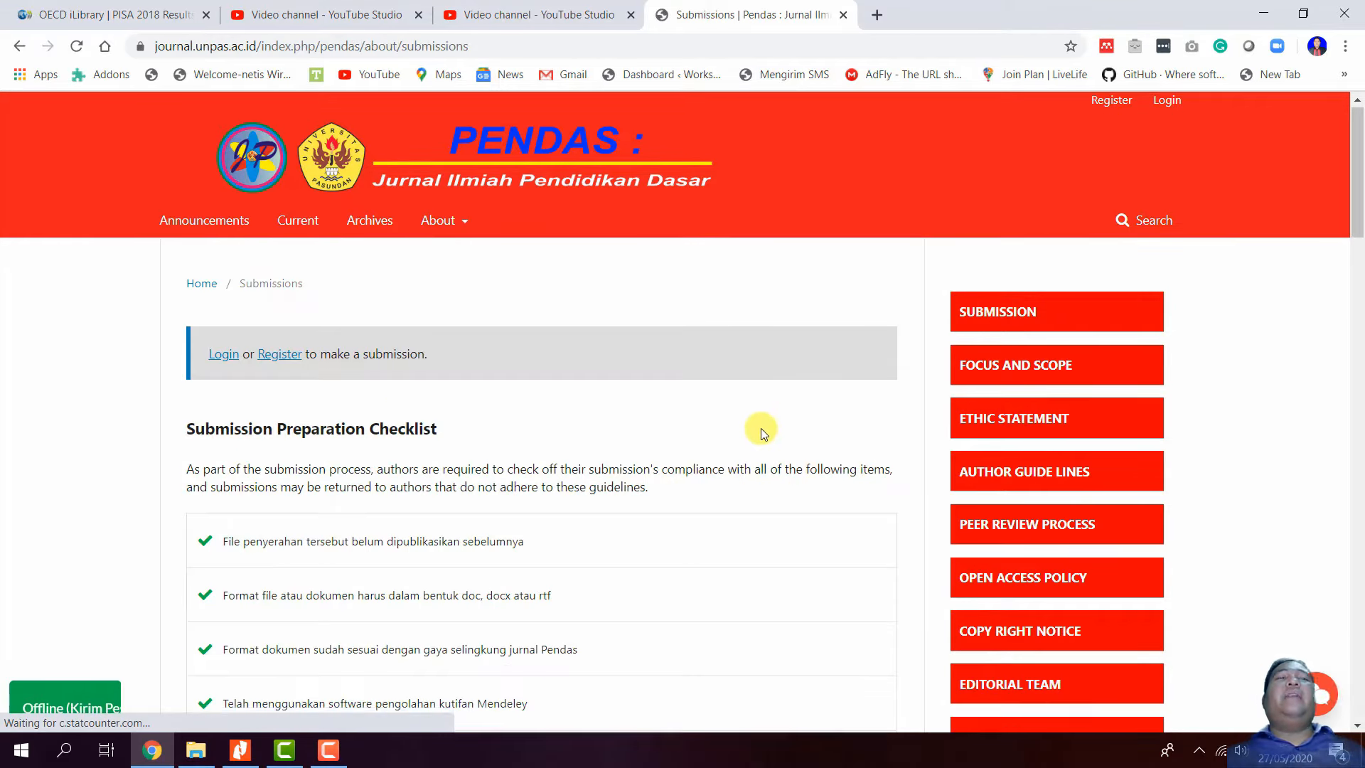
scroll(759, 427, down, 7)
scroll(757, 424, up, 4)
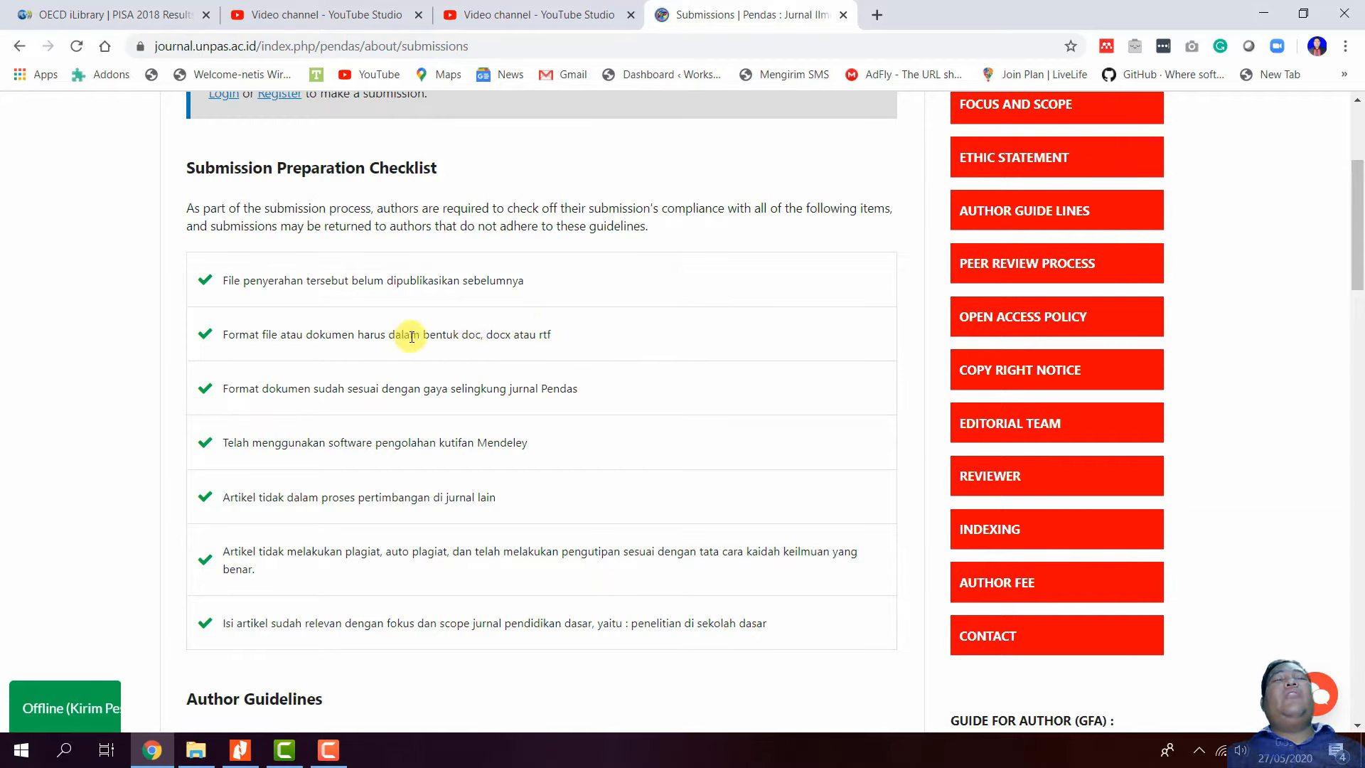
drag(462, 334, 547, 332)
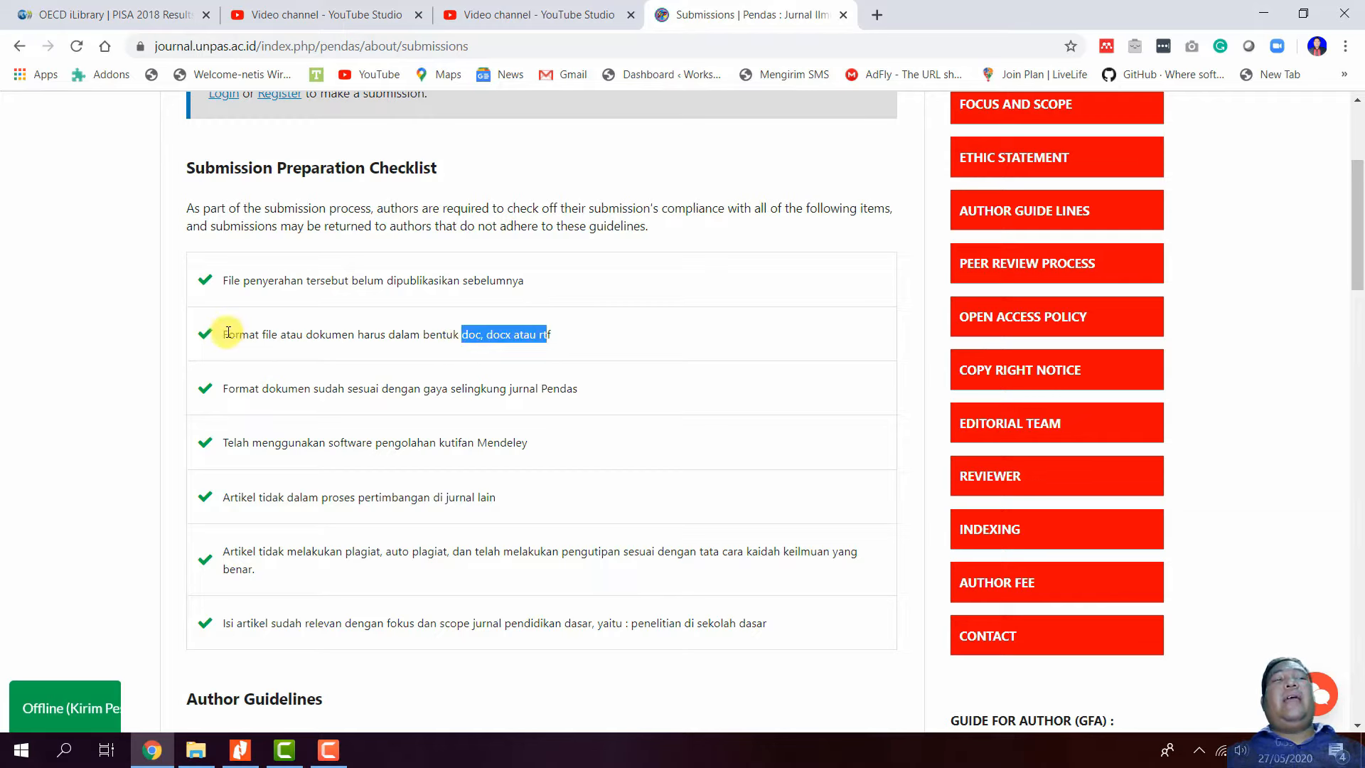
drag(228, 332, 385, 346)
click(416, 352)
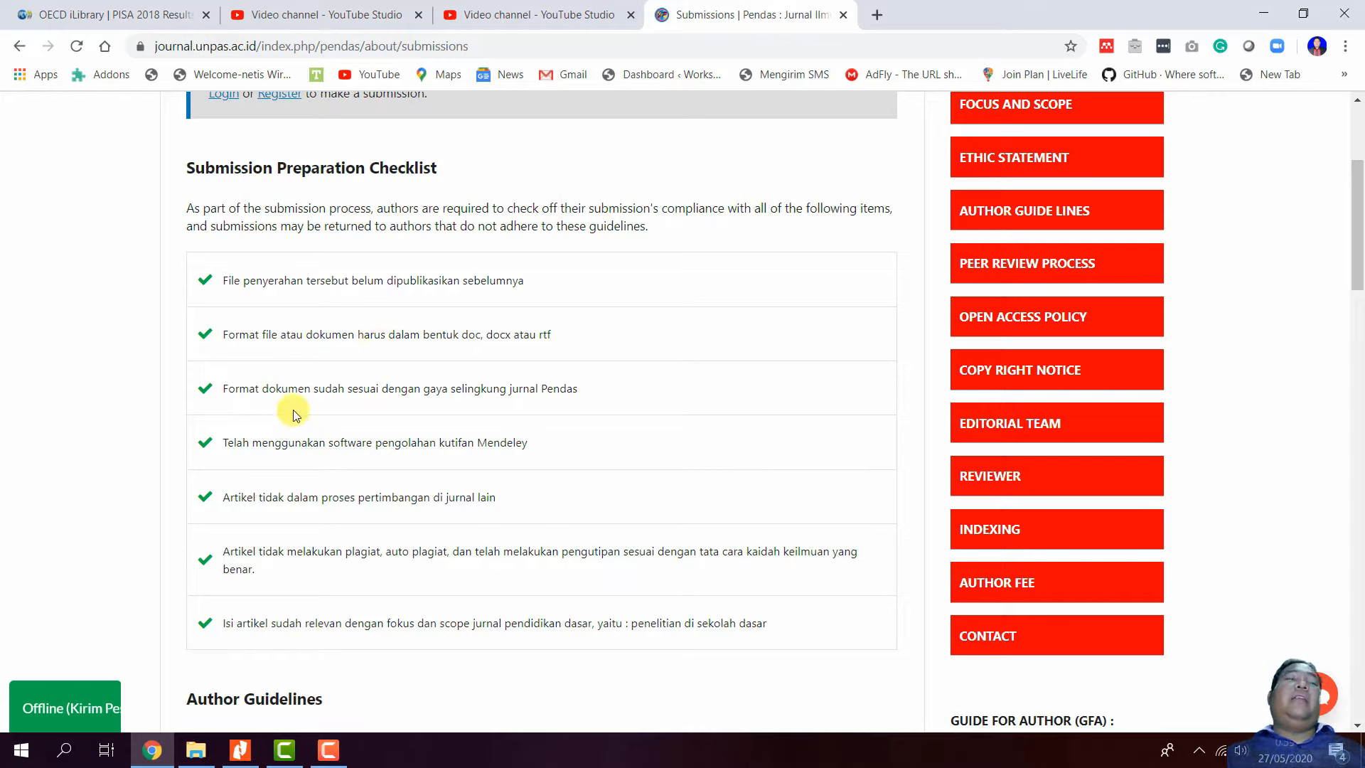
drag(224, 386, 618, 395)
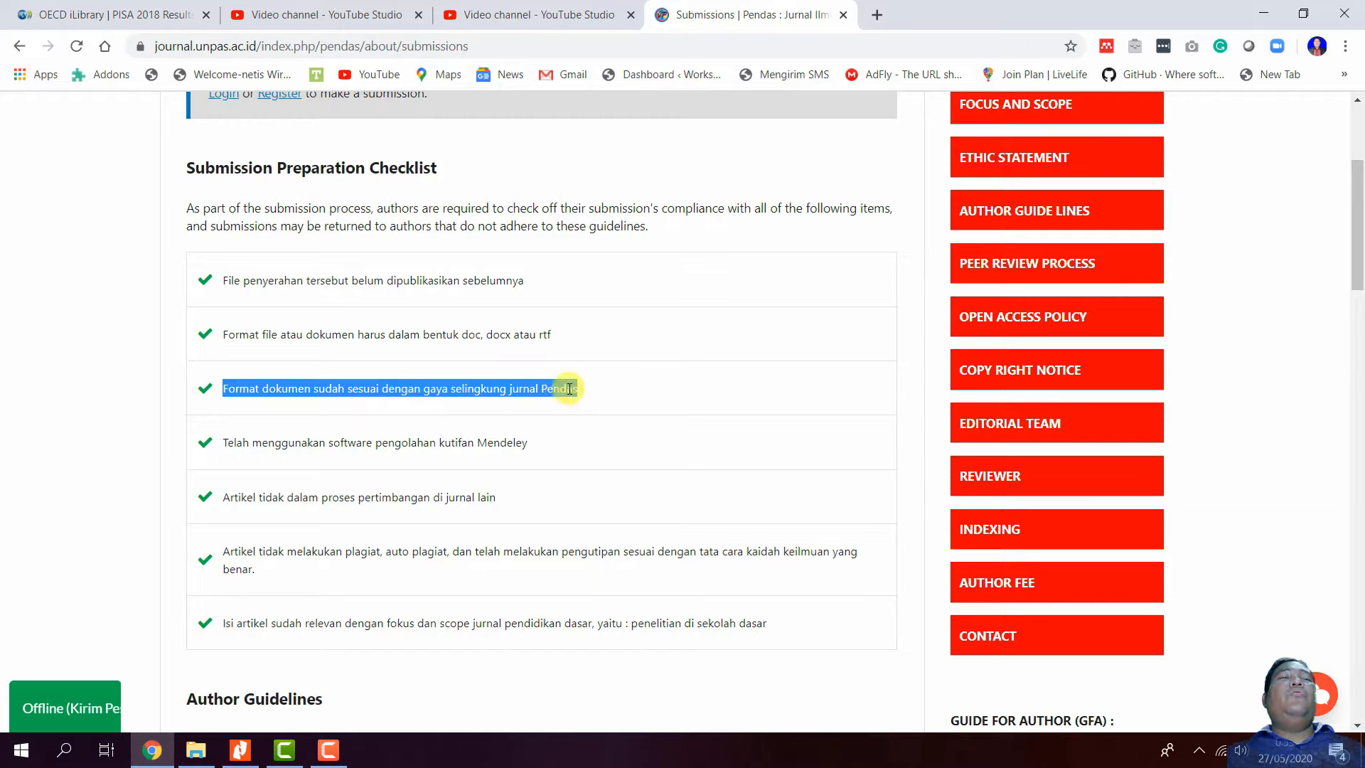
scroll(789, 458, down, 2)
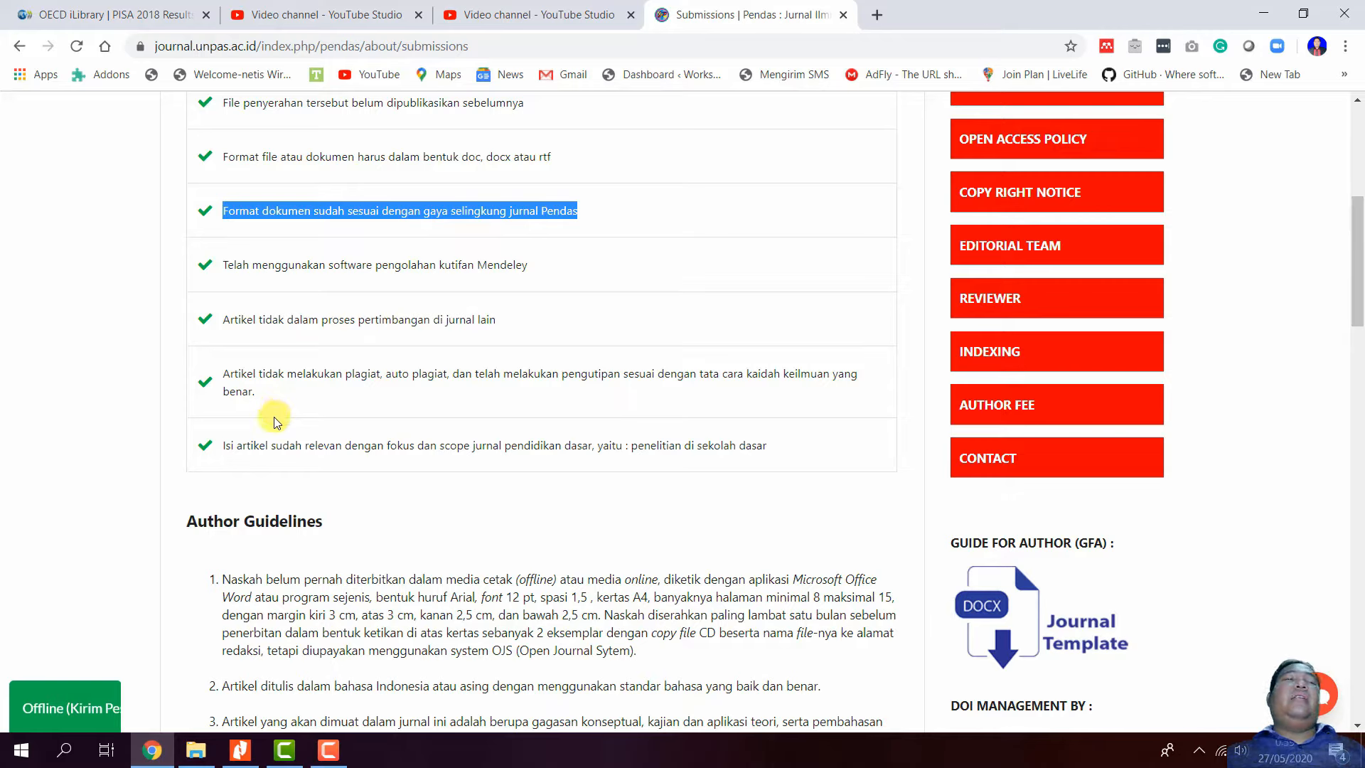
scroll(335, 462, down, 1)
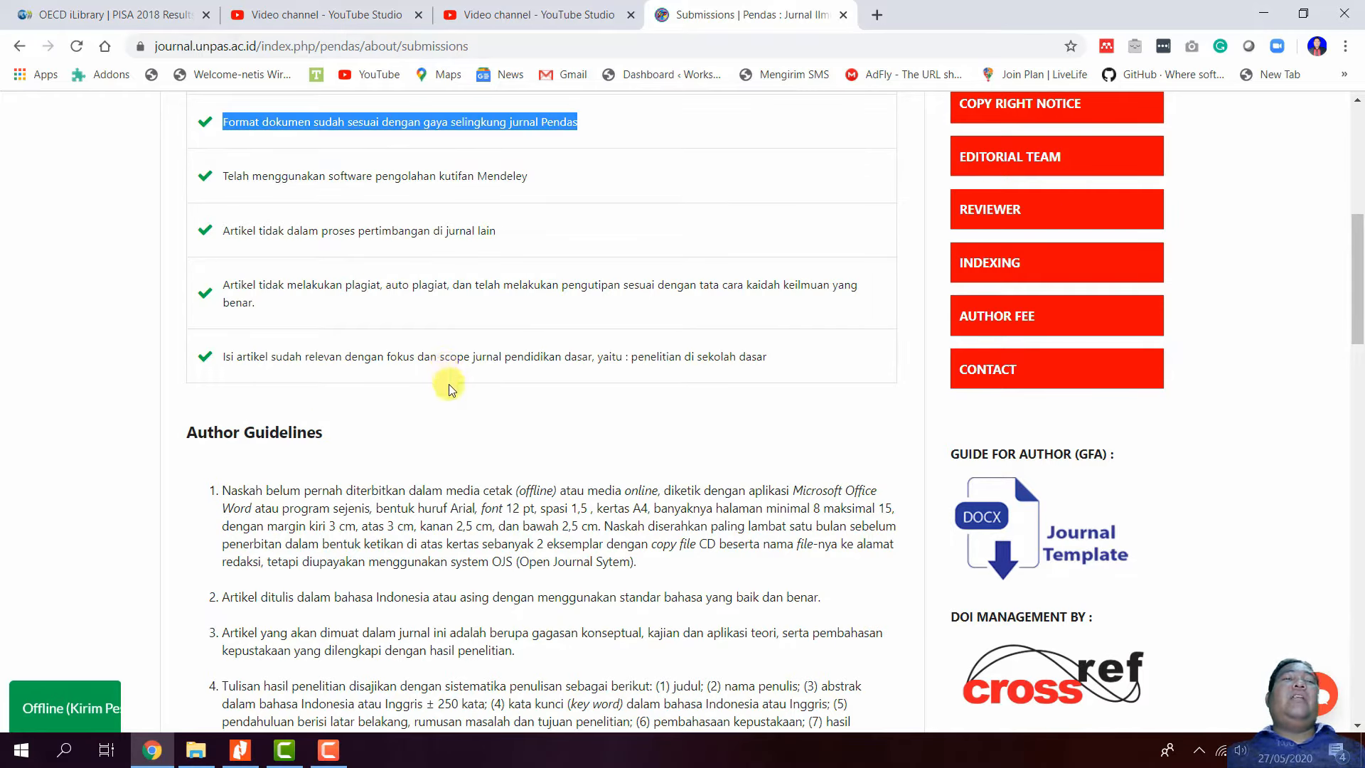
- View the Focus and Scope topic list, then go back to the Submissions page
scroll(893, 250, up, 3)
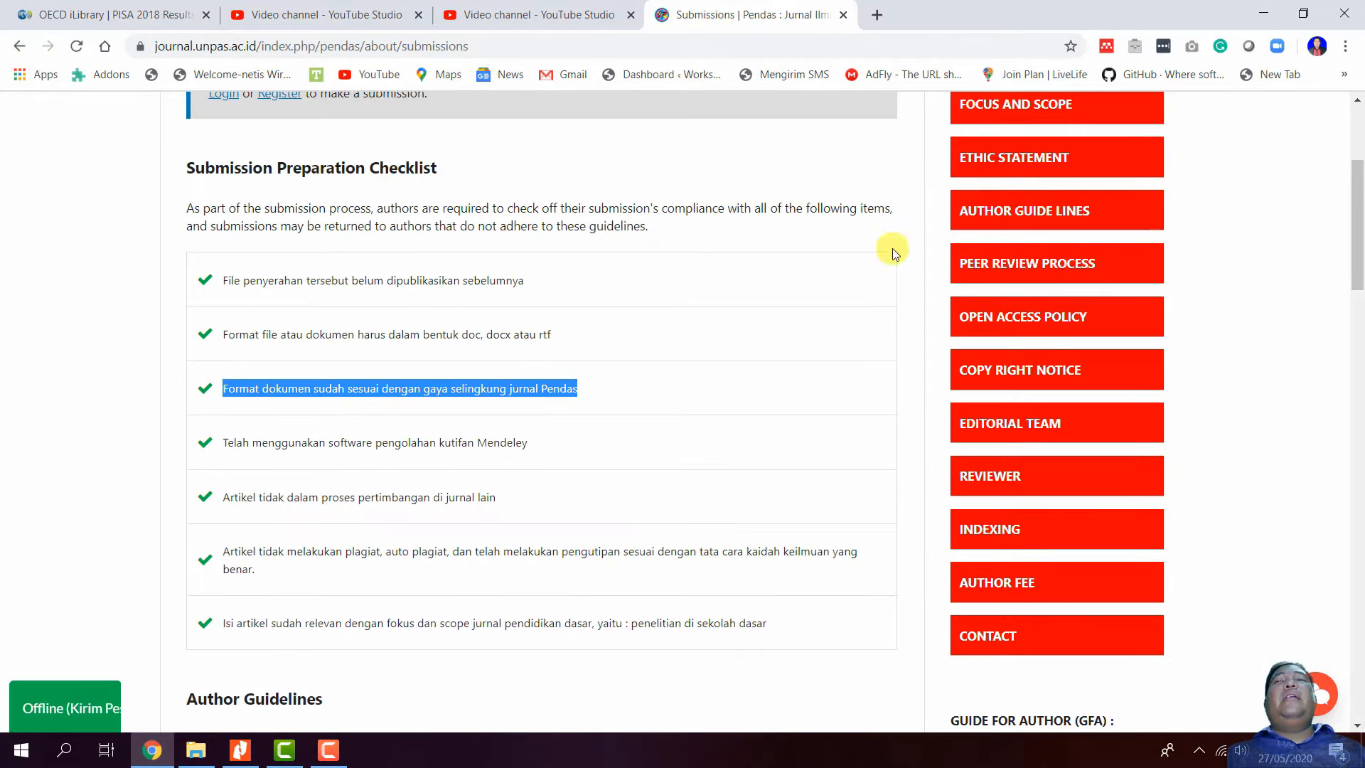
scroll(983, 212, up, 3)
click(1009, 288)
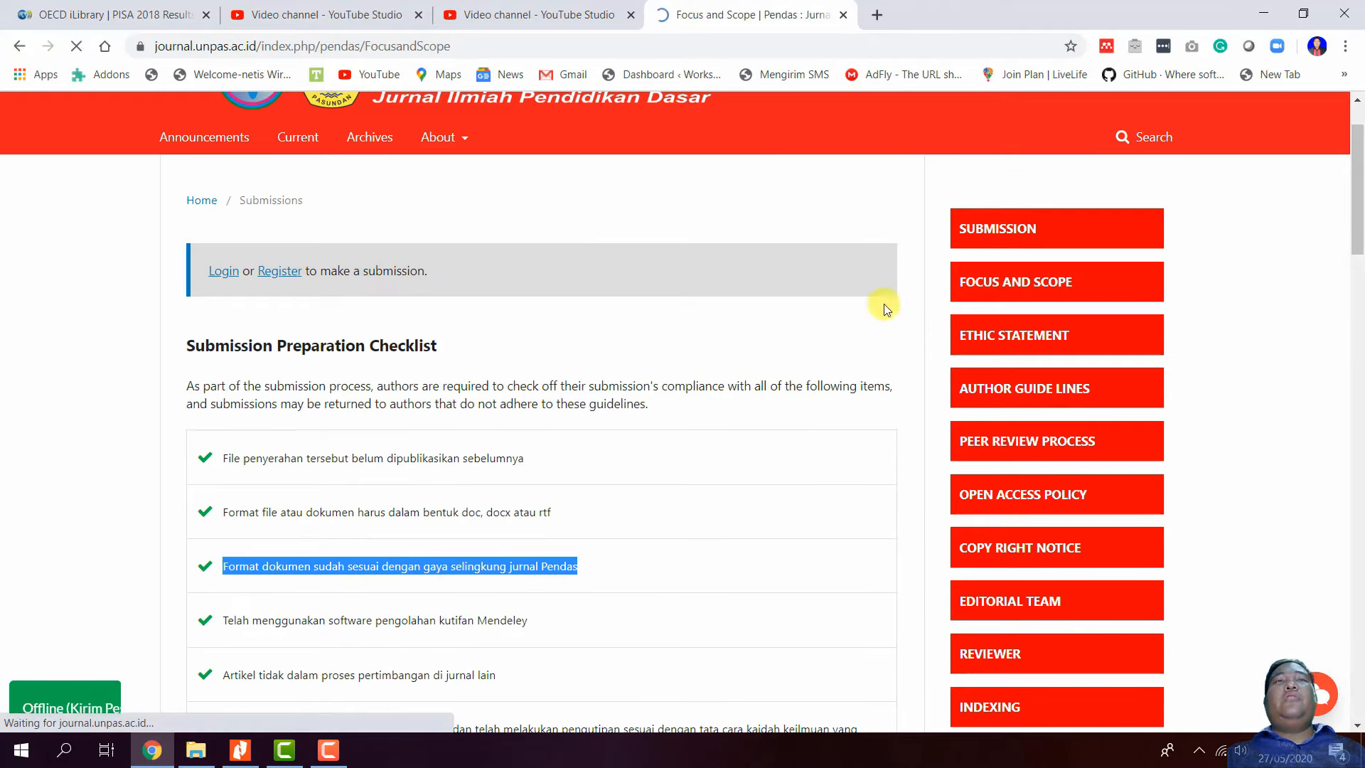
scroll(536, 378, down, 5)
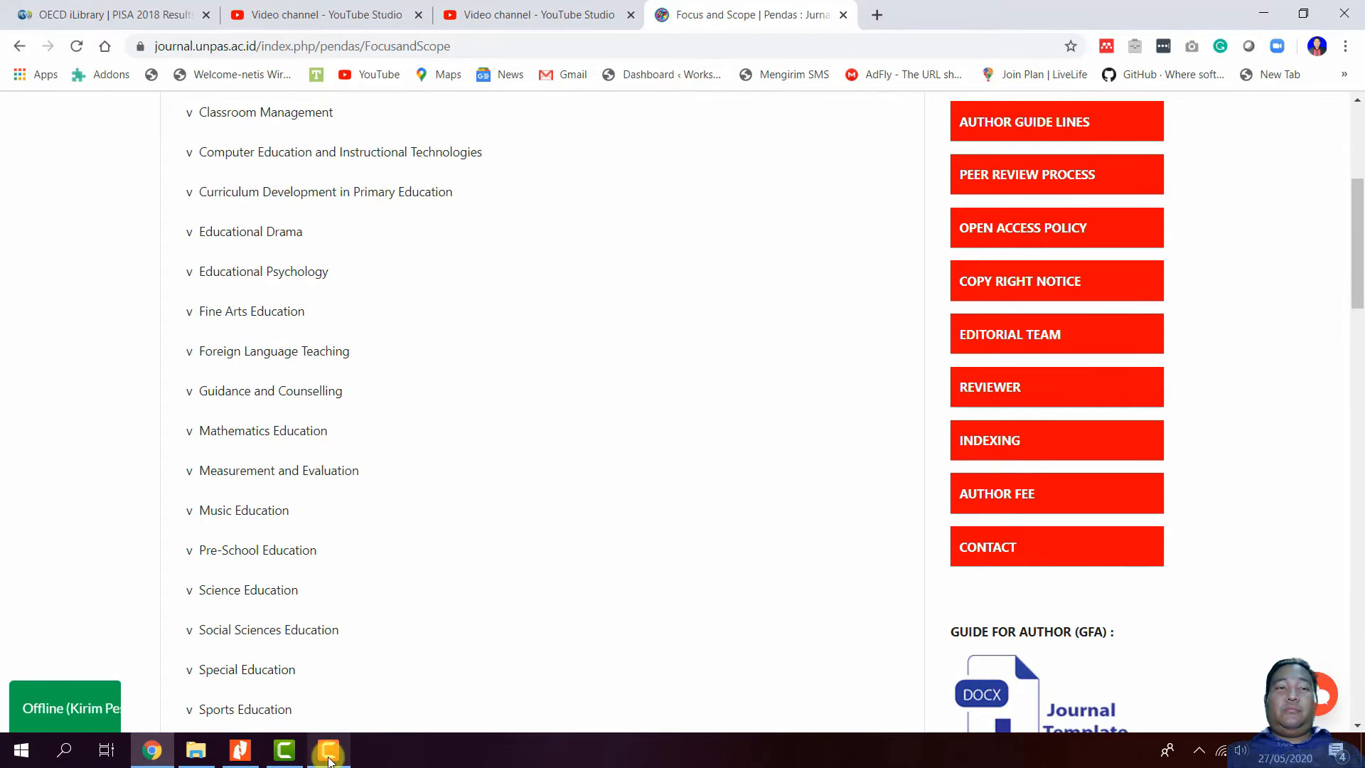
click(329, 761)
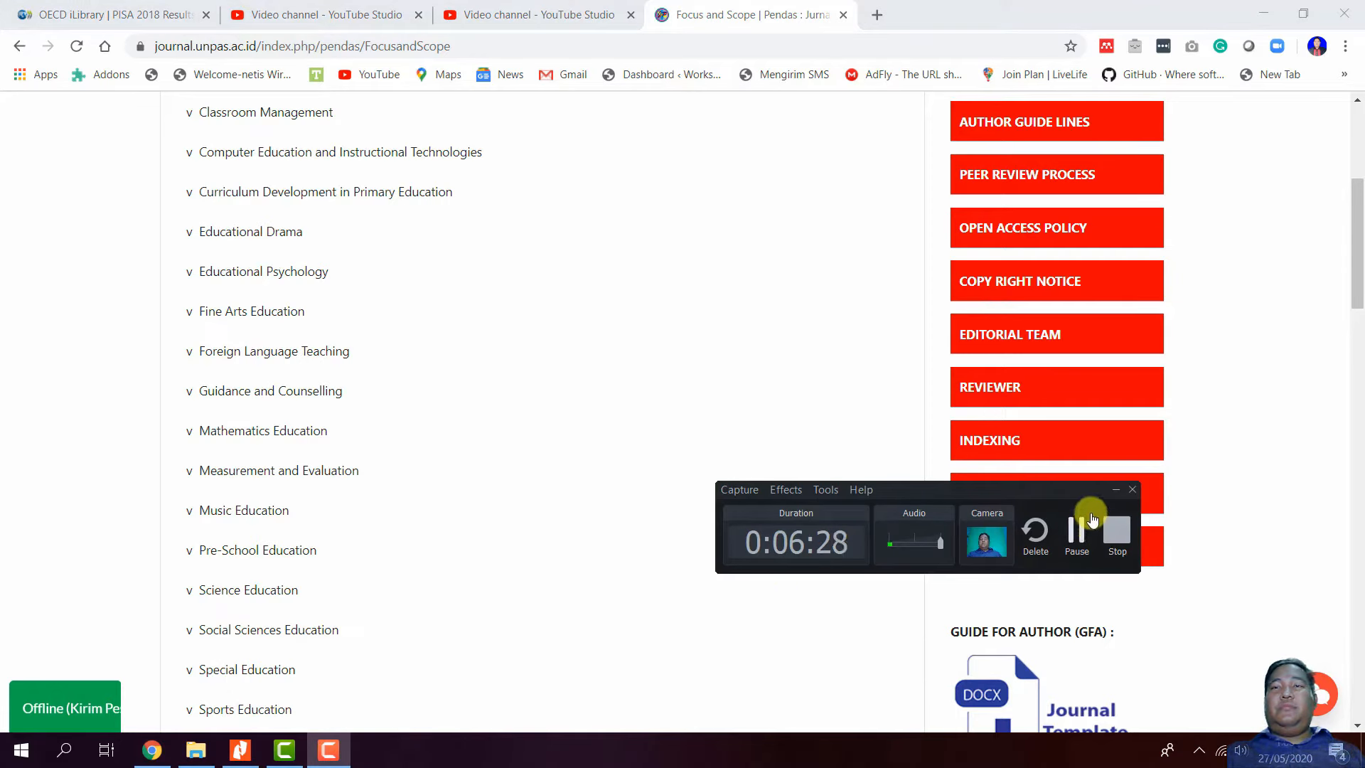
click(1116, 489)
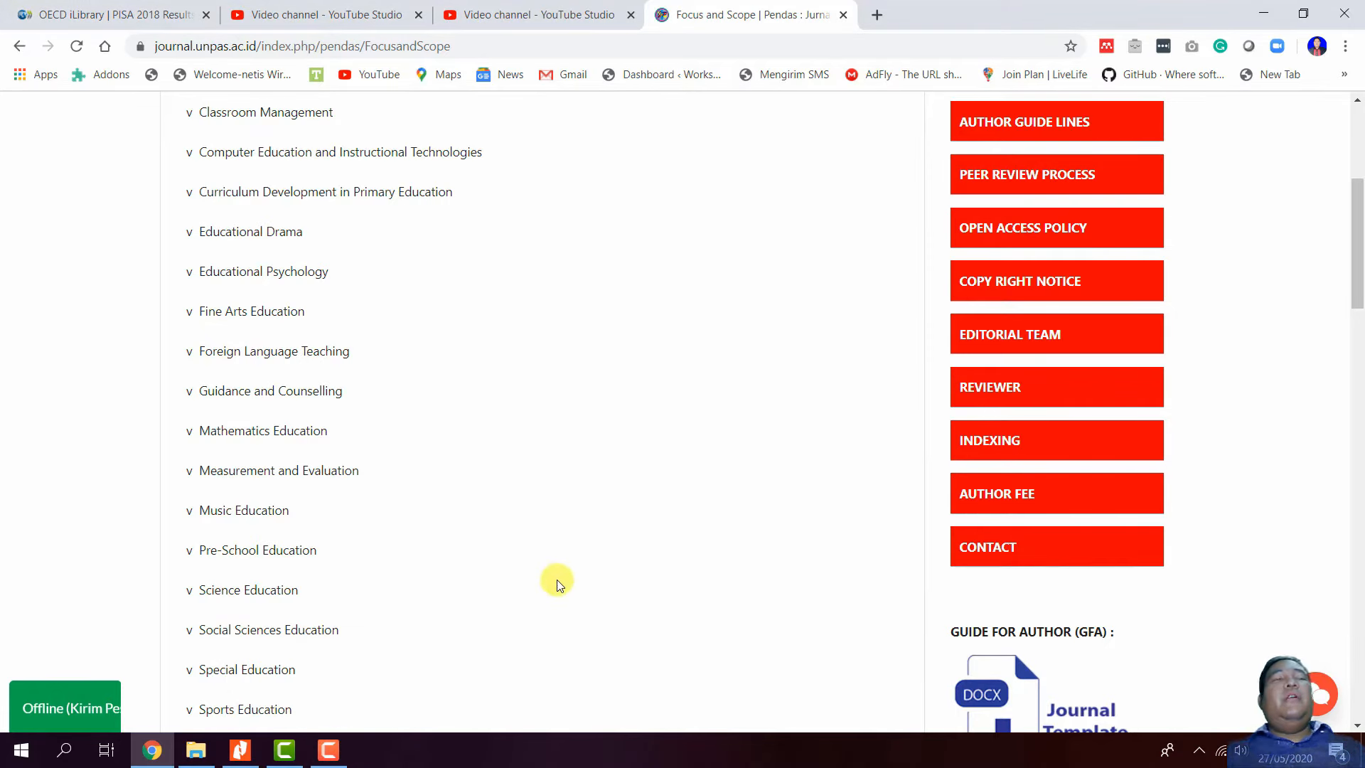
scroll(299, 484, down, 4)
scroll(311, 552, up, 10)
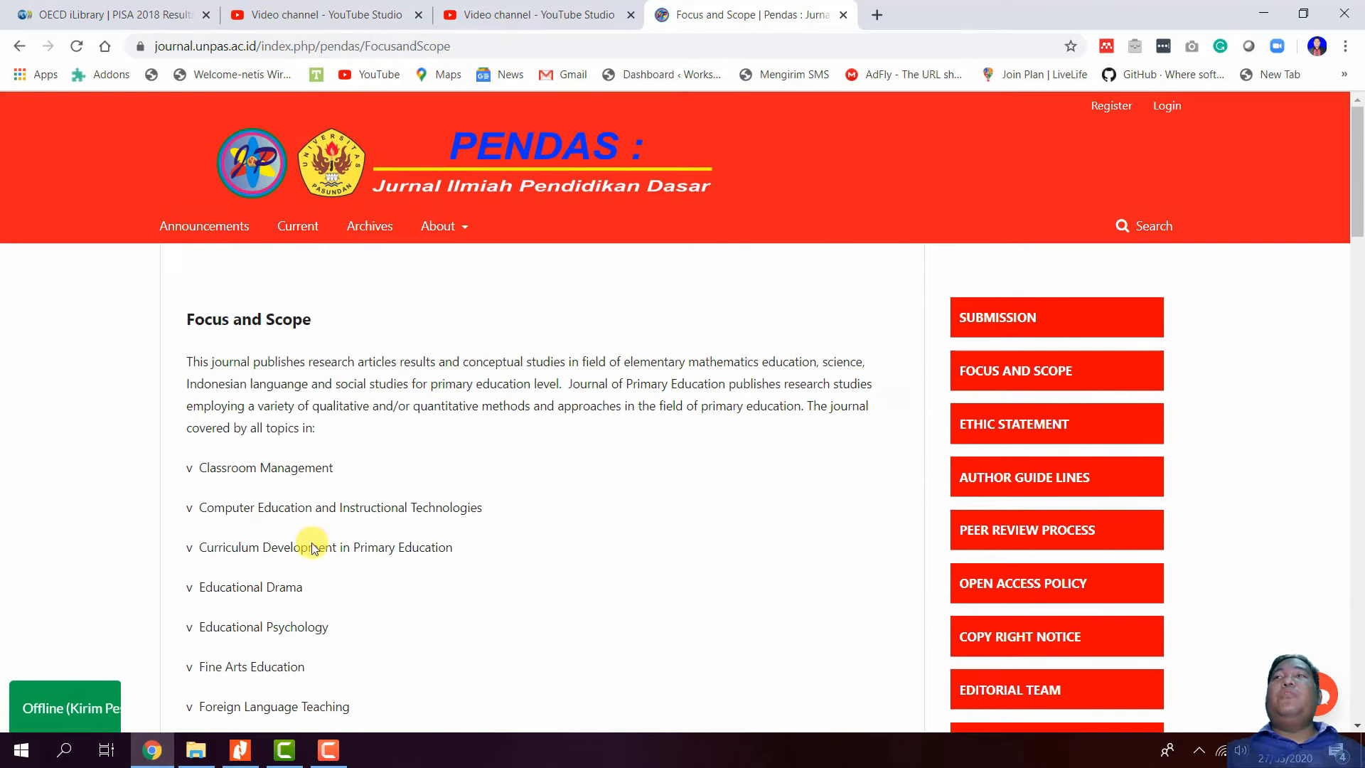
scroll(314, 542, down, 2)
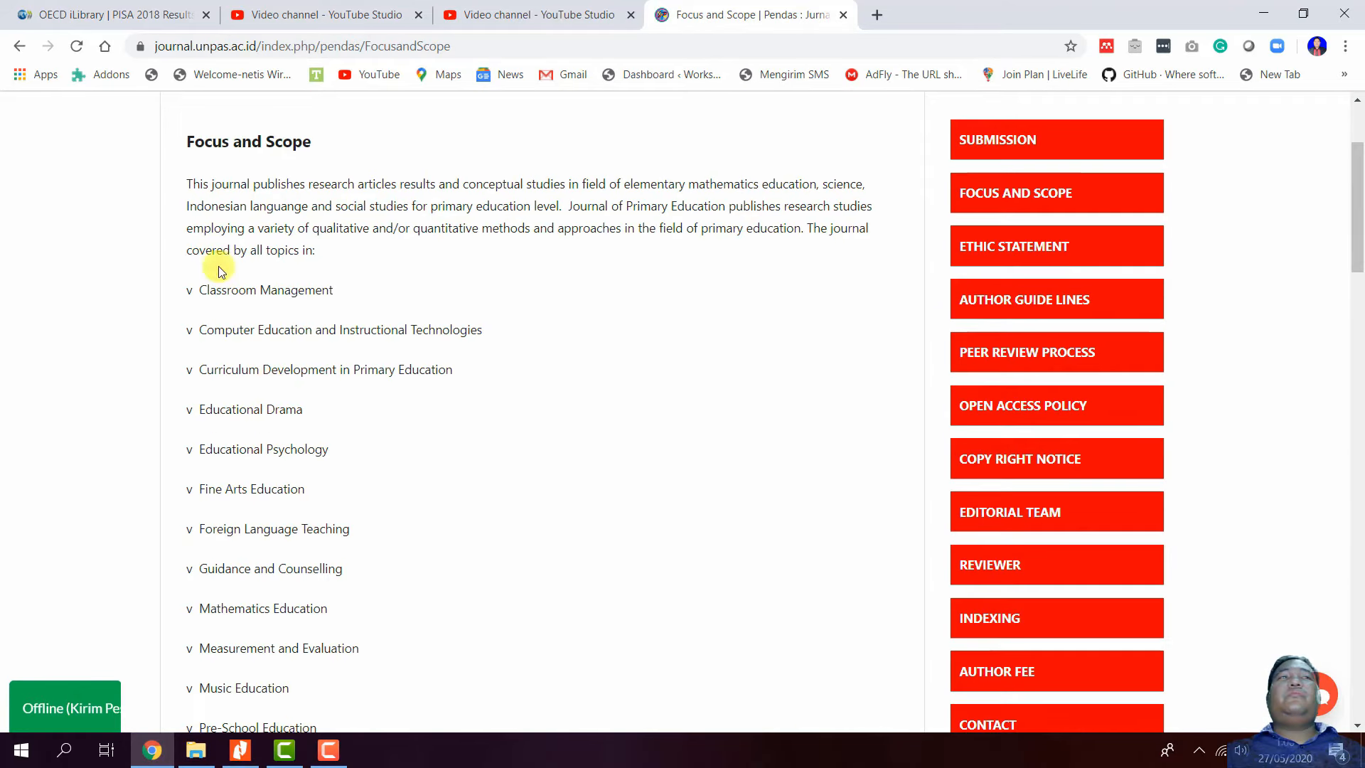
click(22, 47)
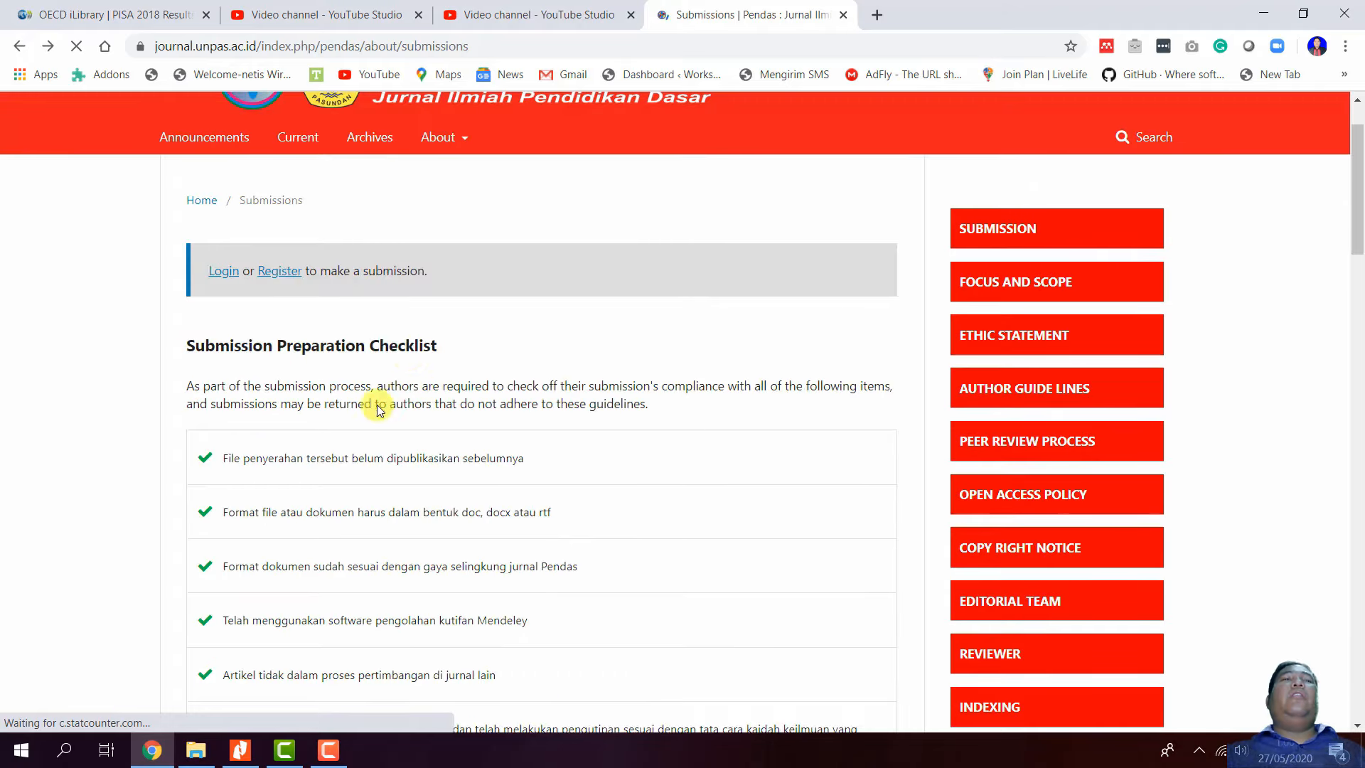
- Look through the submission checklist and Author Guidelines, then open the Register form
scroll(398, 370, down, 10)
scroll(413, 353, down, 7)
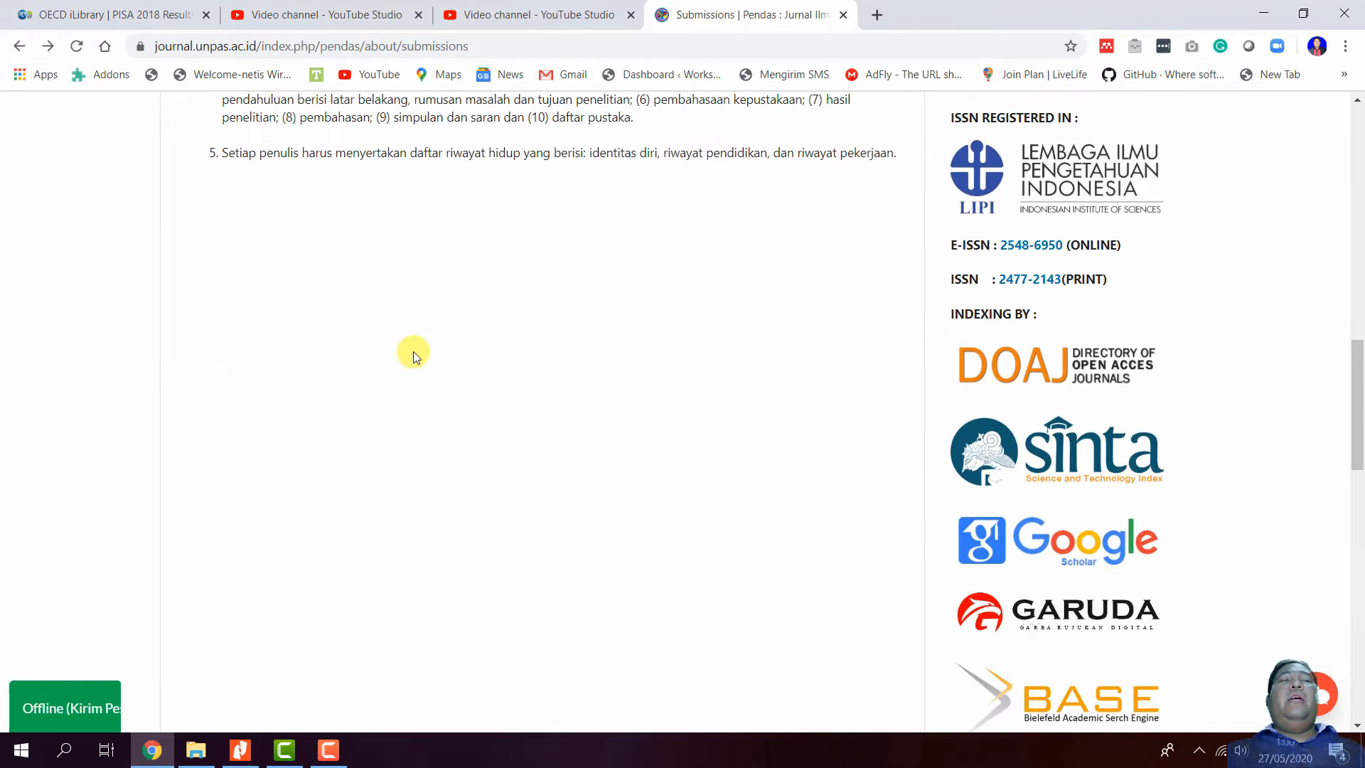
scroll(412, 353, up, 10)
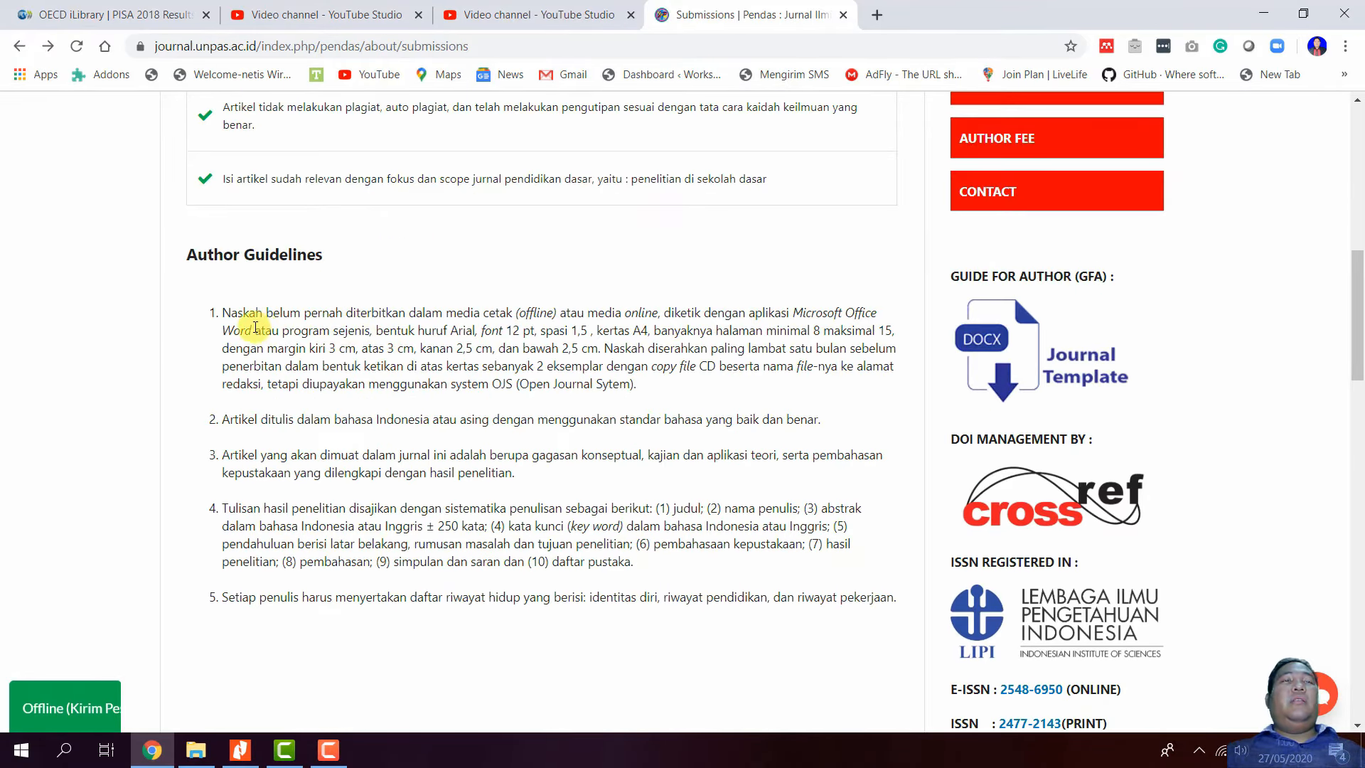
scroll(508, 498, up, 3)
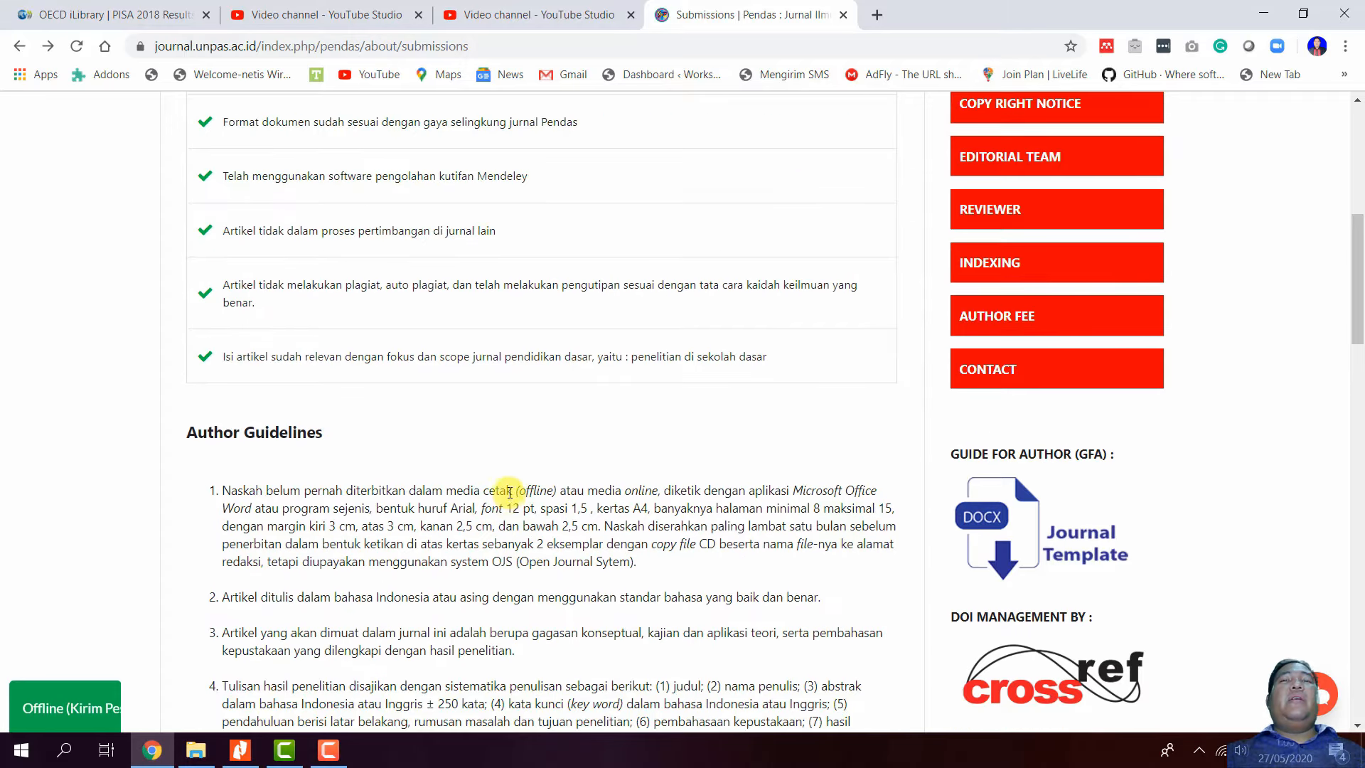
scroll(483, 526, down, 4)
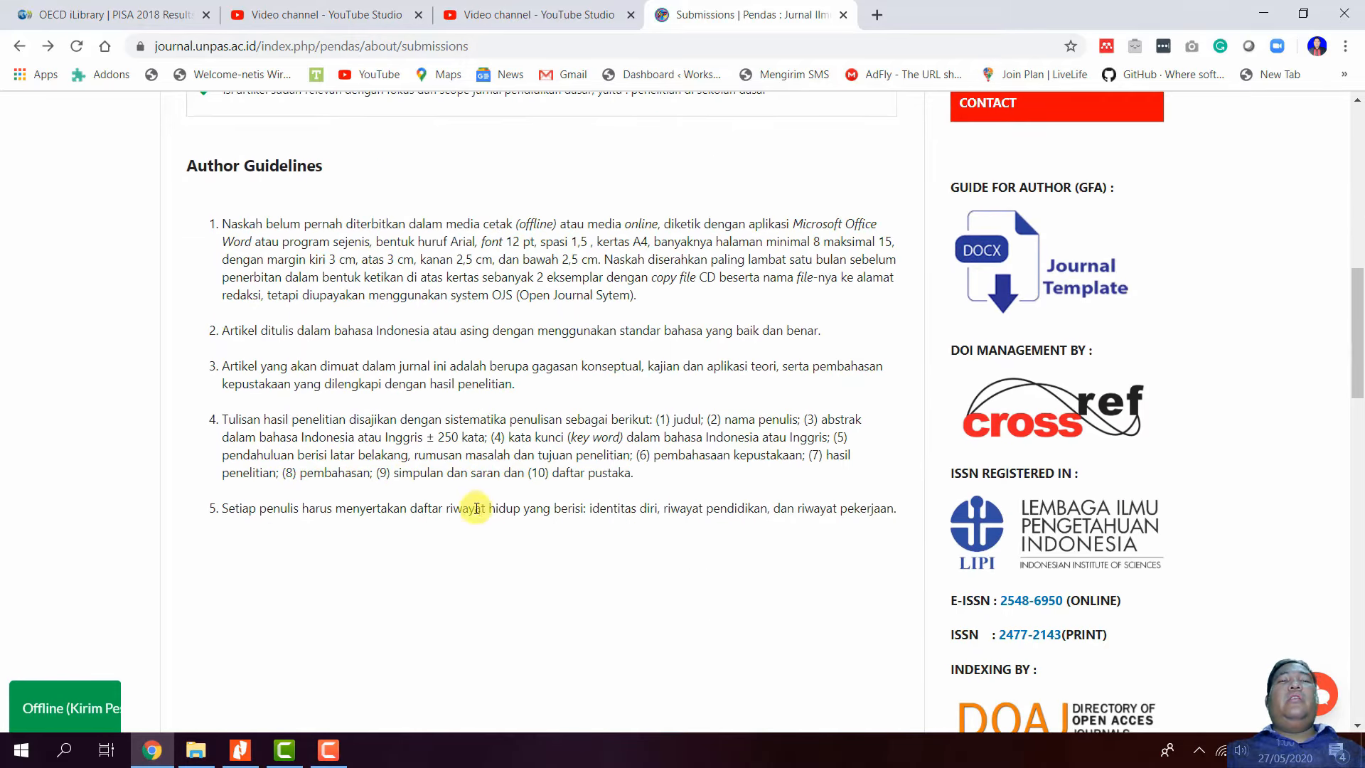
scroll(746, 526, up, 7)
scroll(616, 513, up, 4)
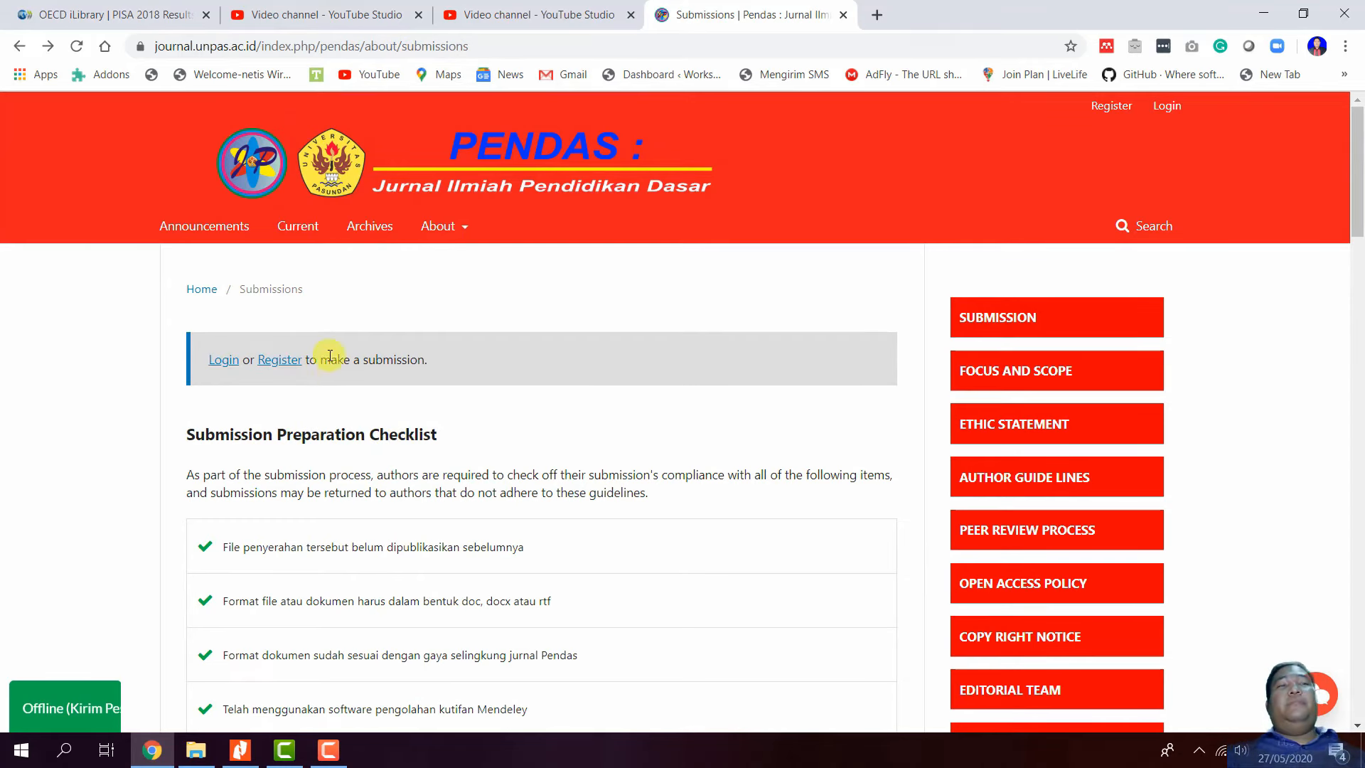
click(290, 361)
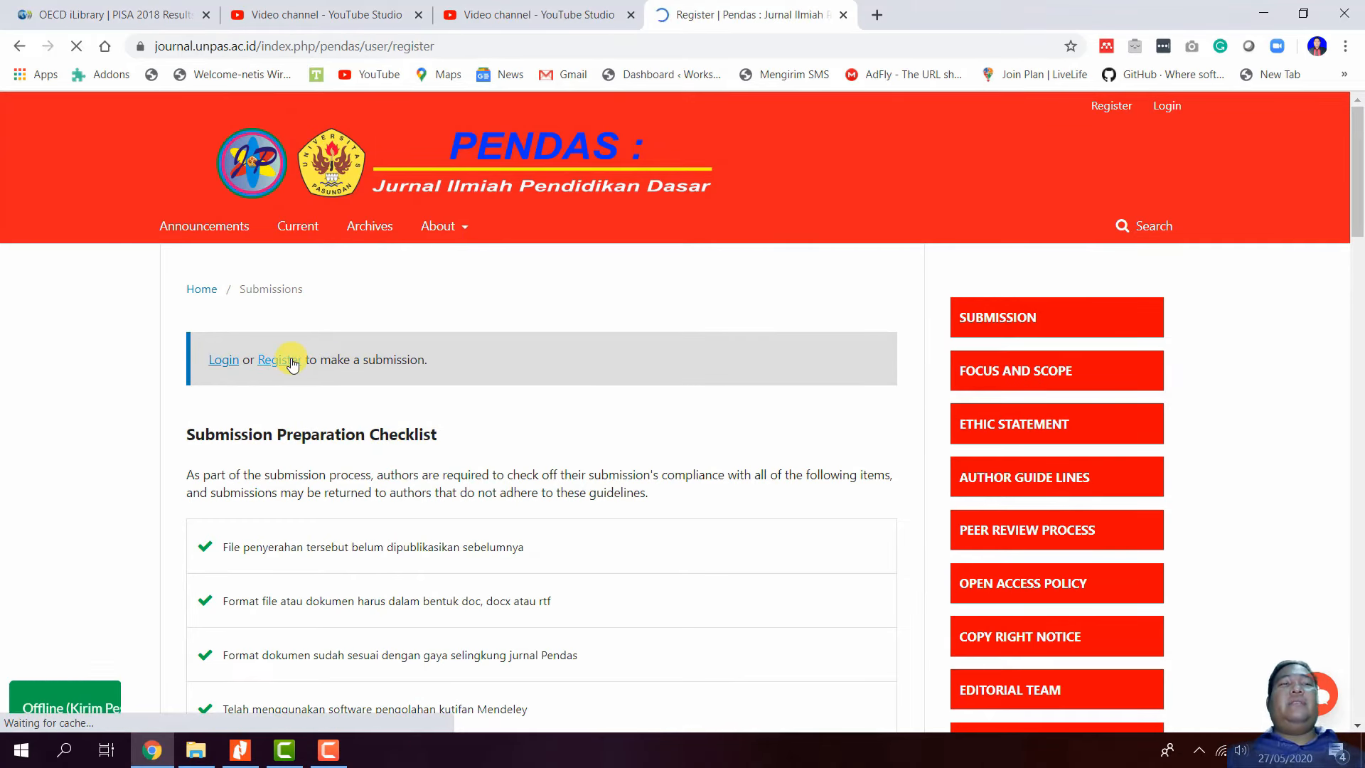
scroll(497, 442, down, 4)
scroll(384, 429, up, 3)
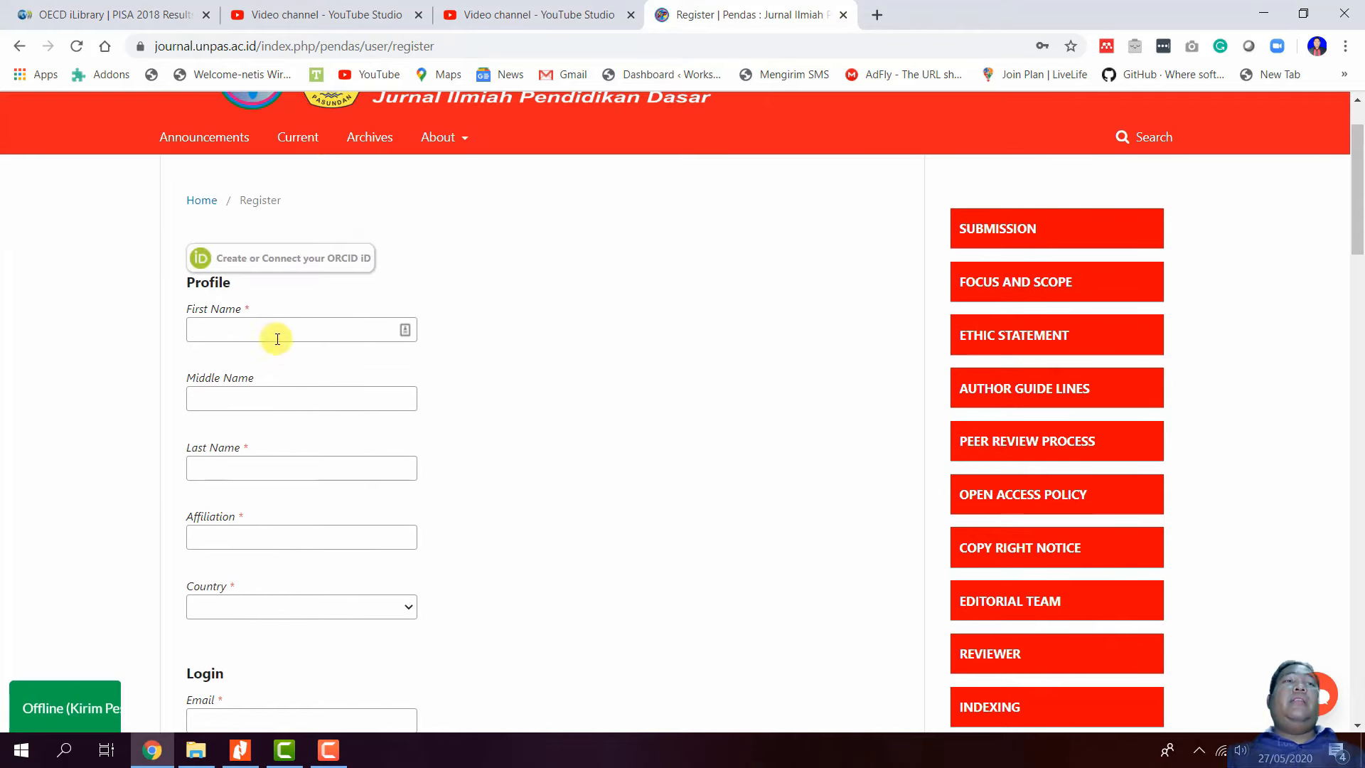
- Enter the new user's first name, leaving Middle Name empty
click(276, 328)
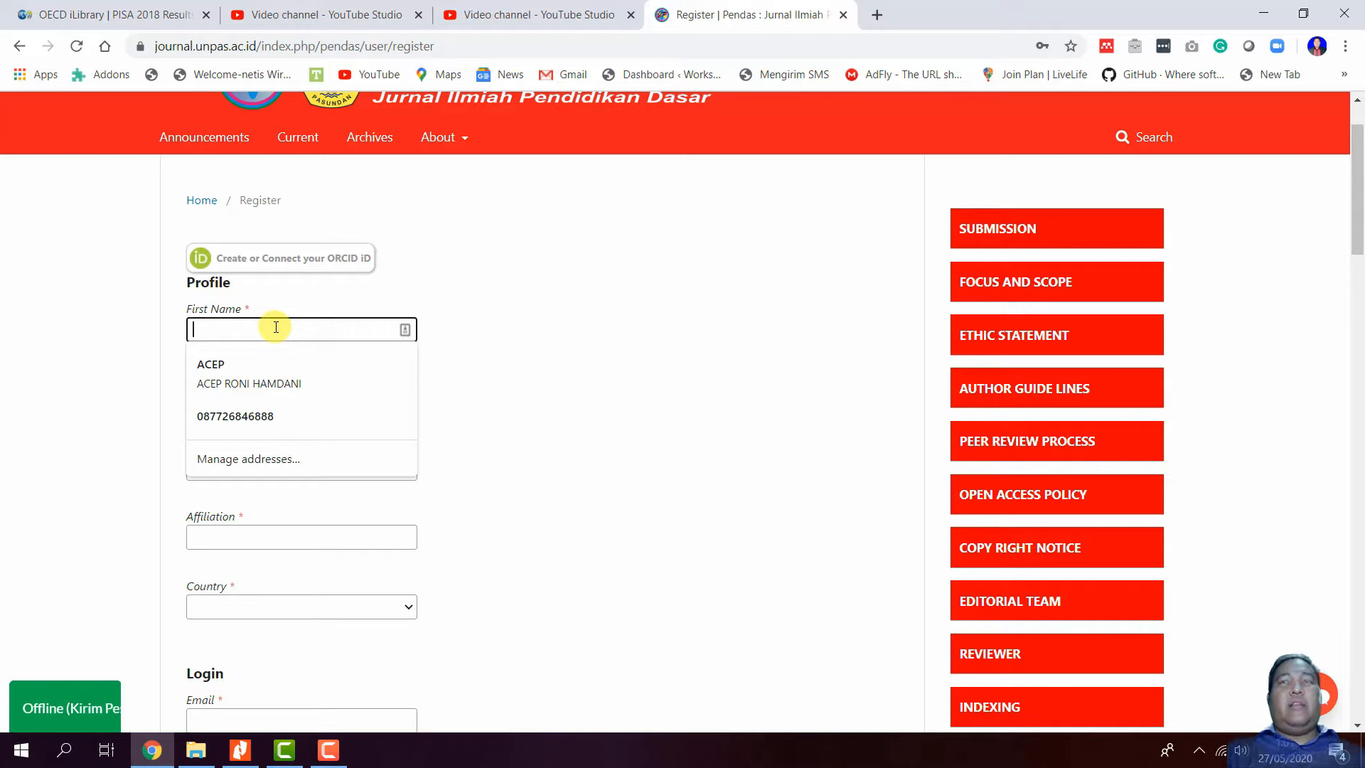
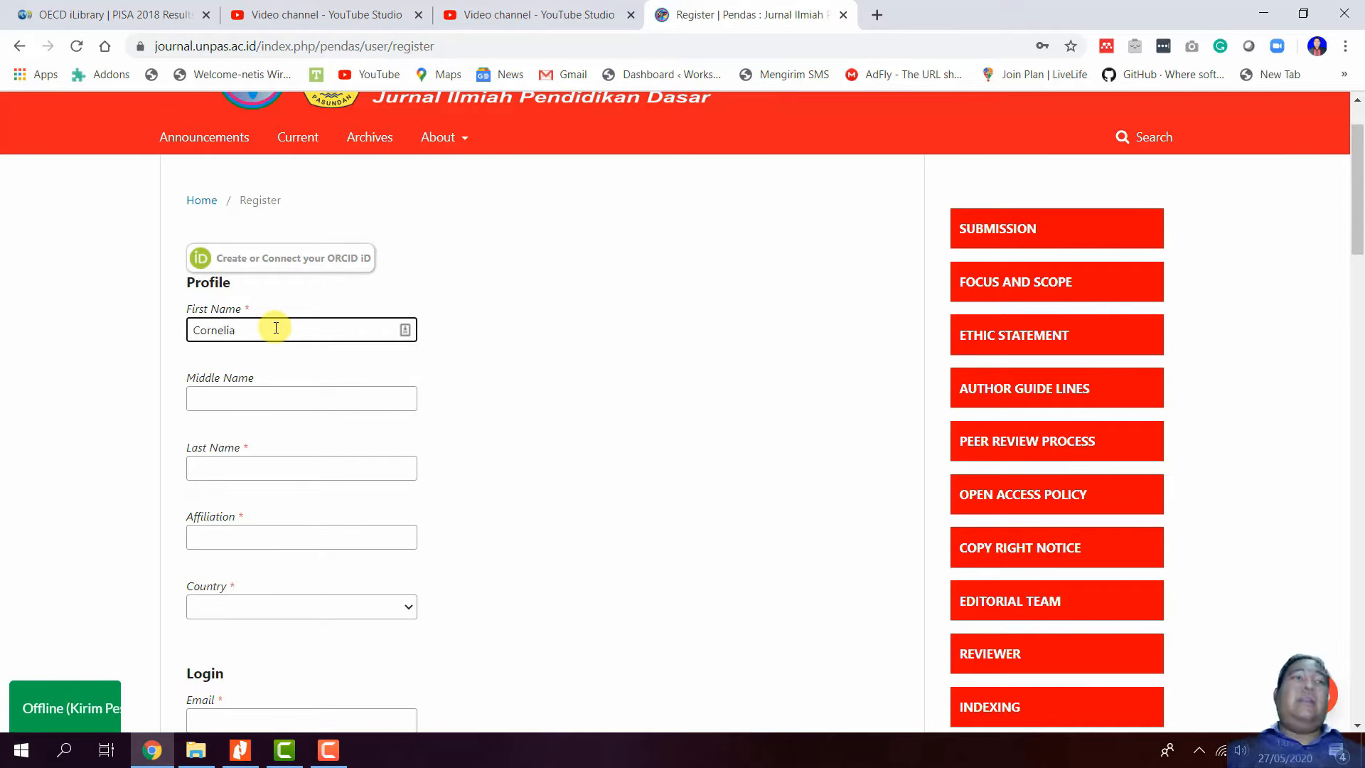
click(289, 398)
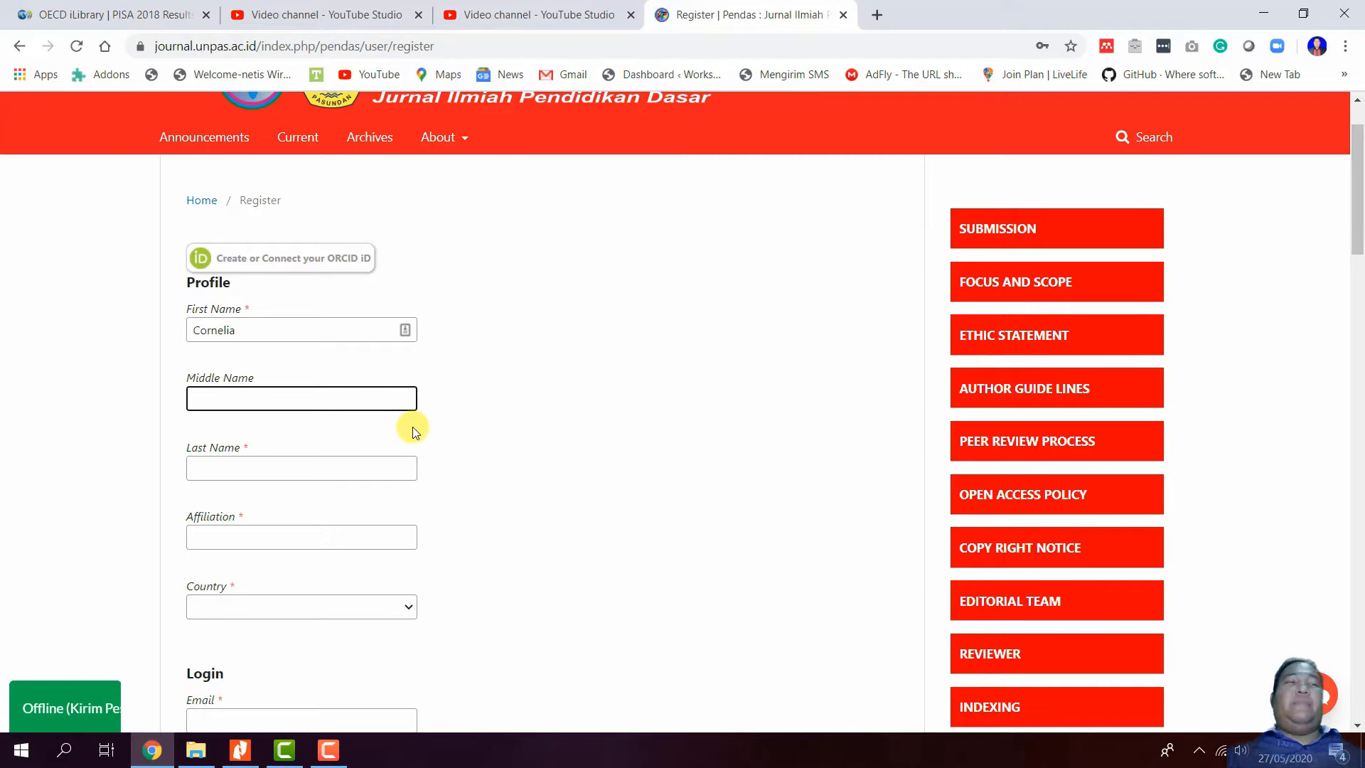
click(333, 467)
click(532, 365)
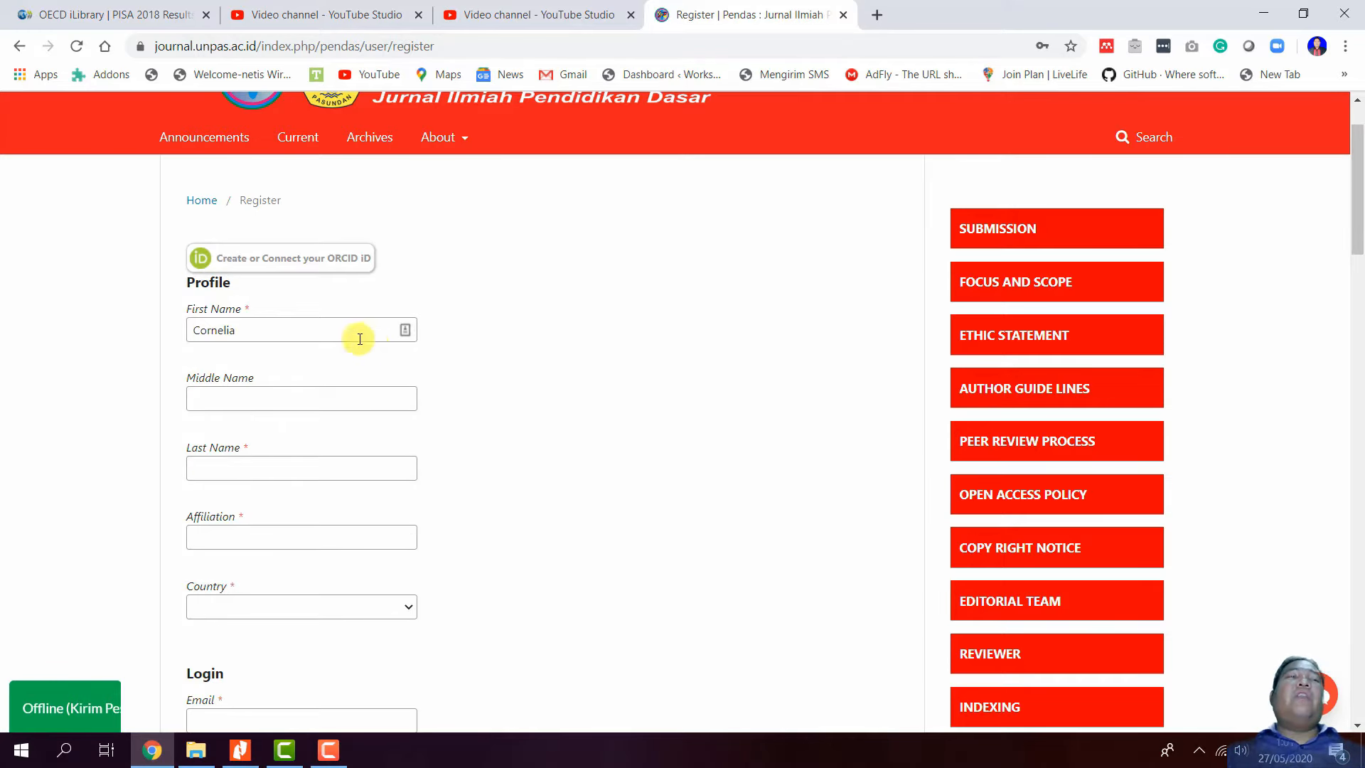
click(319, 470)
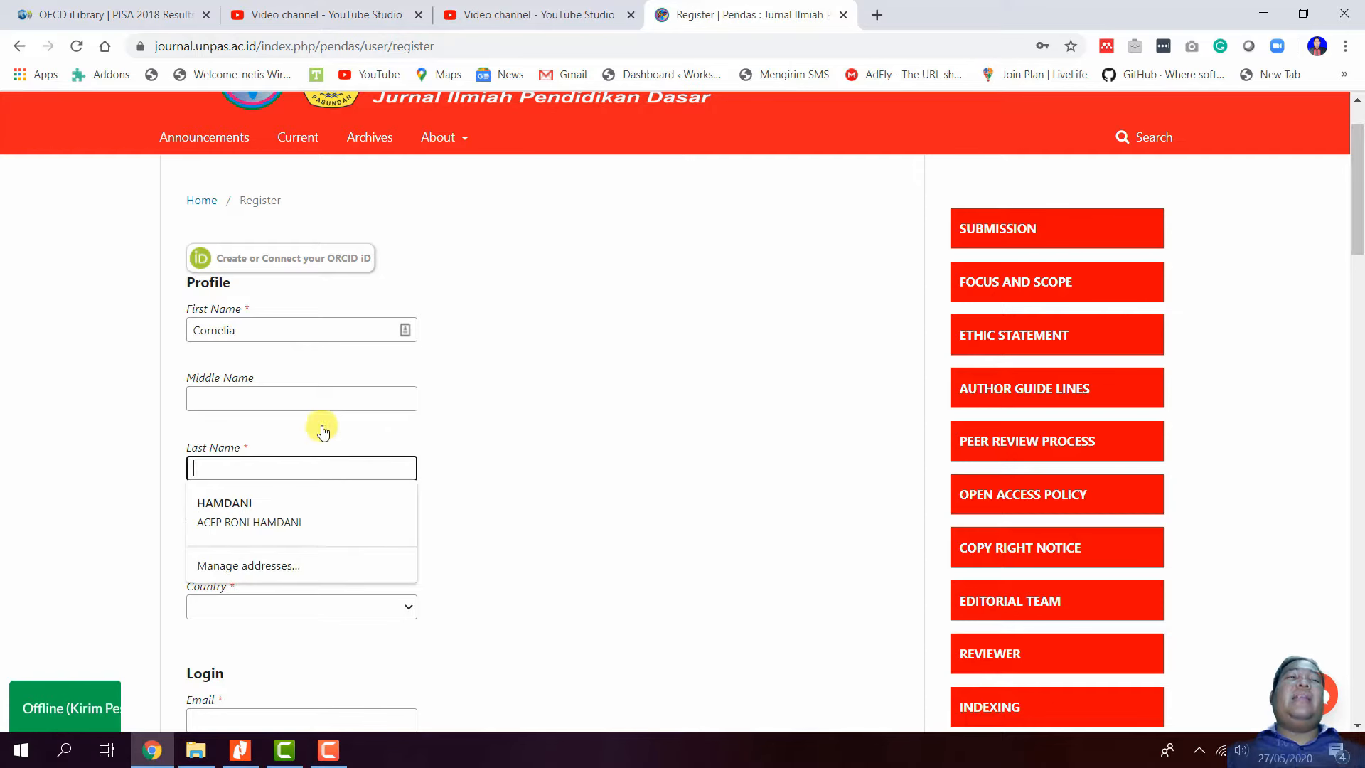
key(shift+Tab)
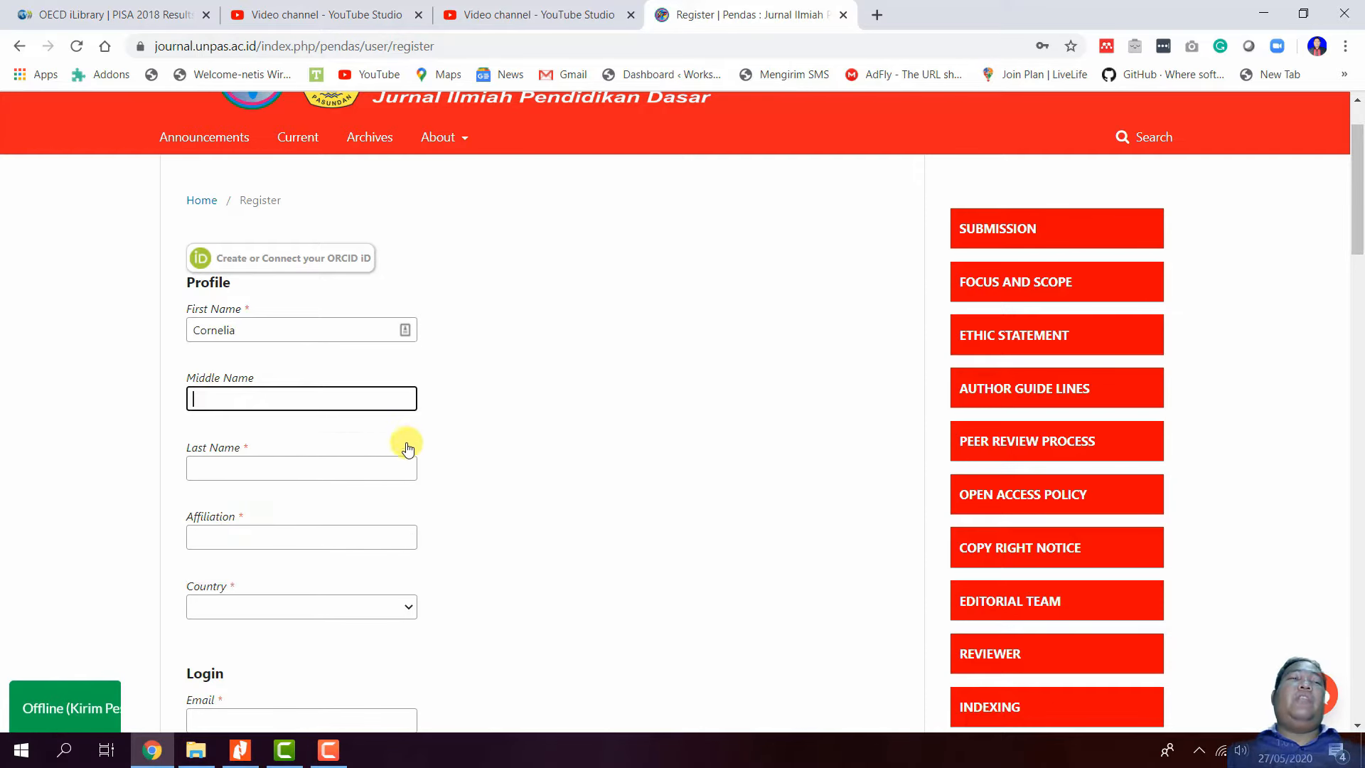
click(371, 466)
click(542, 396)
key(shift+Tab)
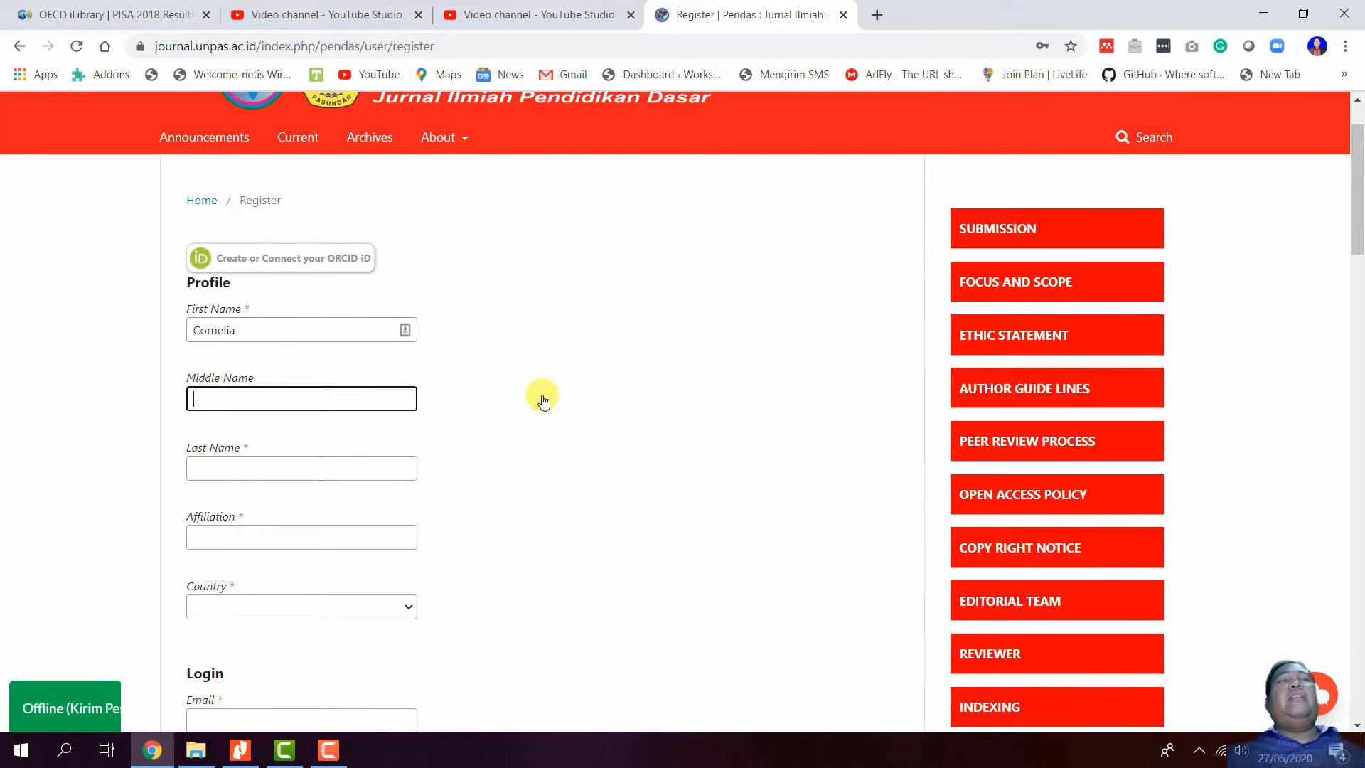
scroll(542, 396, up, 1)
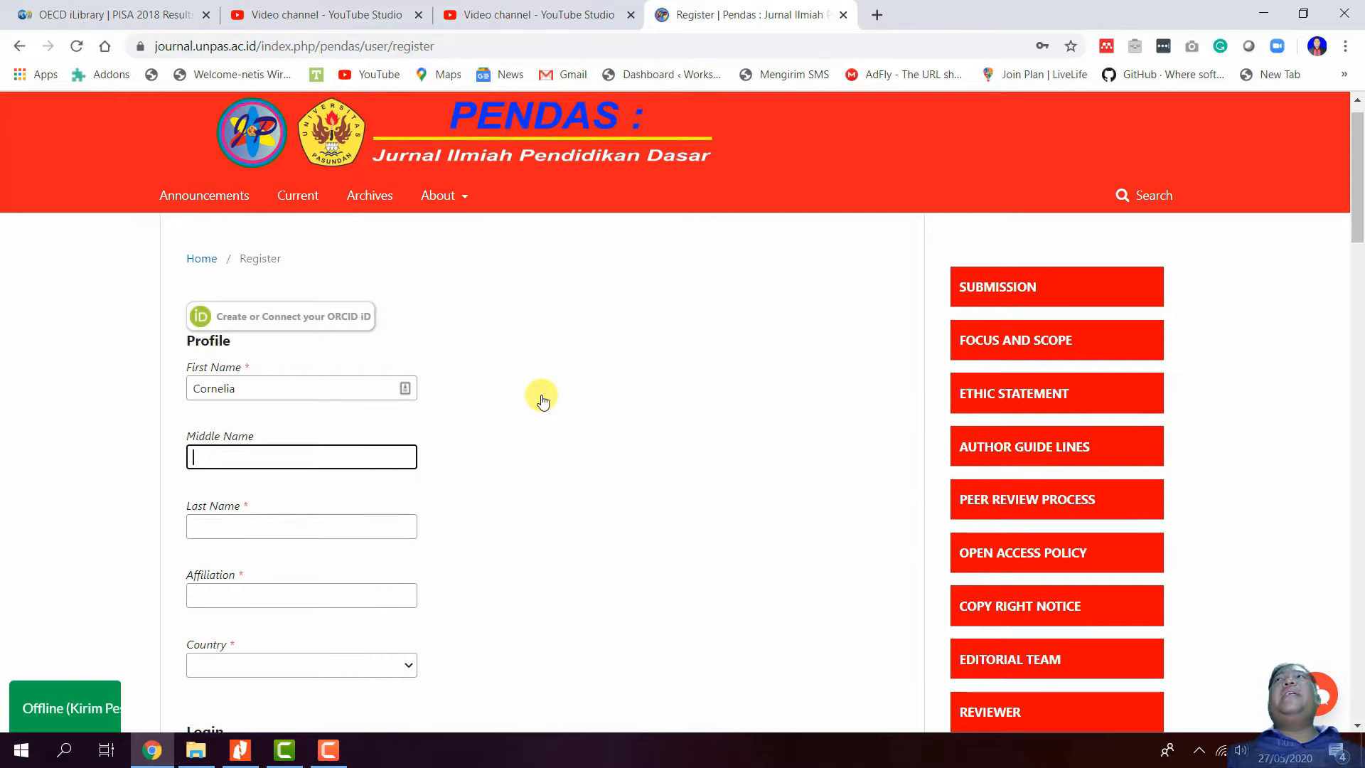
scroll(536, 400, down, 1)
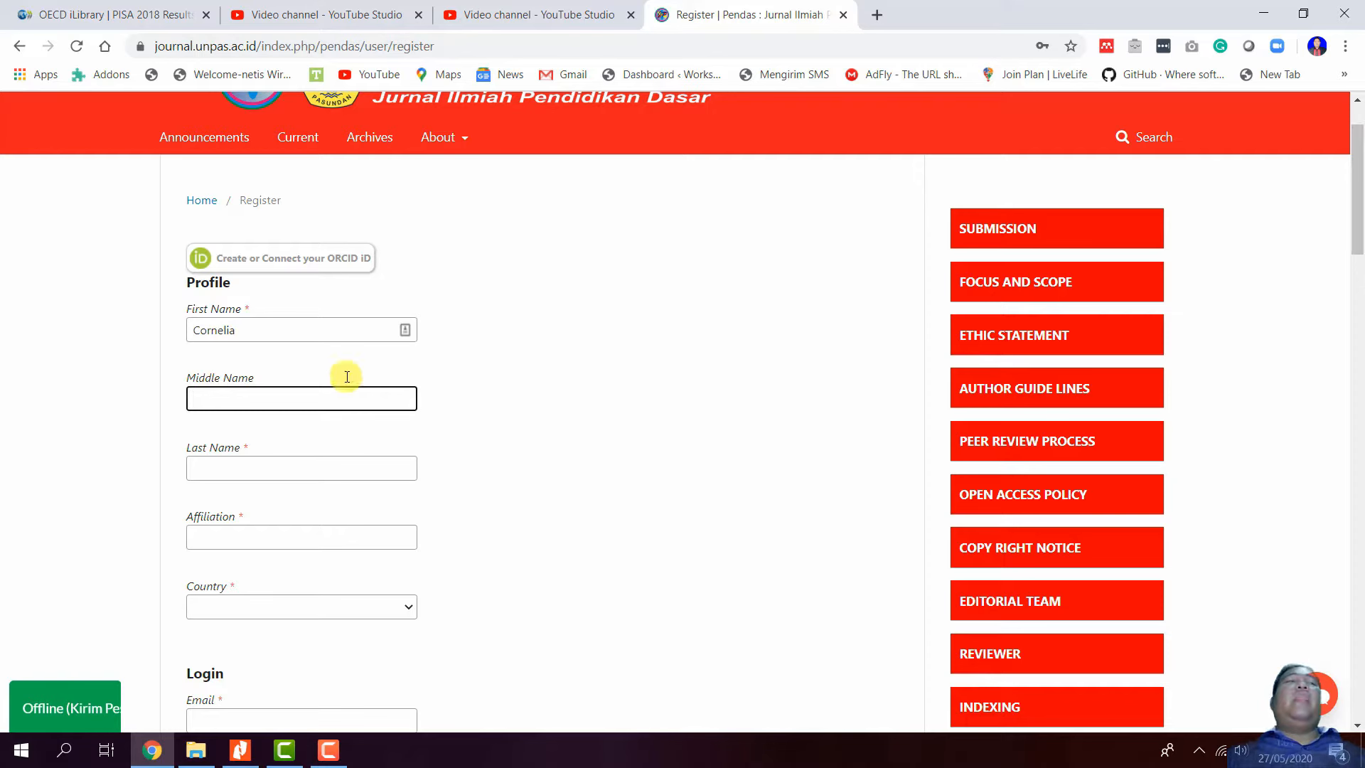
- Copy the first name into Last Name, then replace it with the user's surname
drag(265, 332, 155, 333)
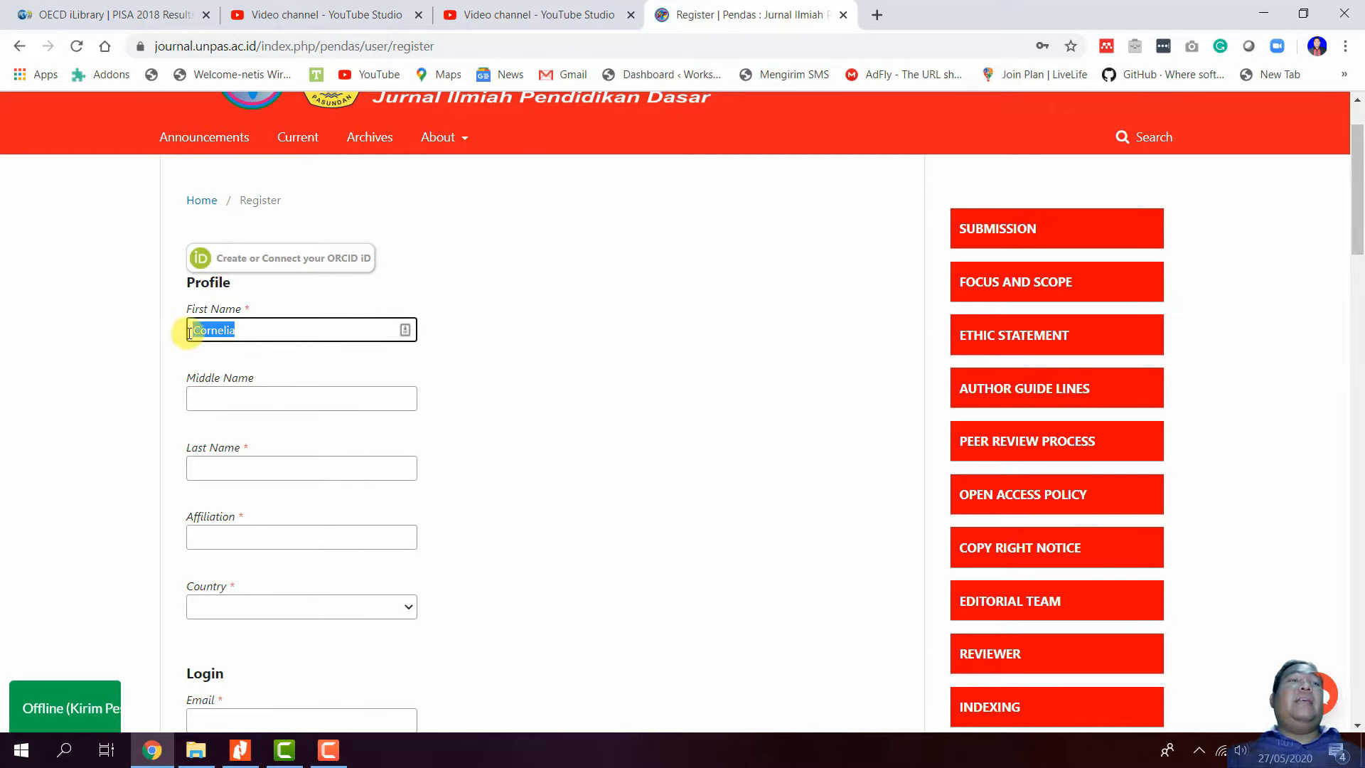
right_click(213, 333)
click(255, 397)
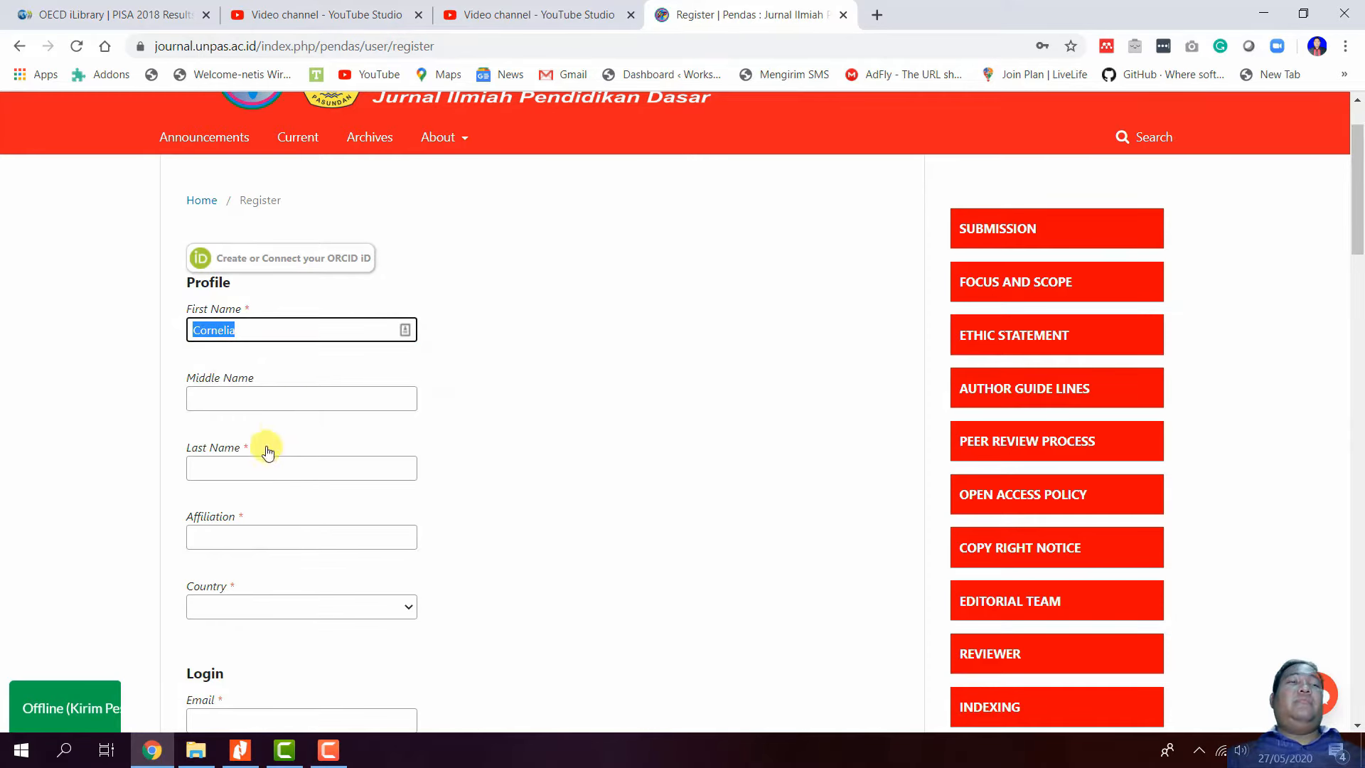
click(262, 467)
right_click(260, 466)
click(329, 291)
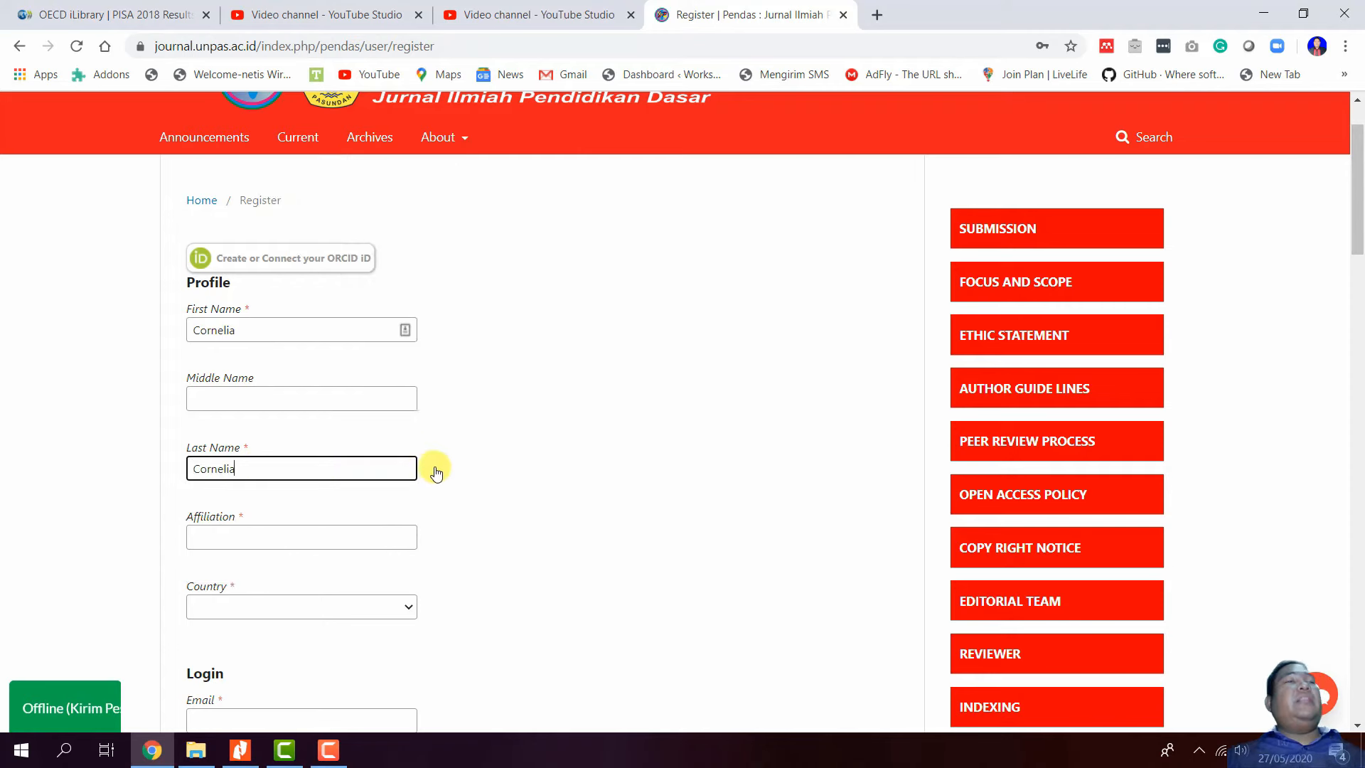
double_click(245, 329)
double_click(269, 470)
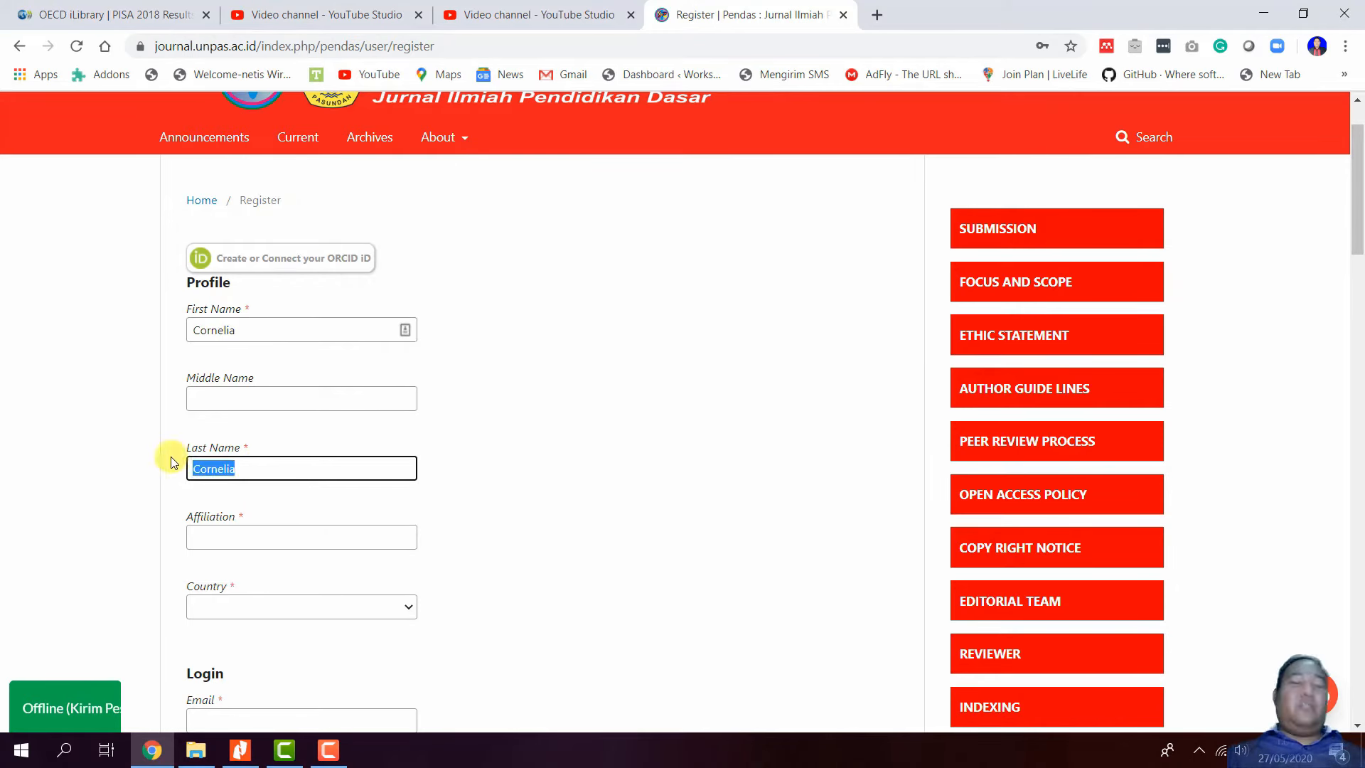
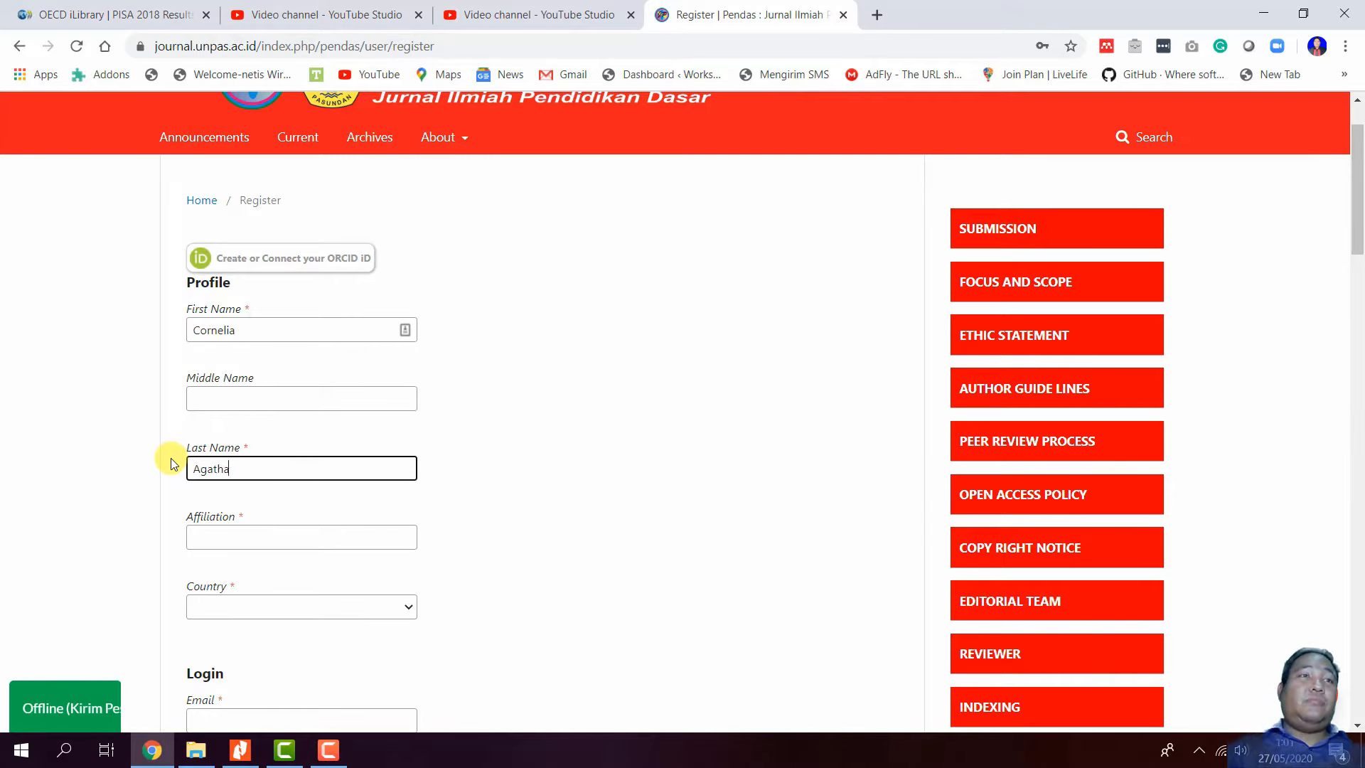
- Enter Universitas Pasundan as the affiliation
scroll(497, 423, down, 2)
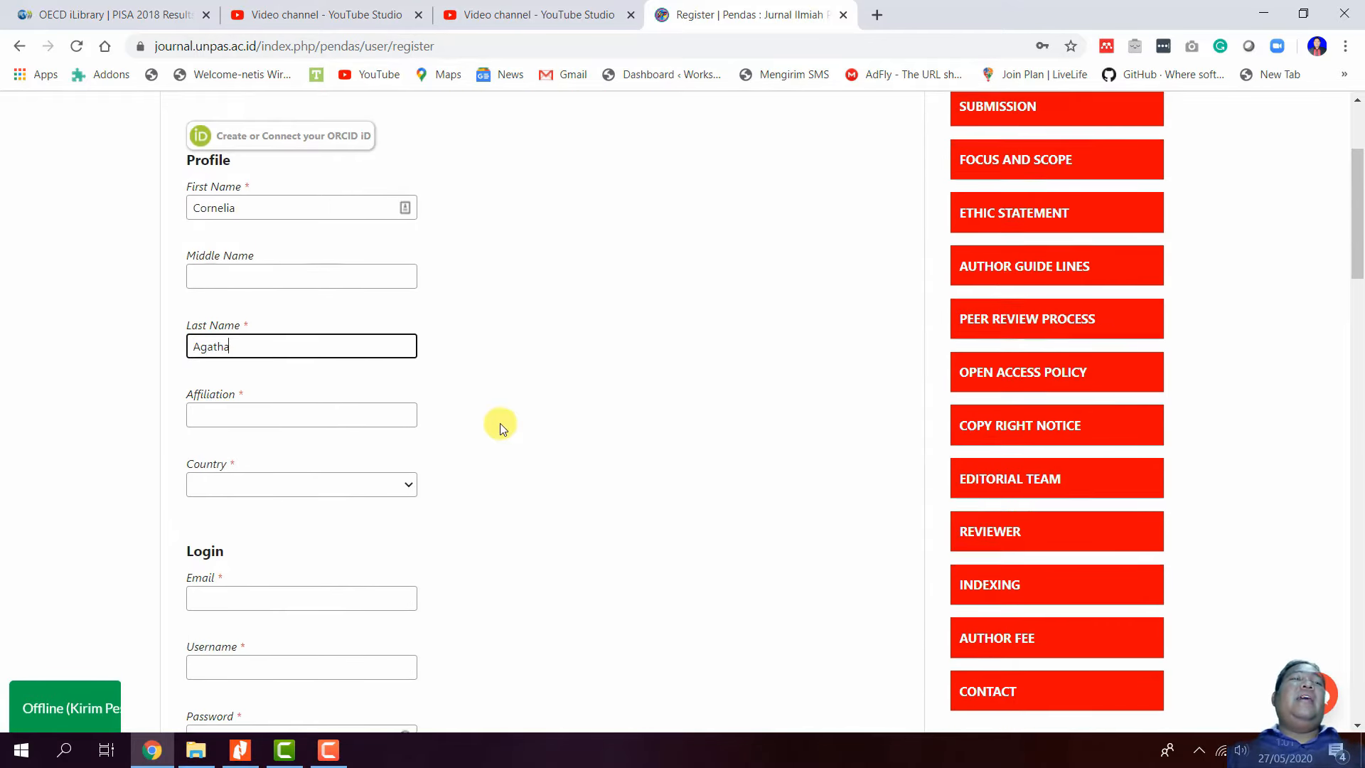
click(309, 369)
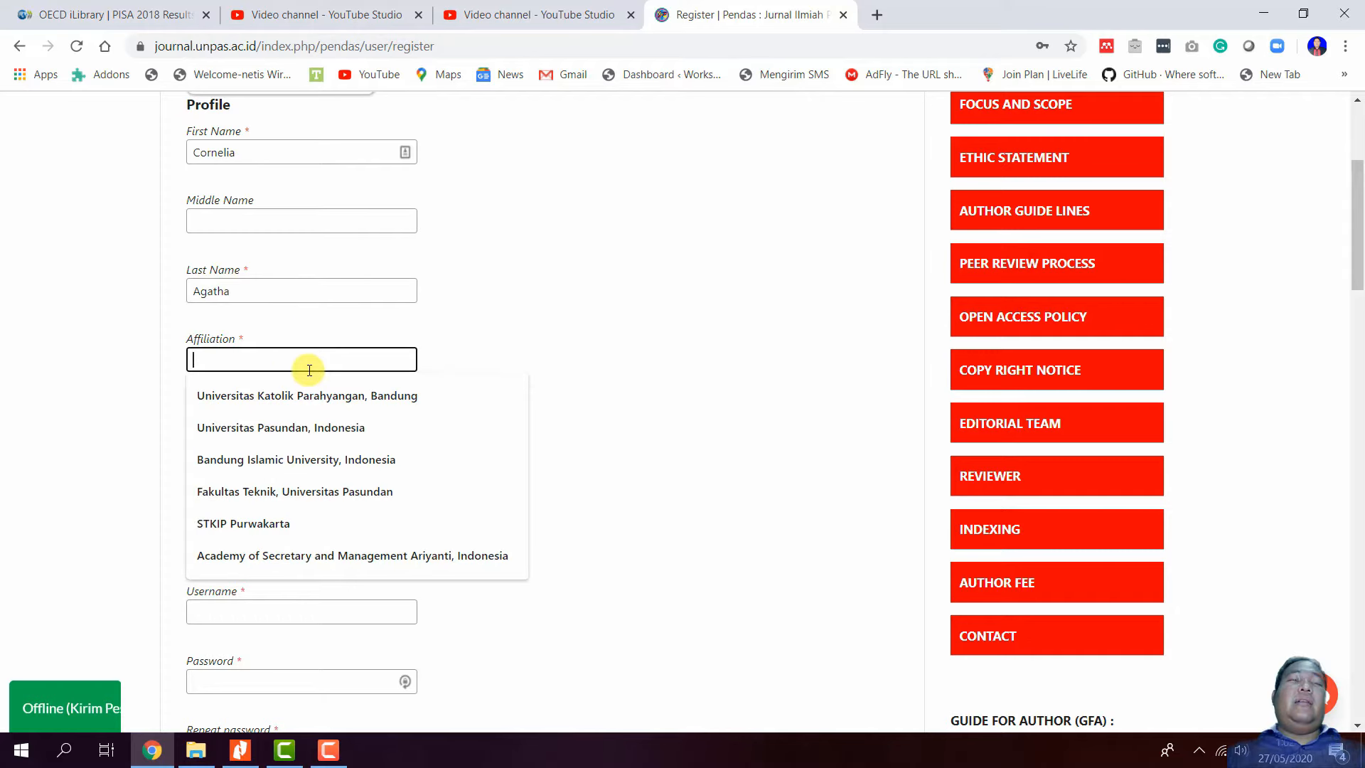
text(Uni)
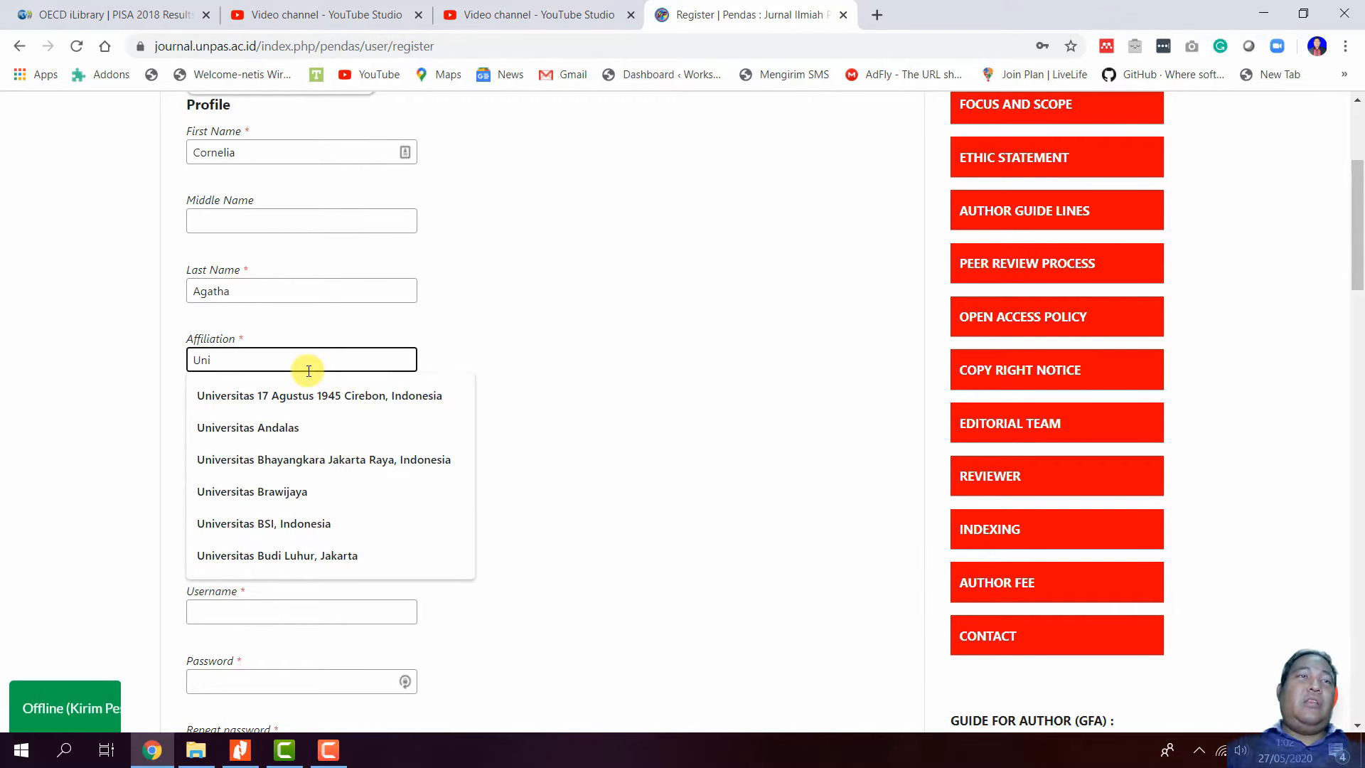
text(versit)
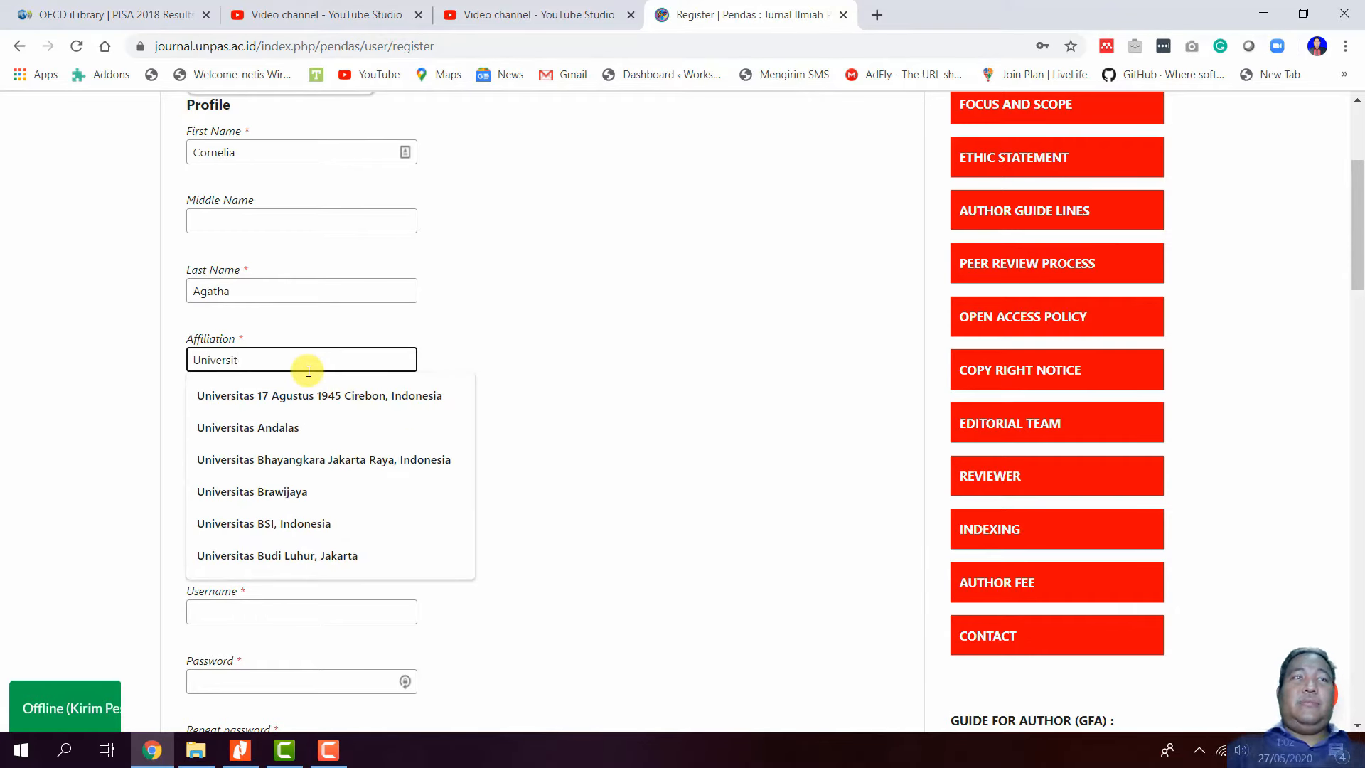
text(as Pasundan)
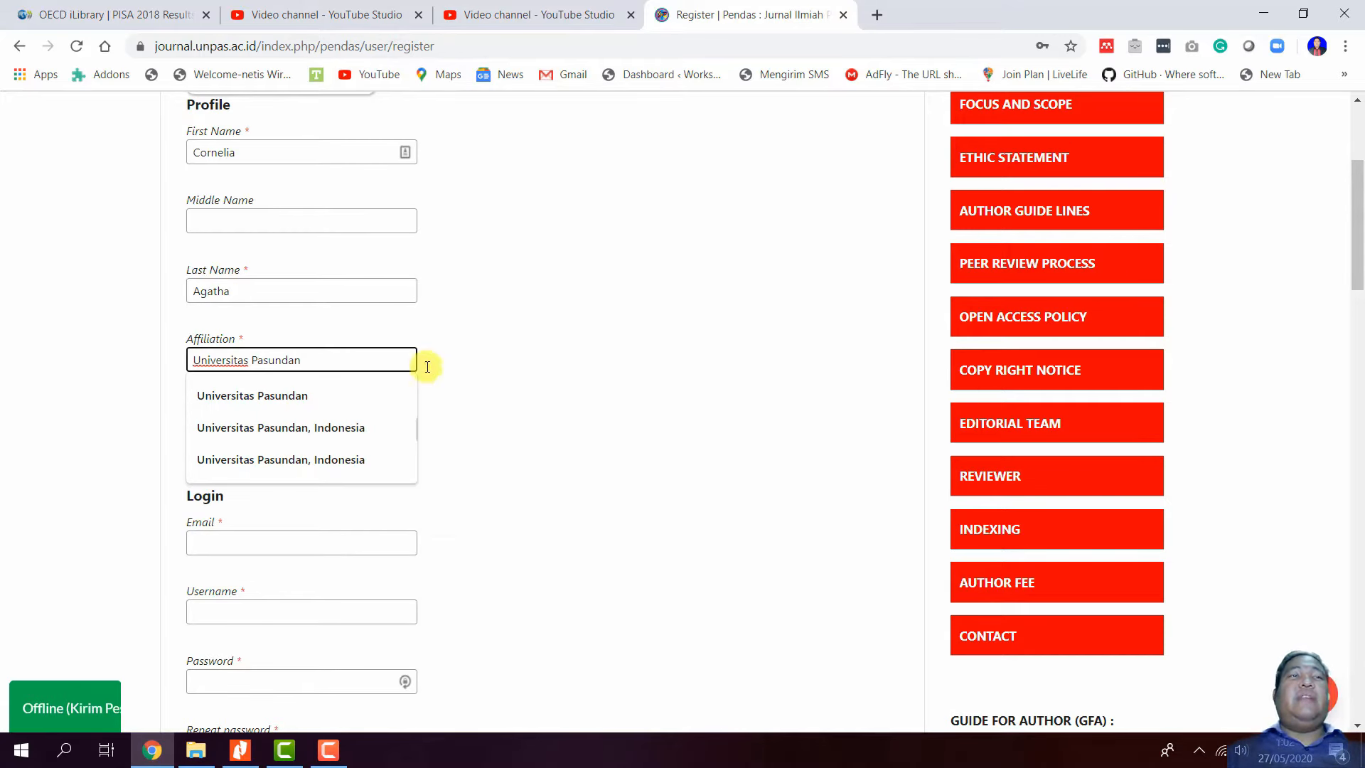
click(485, 376)
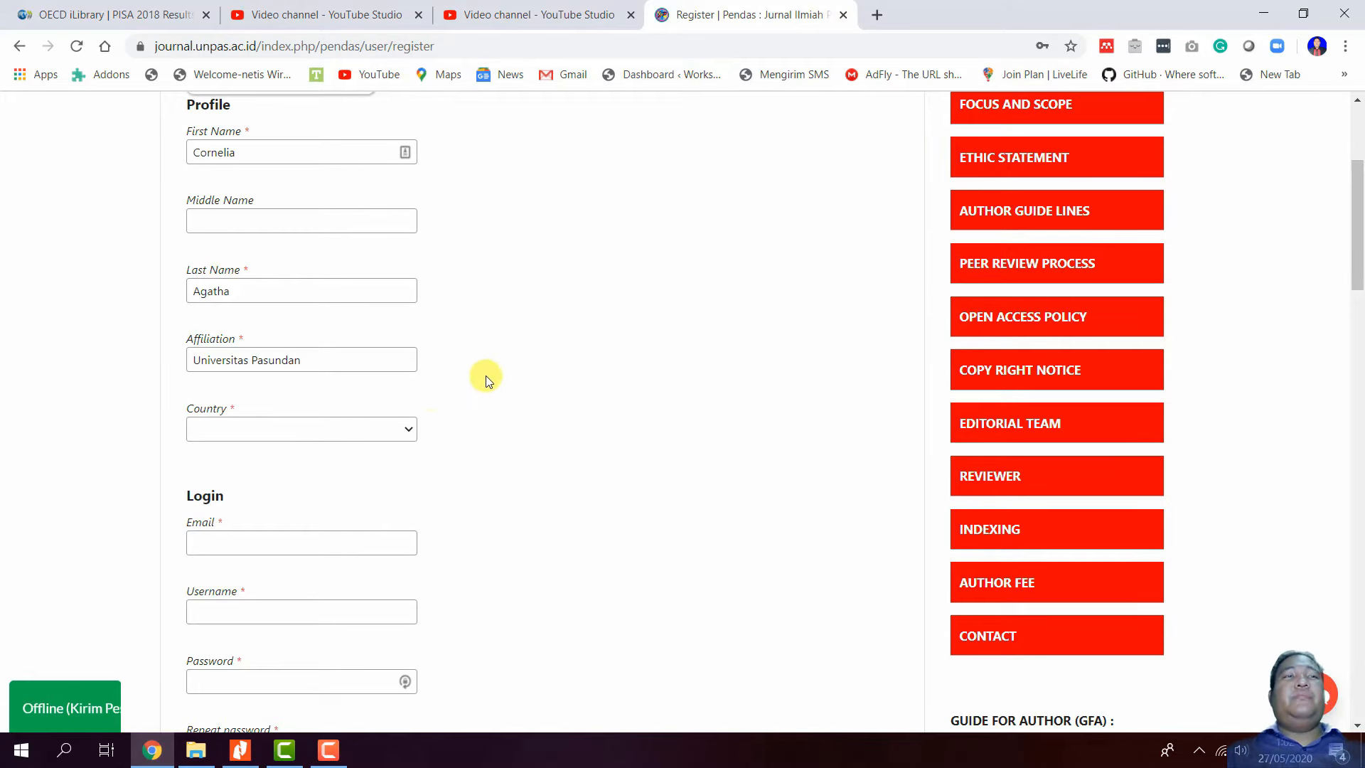
- Select Indonesia as the country and open a new browser tab
click(404, 431)
key(i)
key(i)
key(i)
key(i)
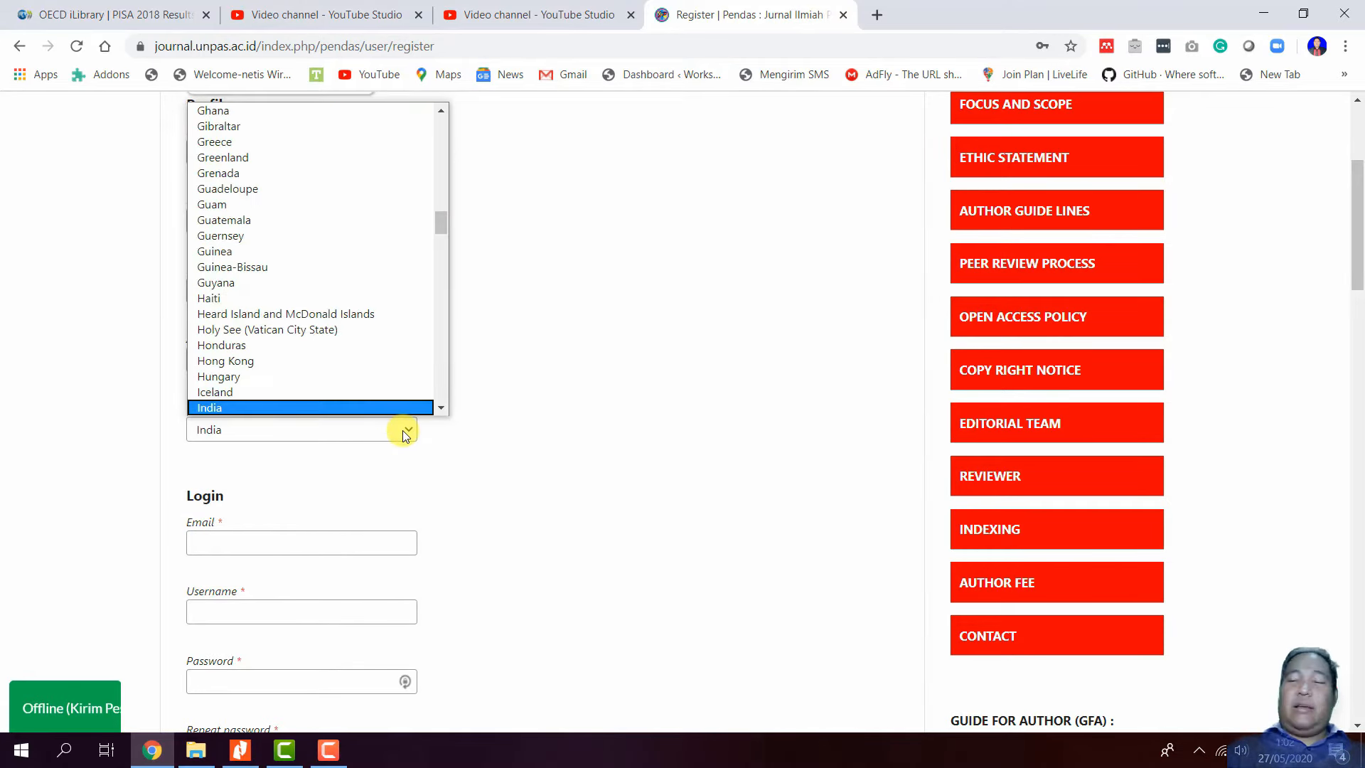
key(Up)
key(Return)
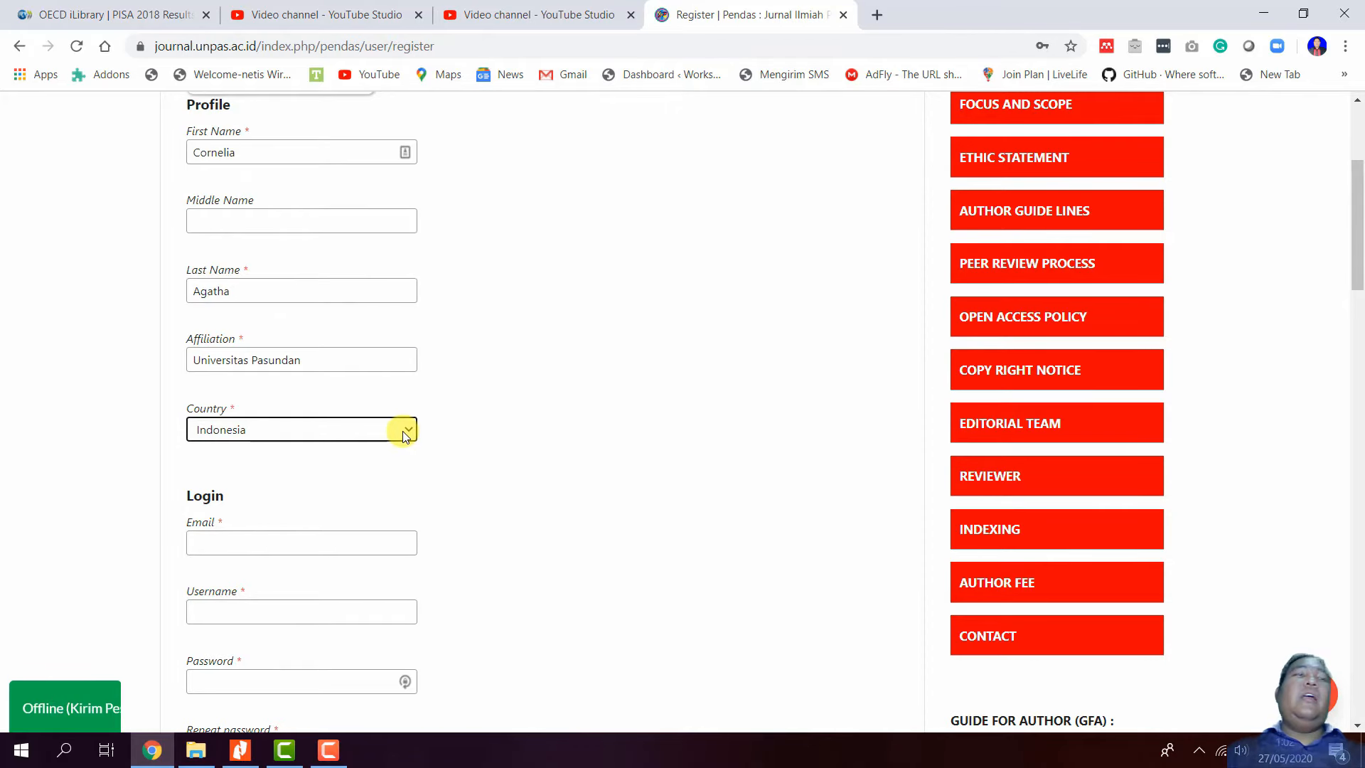
scroll(370, 437, down, 3)
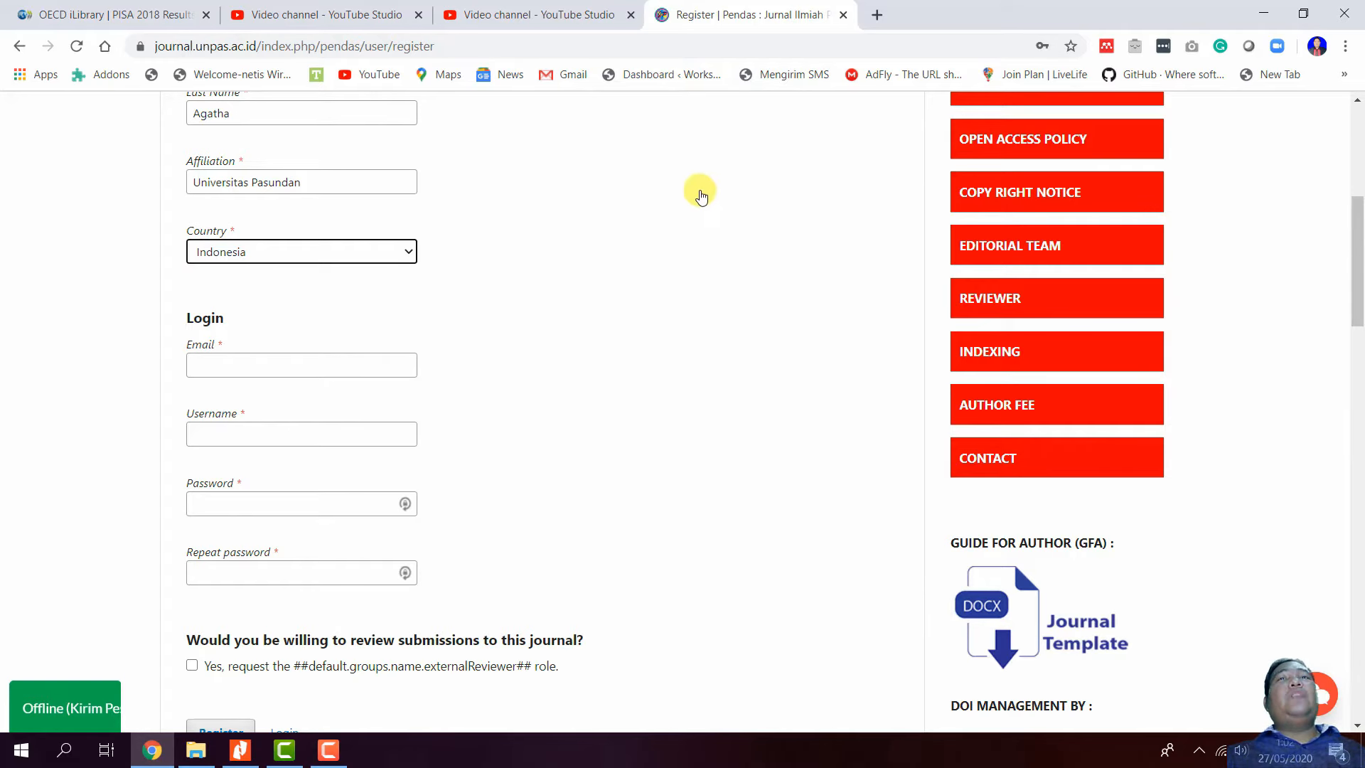
click(872, 15)
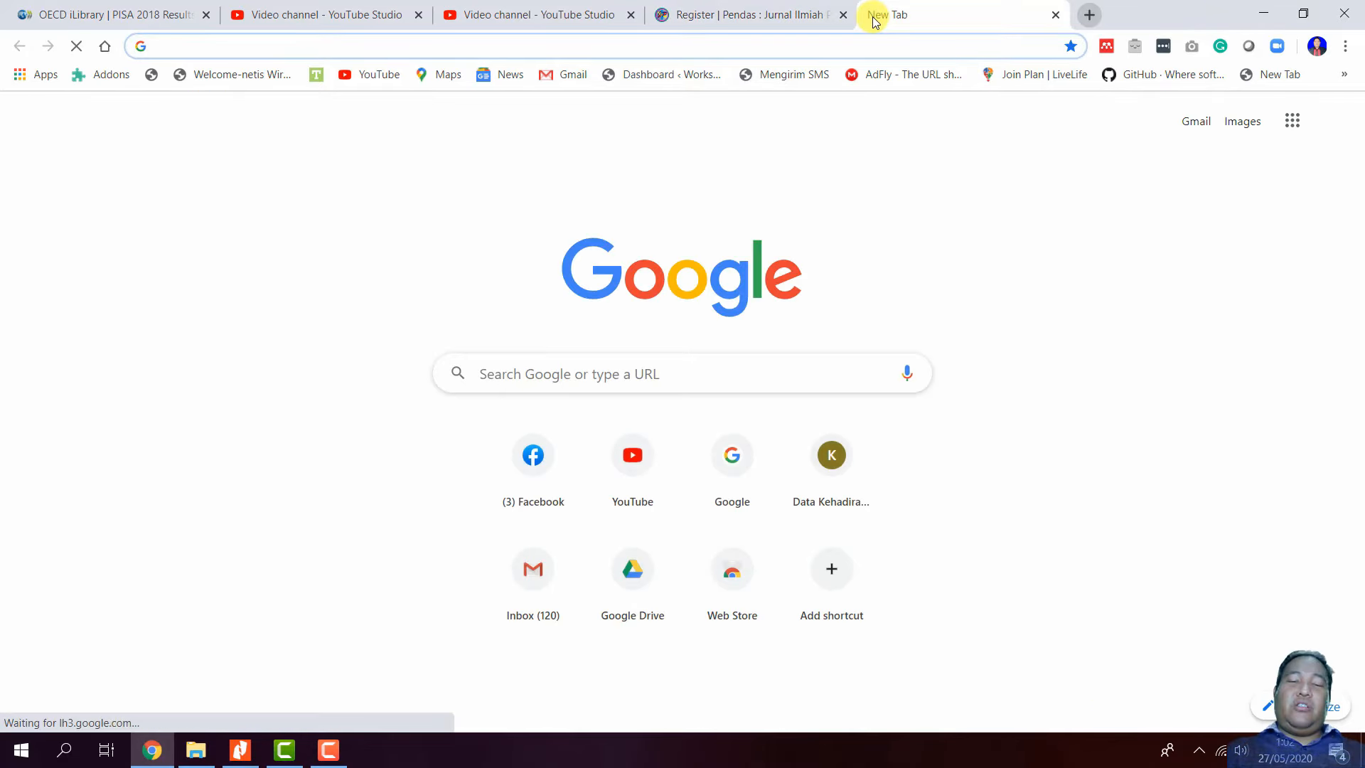
- Load journal.unpas.ac.id in the new tab, browse its journal list, then return to the Pendas Register form
text(journal.unpas.ac.id)
key(Return)
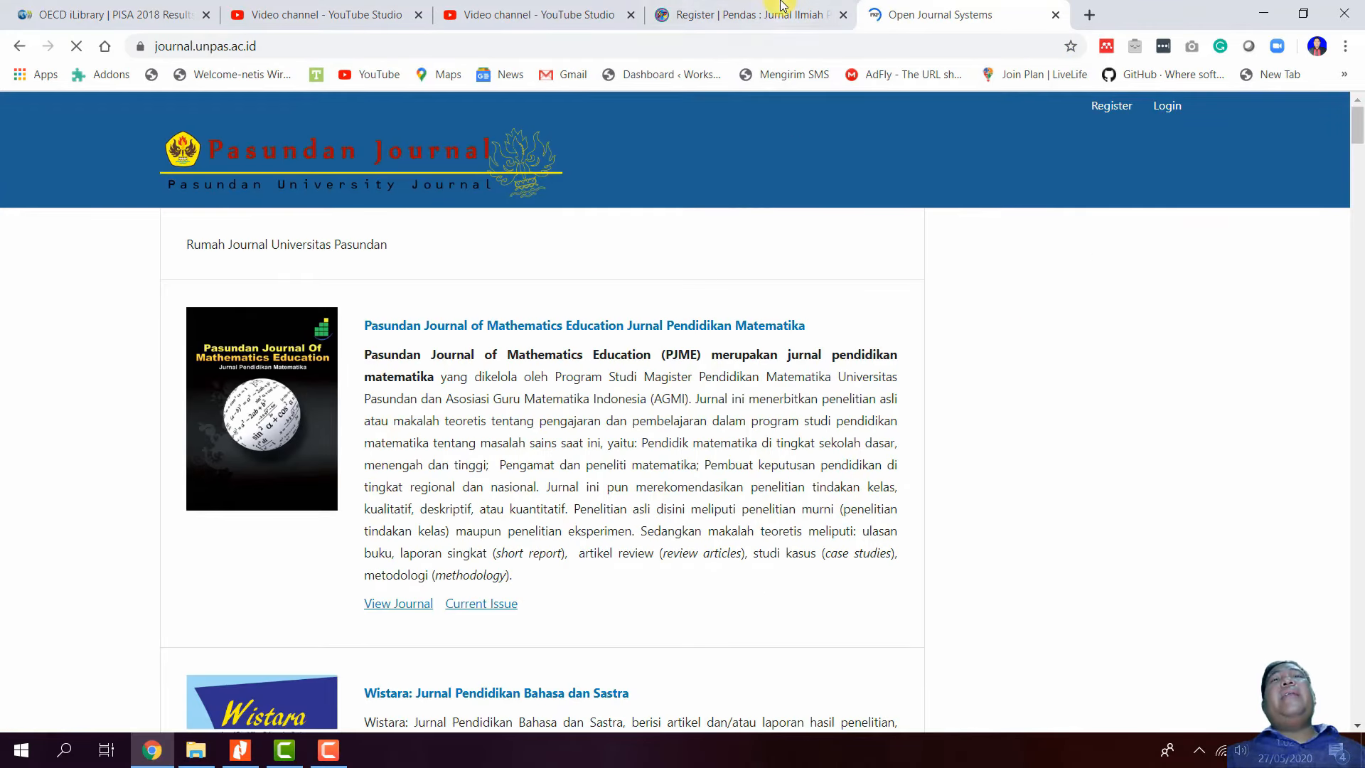
click(802, 7)
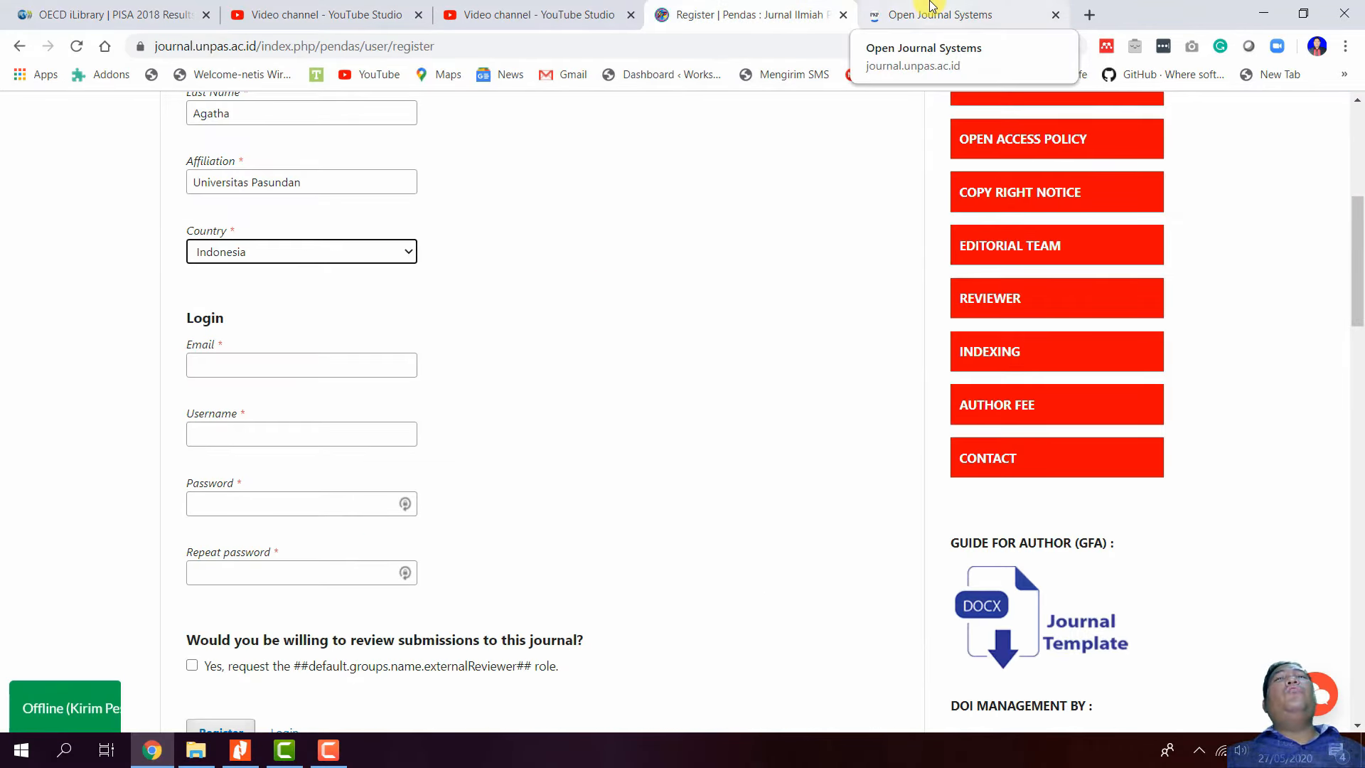
click(931, 9)
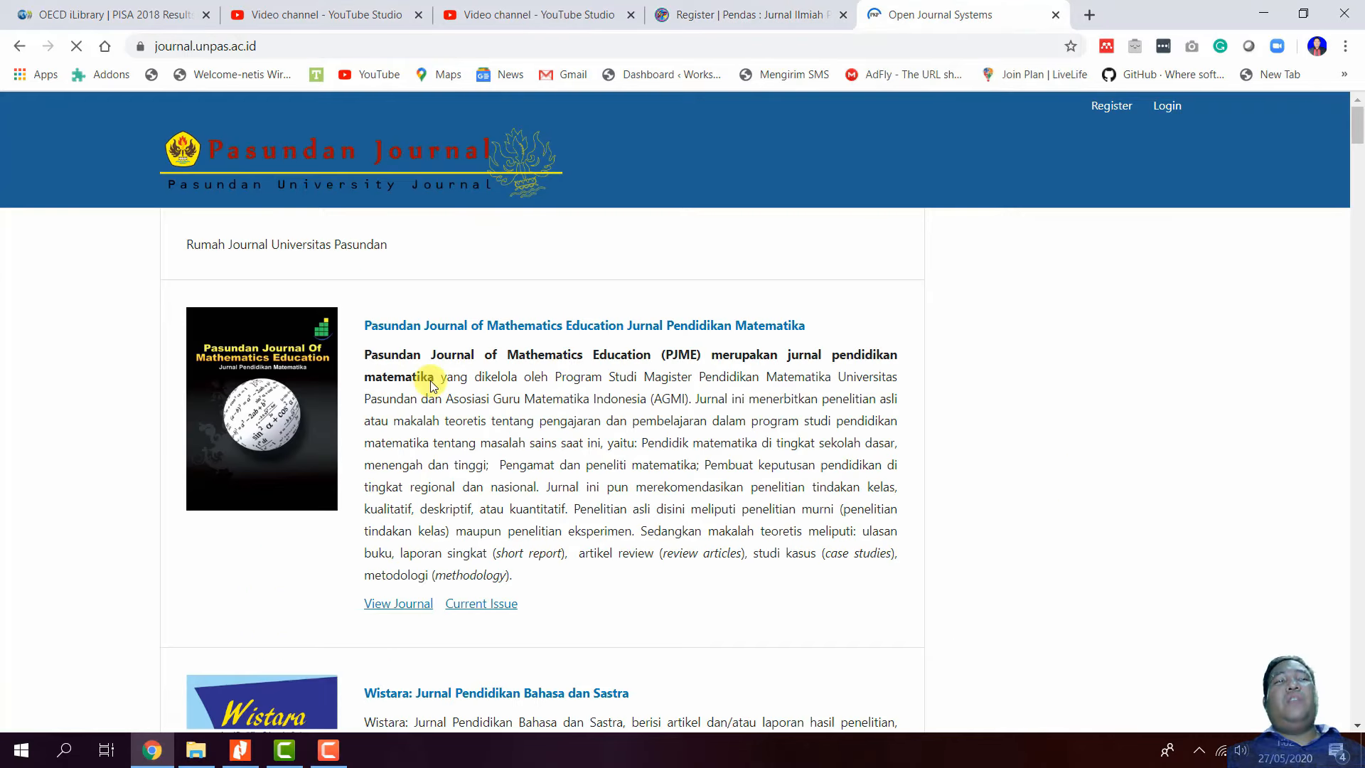
scroll(426, 480, down, 1)
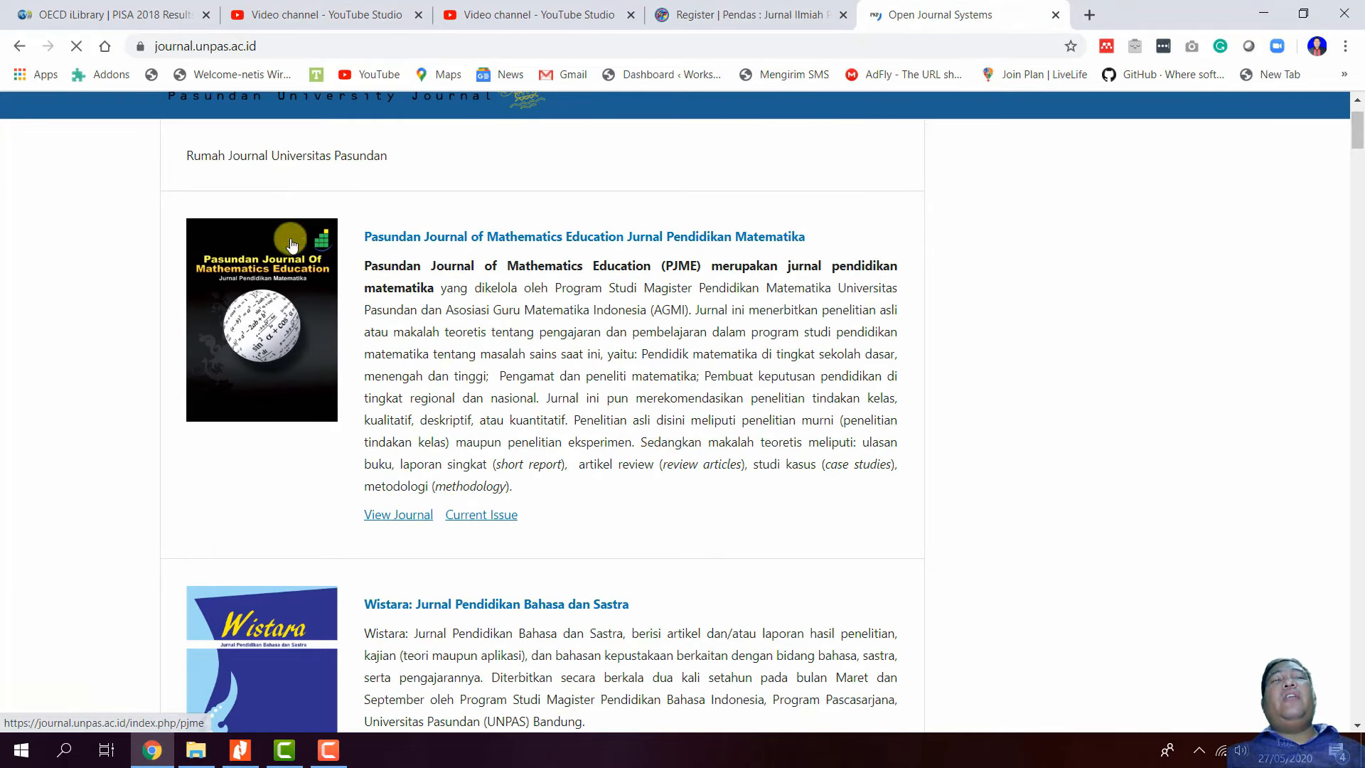
scroll(580, 472, down, 3)
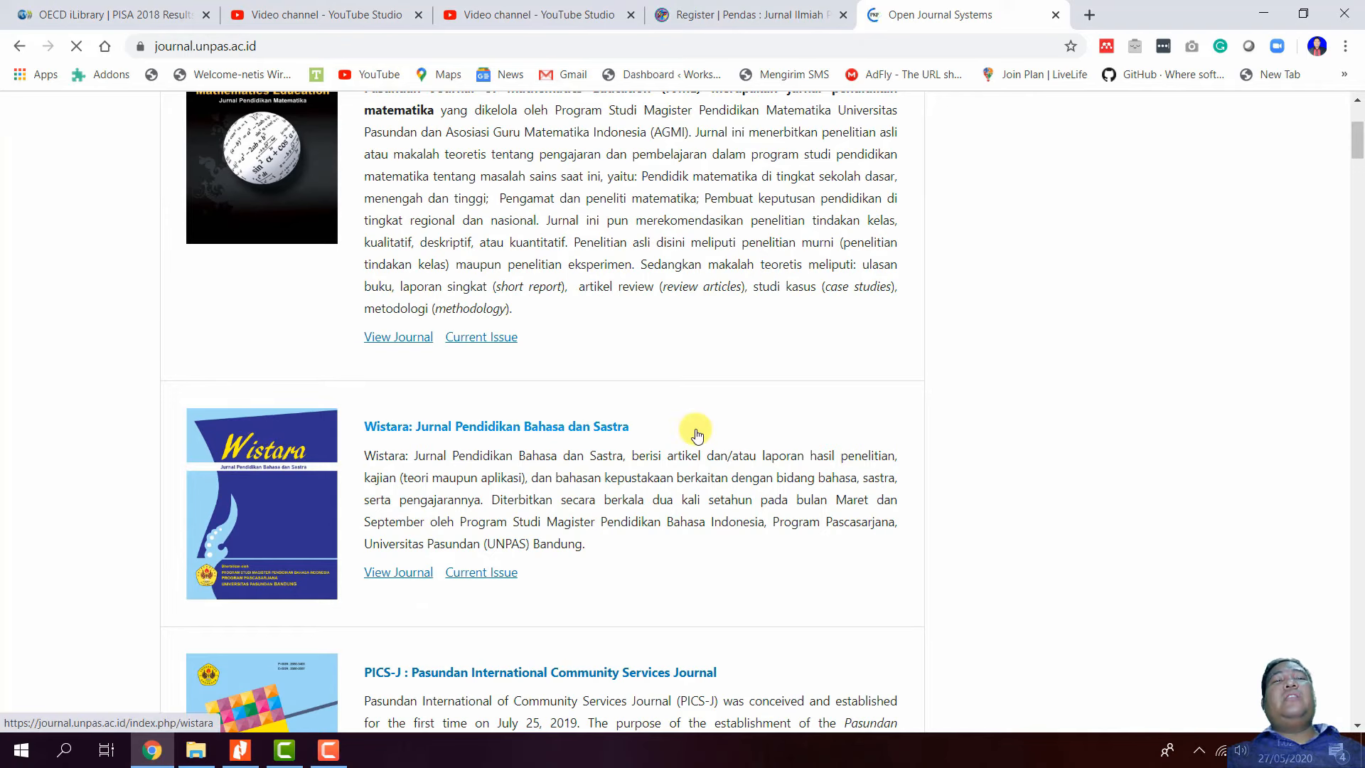
scroll(700, 436, up, 3)
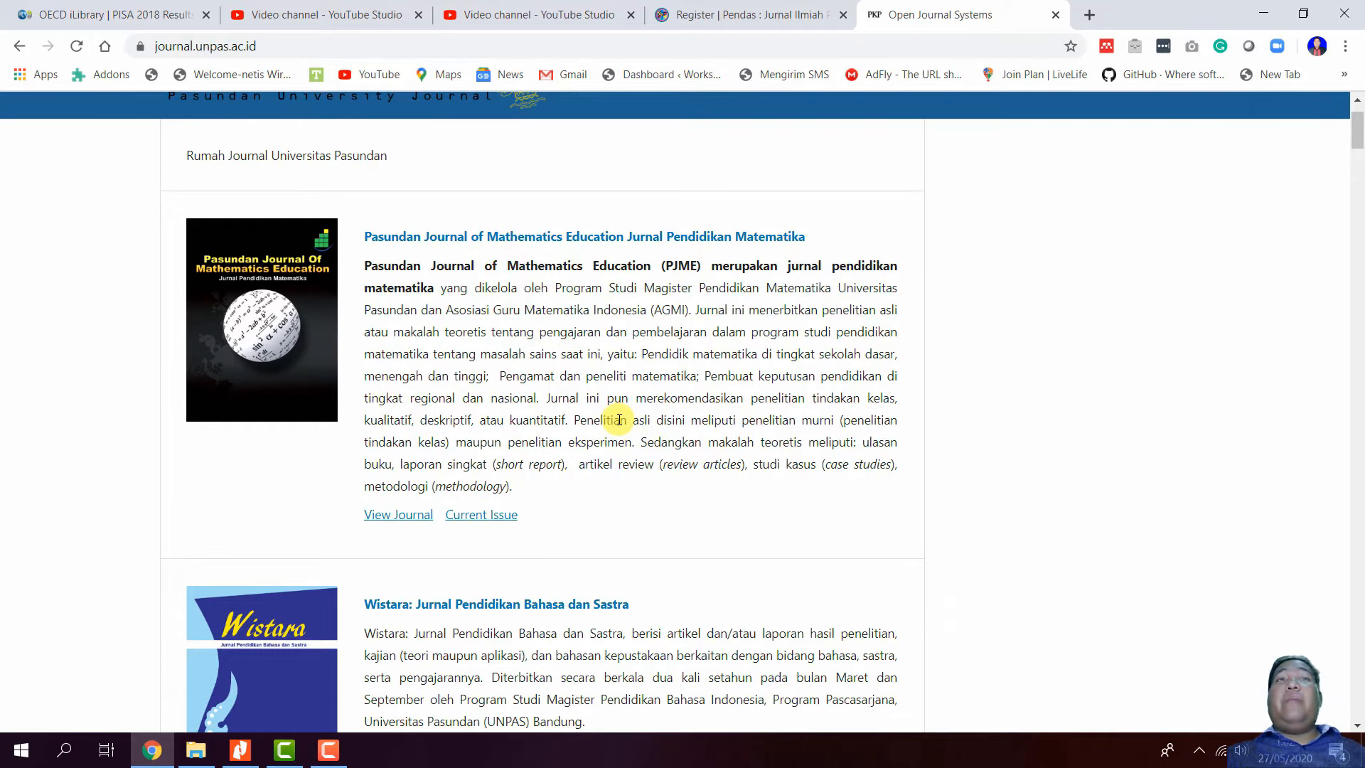
scroll(513, 310, up, 2)
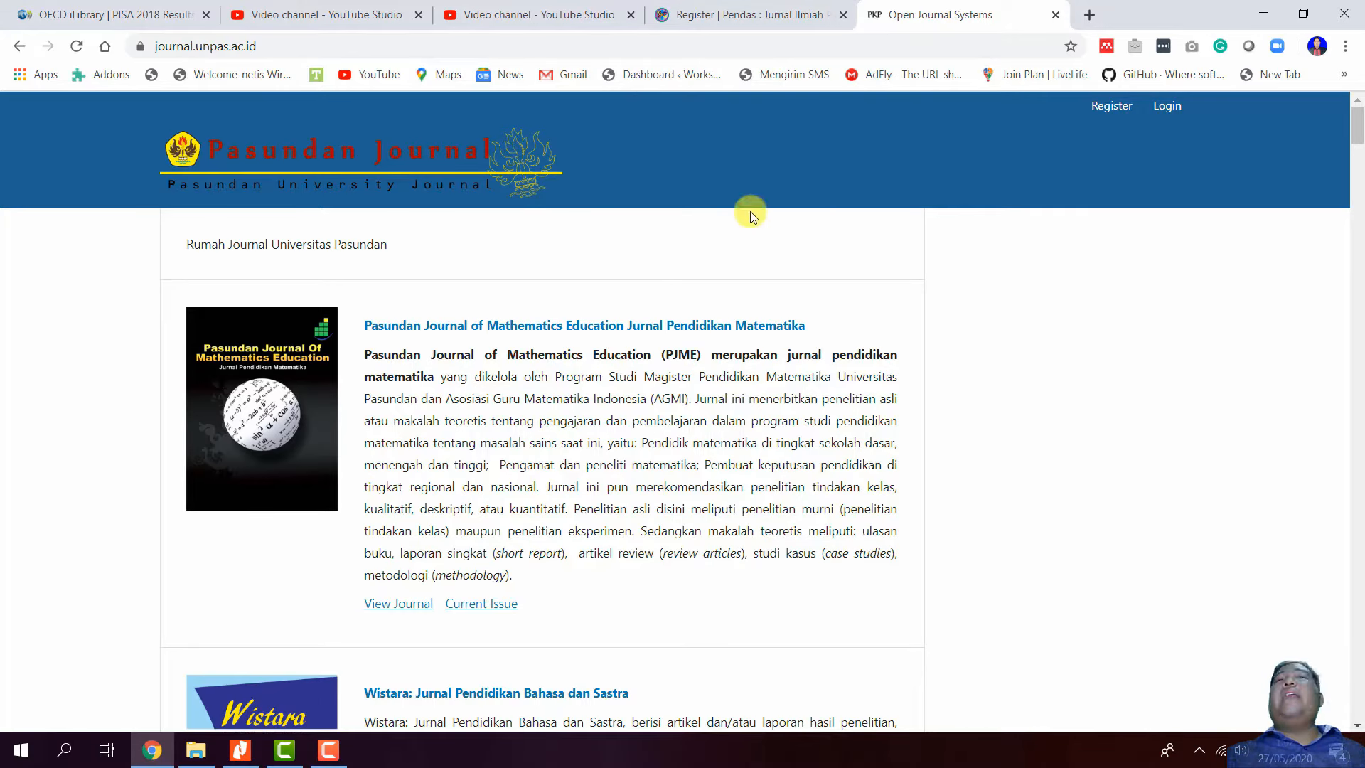
click(802, 20)
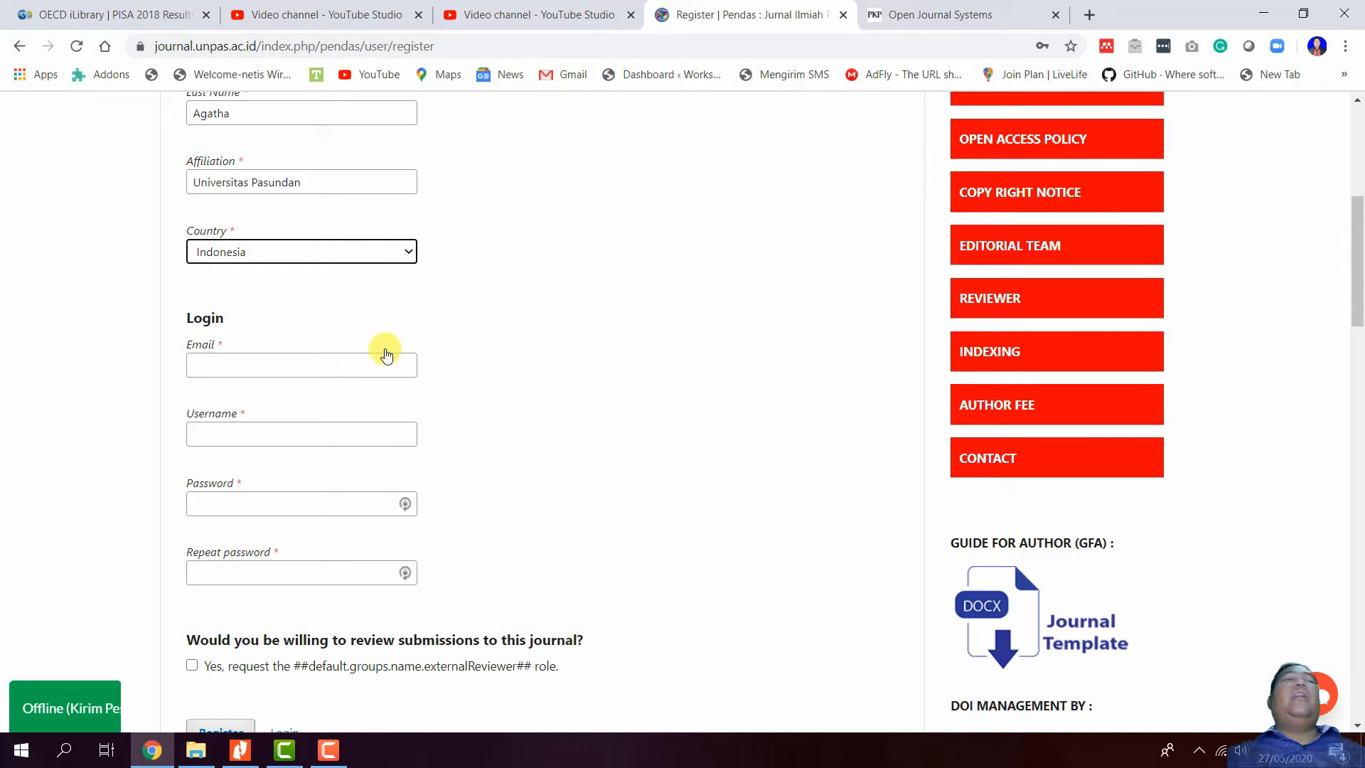
- Enter the new account's e-mail address from the suggestion, correcting one digit to 8
click(364, 366)
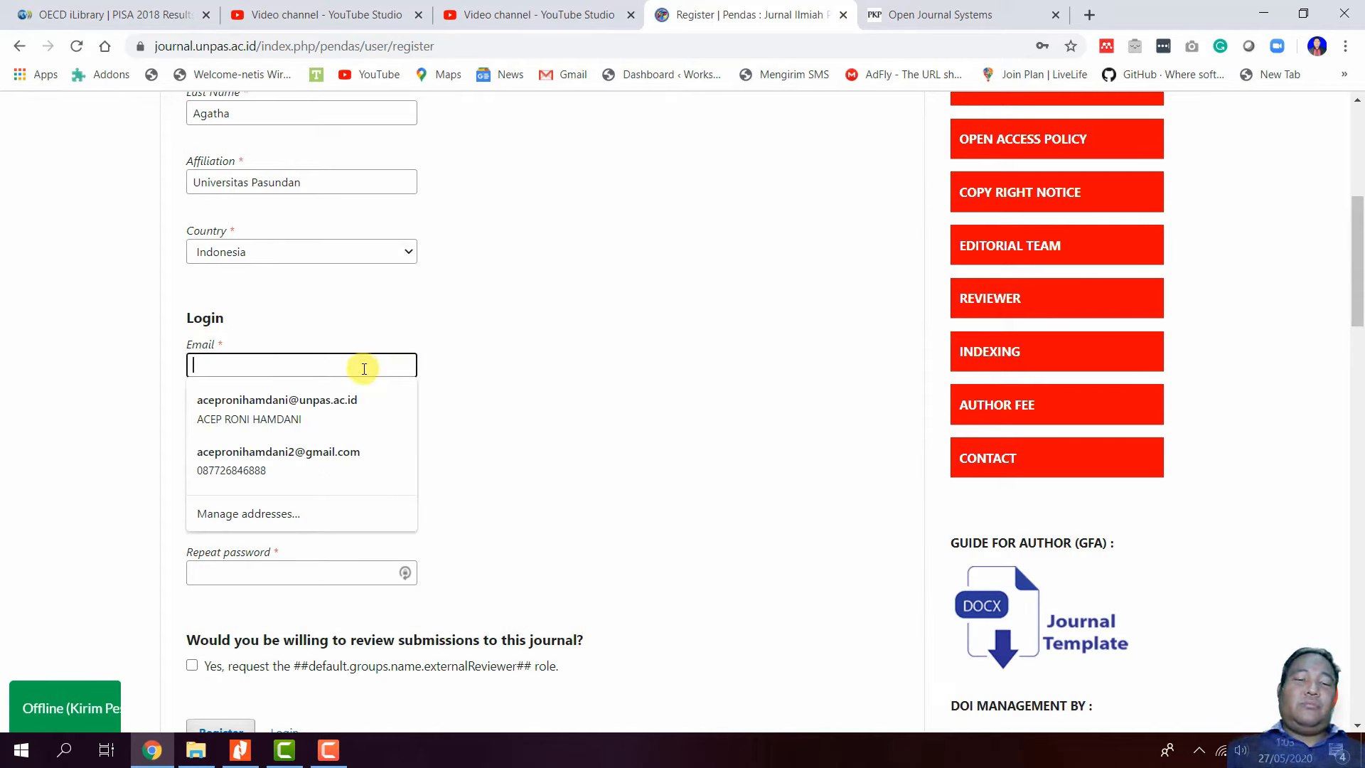
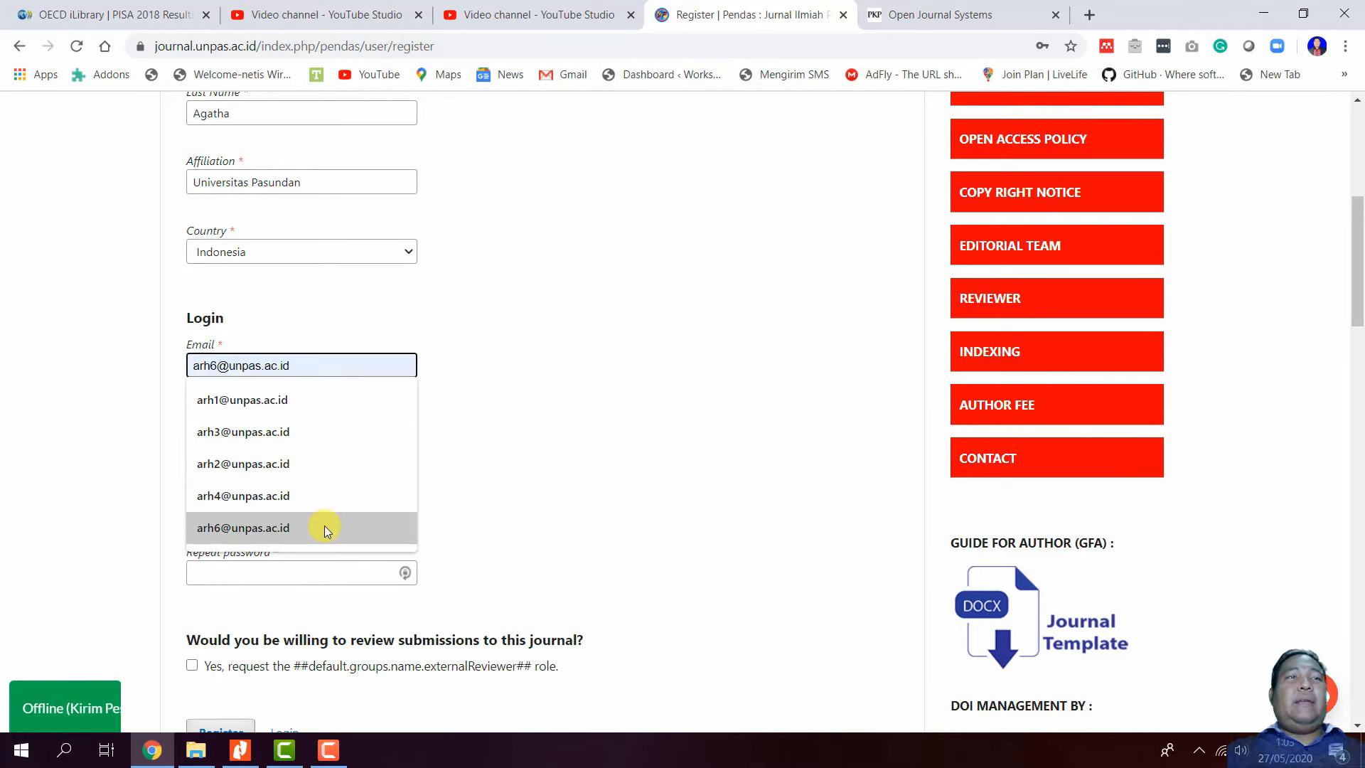
click(319, 526)
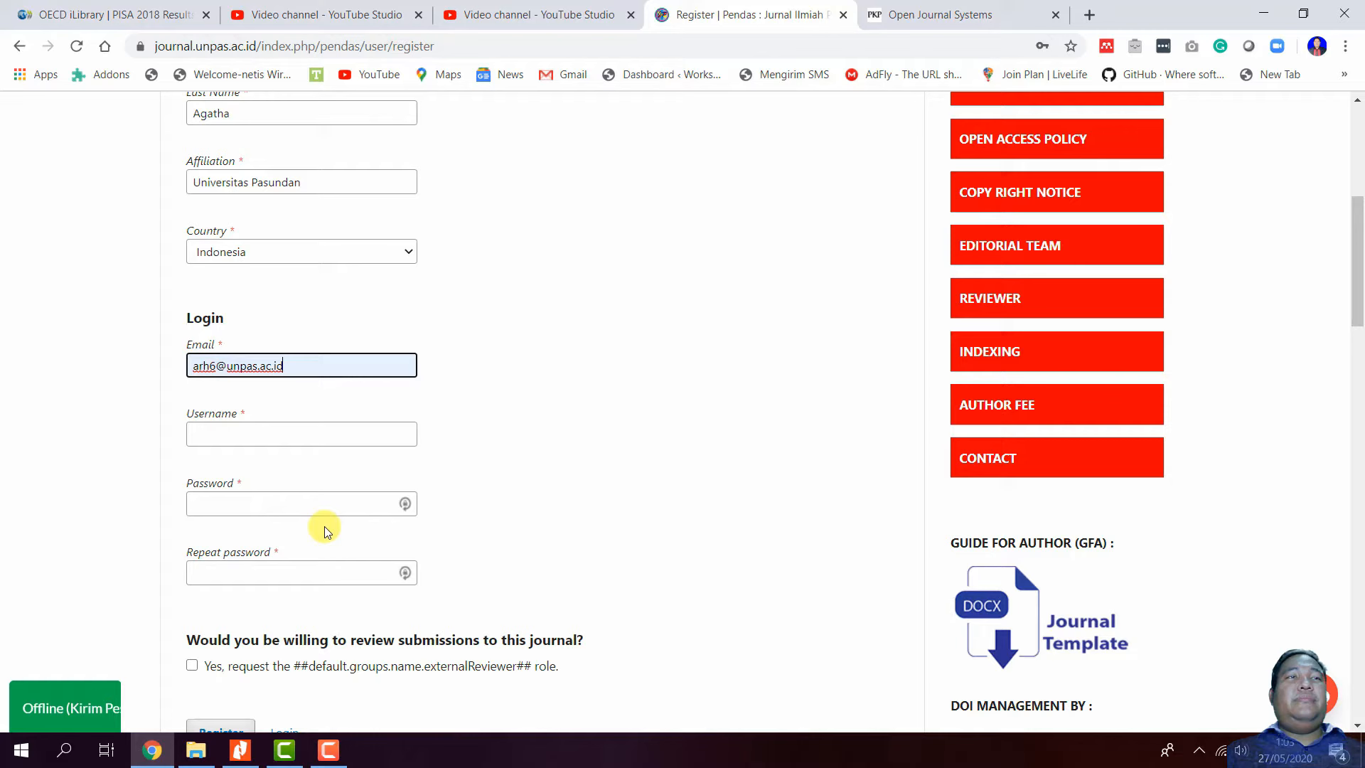
click(221, 366)
key(BackSpace)
text(8)
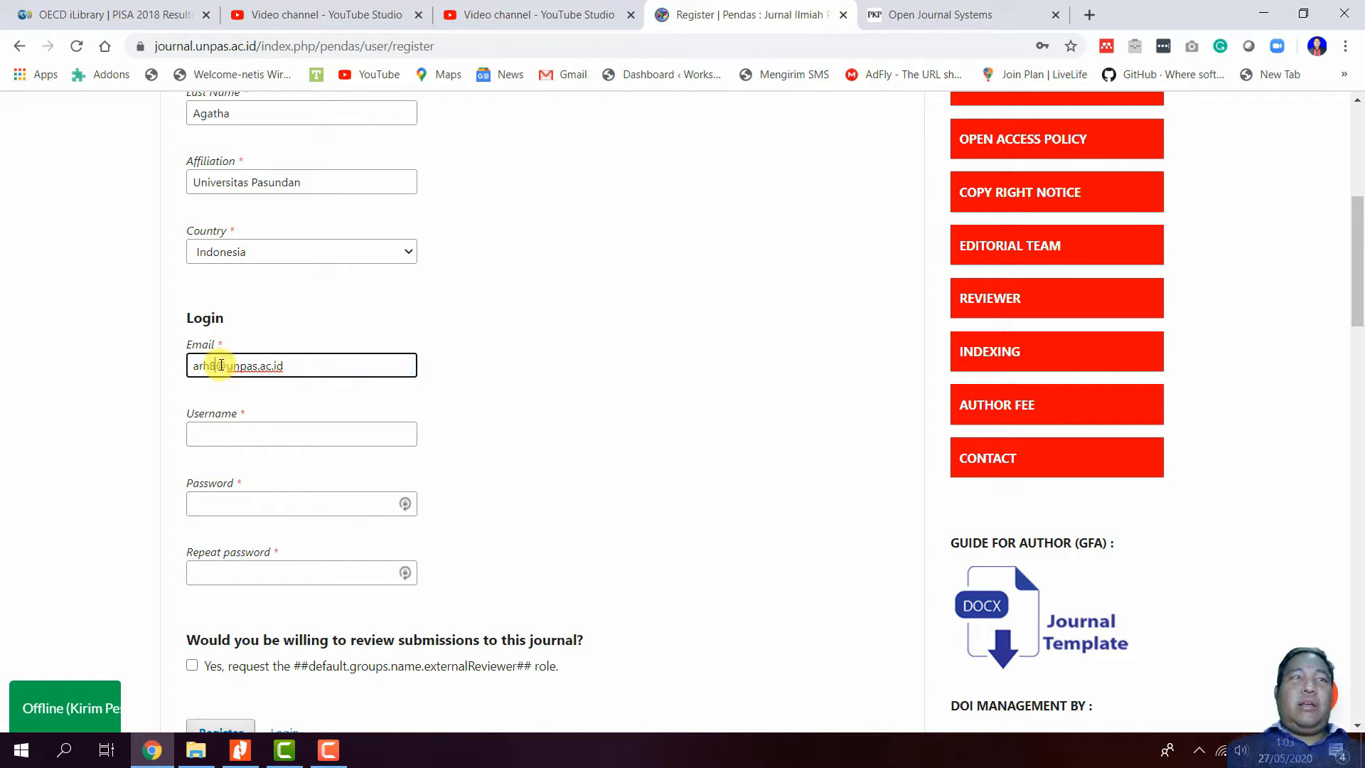
- Fill in a username plus the password and repeat-password fields
click(251, 436)
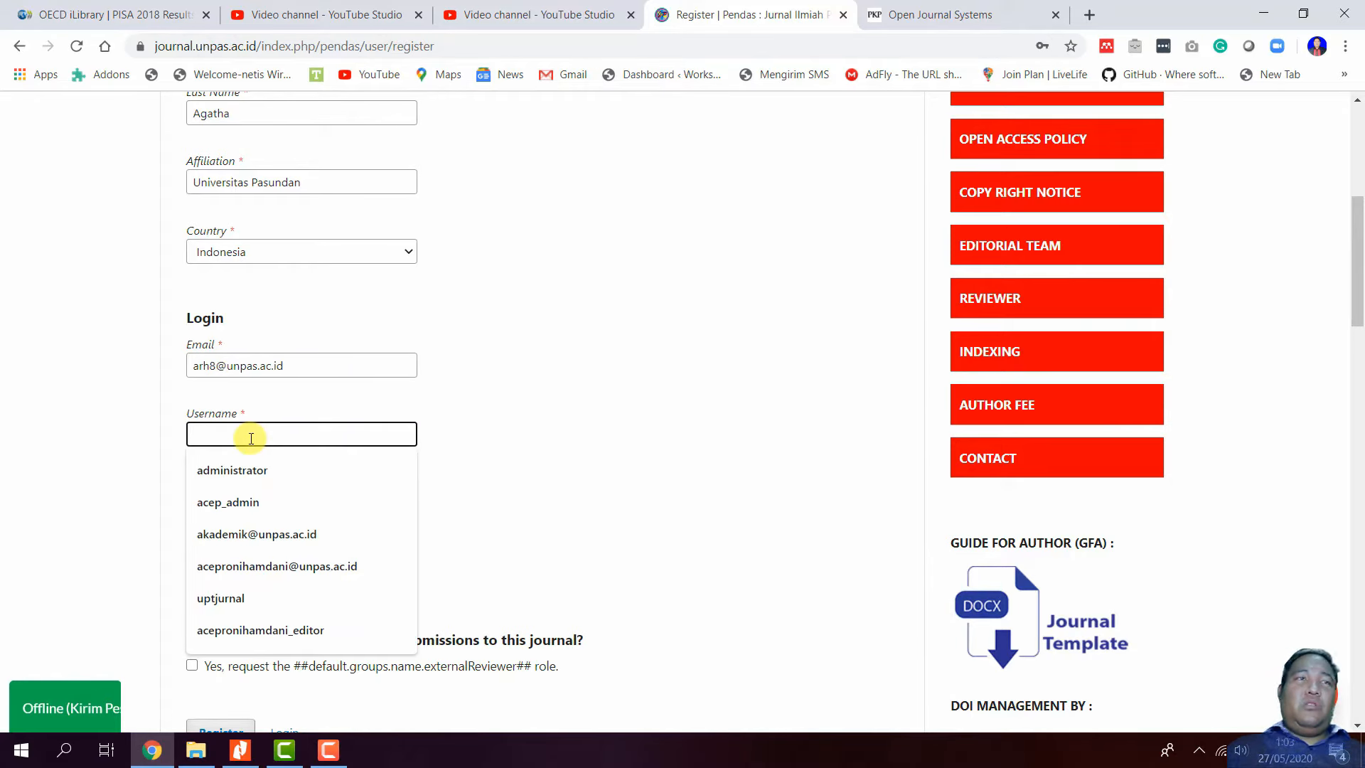
text(cor)
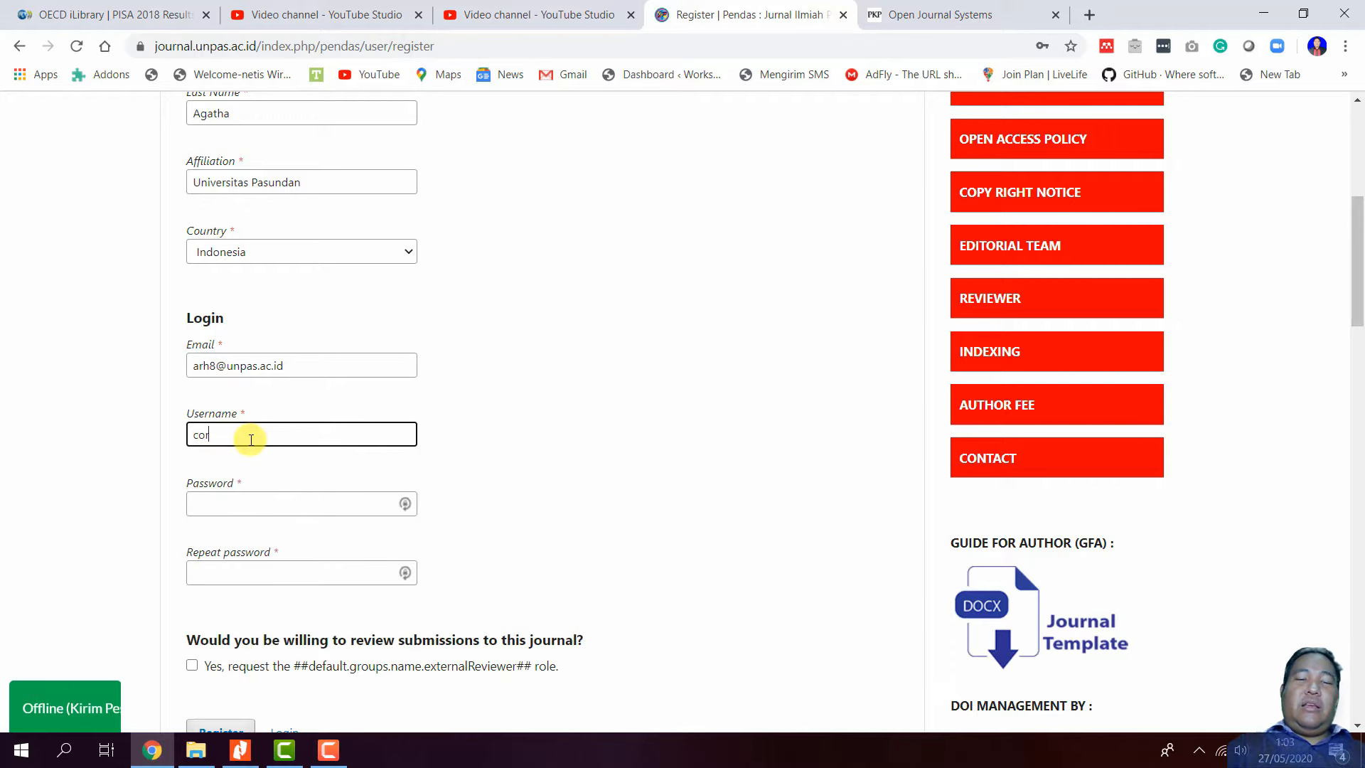
text(neliy)
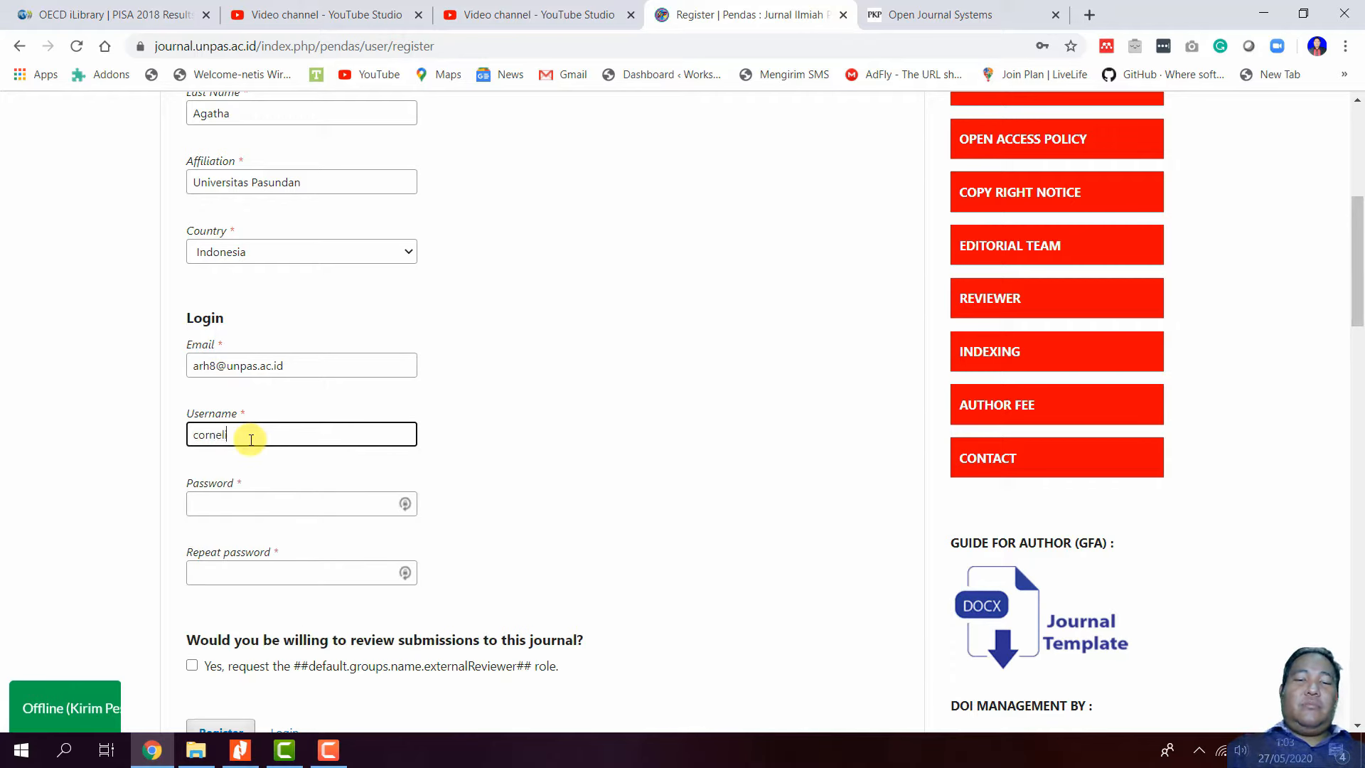
click(232, 505)
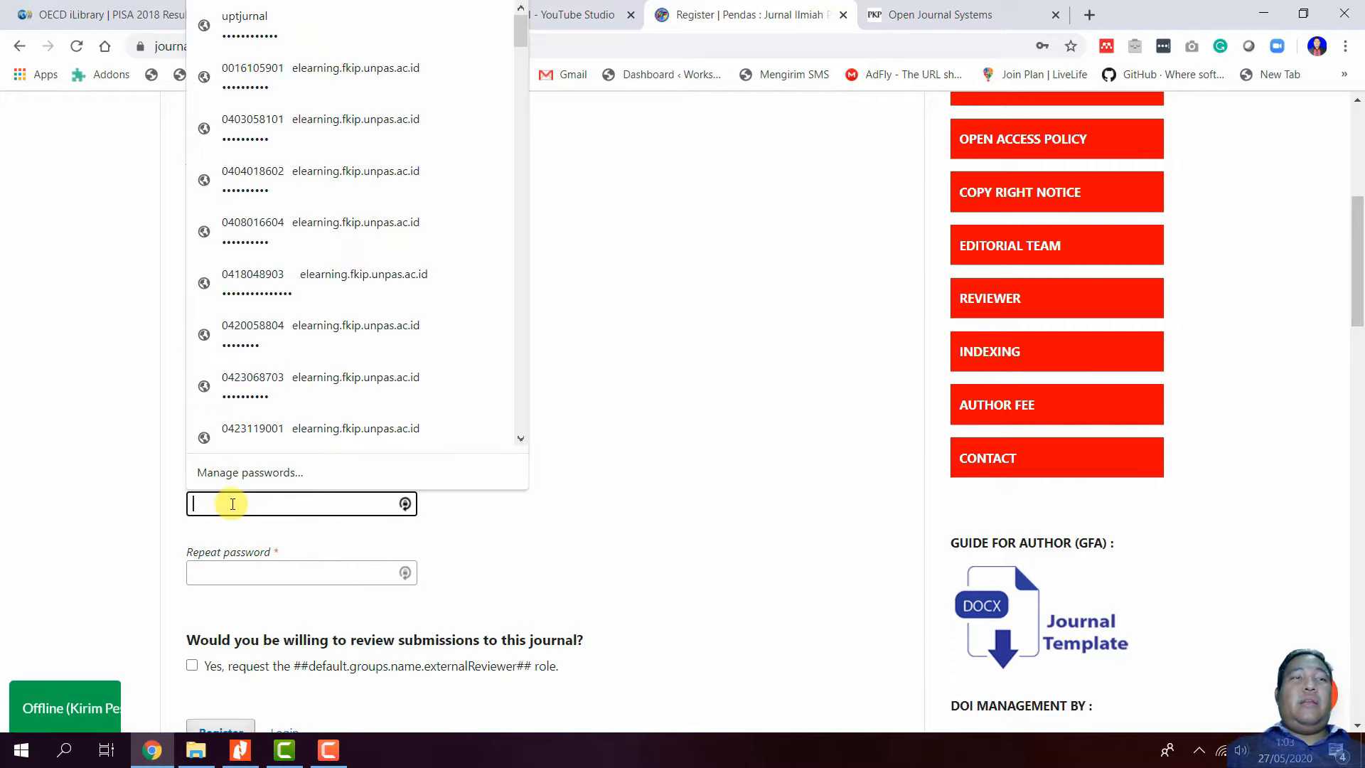
text(********)
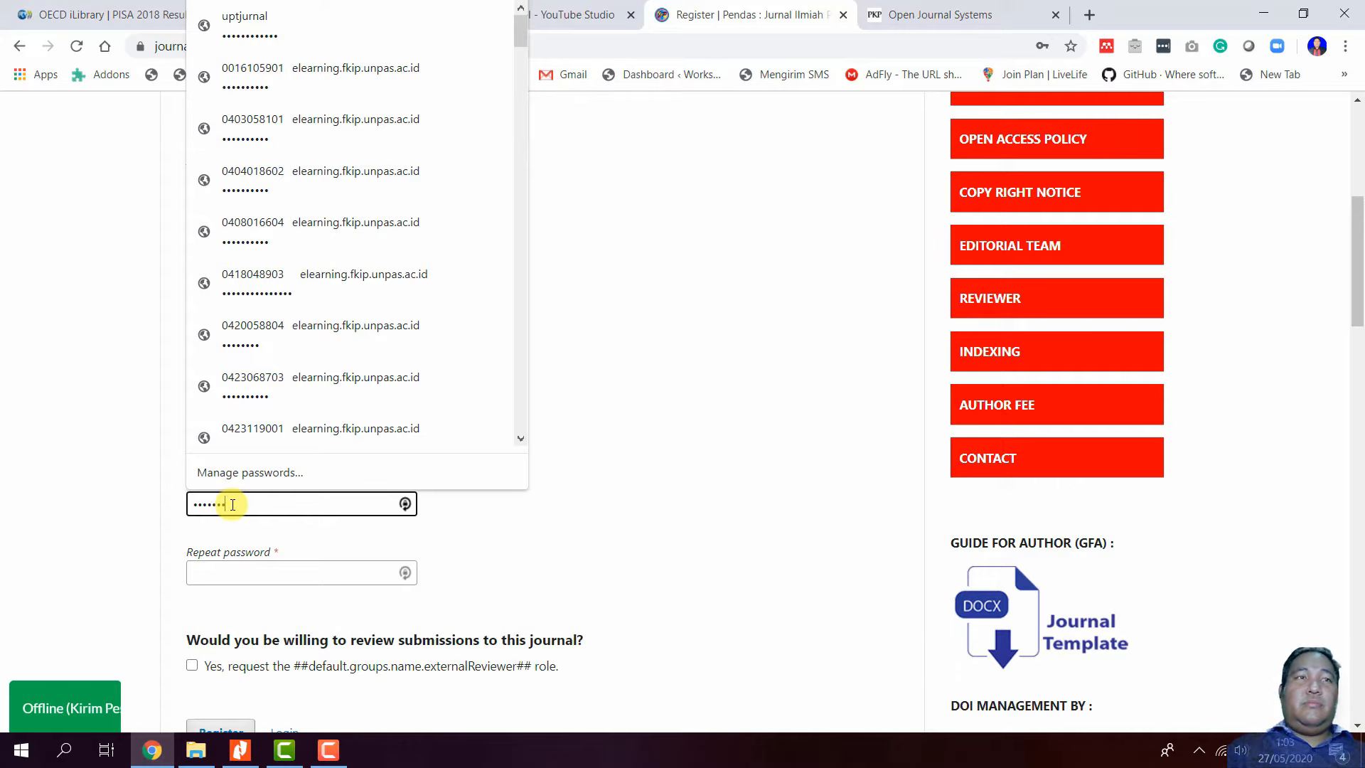
click(249, 572)
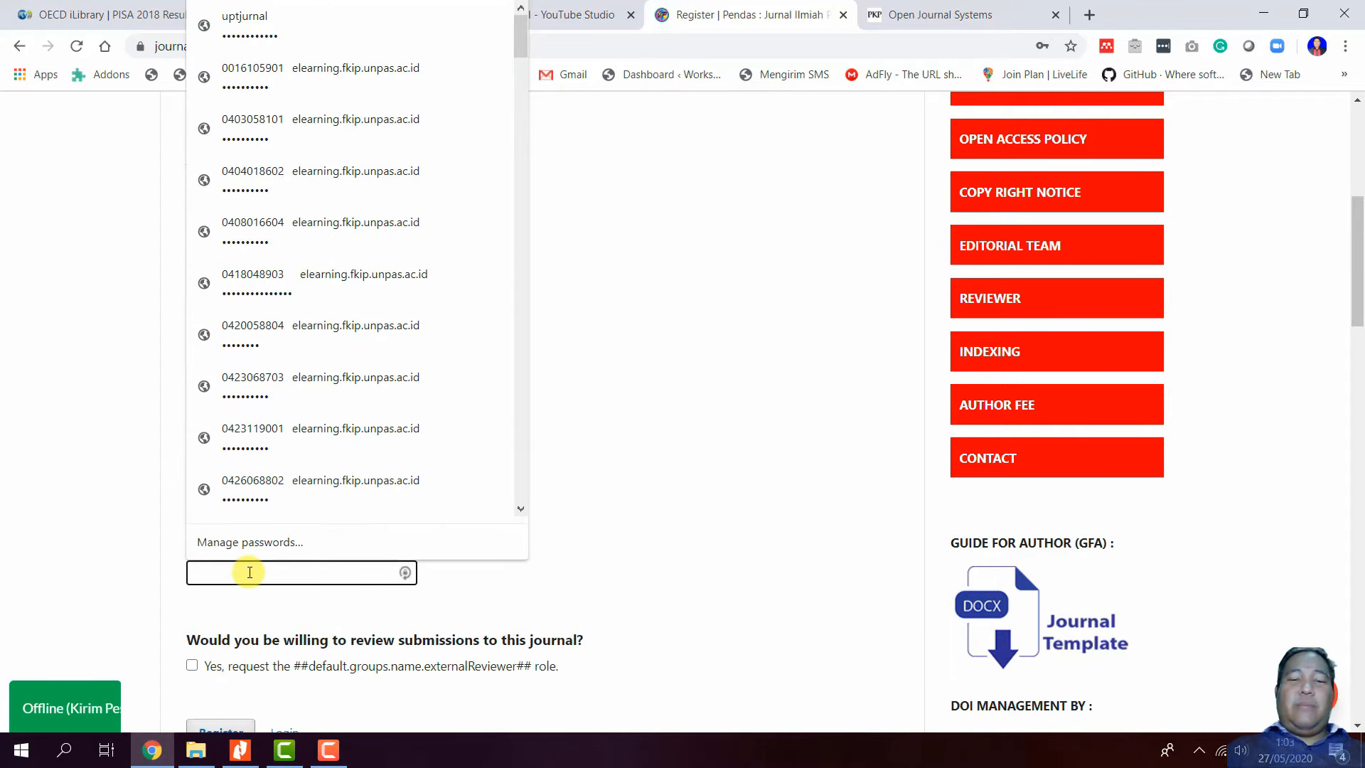
text(*******)
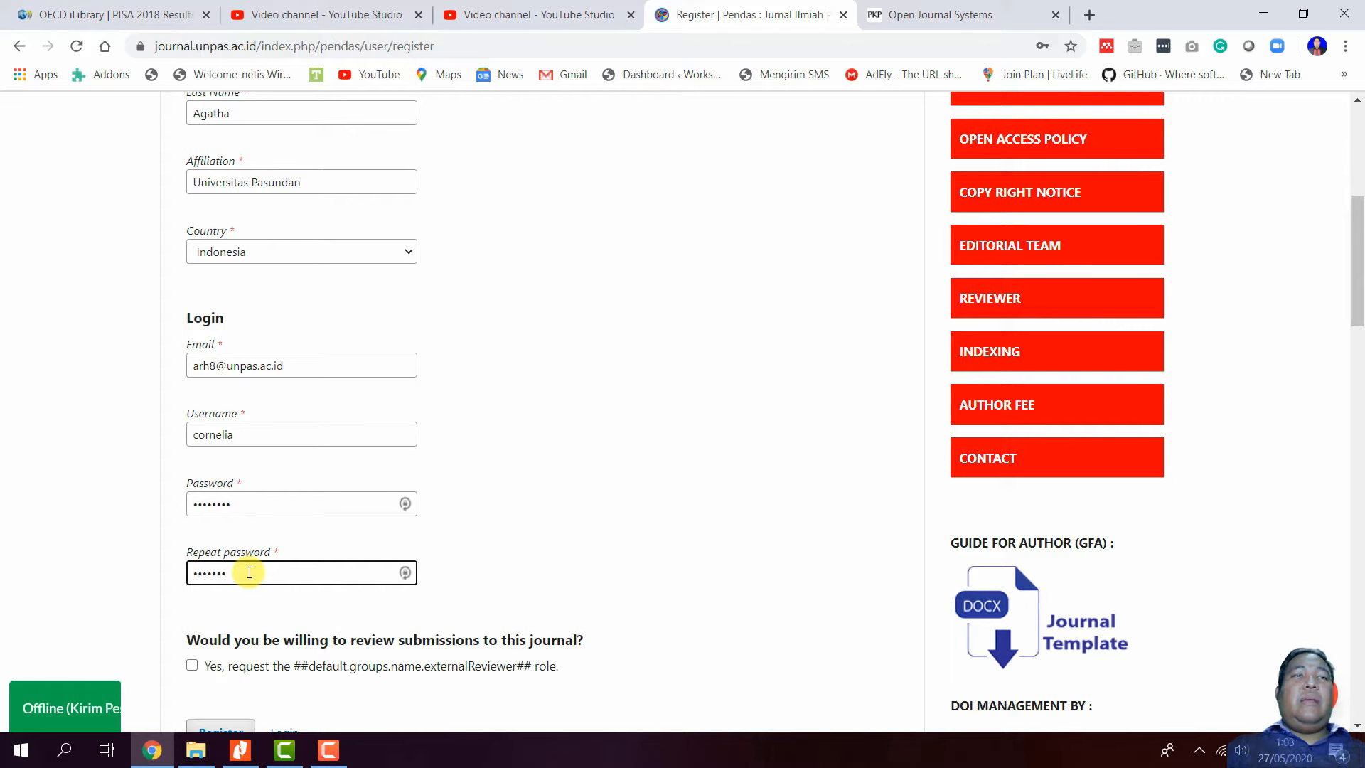
click(512, 536)
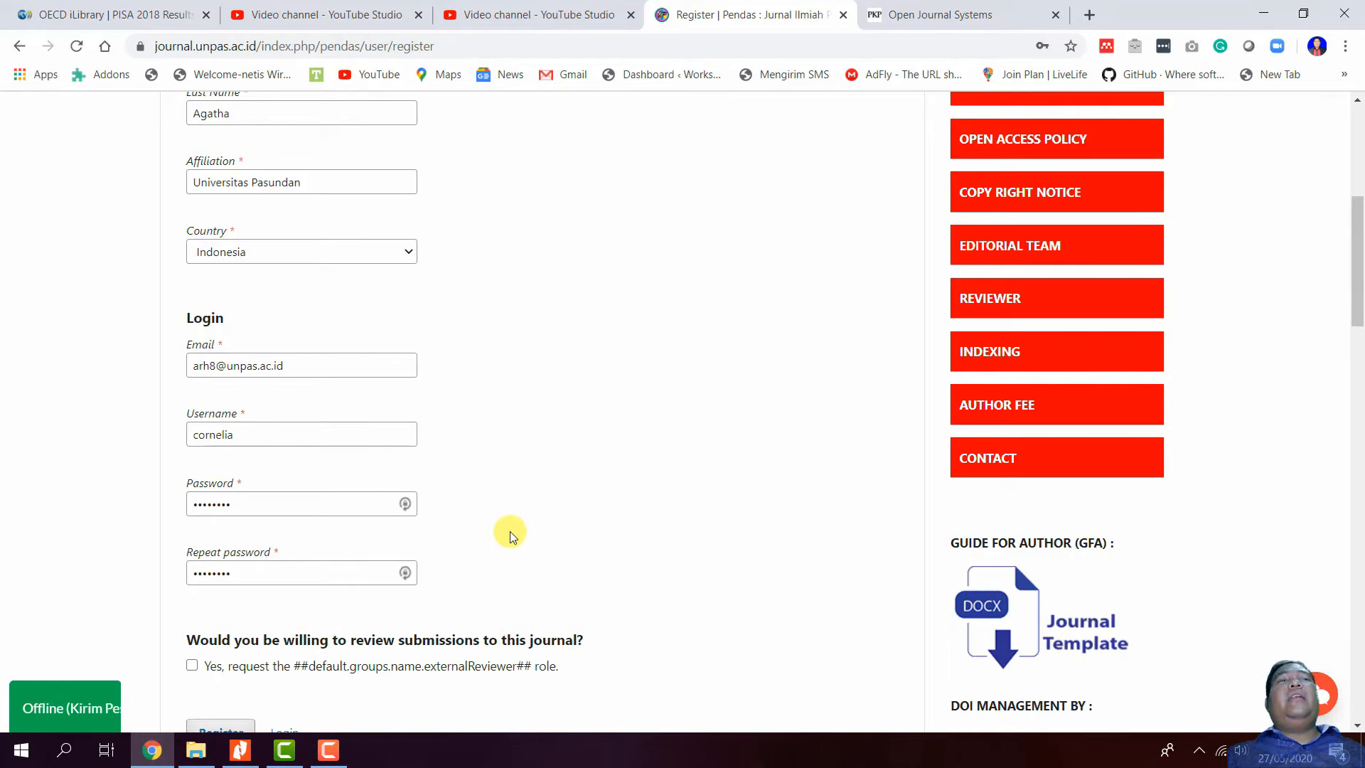
scroll(512, 537, down, 2)
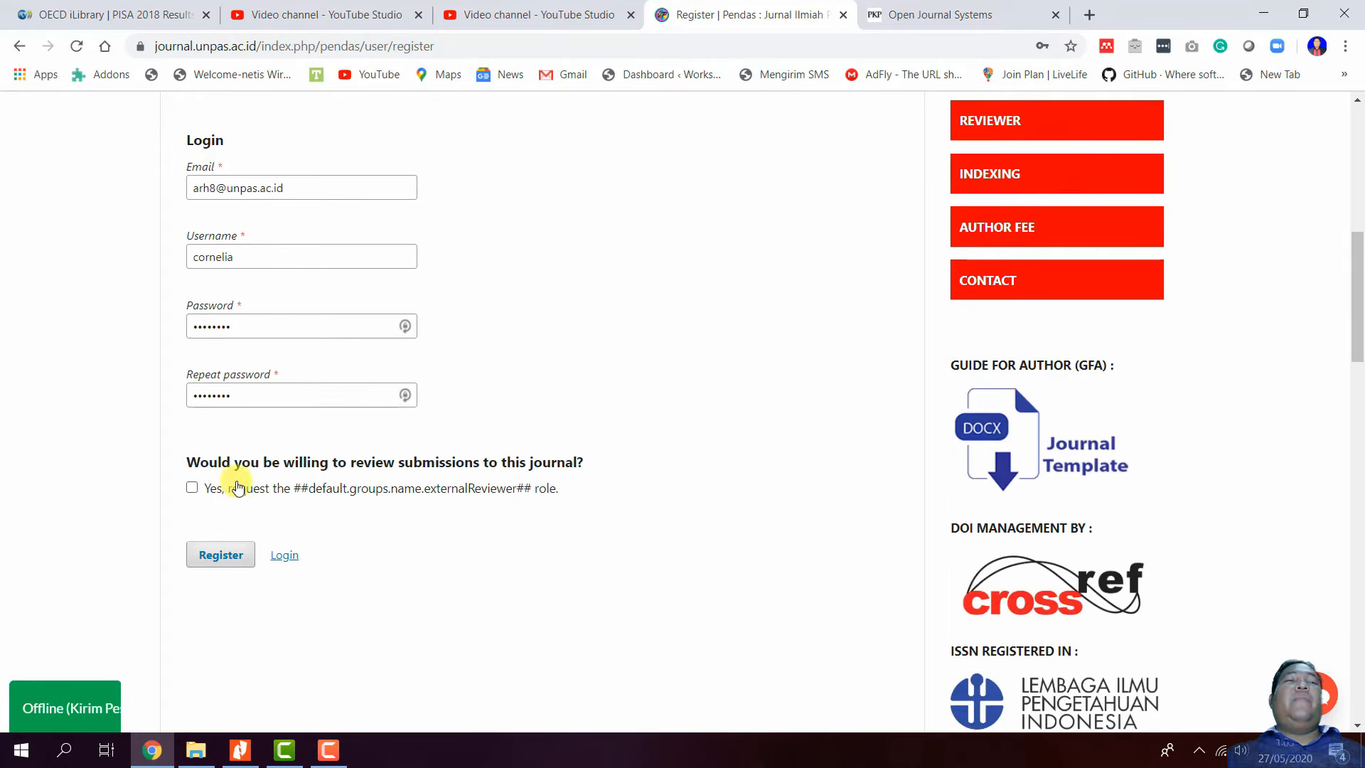
- Volunteer as a reviewer, register the account, dismiss the save-password prompt, and open View Submissions
click(192, 488)
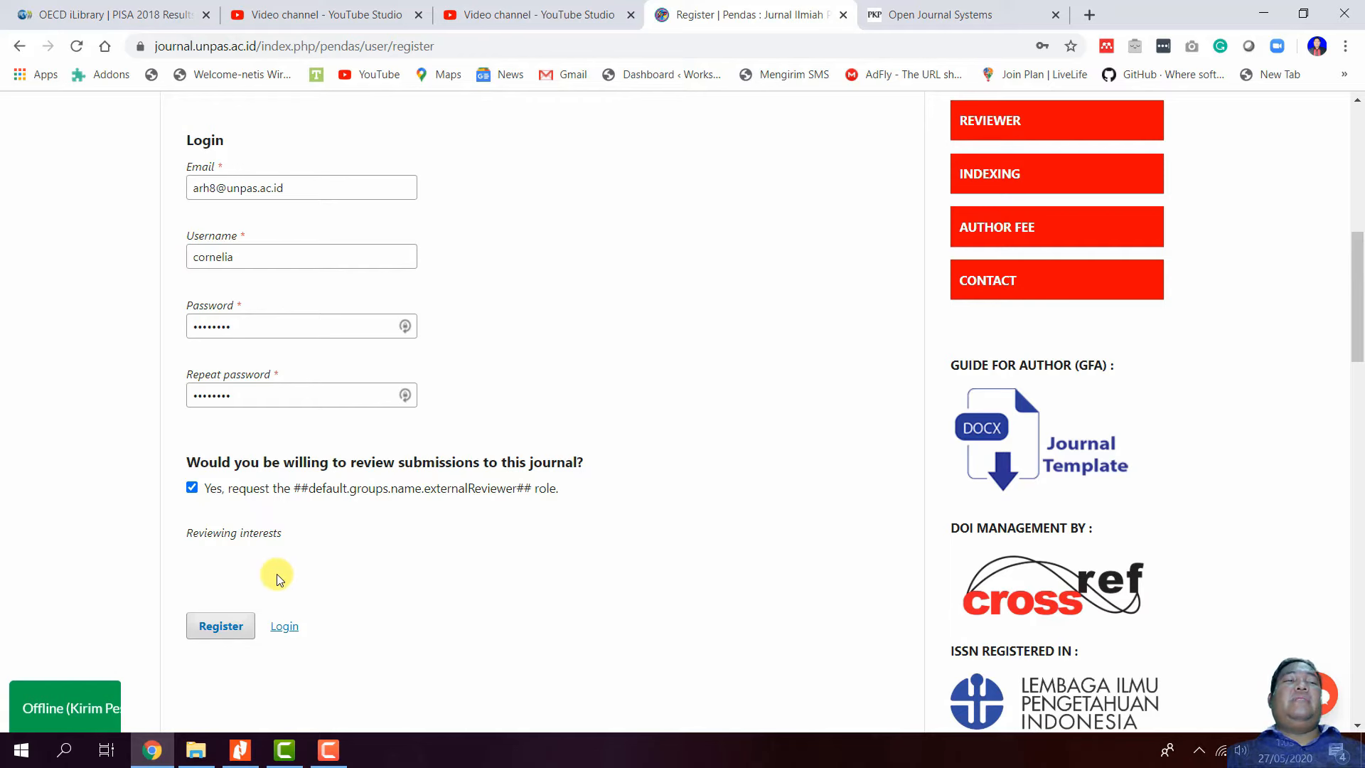
click(232, 626)
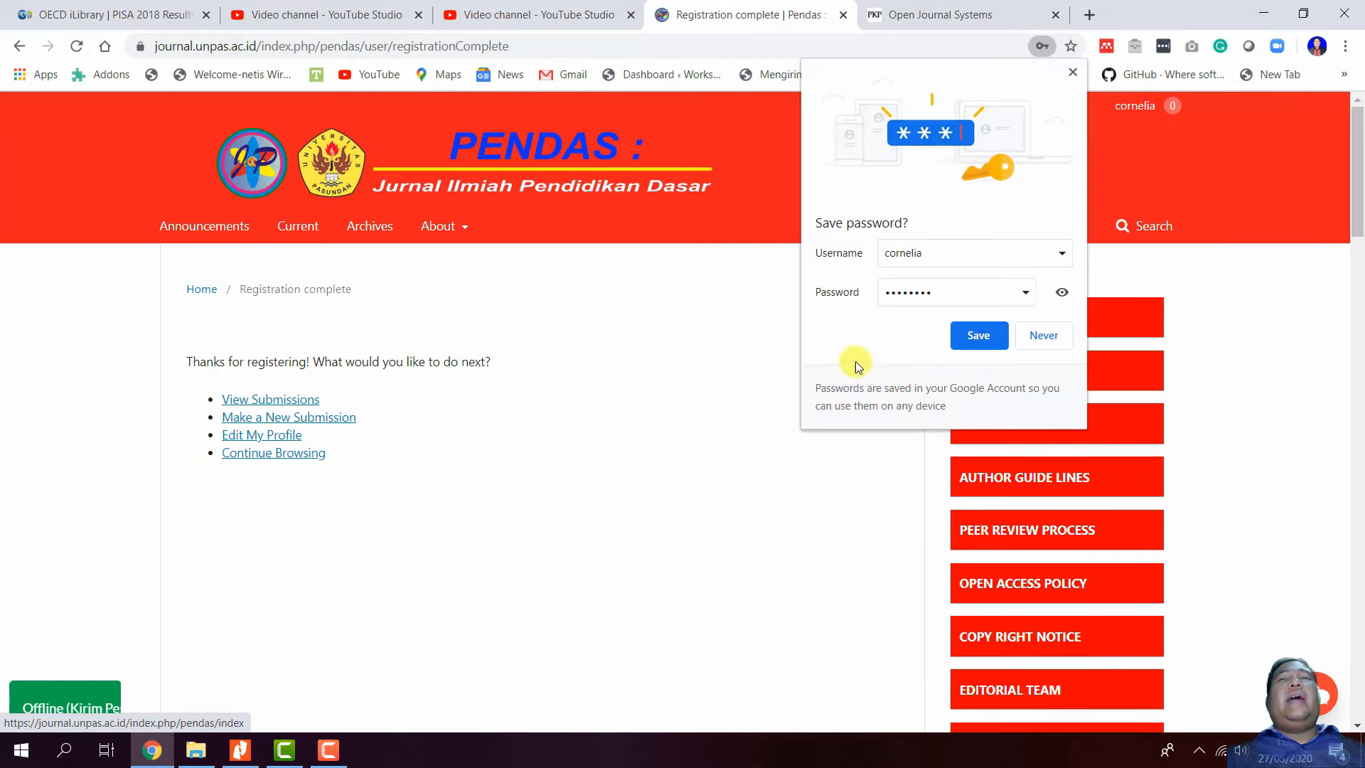
click(984, 337)
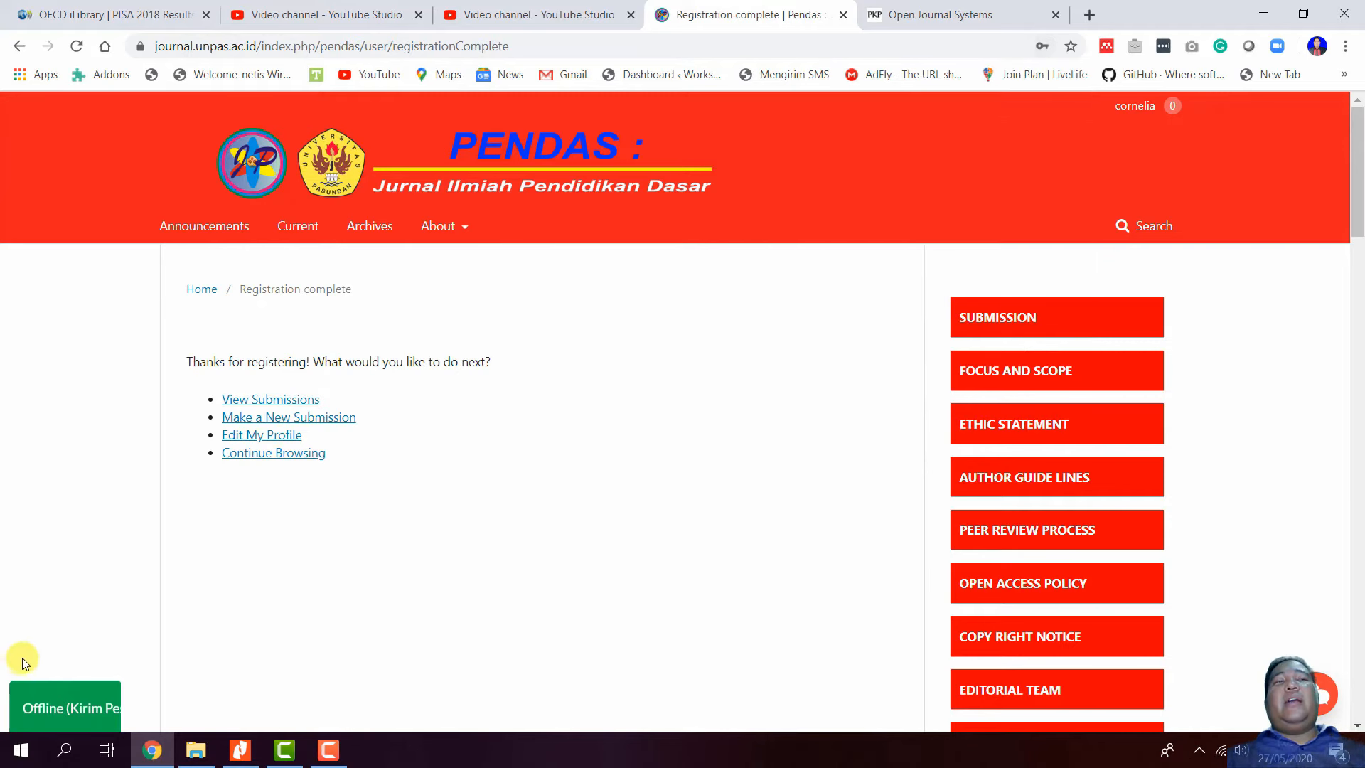
click(287, 405)
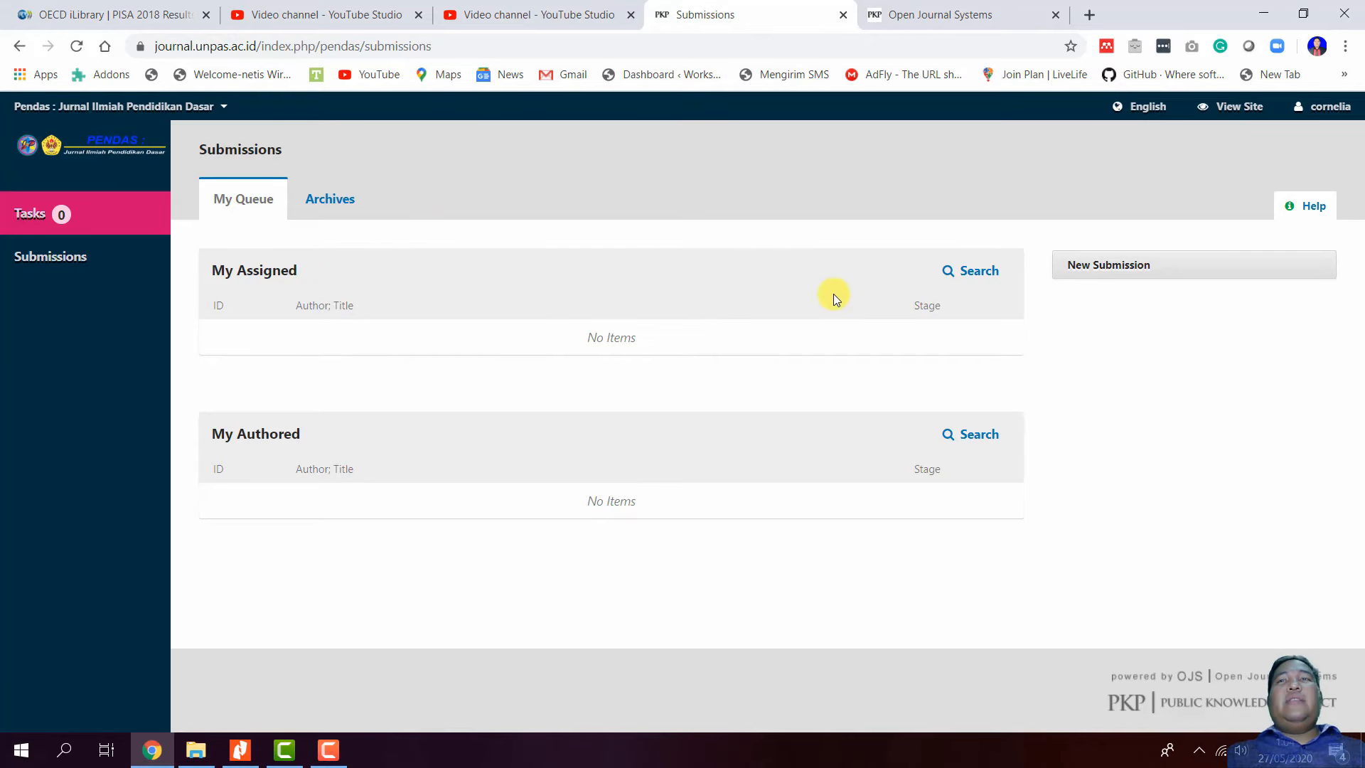
- Start a new article submission in the Articles section
click(1203, 264)
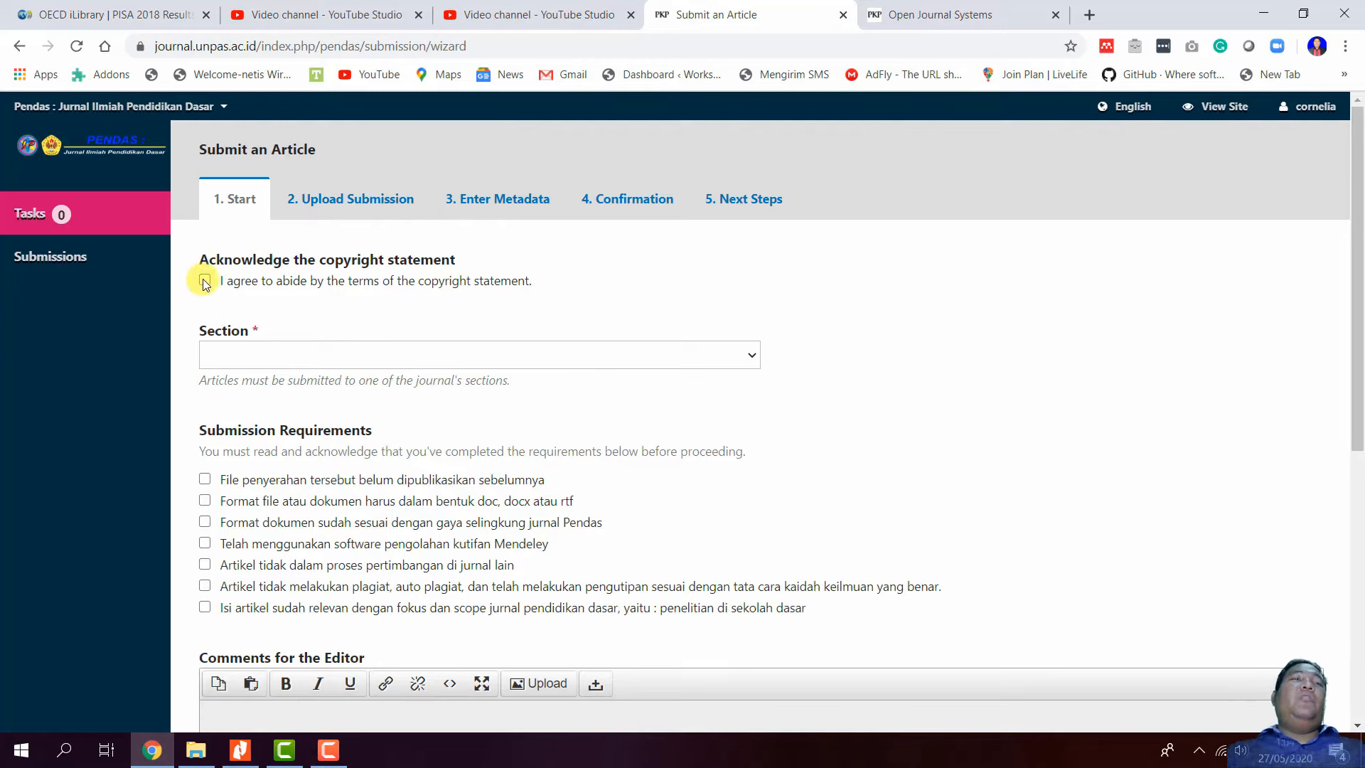
click(347, 364)
click(344, 392)
scroll(344, 393, down, 4)
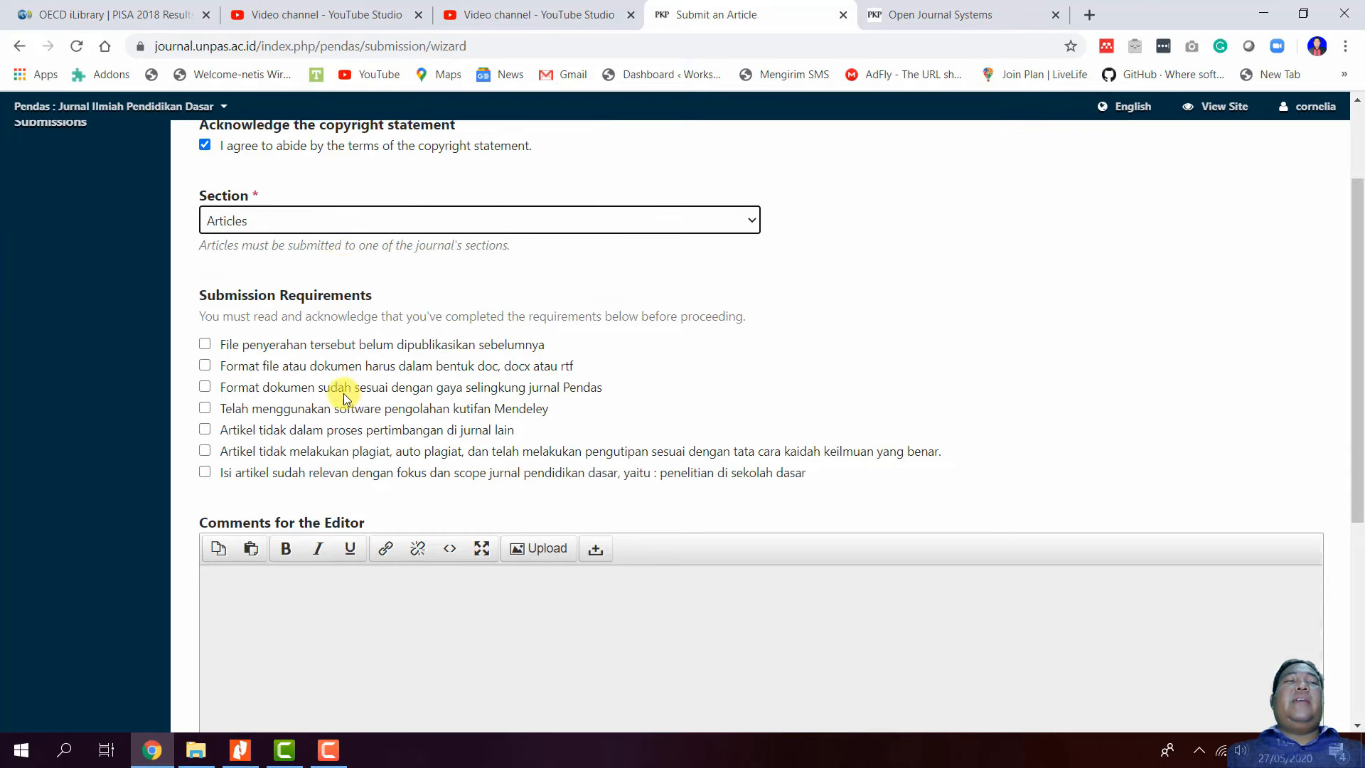
scroll(301, 353, up, 1)
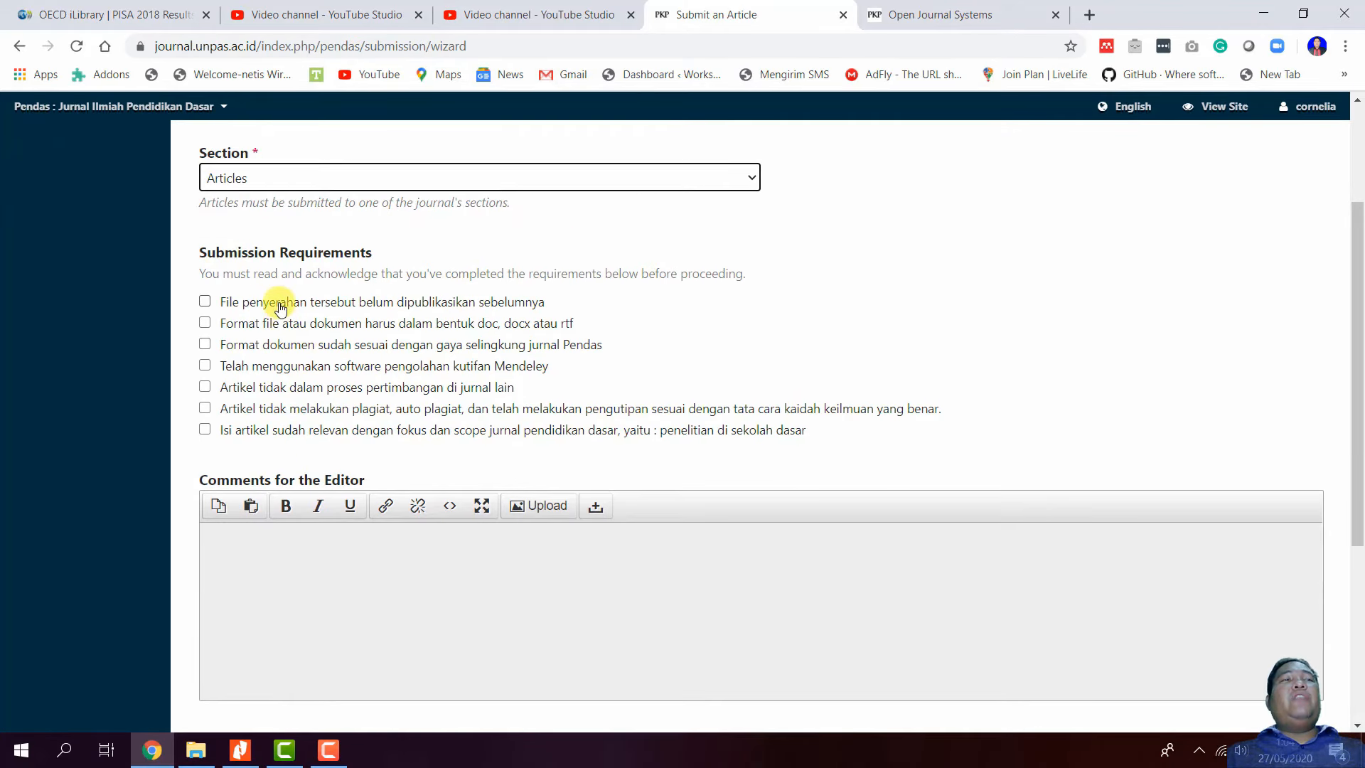
- Confirm the requirements: unpublished, doc/docx/rtf format, Mendeley citations, and plagiarism-free
click(274, 302)
click(287, 324)
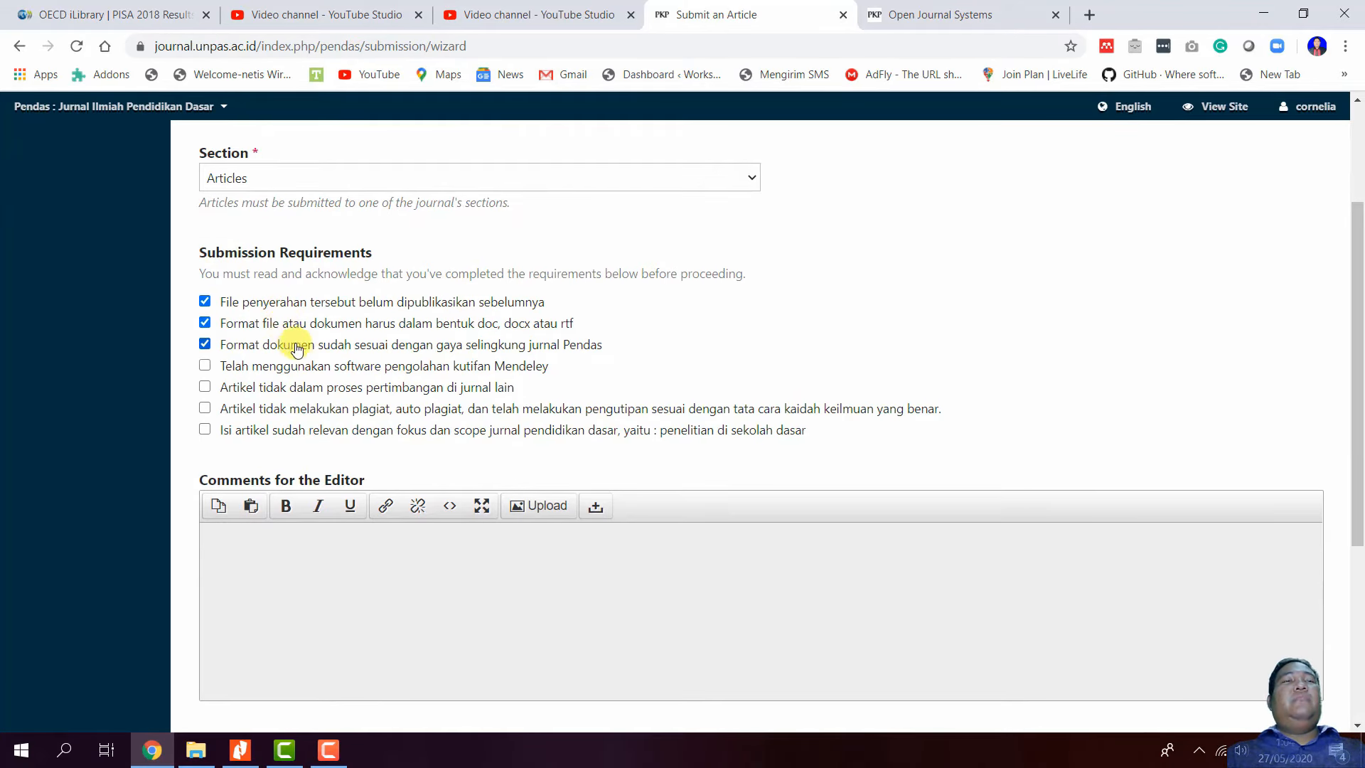
click(303, 364)
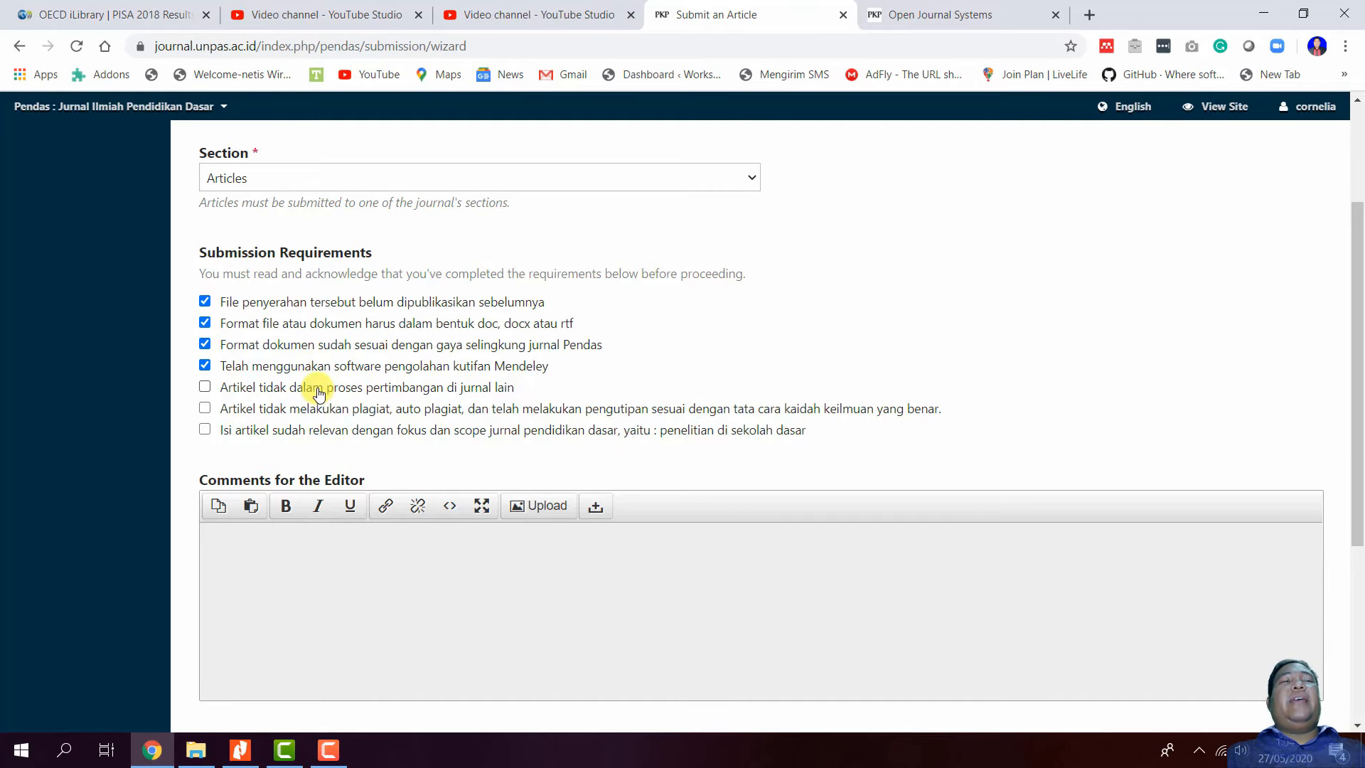
click(321, 409)
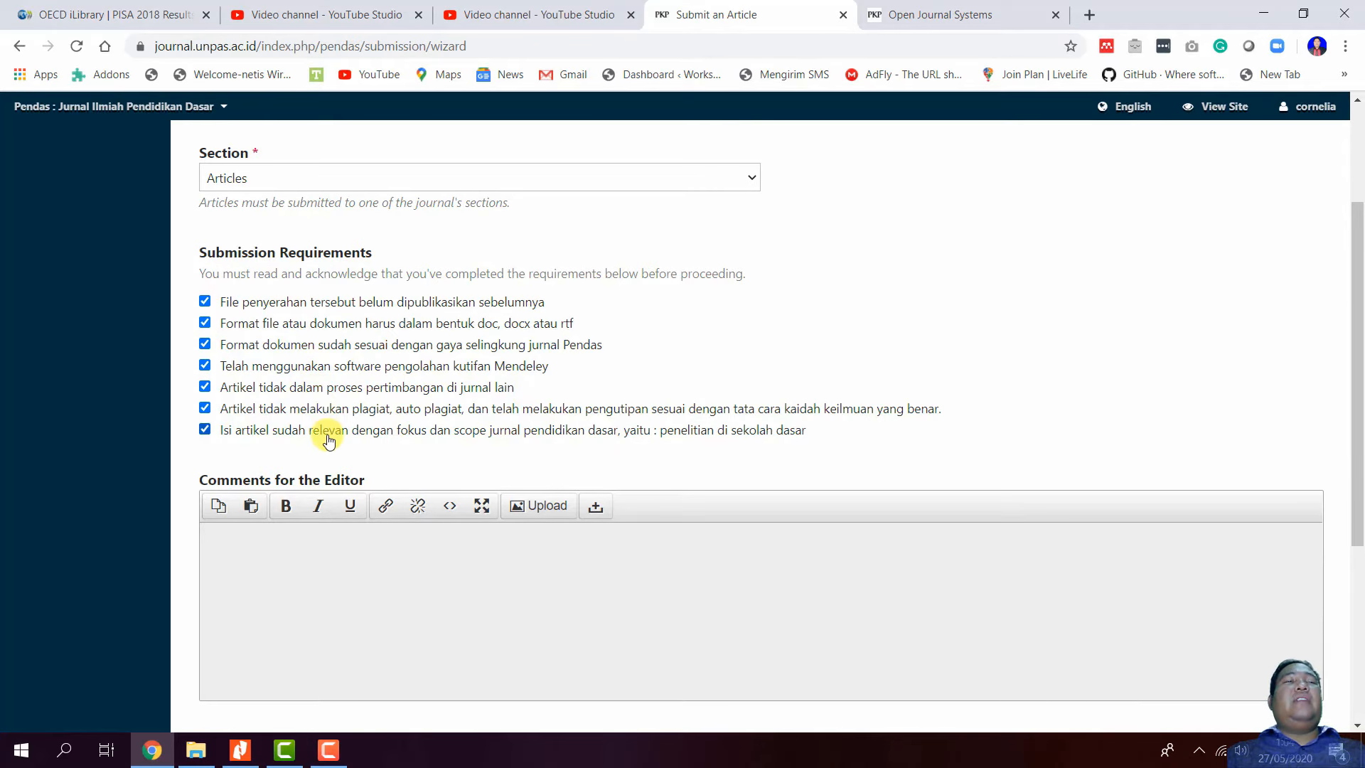
scroll(329, 441, down, 3)
click(306, 360)
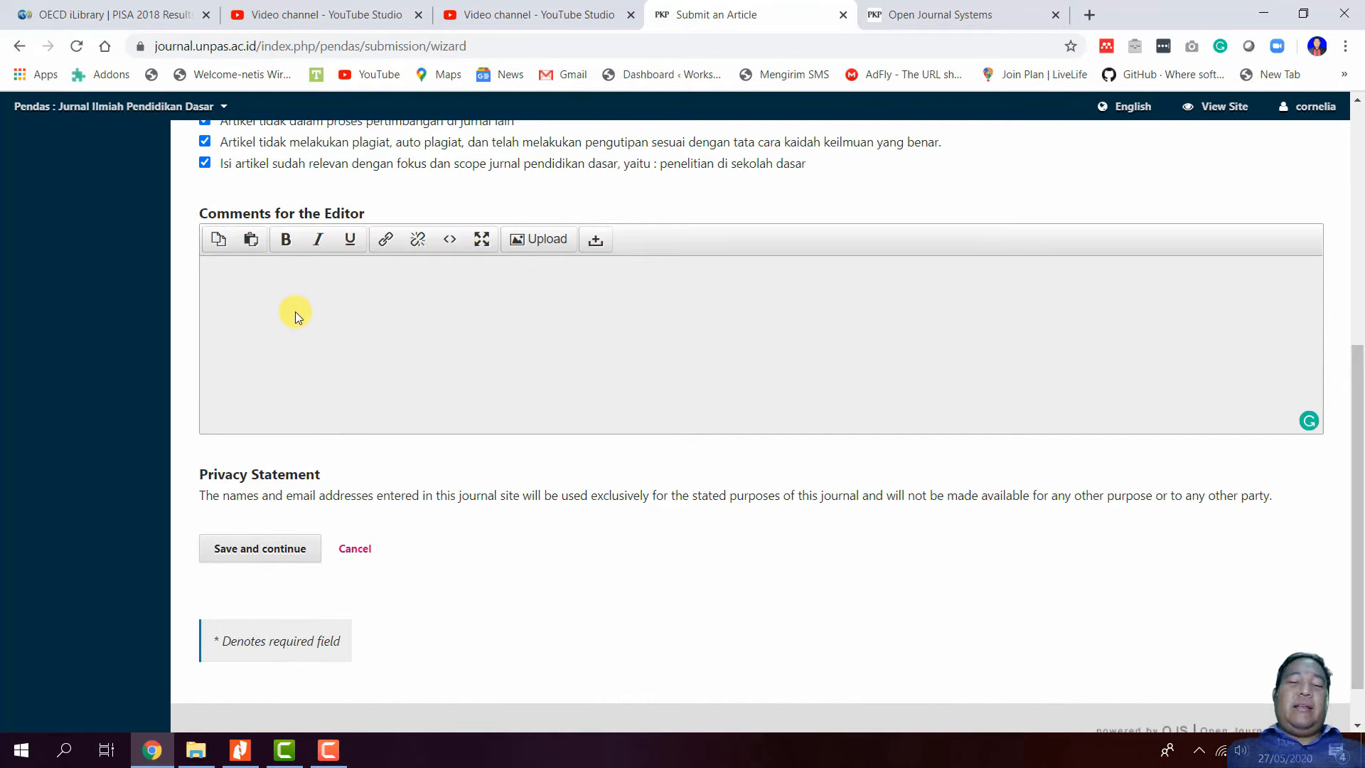
- Leave the editor comment 'Mohon untuk diberikan masukan agar artikel saya dapat dit…' and save step 1
text(Mohon untuk di)
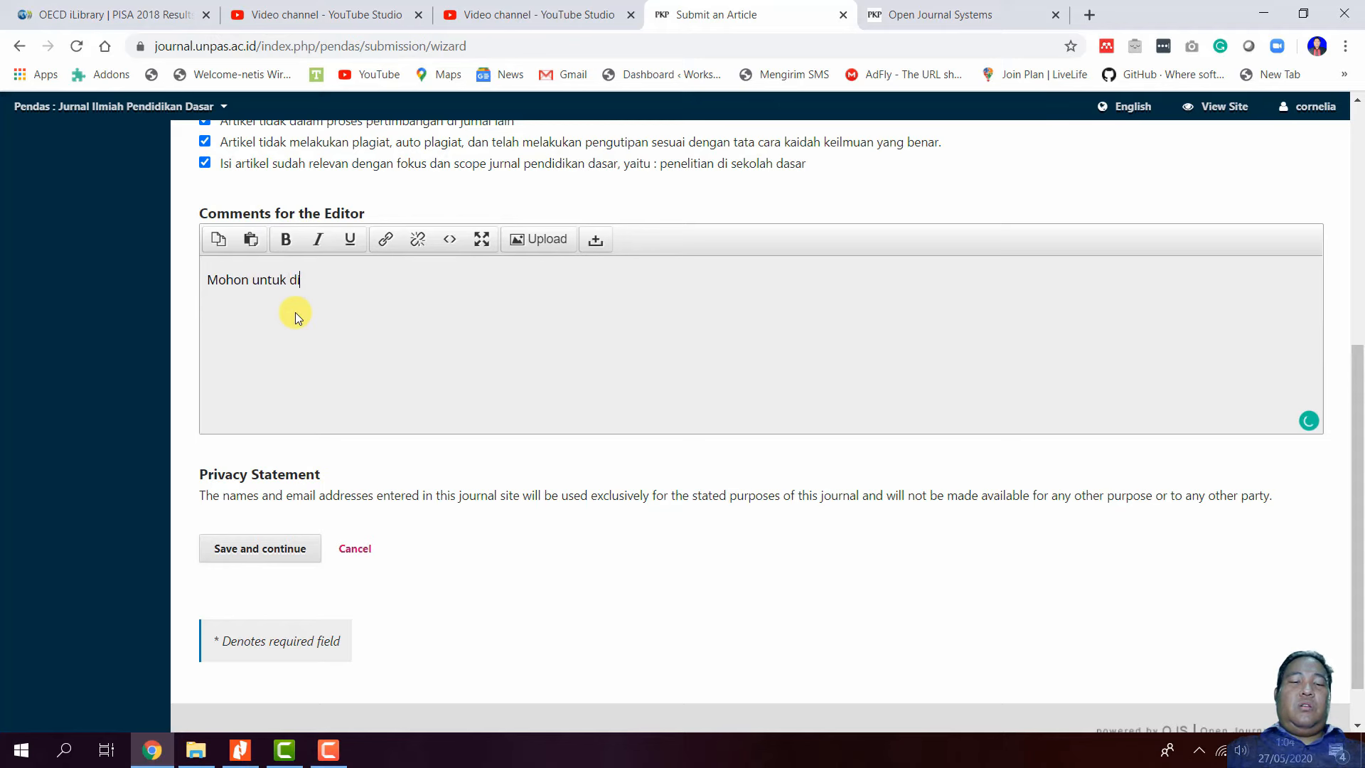
text(berikan ma)
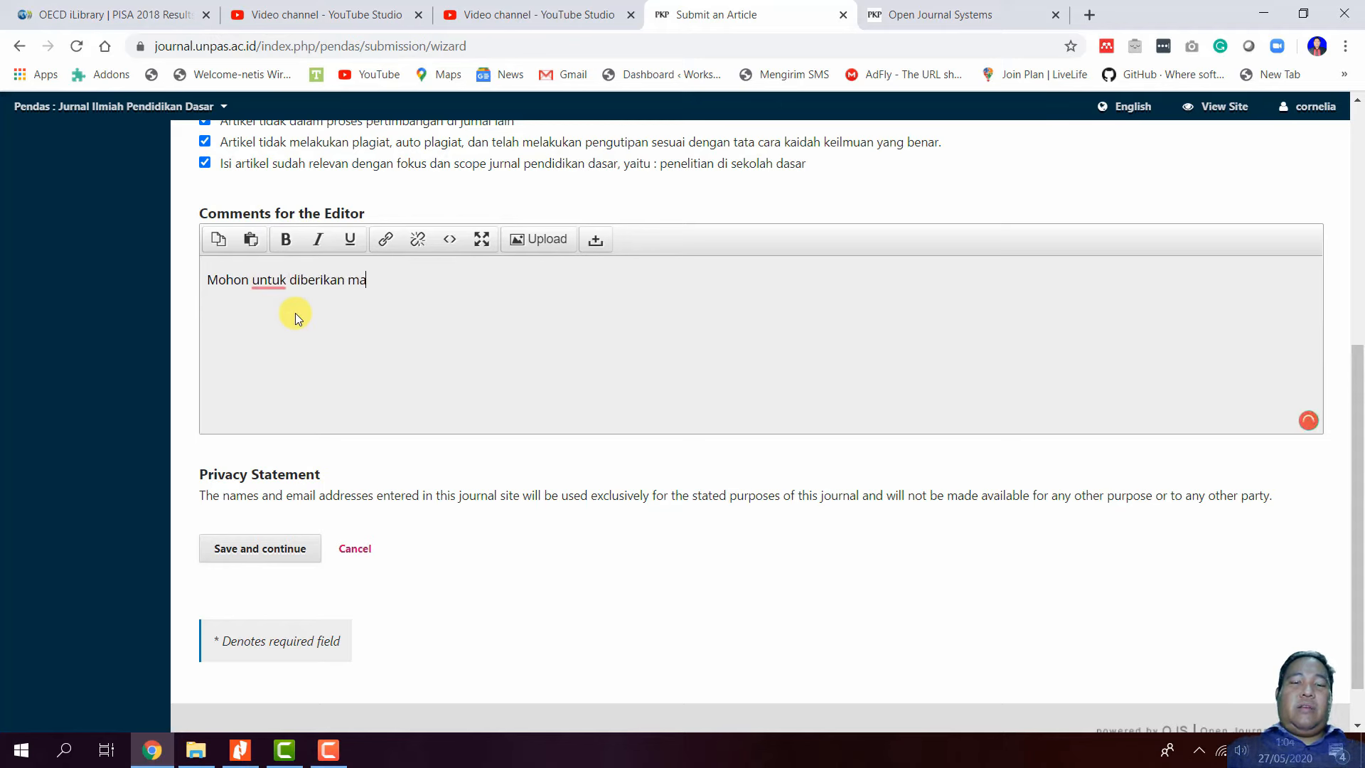
text(sukan agar )
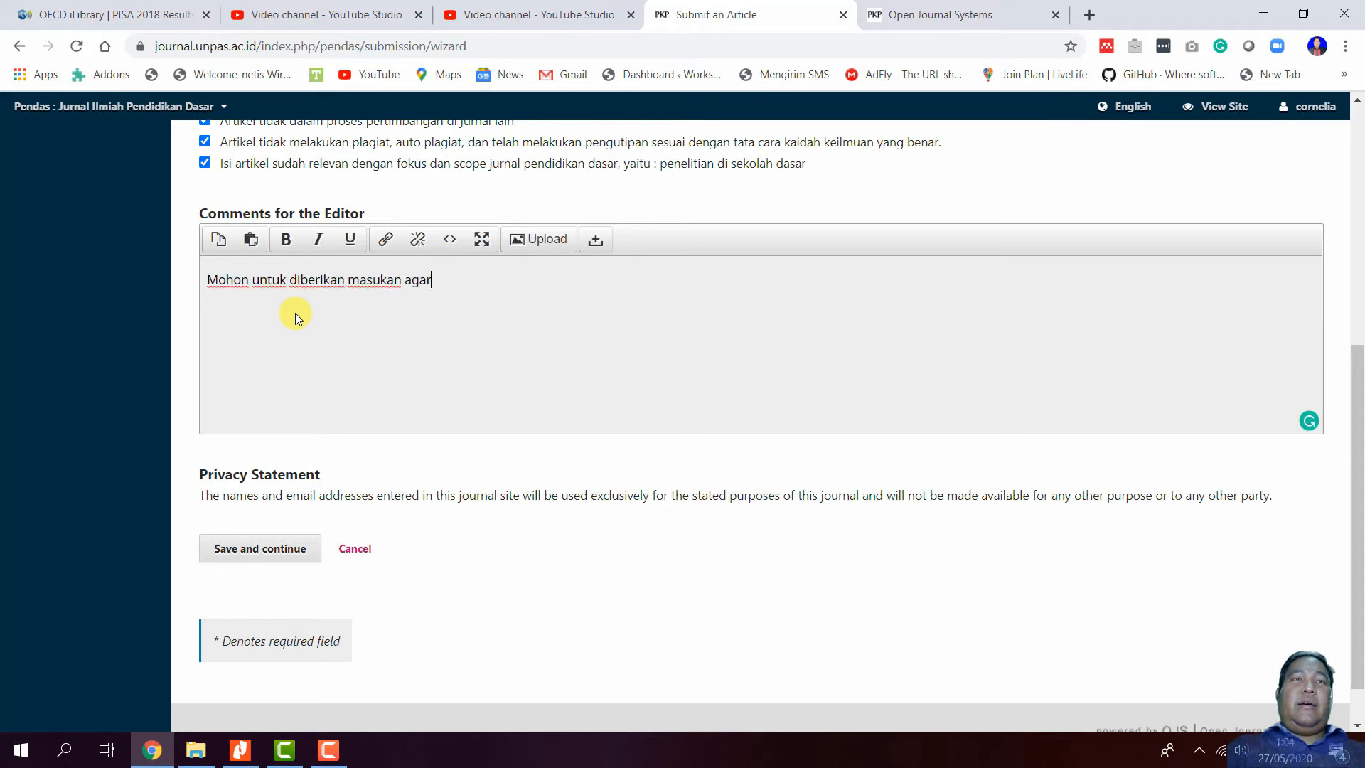
text(ar)
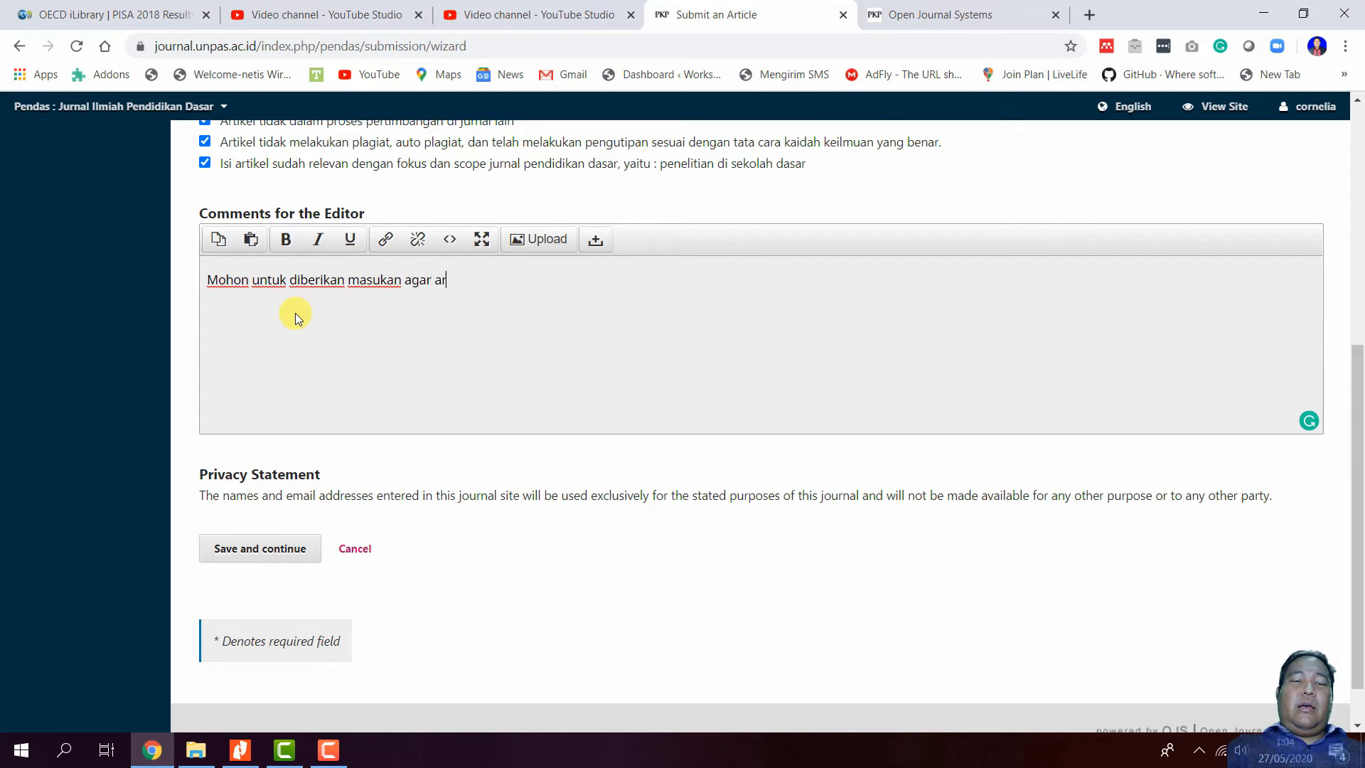
text(tikel saya dapat diterbitkan di jurnal ini.)
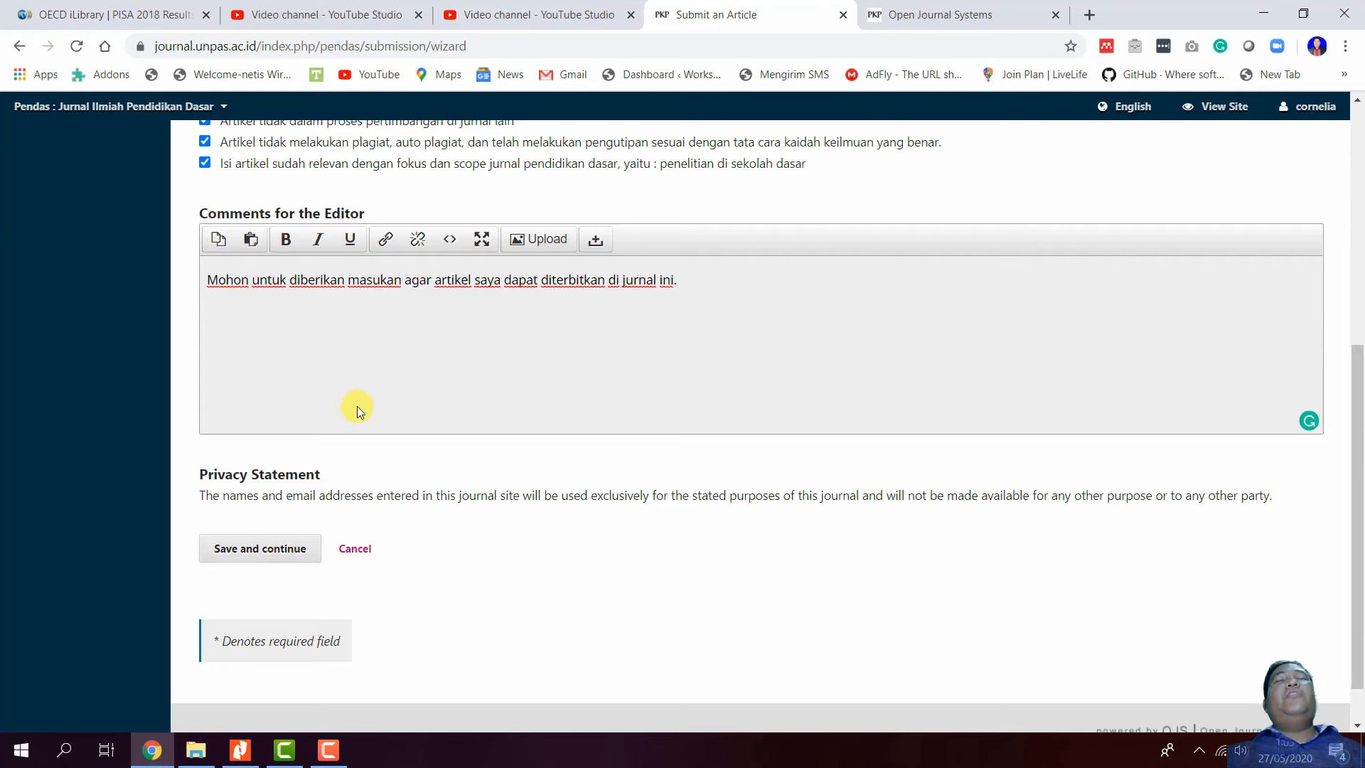
scroll(307, 404, up, 1)
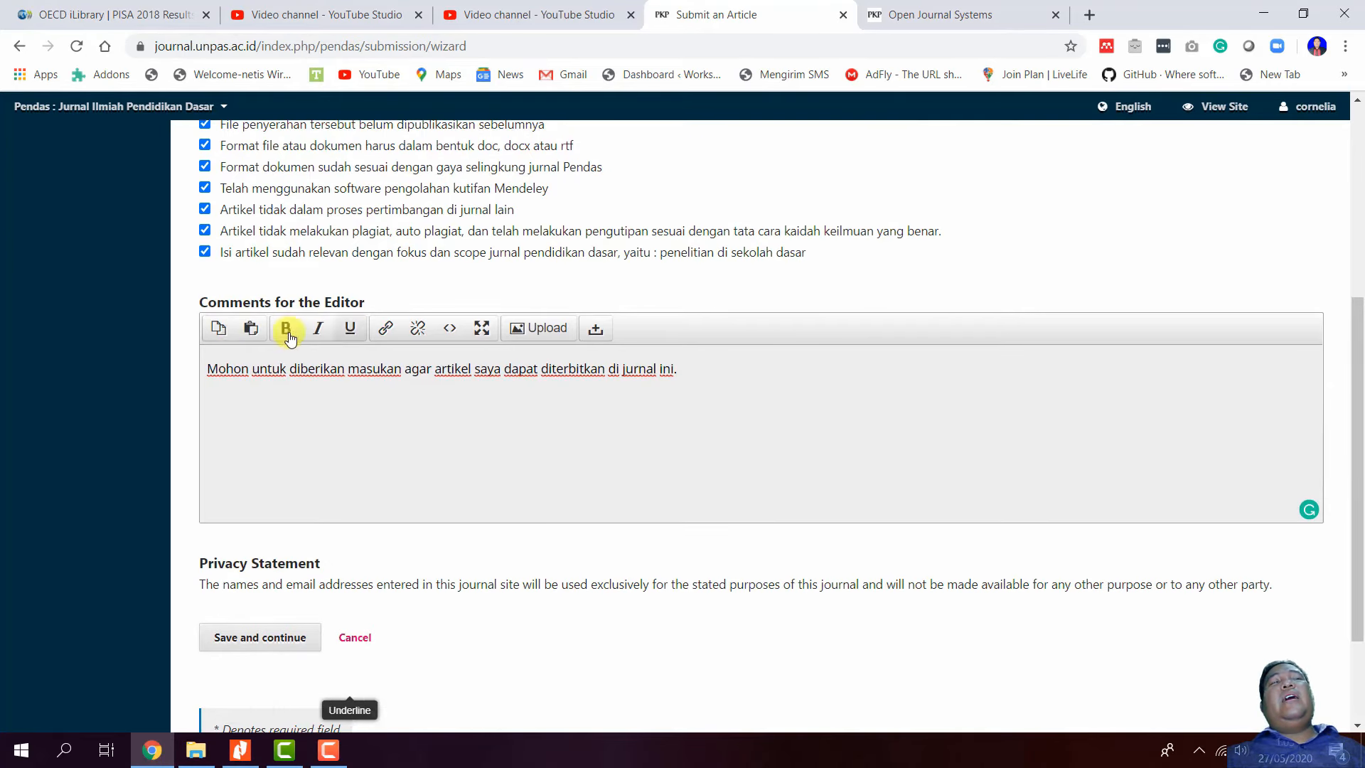
scroll(475, 432, up, 1)
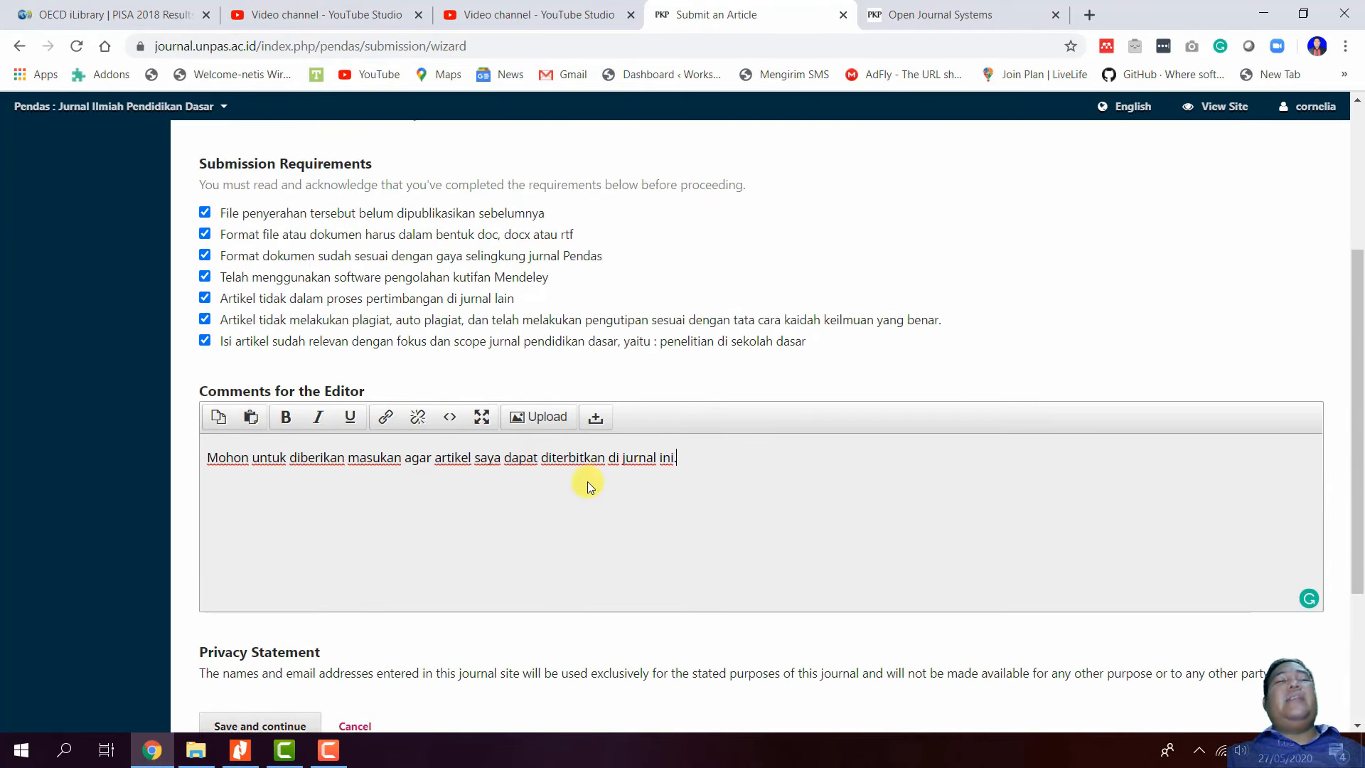
scroll(588, 481, down, 2)
click(250, 559)
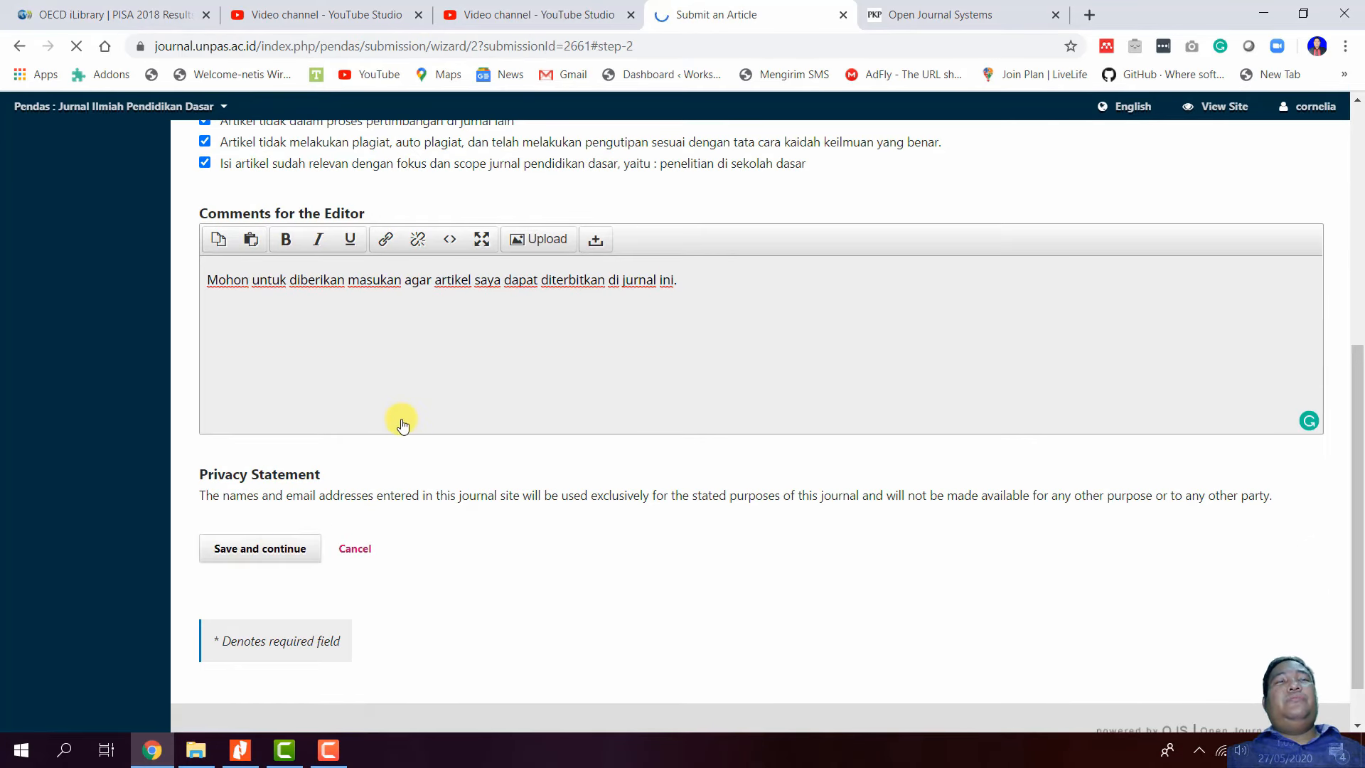
- Upload Template-Jurnal-Pendas-Jadi.docx as the Article Text component
scroll(403, 426, up, 3)
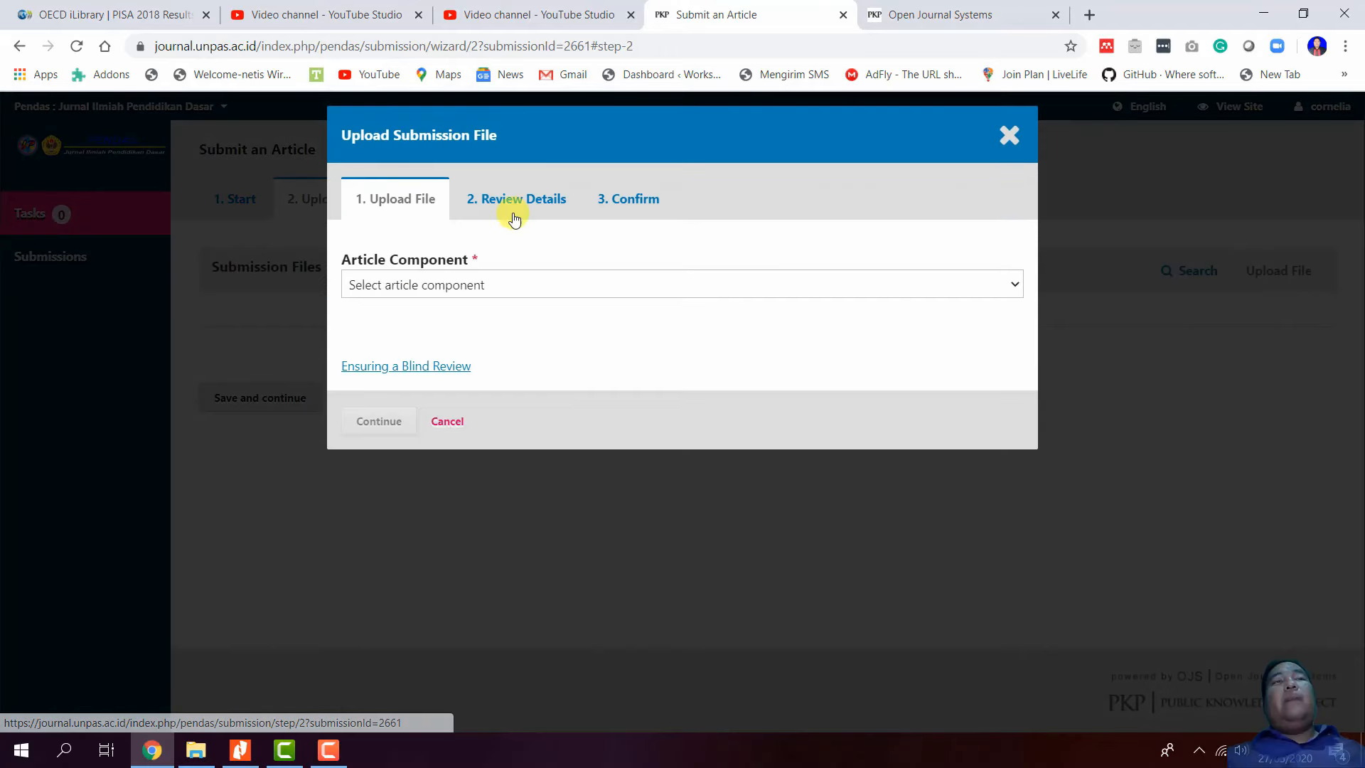
click(524, 288)
click(523, 288)
click(524, 288)
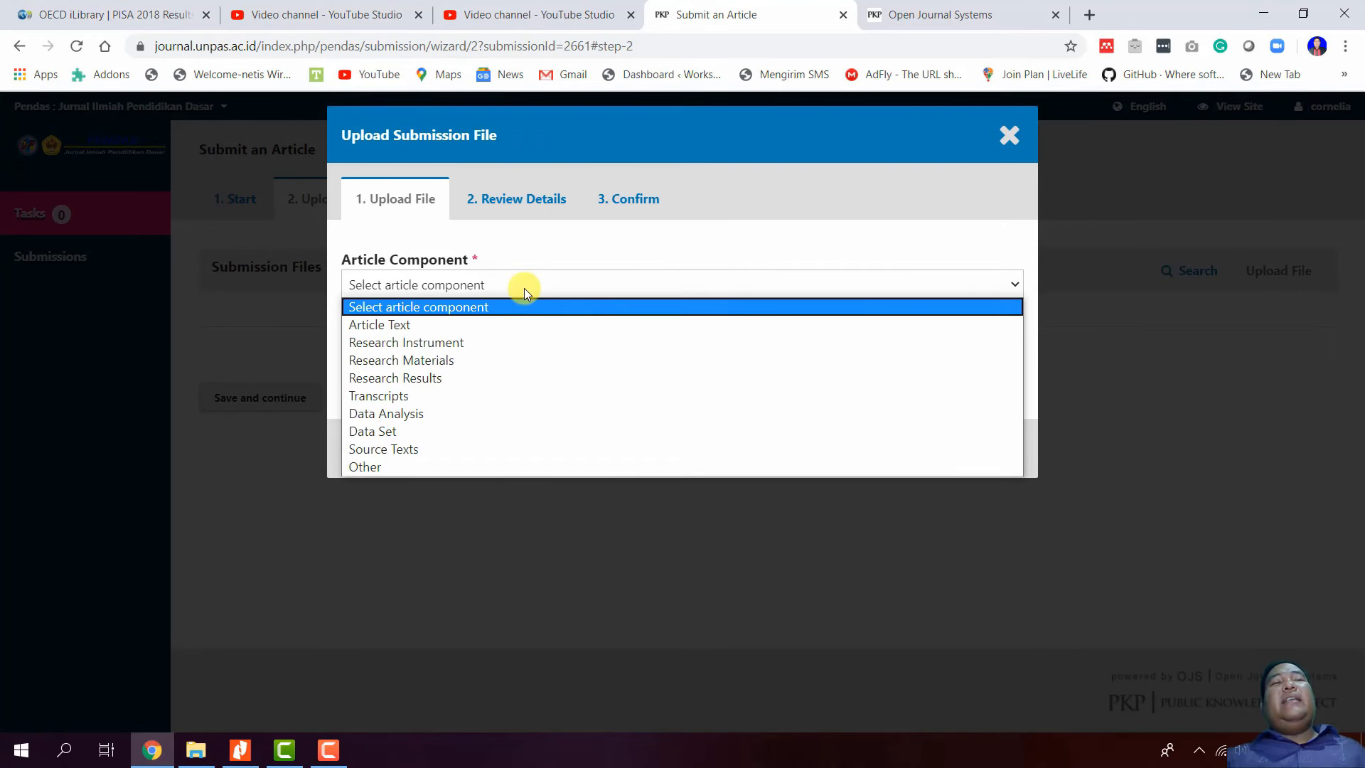
click(553, 325)
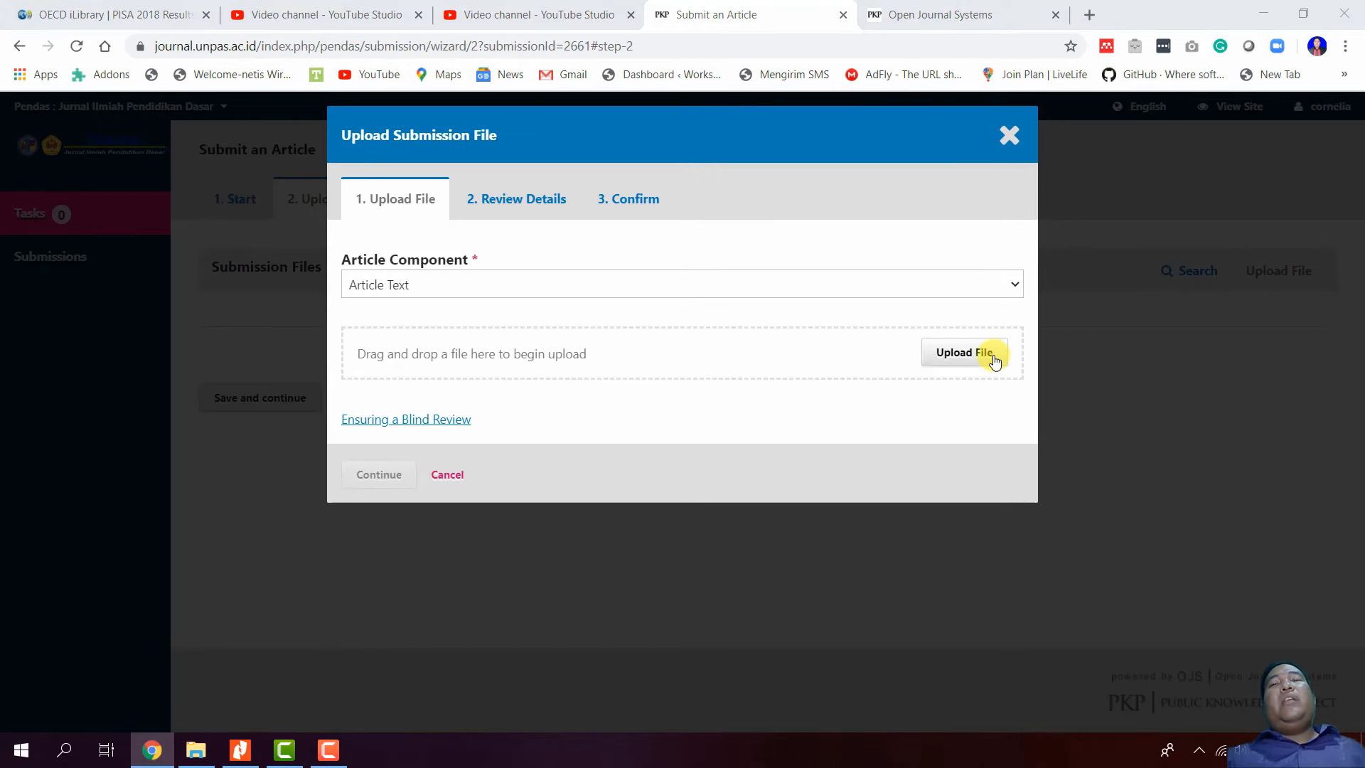
click(994, 359)
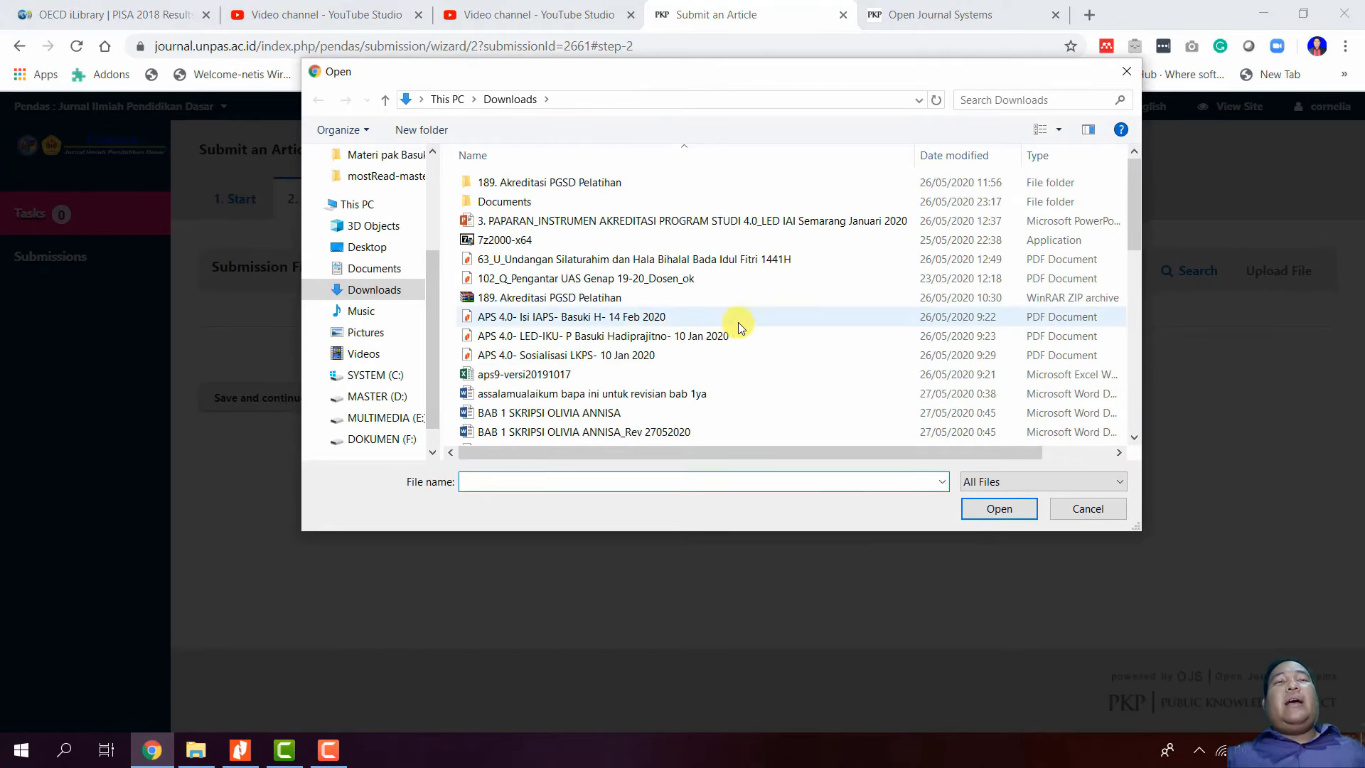
scroll(744, 324, down, 6)
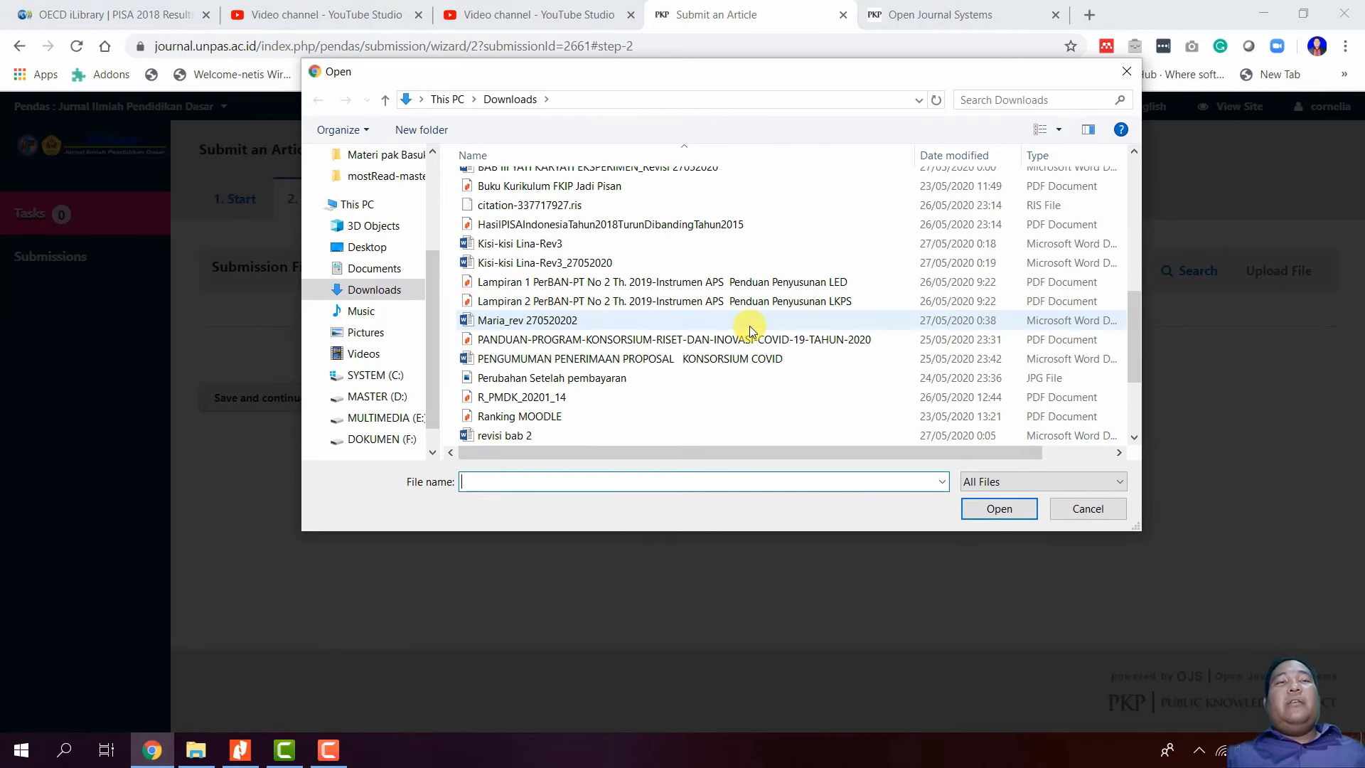
scroll(750, 326, down, 2)
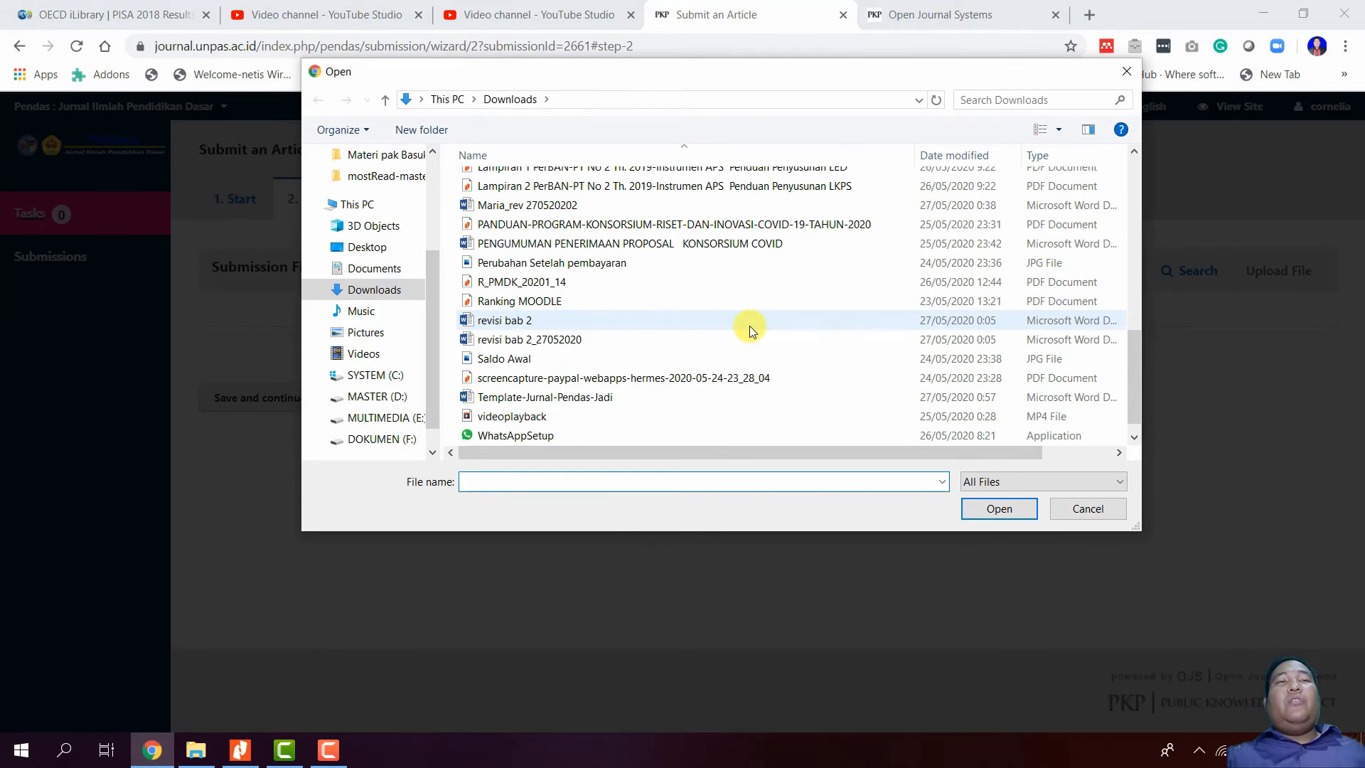
double_click(664, 395)
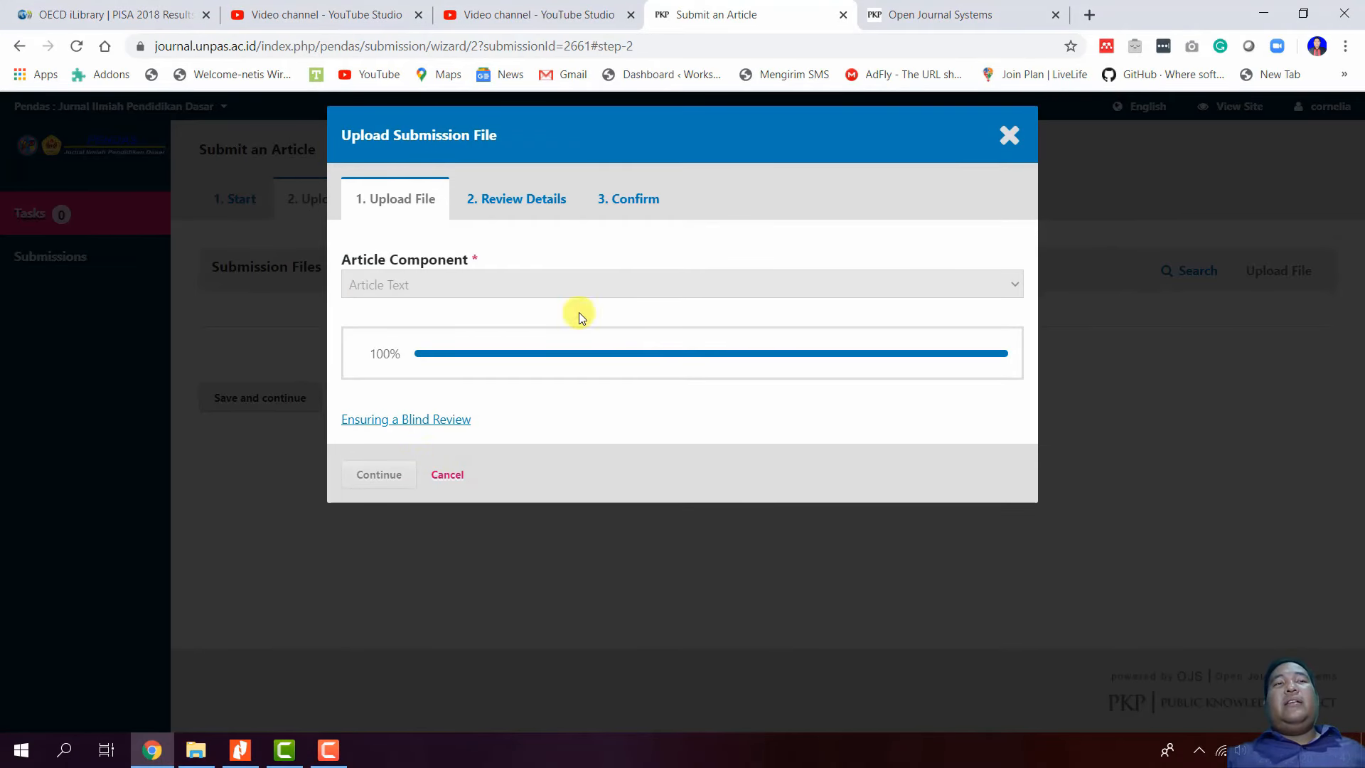
click(398, 477)
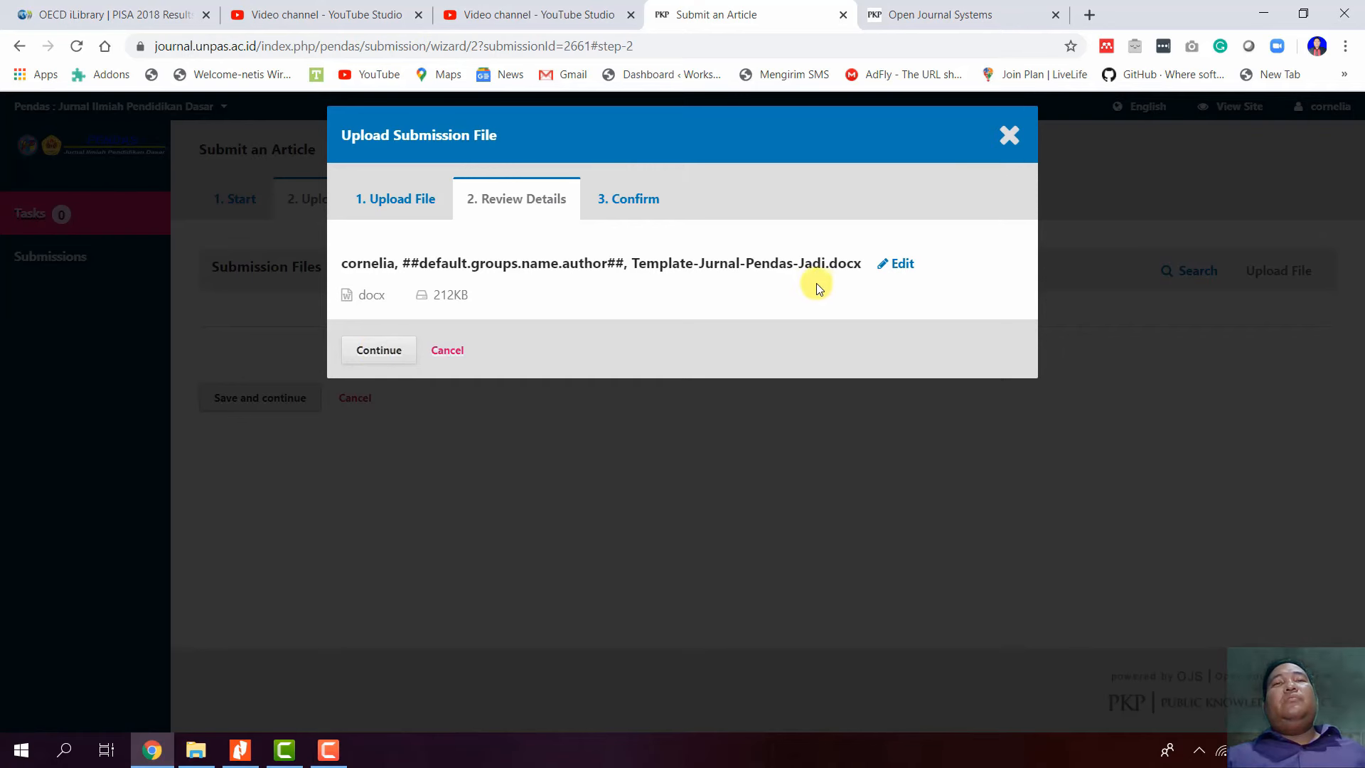
- Review the uploaded file's name, confirm its details, and begin adding another file
click(902, 264)
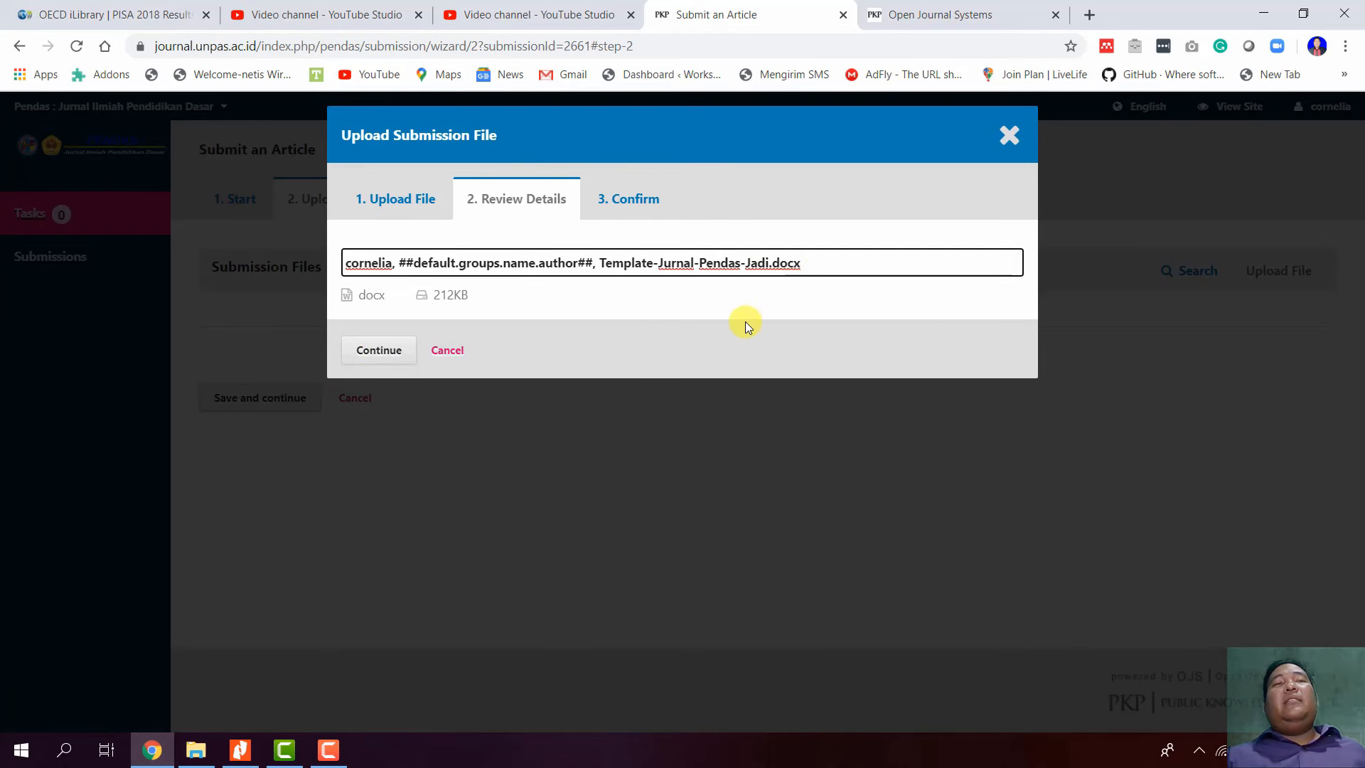
click(646, 300)
click(371, 352)
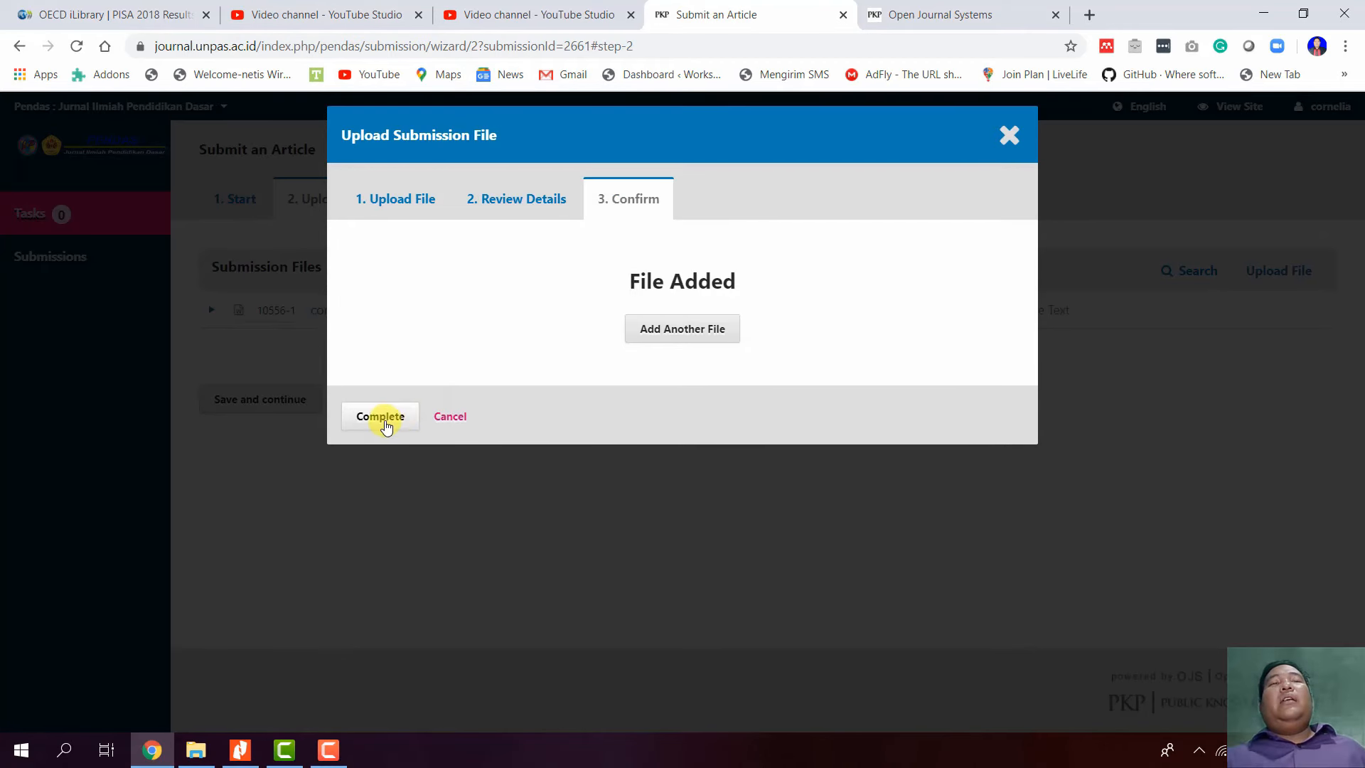
click(724, 323)
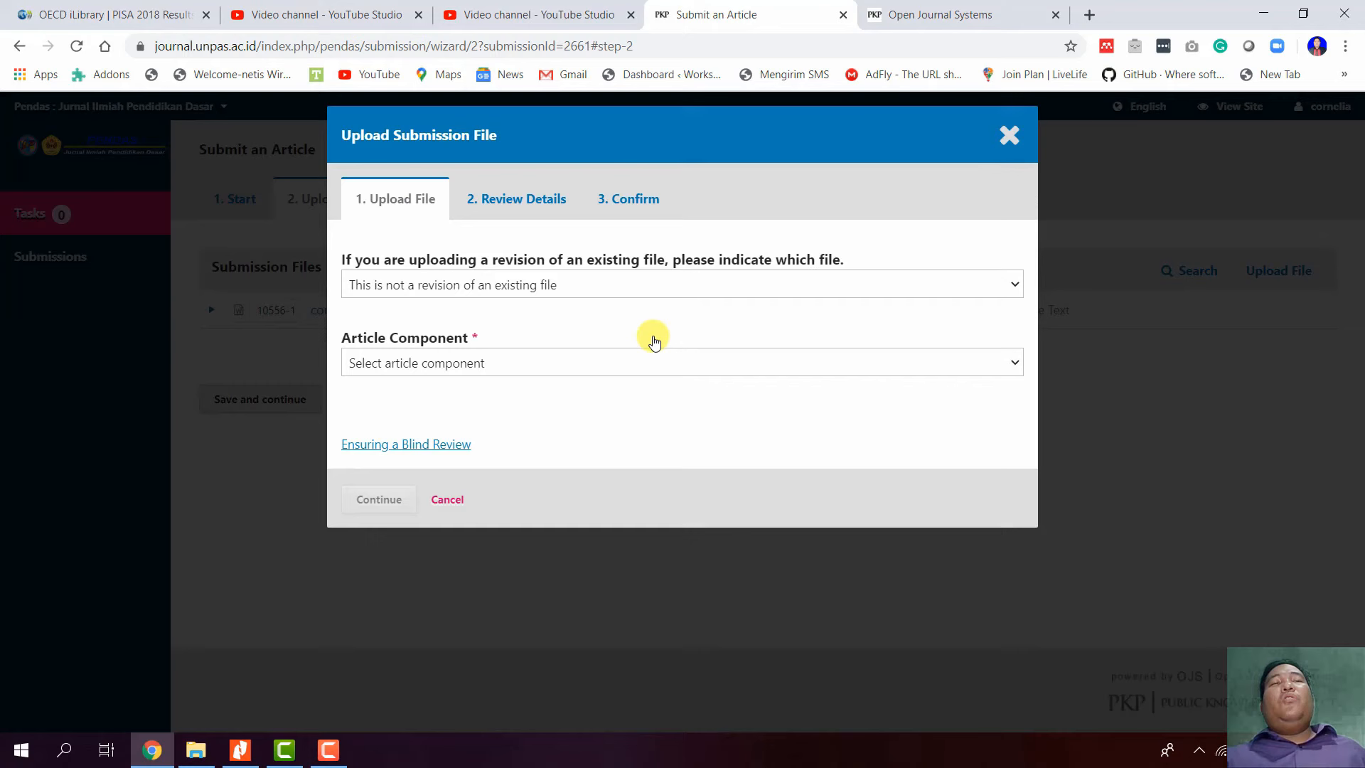
- Mark the extra file as Research Results, then cancel that upload and save the files step
click(636, 288)
click(637, 292)
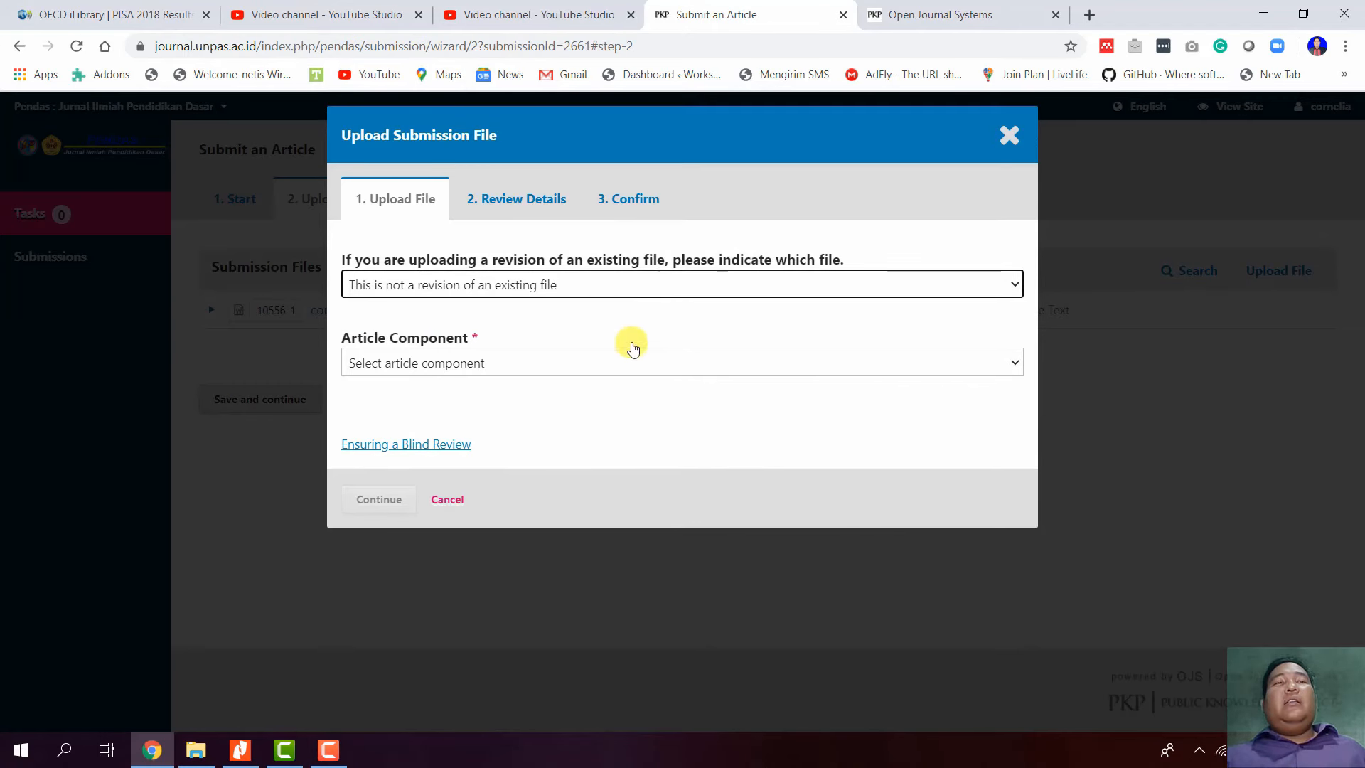
click(636, 364)
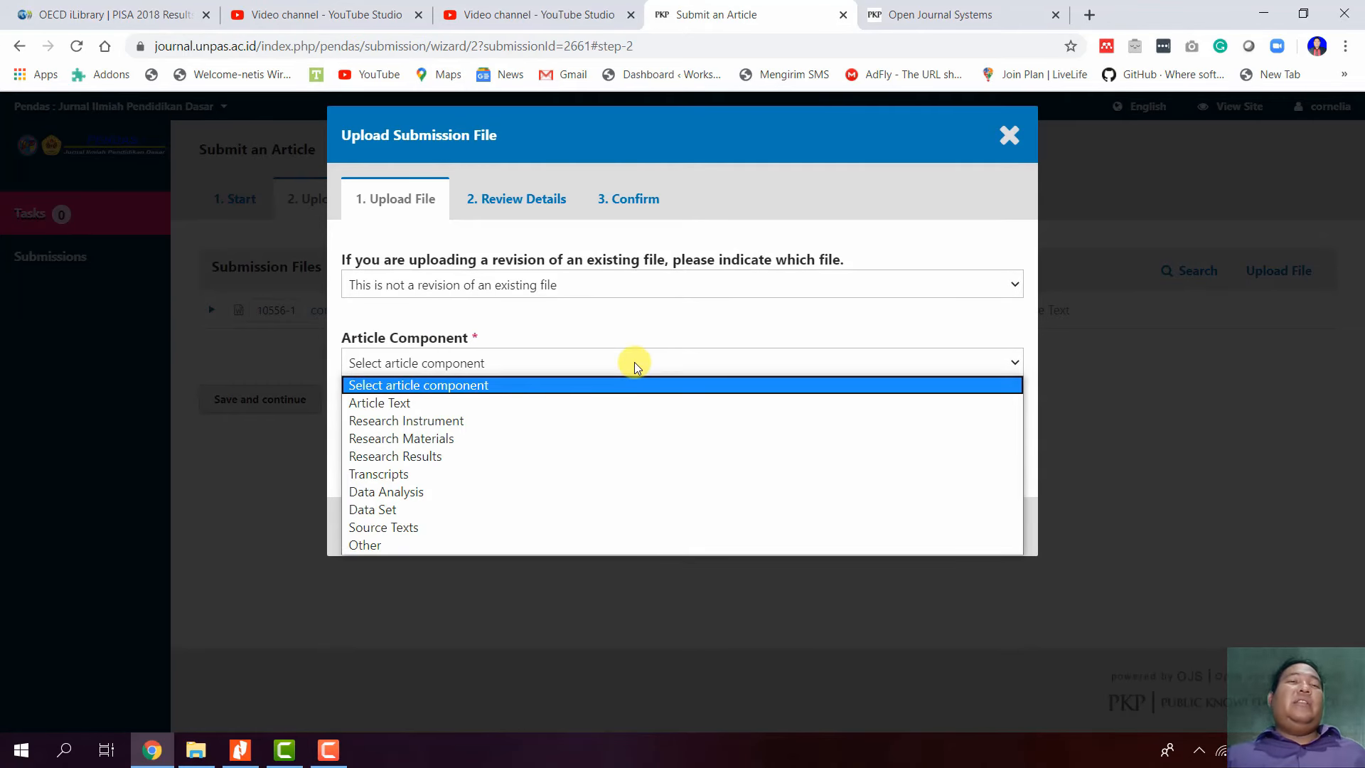
click(634, 364)
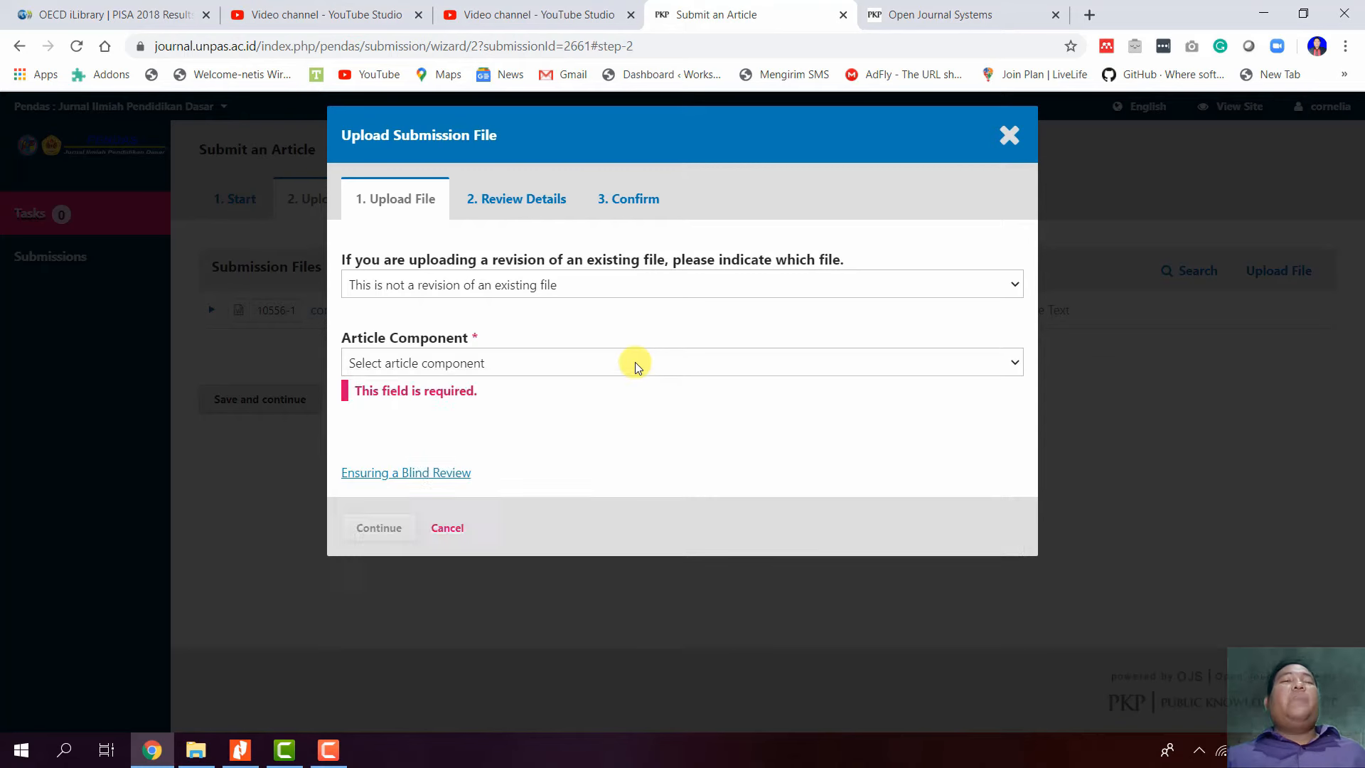
click(598, 364)
click(600, 455)
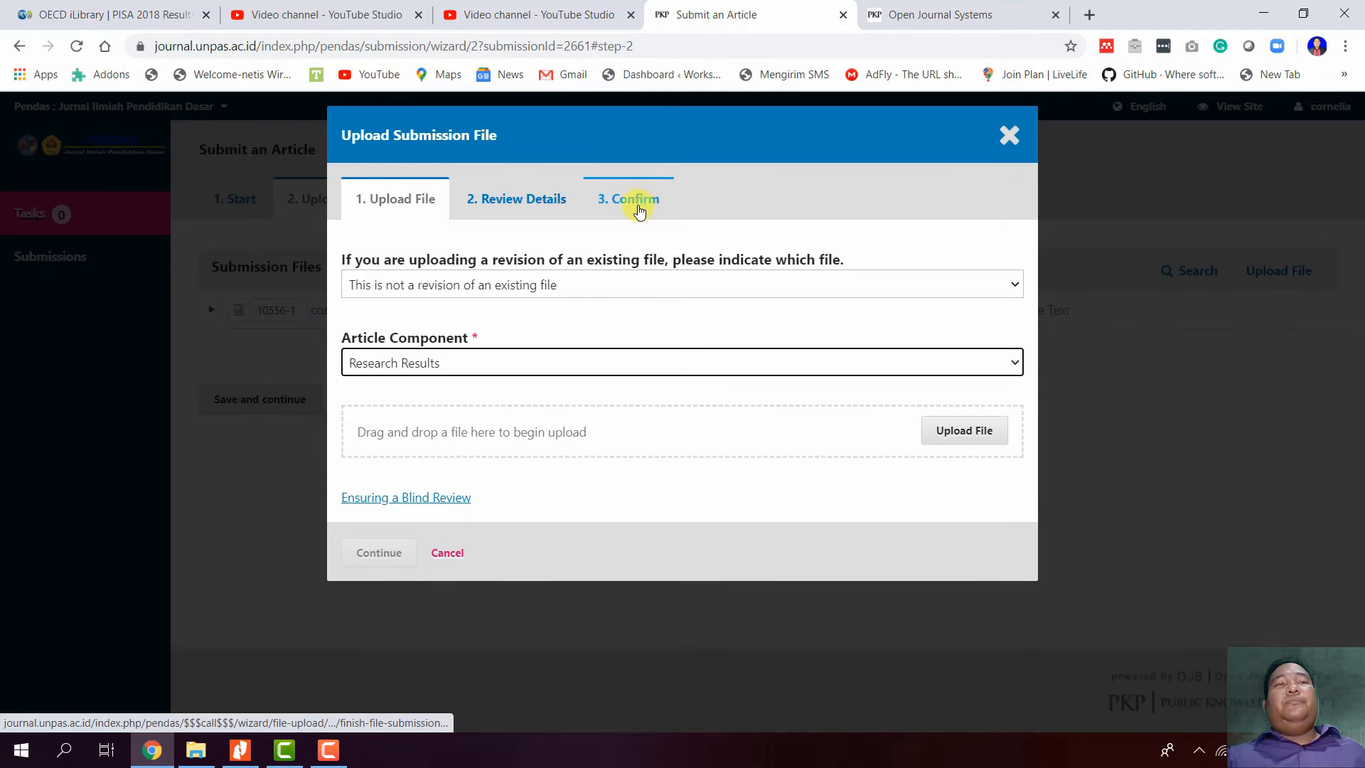
click(447, 554)
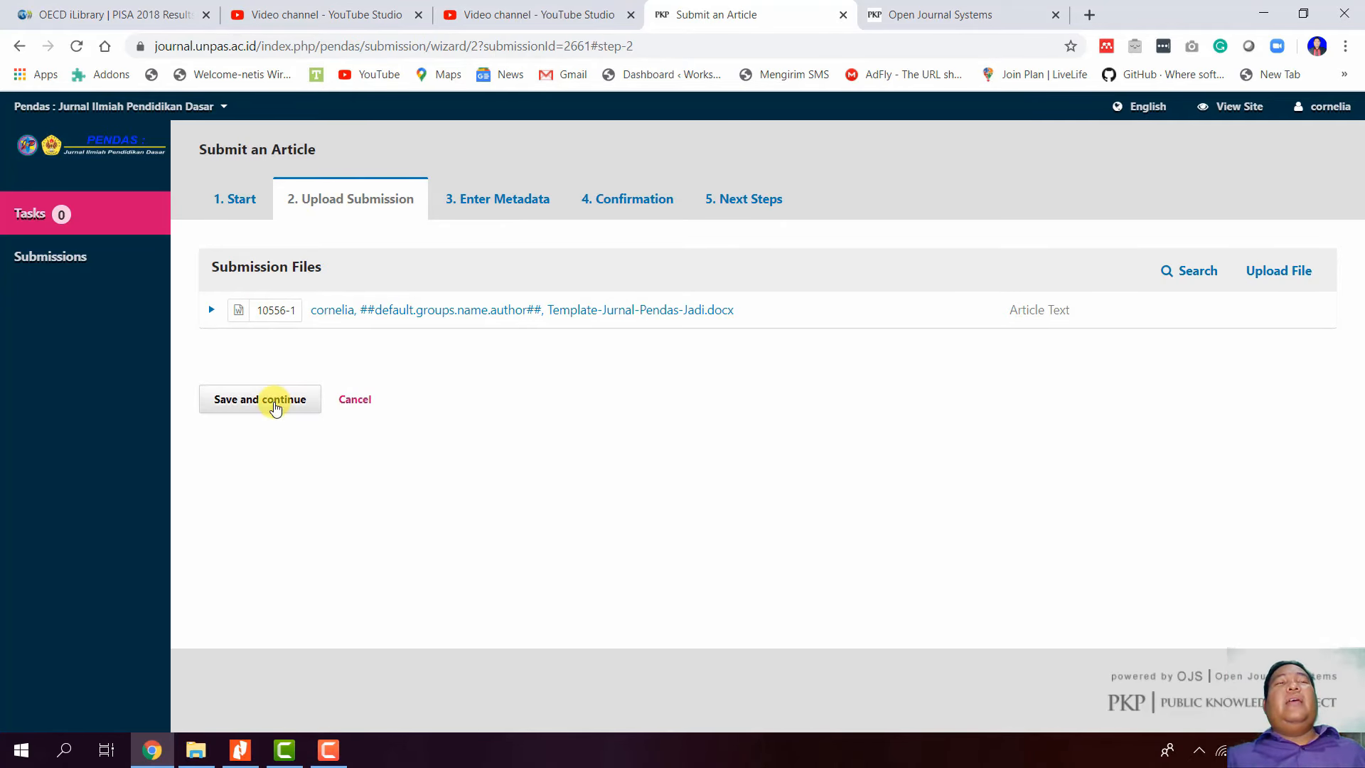
click(276, 404)
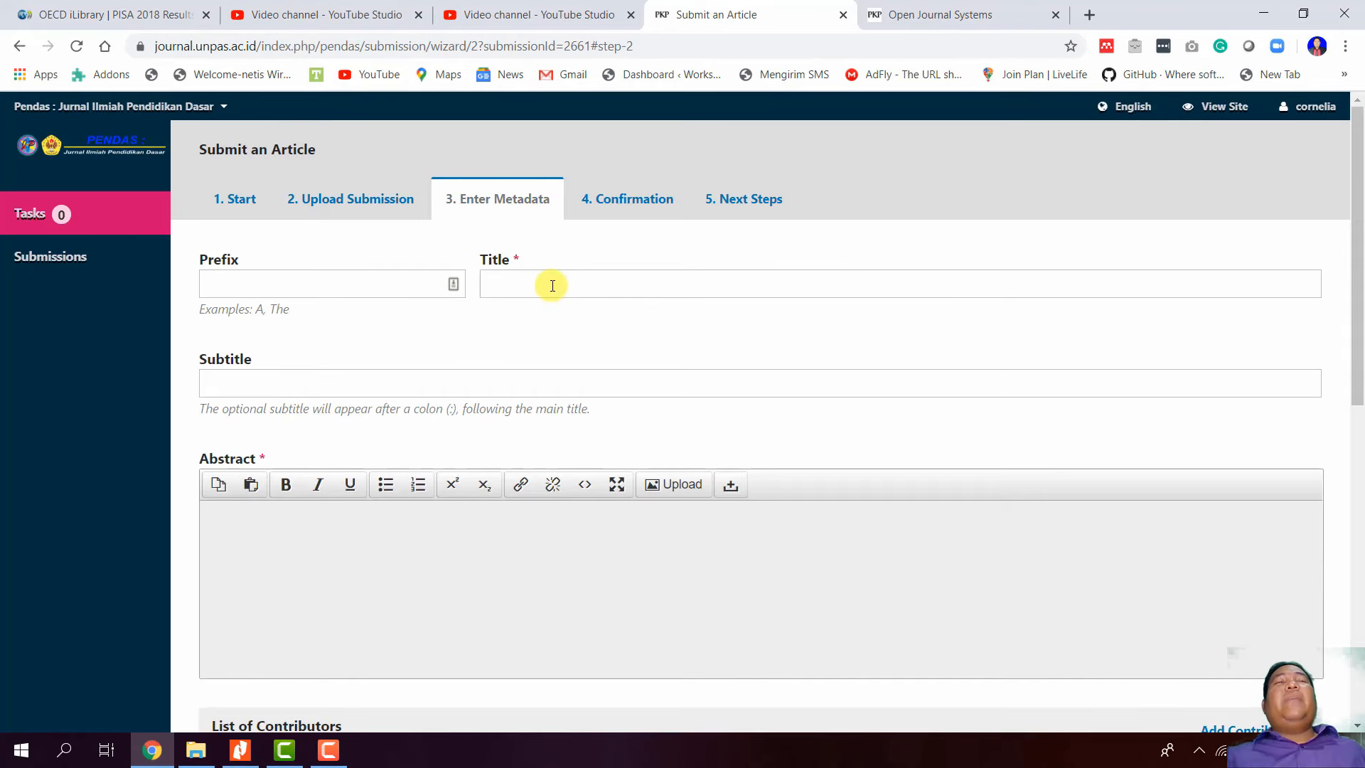
- Open Template-Jurnal-Pendas-Jadi from File Explorer's Downloads folder in Word
click(210, 758)
scroll(632, 608, down, 12)
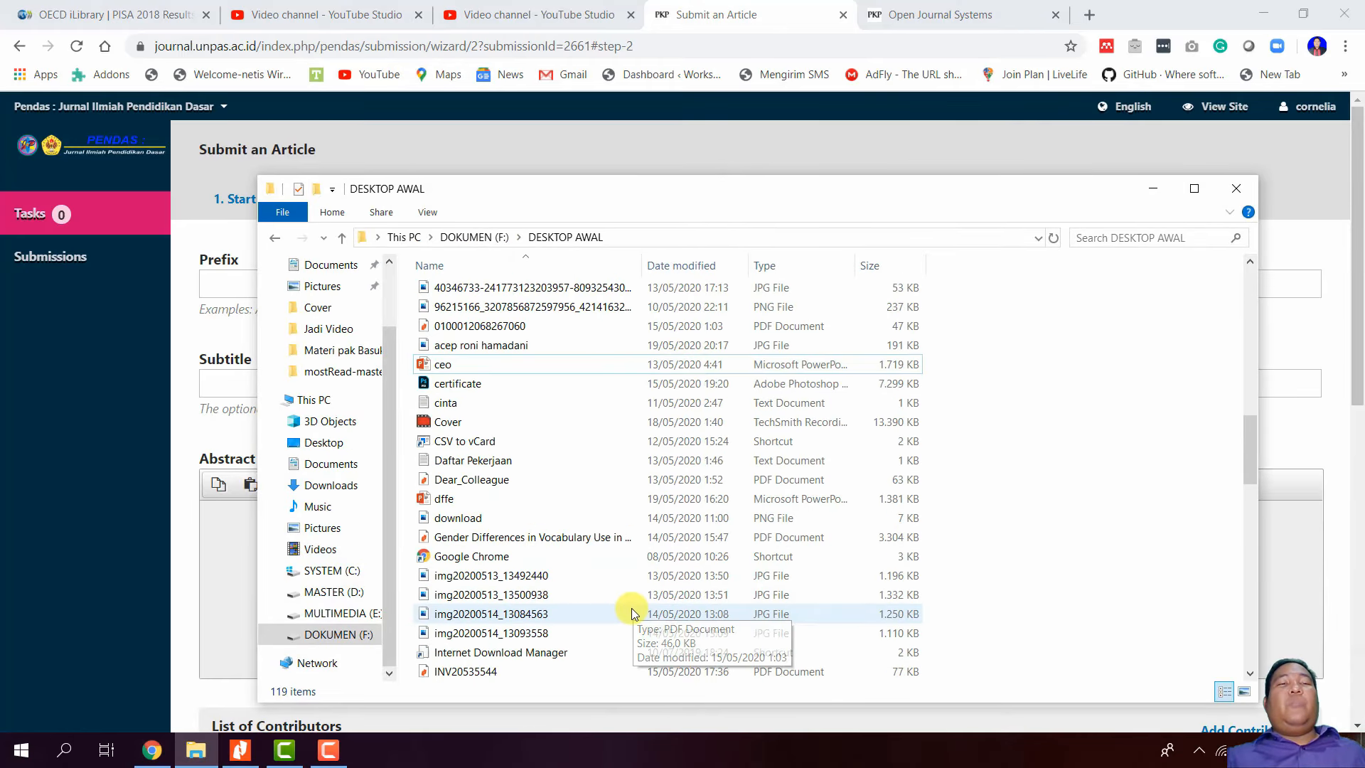
scroll(630, 614, down, 3)
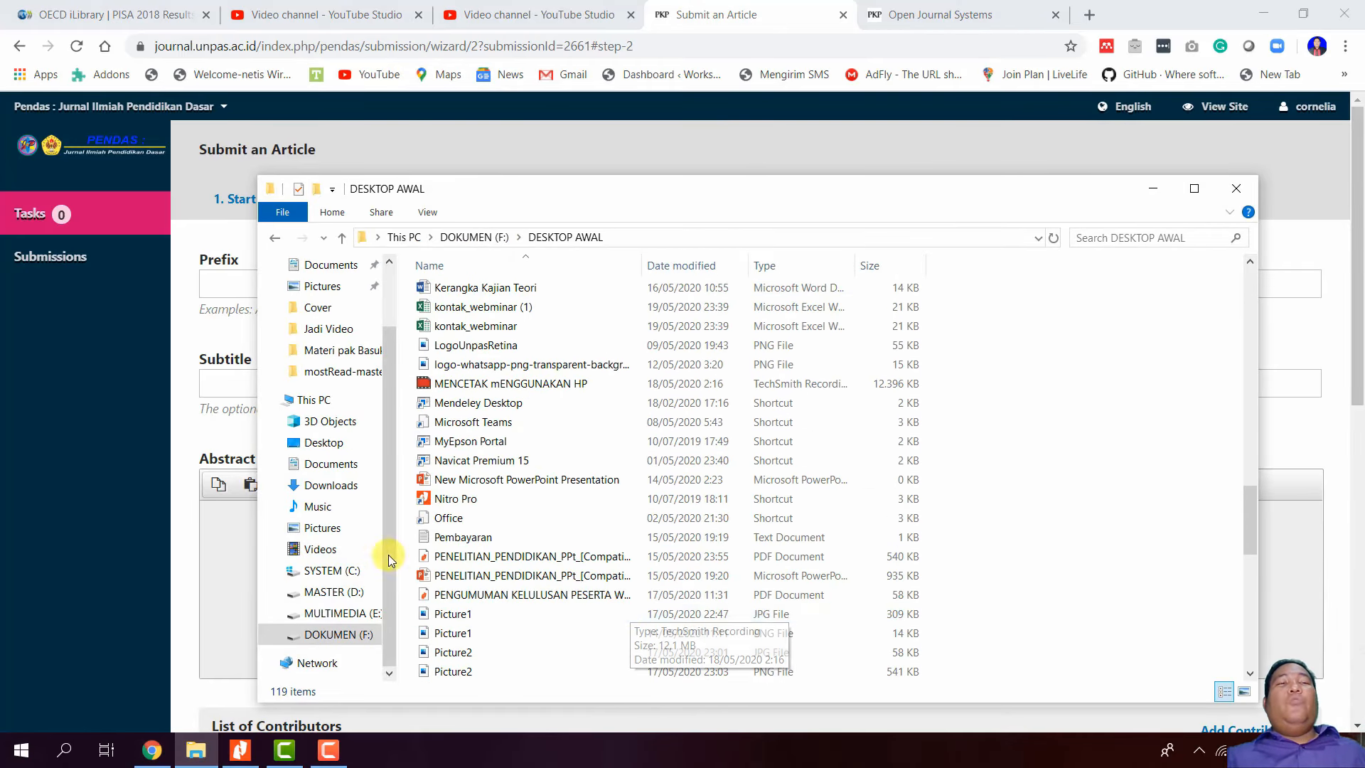
click(332, 485)
scroll(625, 529, down, 7)
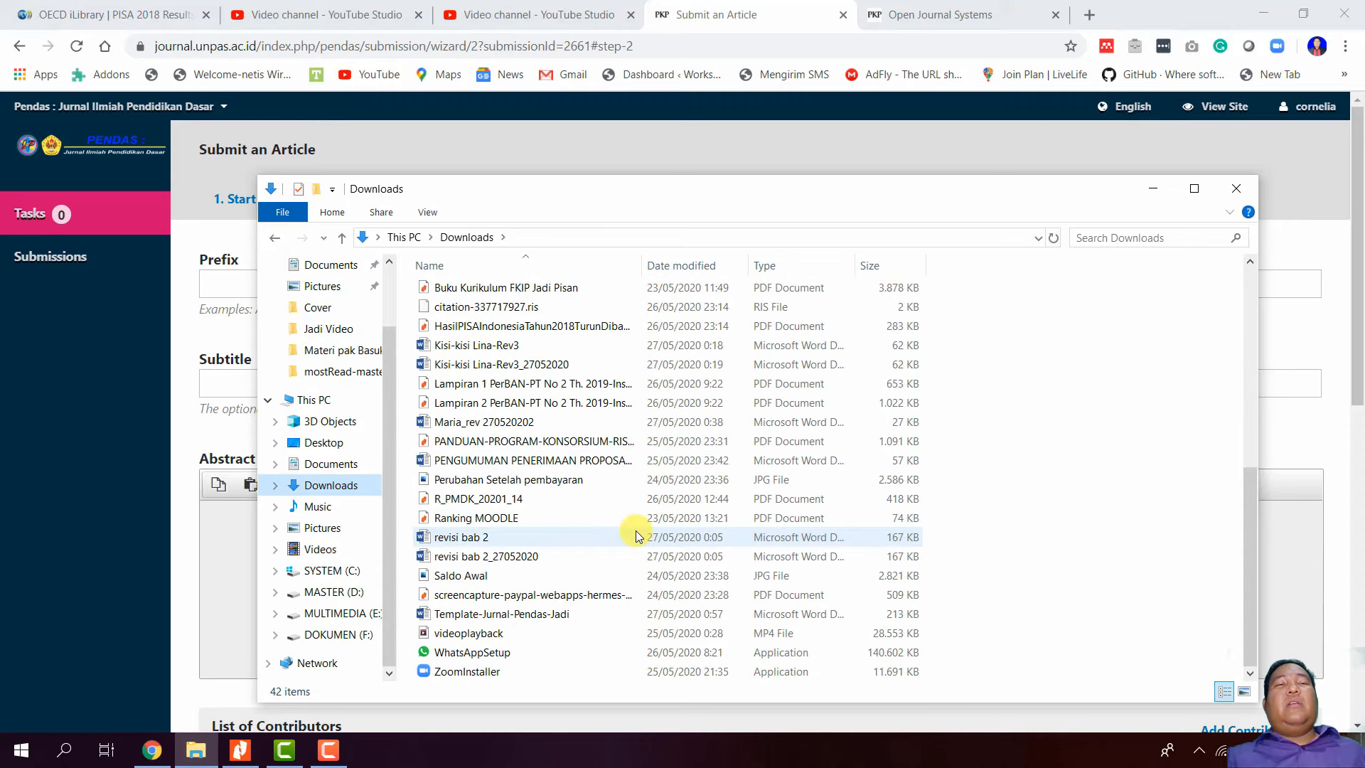
double_click(585, 614)
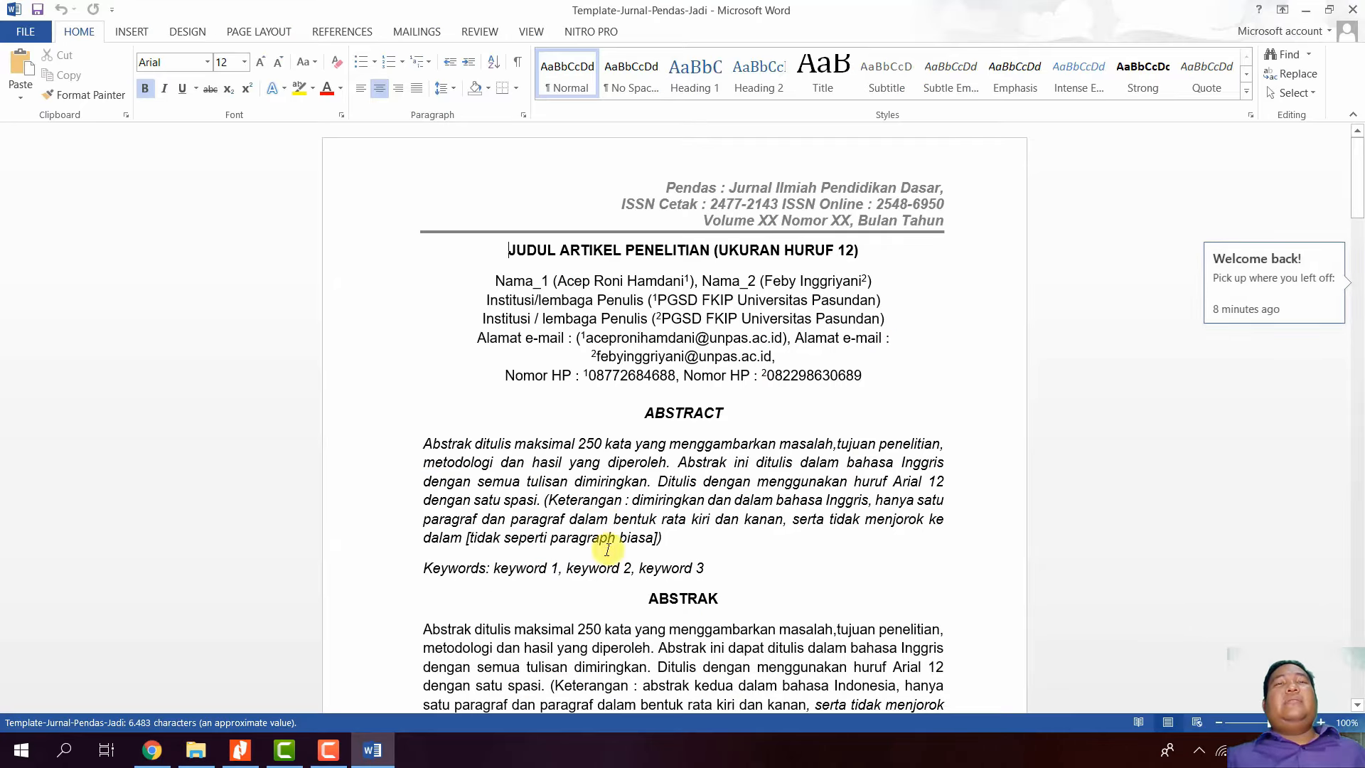
- Copy the Word title JUDUL ARTIKEL PENELITIAN and paste it into the submission's Title field
drag(509, 253, 704, 255)
right_click(704, 256)
click(742, 291)
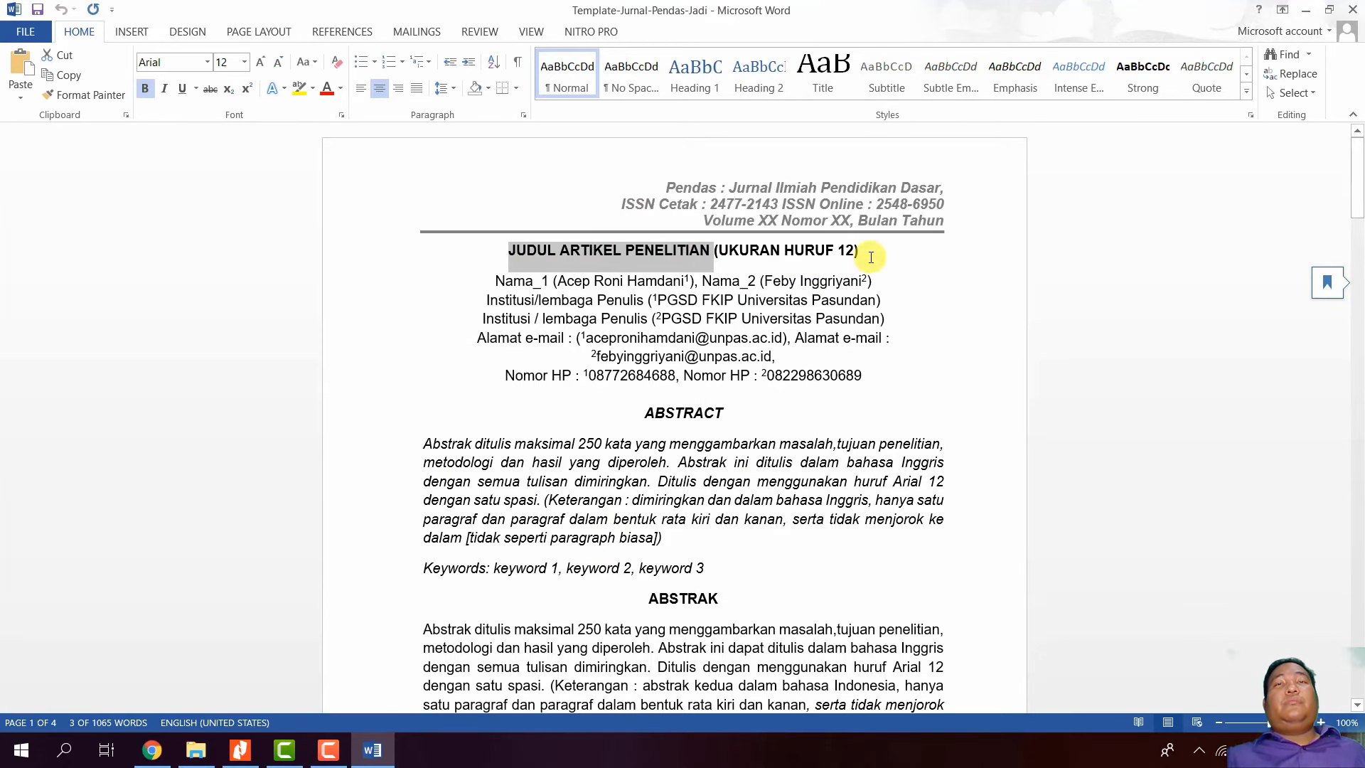
click(151, 750)
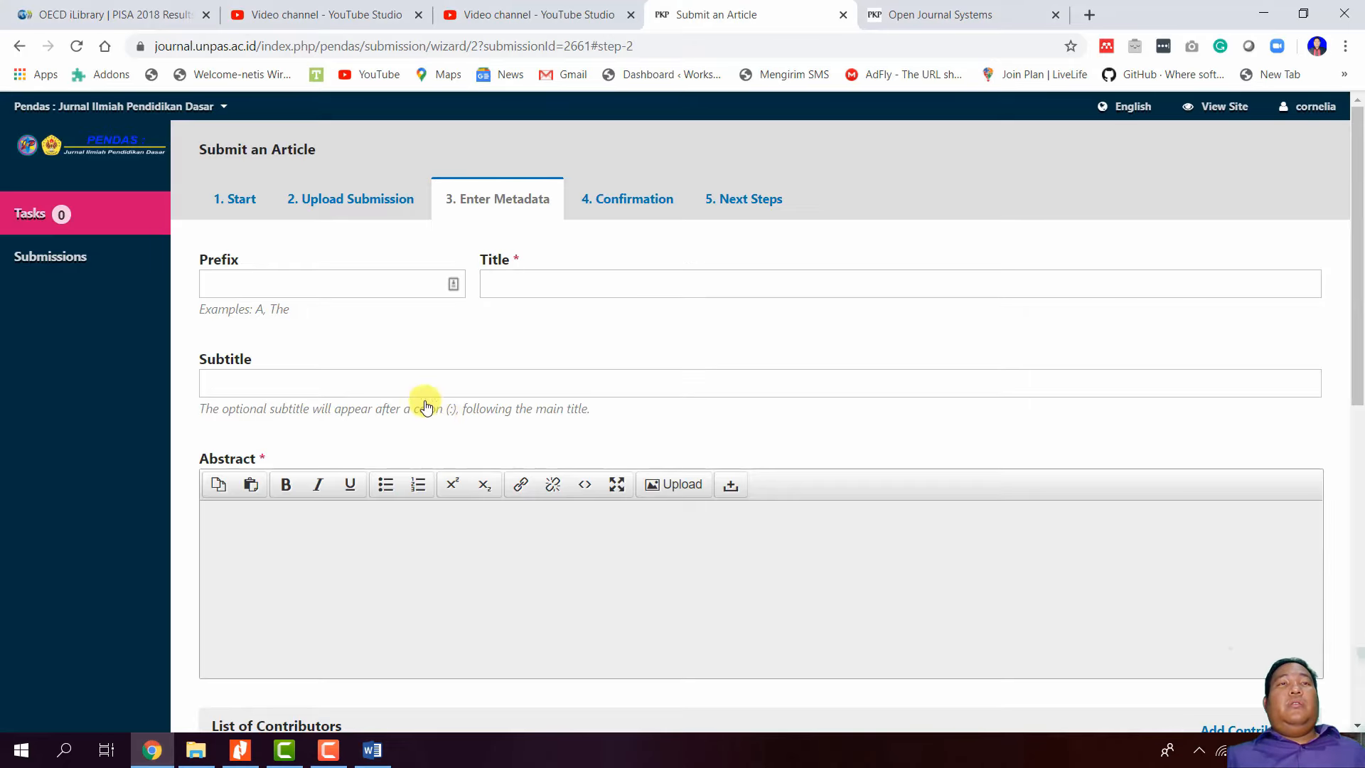
right_click(525, 283)
click(598, 420)
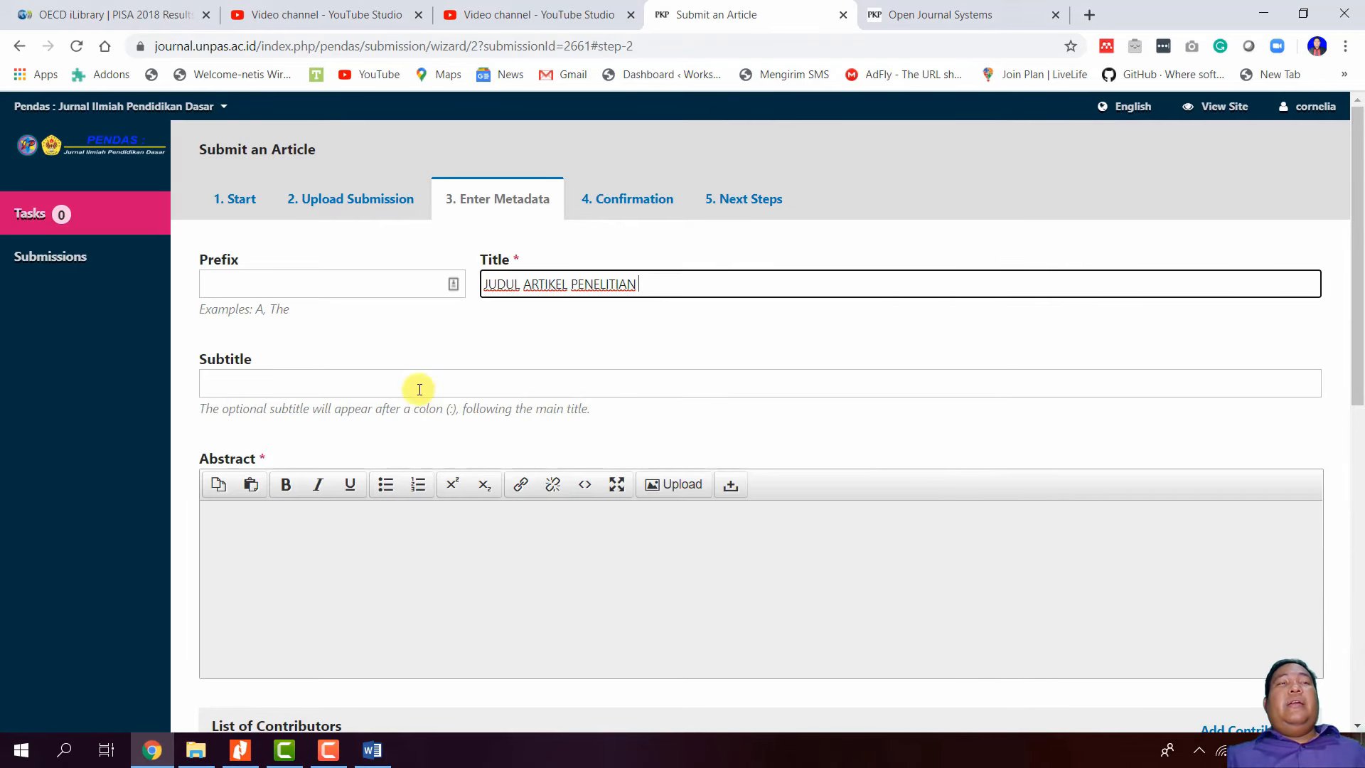
click(405, 391)
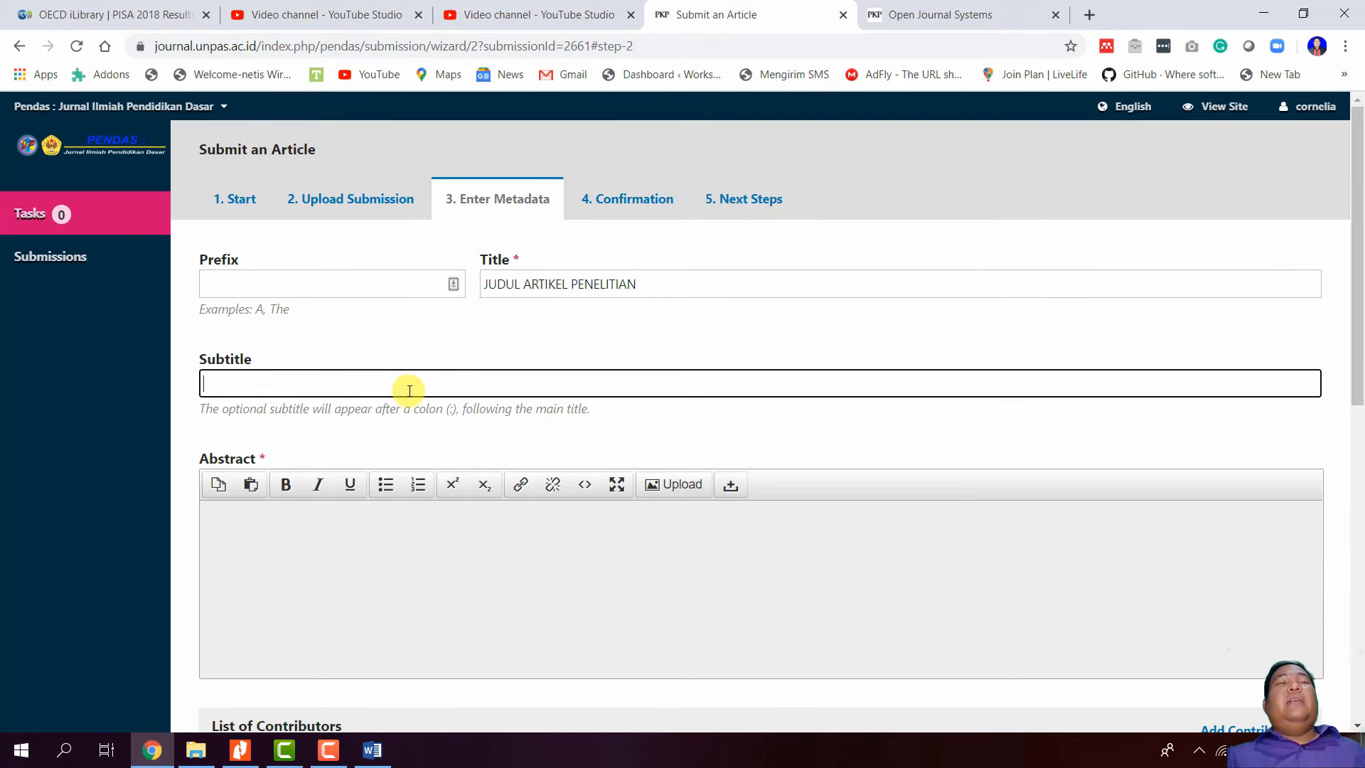
click(372, 750)
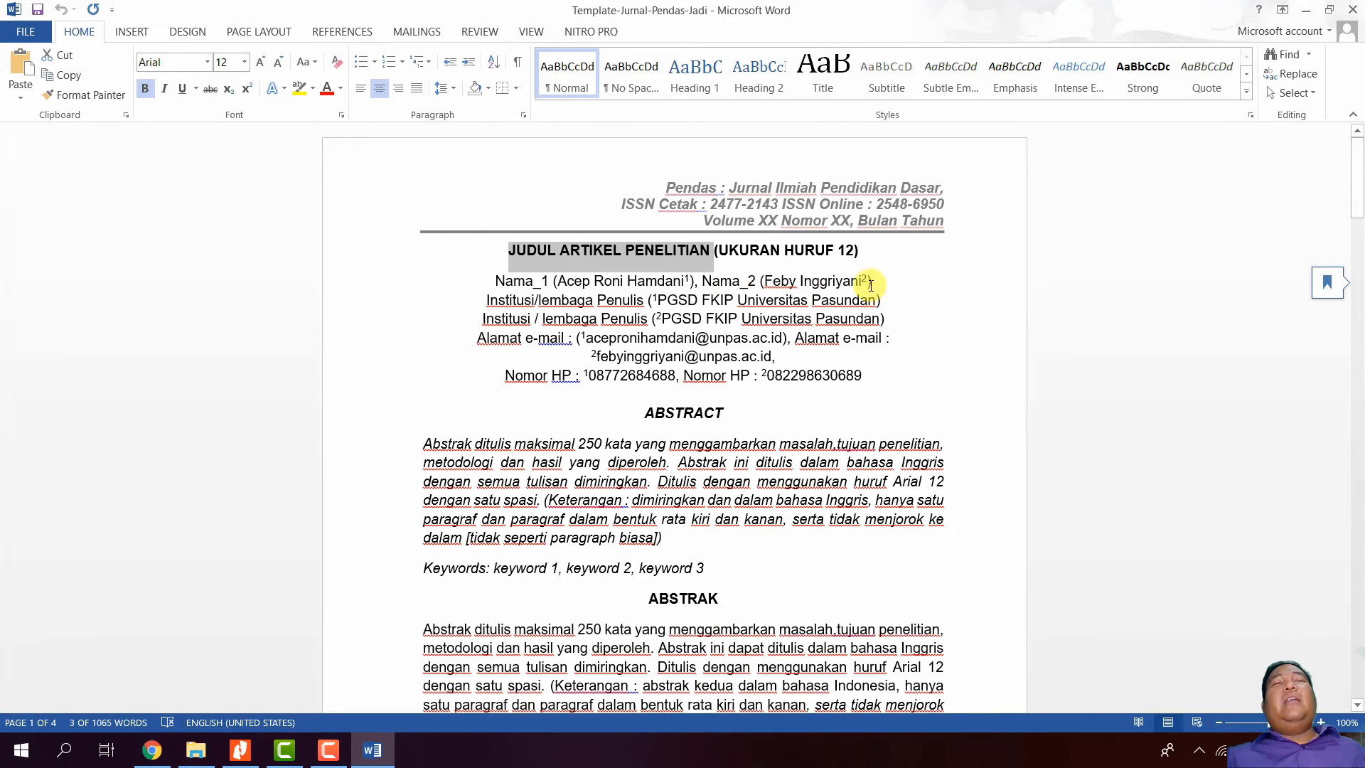
click(151, 750)
scroll(306, 610, down, 3)
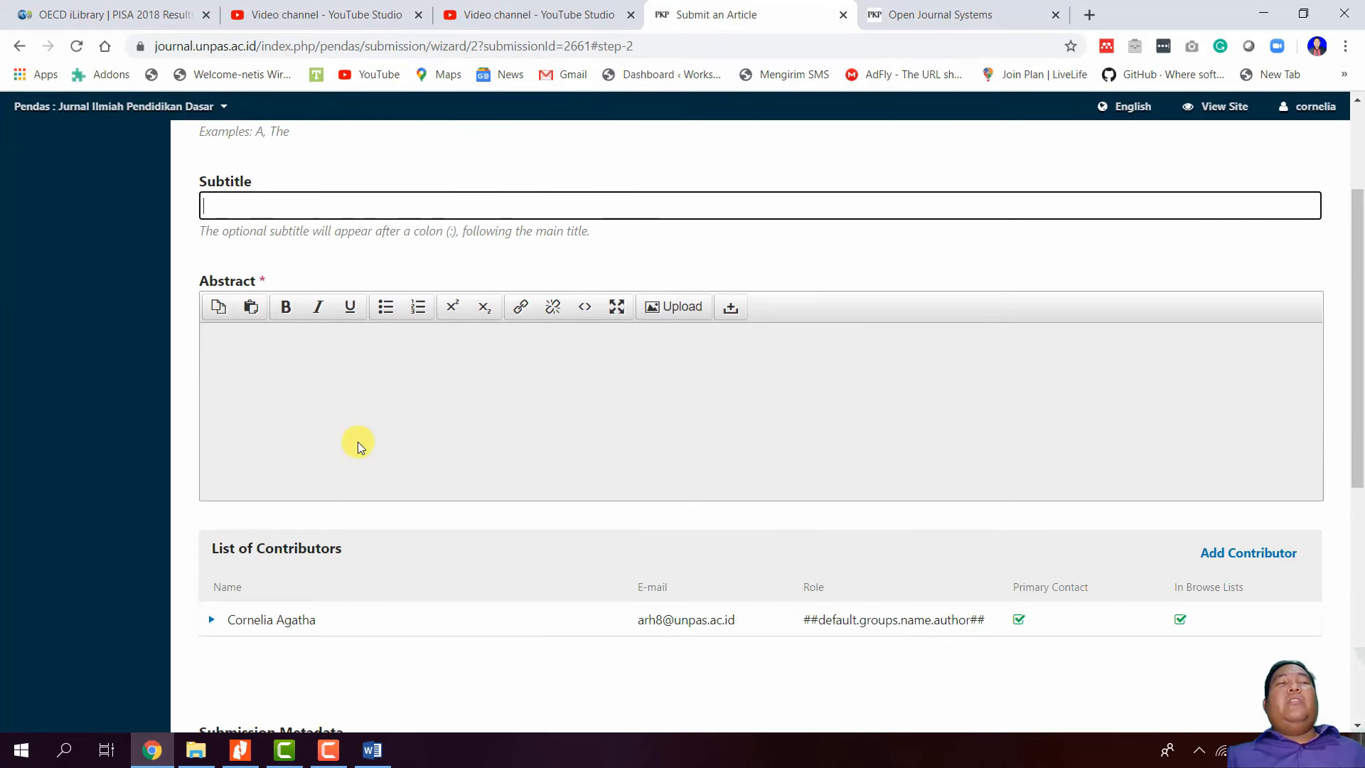
- Copy the template's English abstract paragraph from Word and paste it into the Abstract editor
click(356, 445)
click(372, 751)
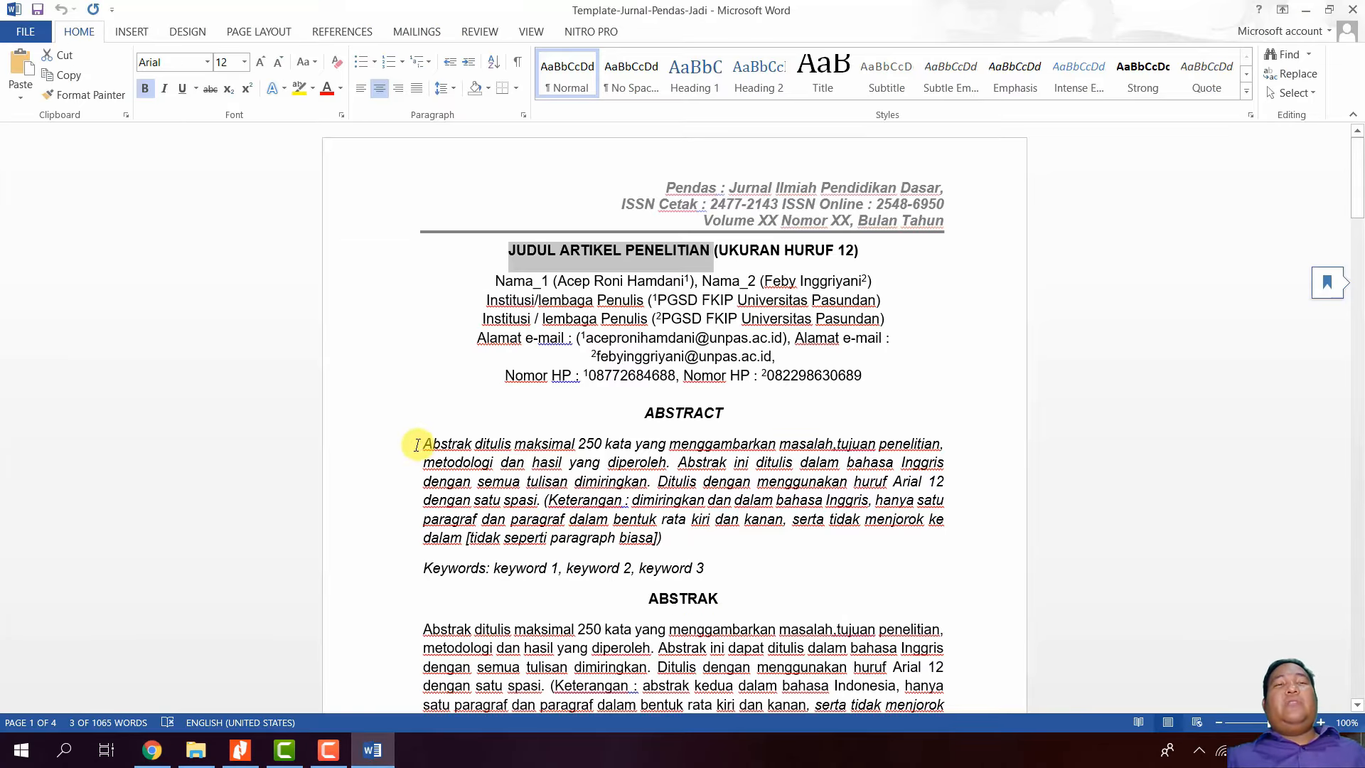
drag(424, 444, 630, 537)
right_click(599, 471)
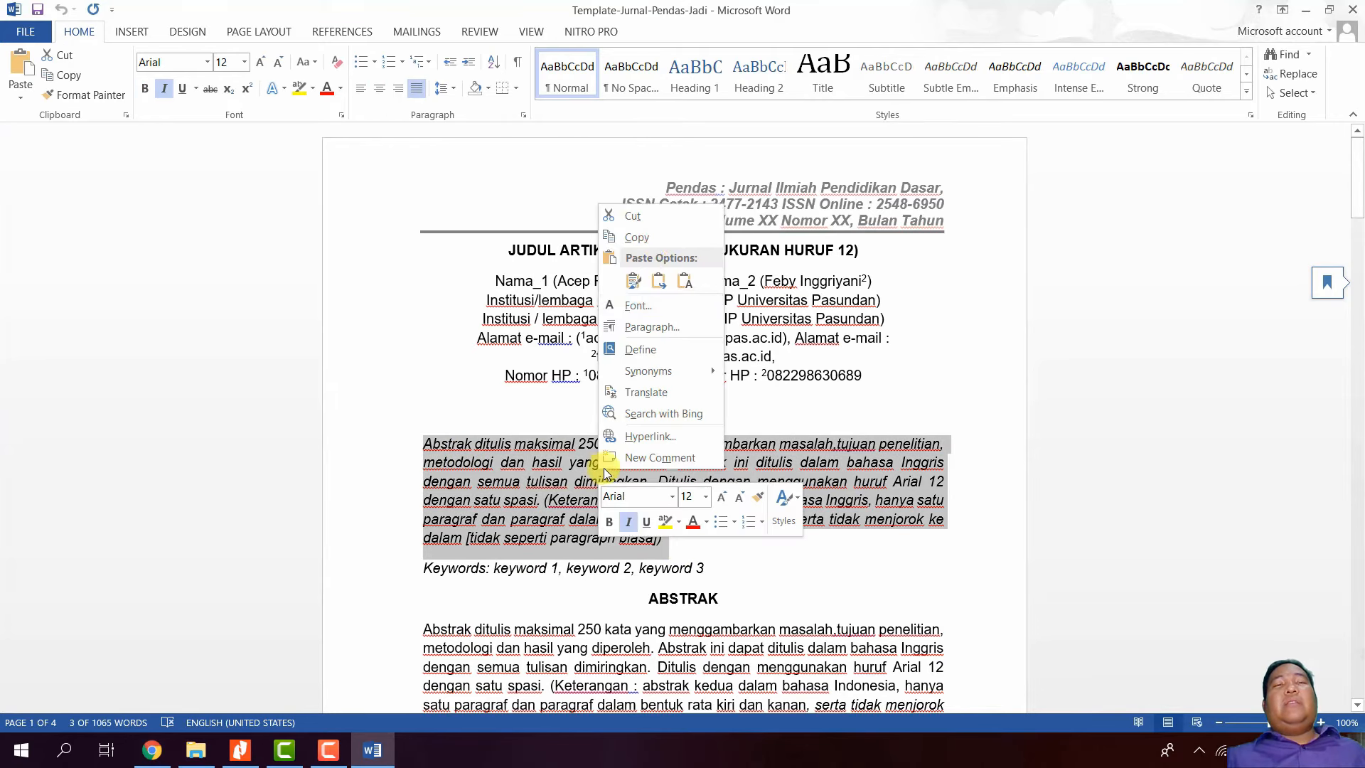
click(664, 239)
click(151, 751)
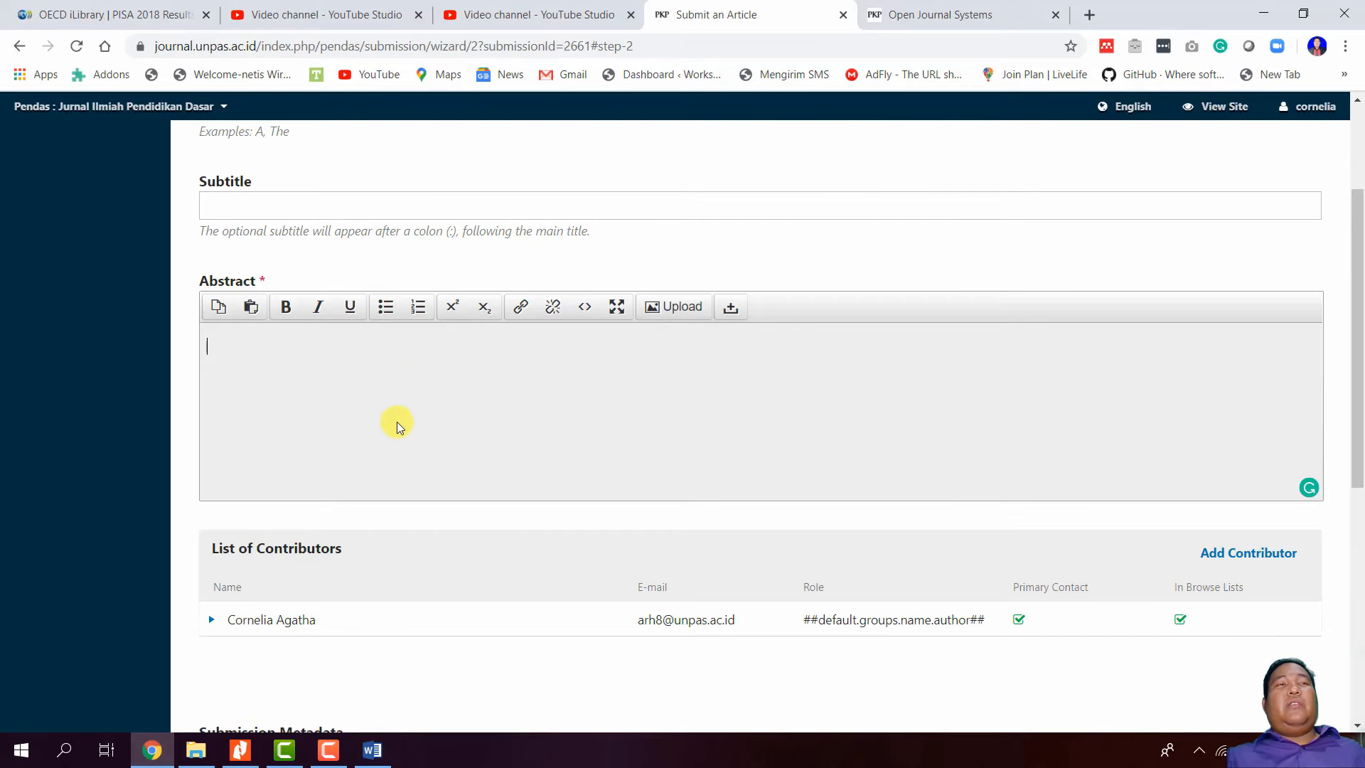
right_click(415, 381)
click(386, 438)
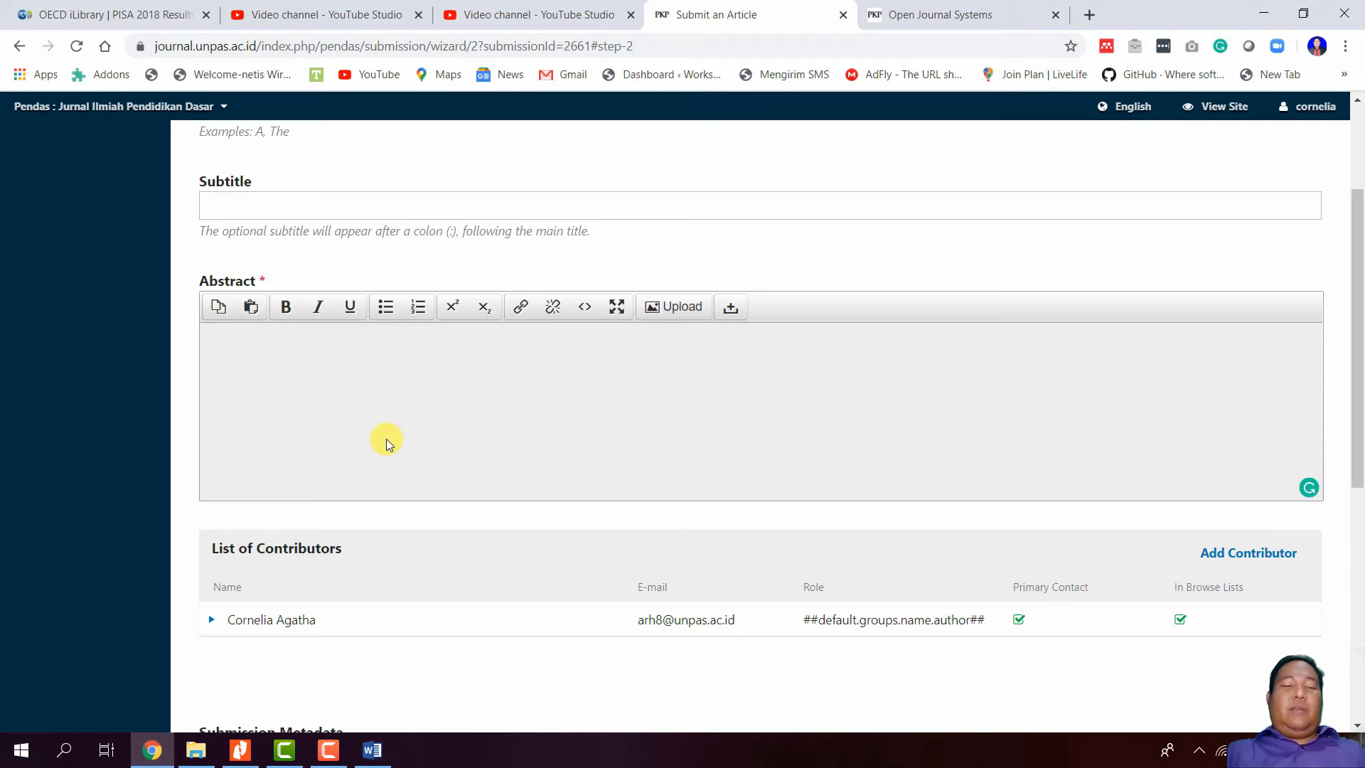
key(ctrl+v)
scroll(382, 449, down, 3)
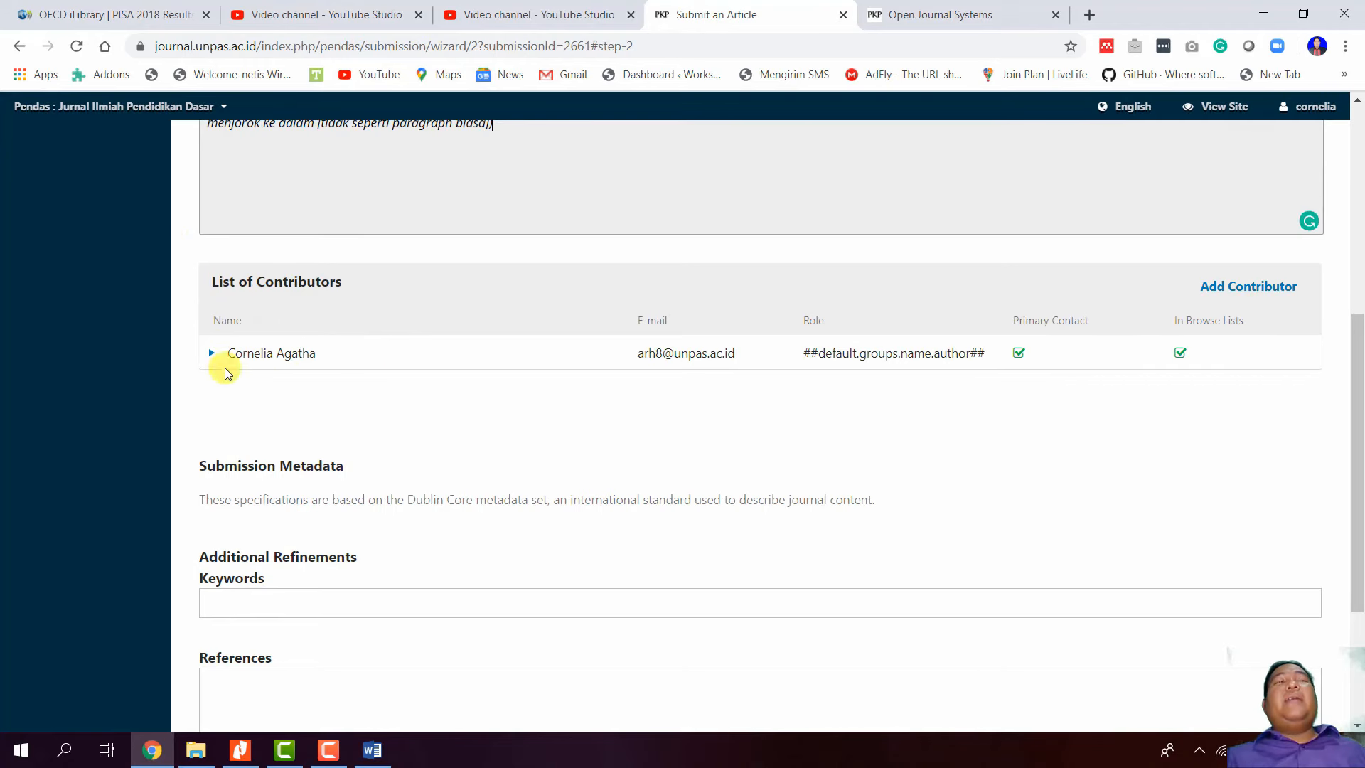
click(375, 750)
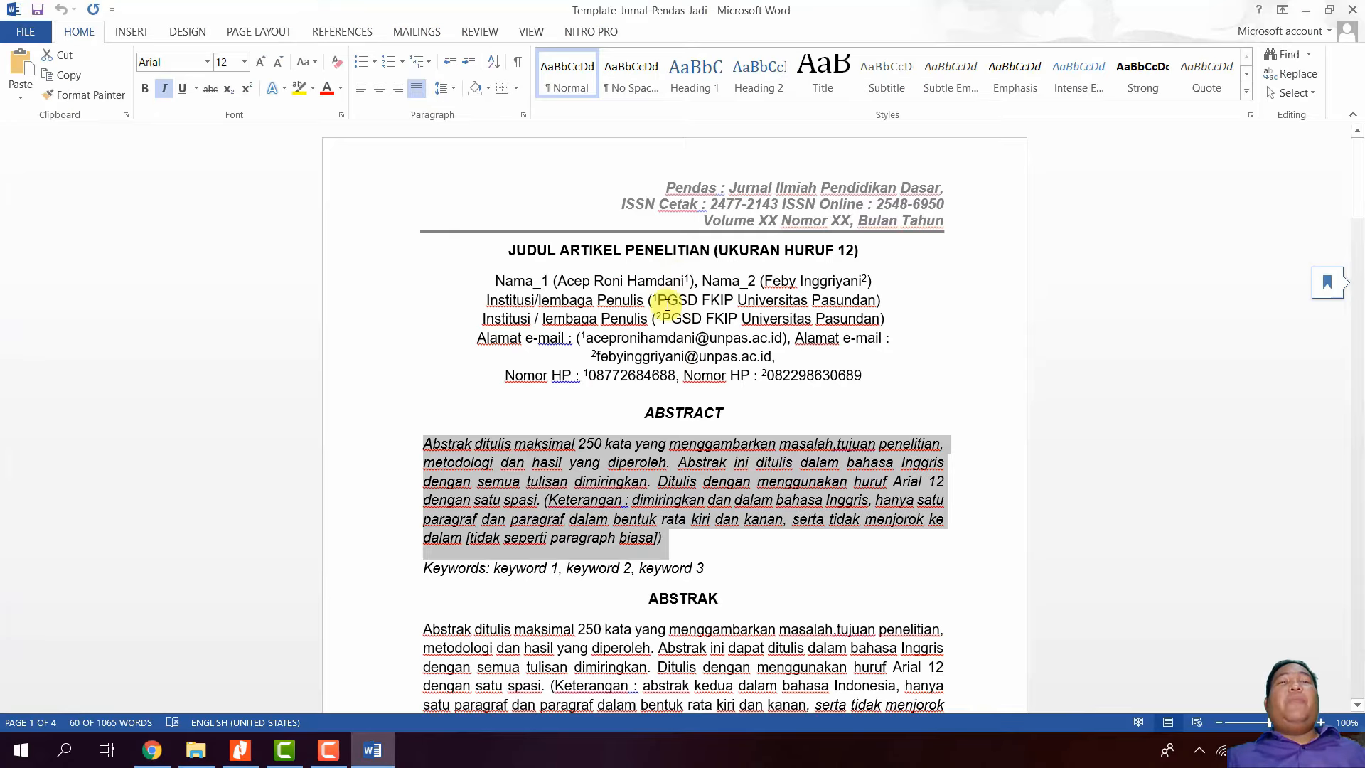
click(153, 750)
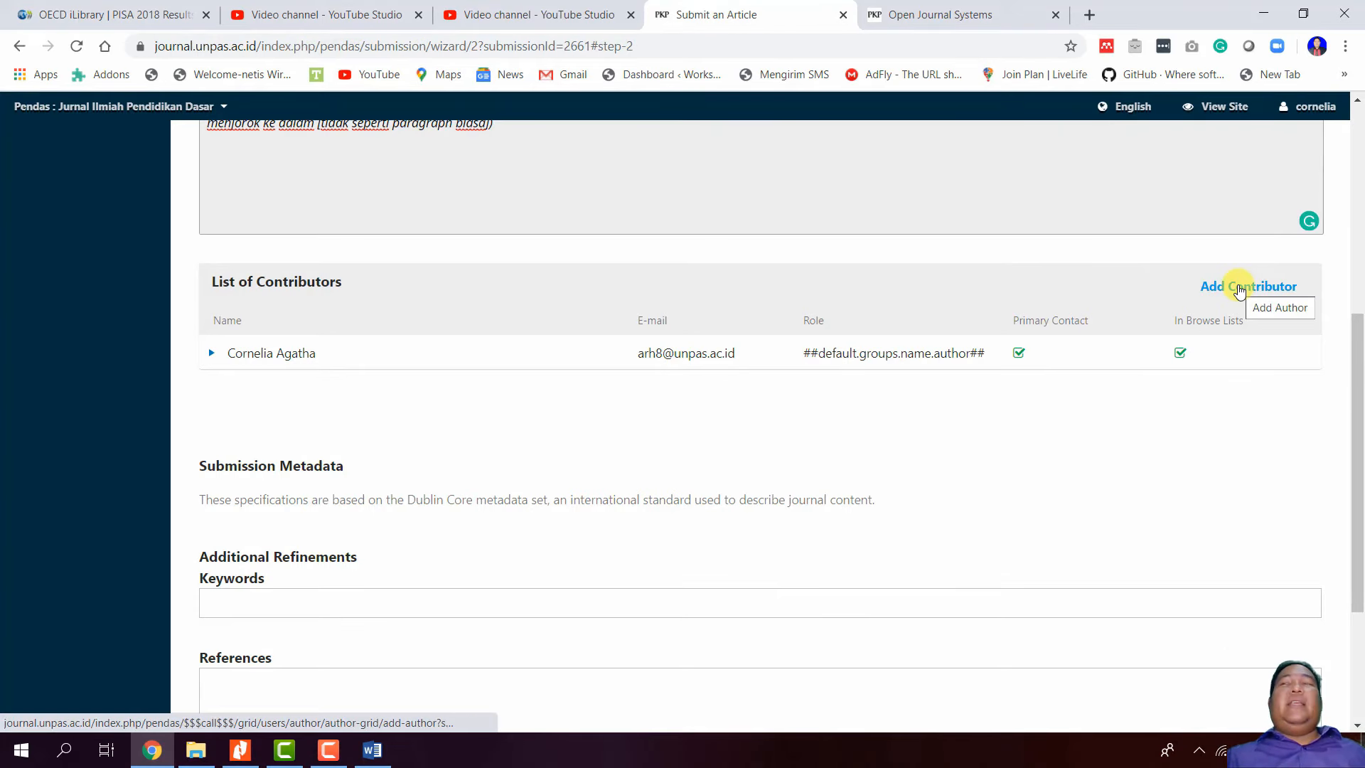
- Add a second contributor and enter their first name, last name and e-mail address
click(1240, 287)
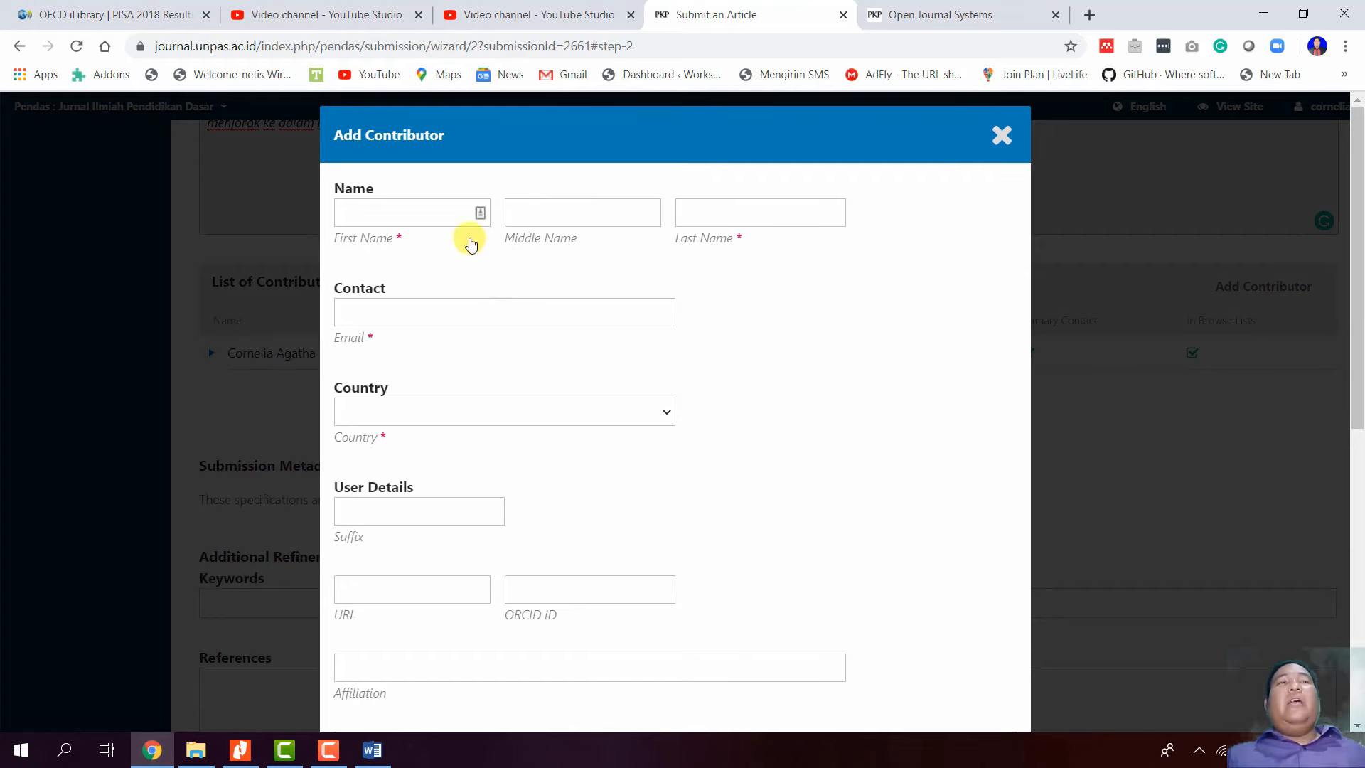
click(462, 213)
click(368, 756)
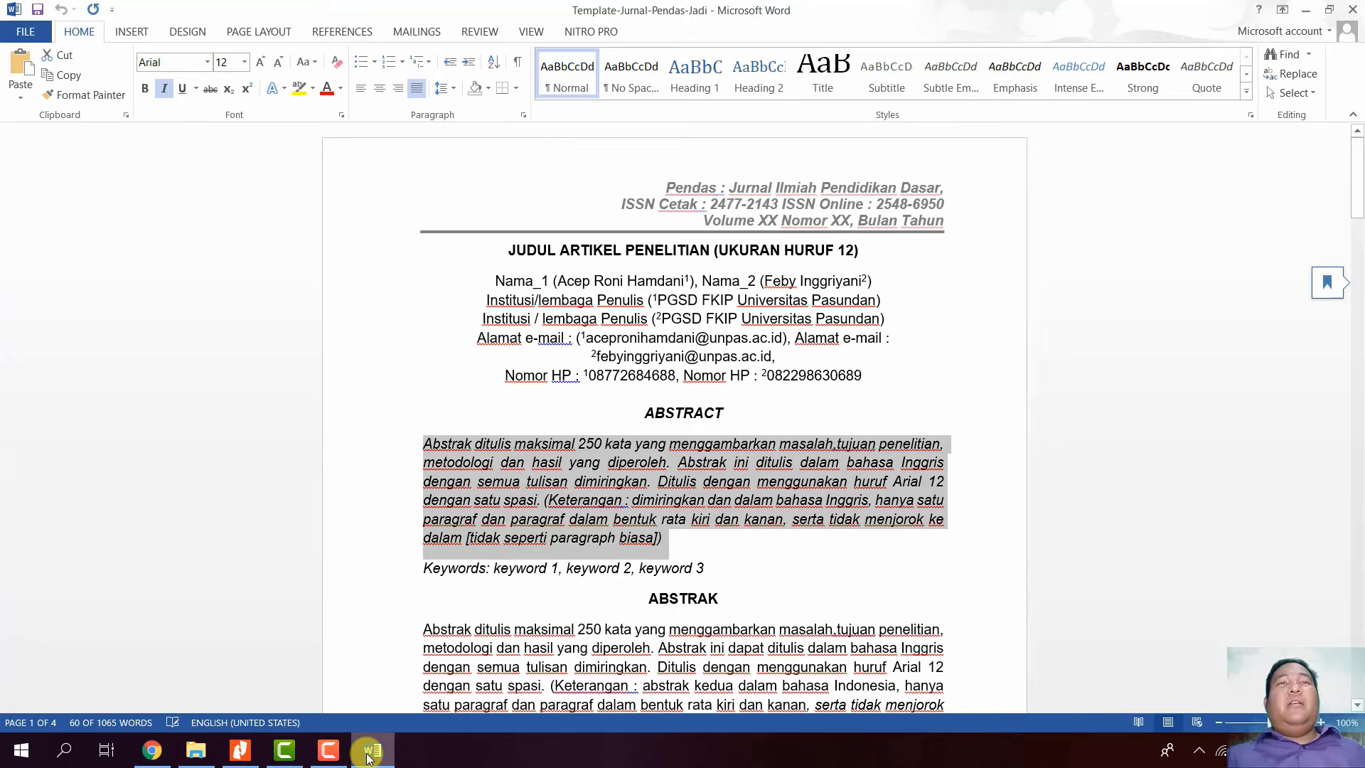
click(369, 752)
text(Ac)
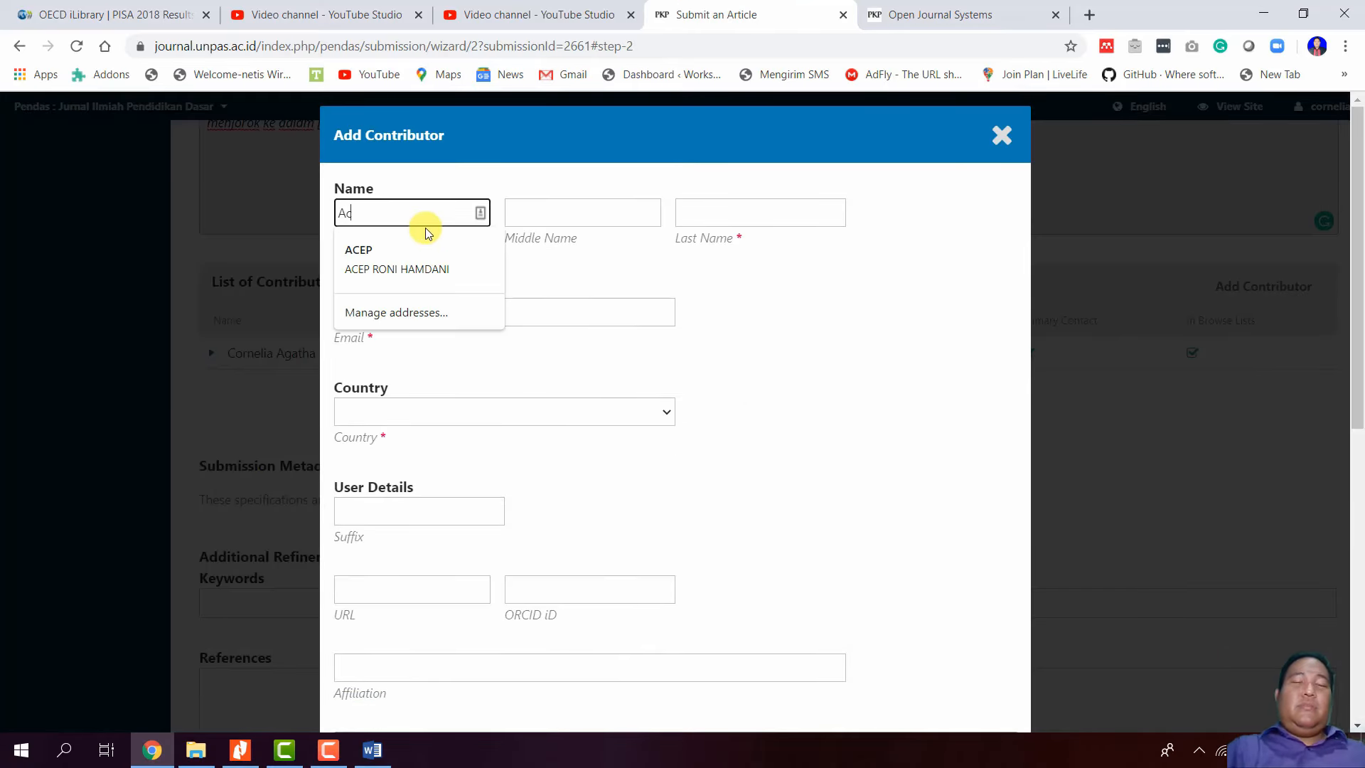
key(Tab)
key(Tab)
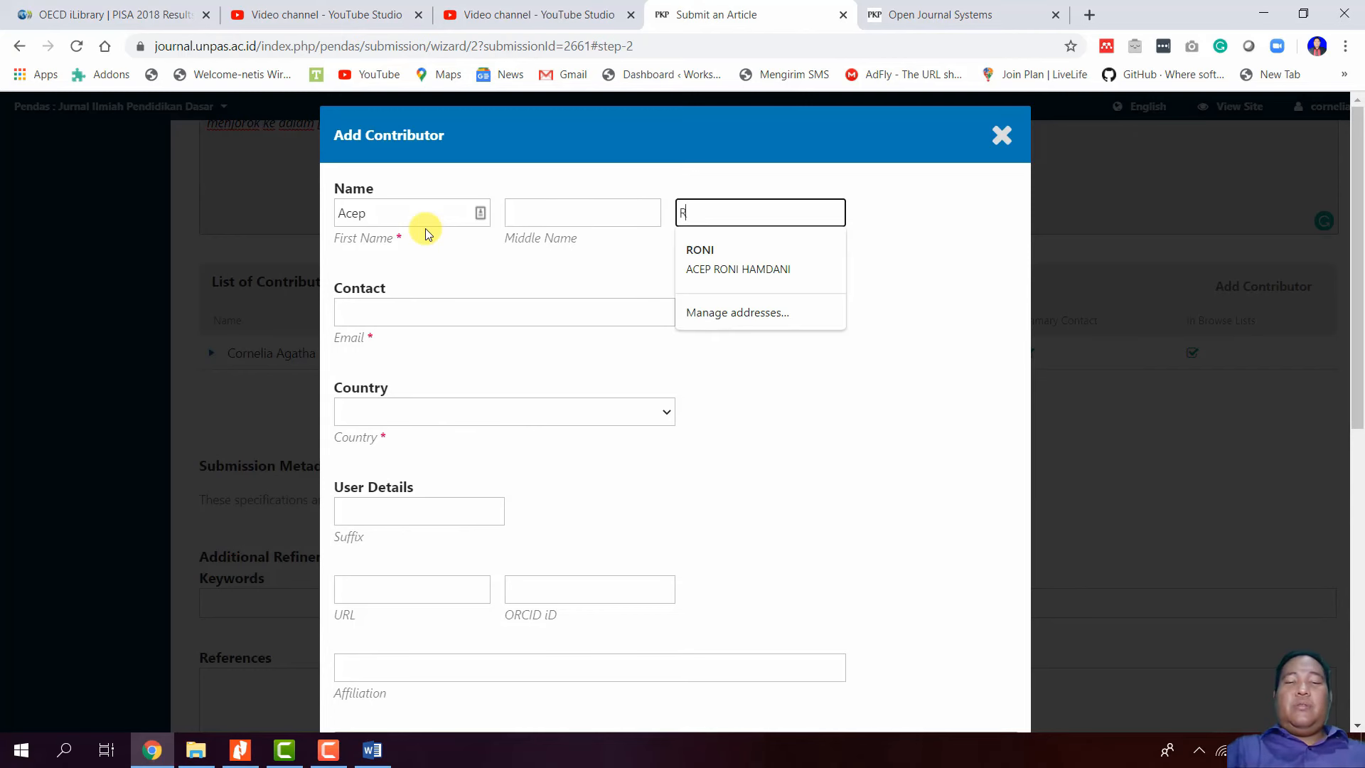
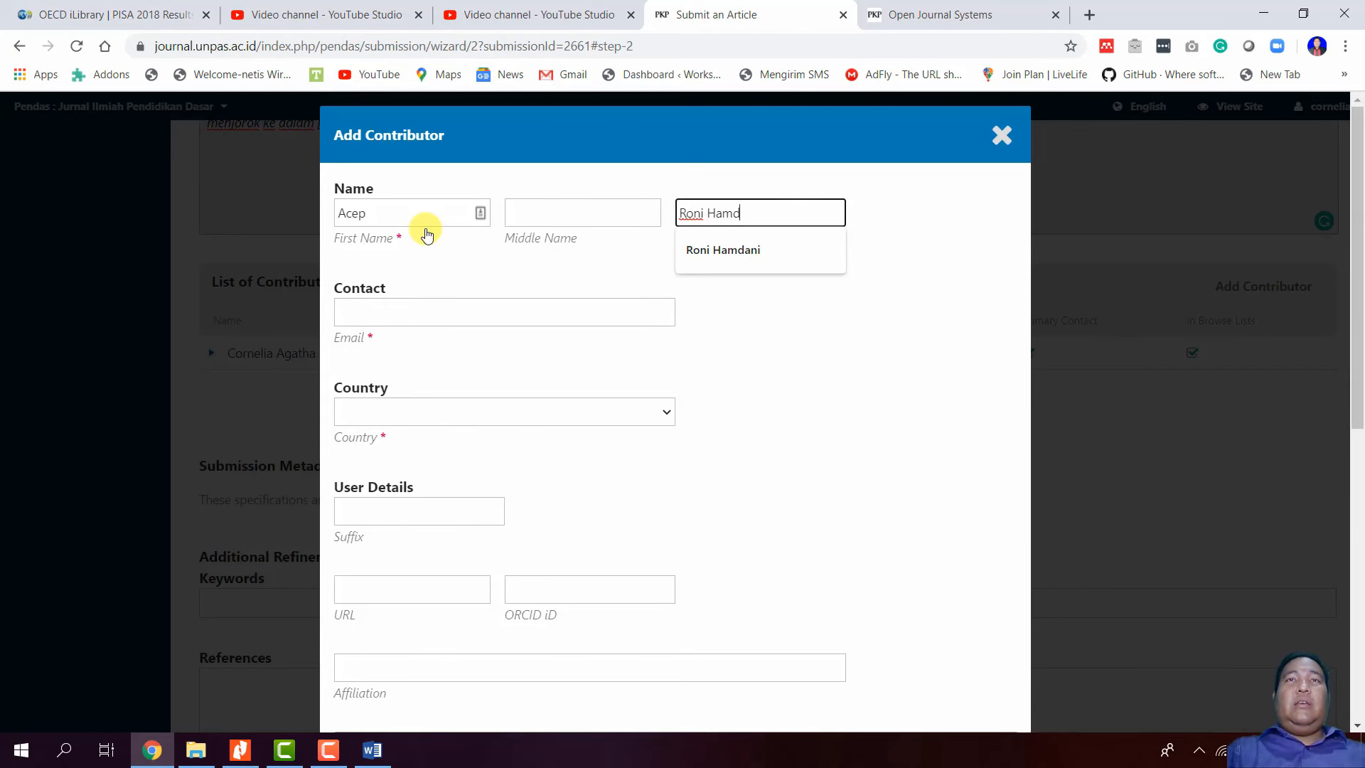
click(427, 314)
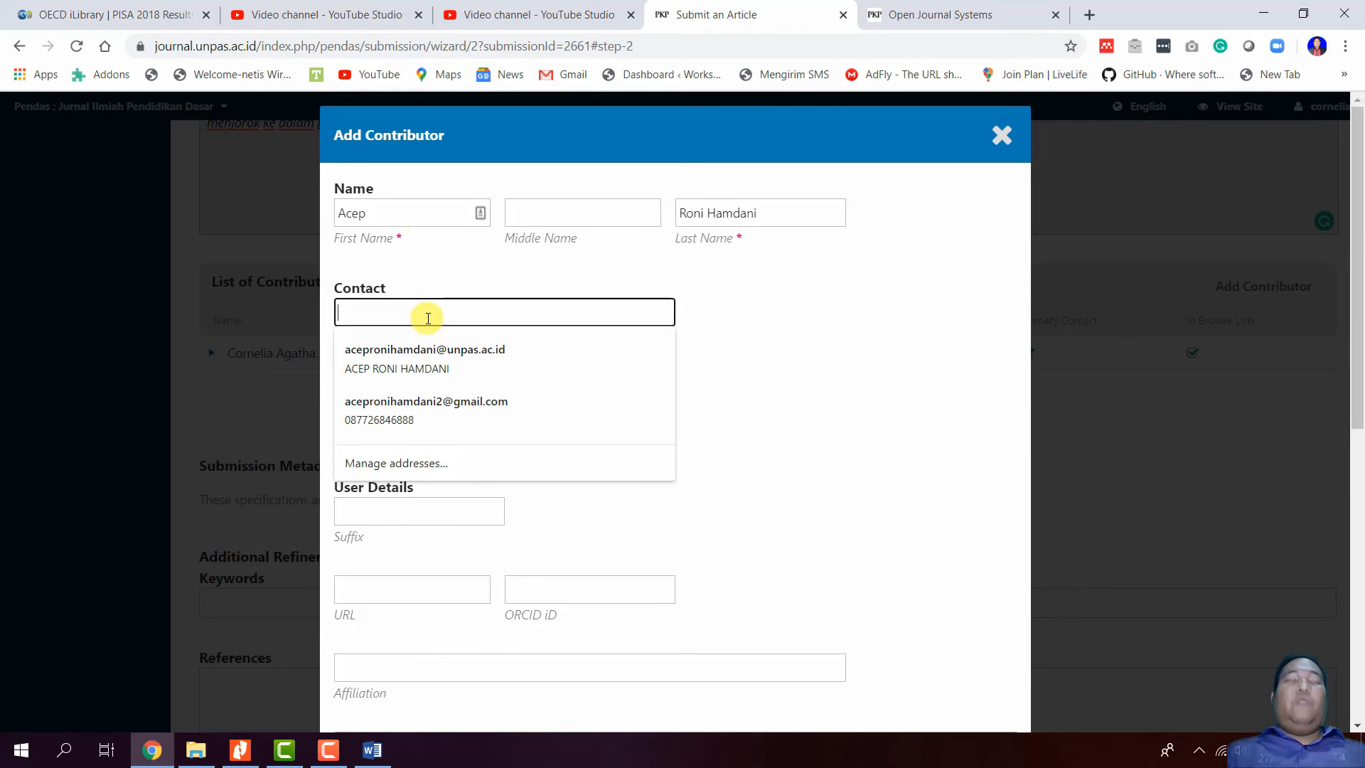
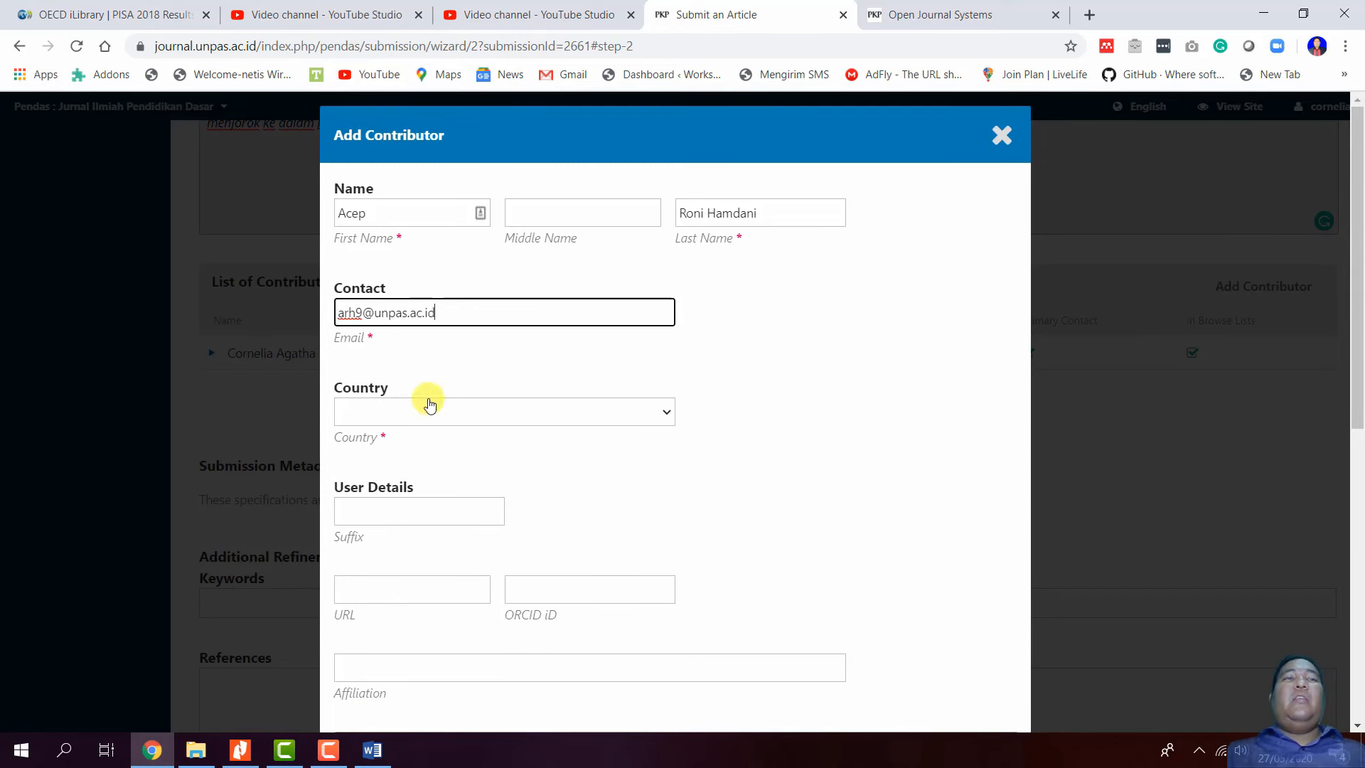
- Set the contributor's country to Indonesia, affiliation to Universitas Pasundan, and role to Author
click(472, 415)
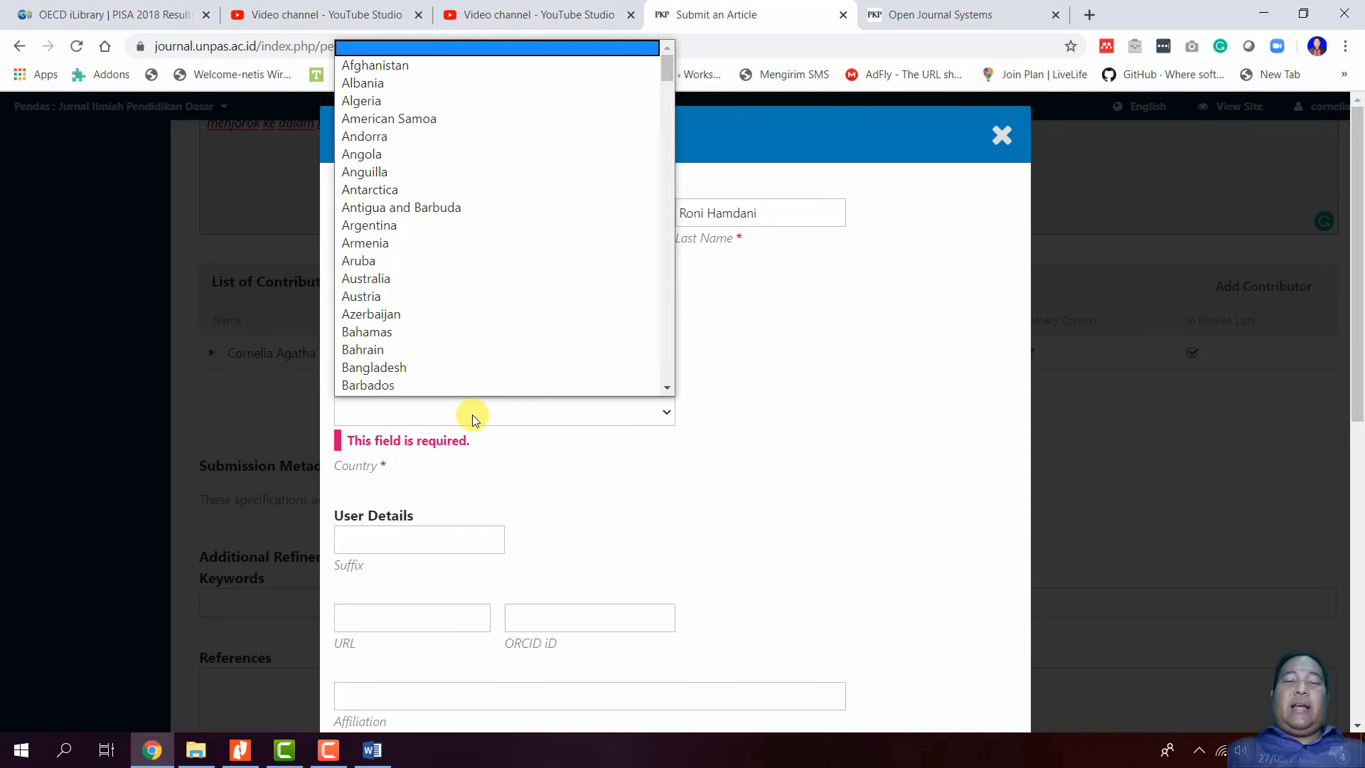
text(indo)
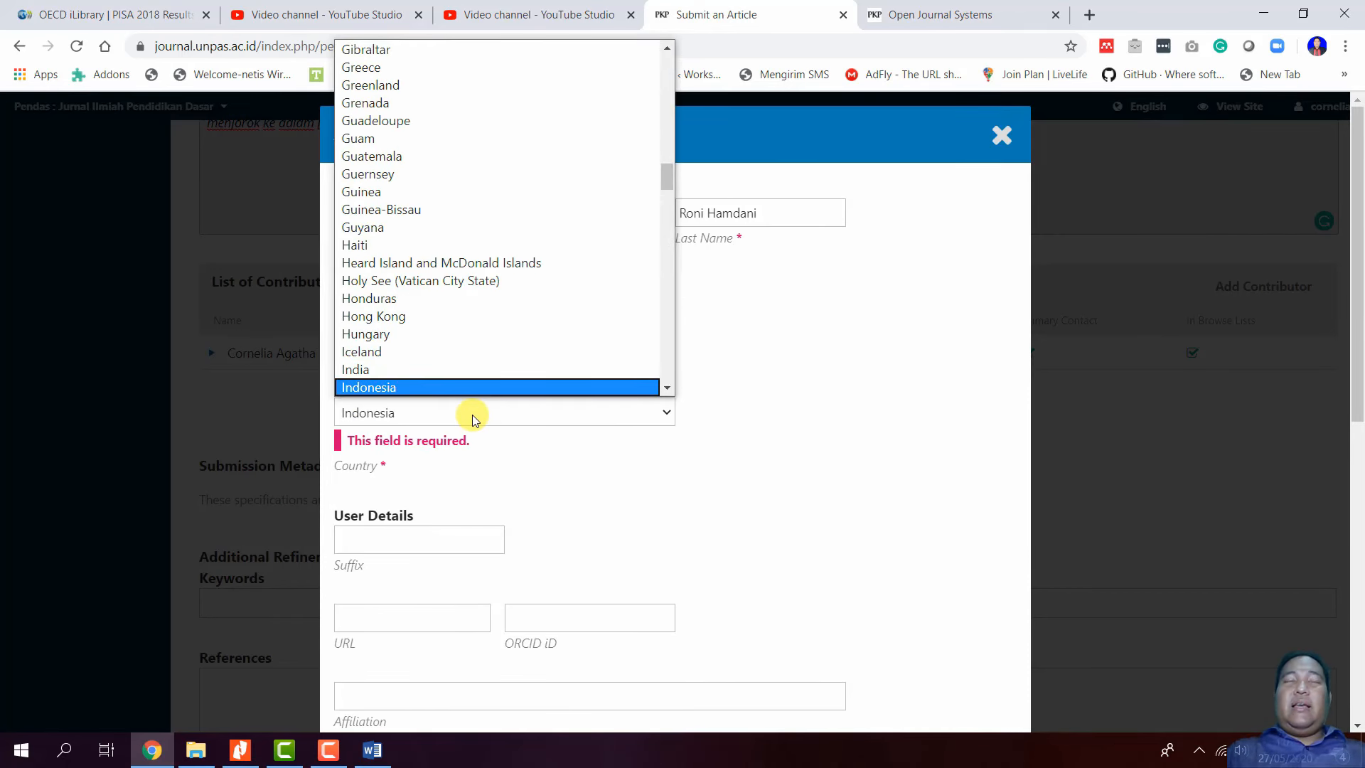
key(Return)
scroll(467, 519, down, 4)
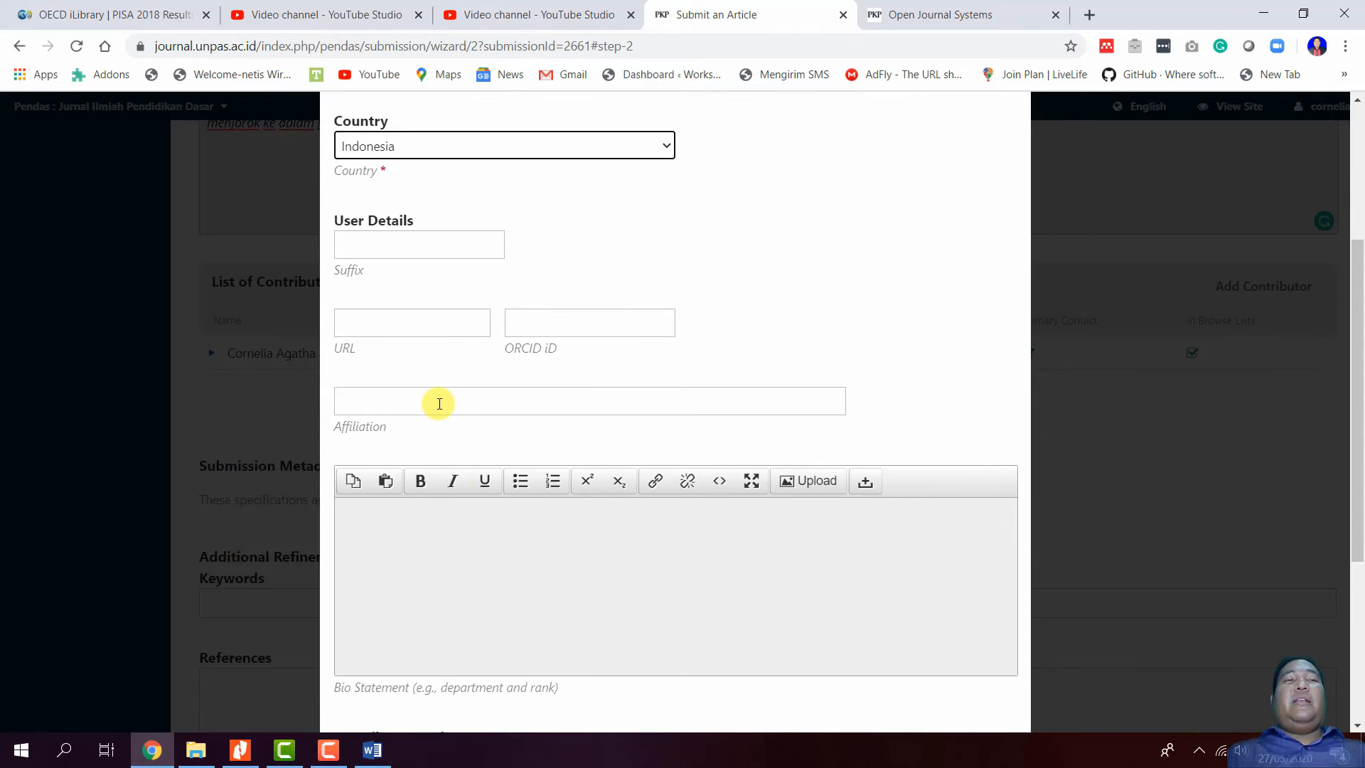
click(439, 404)
click(441, 435)
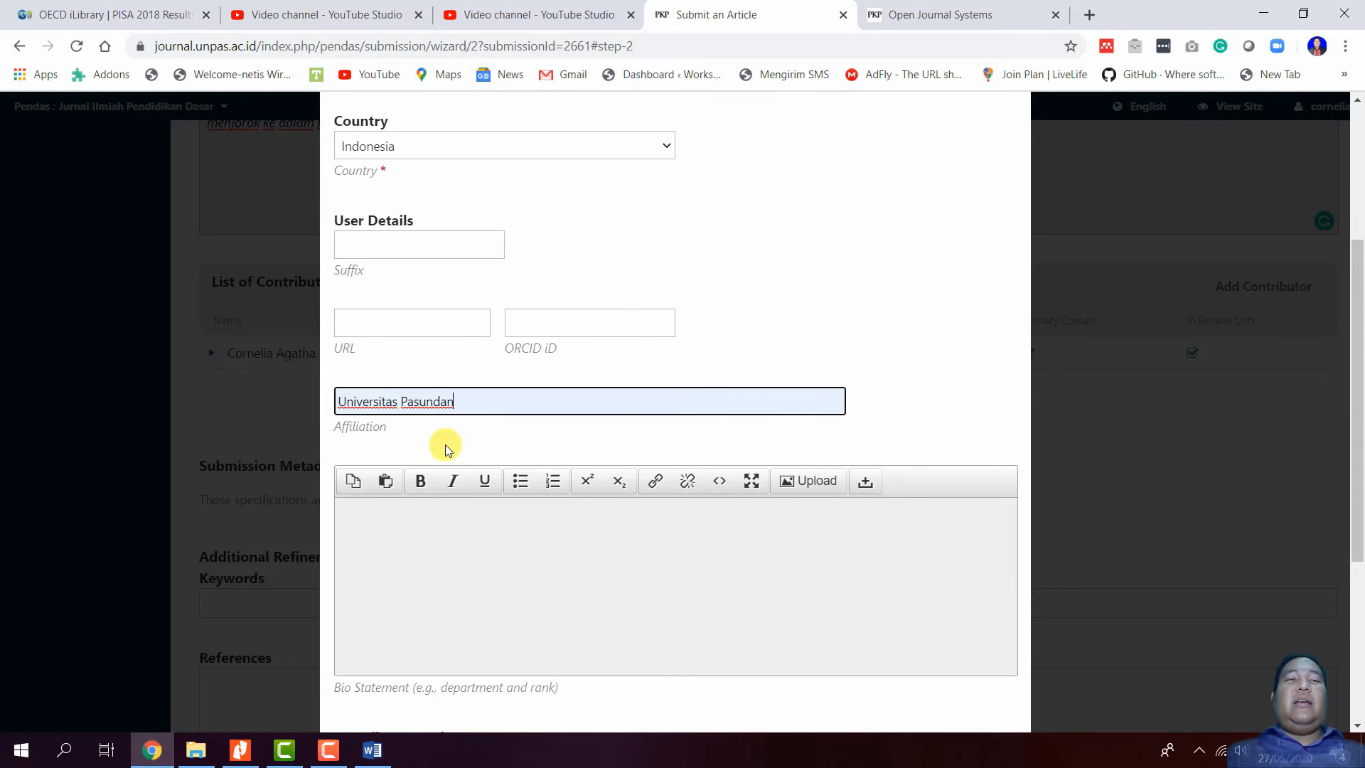
scroll(445, 449, down, 4)
scroll(446, 466, down, 1)
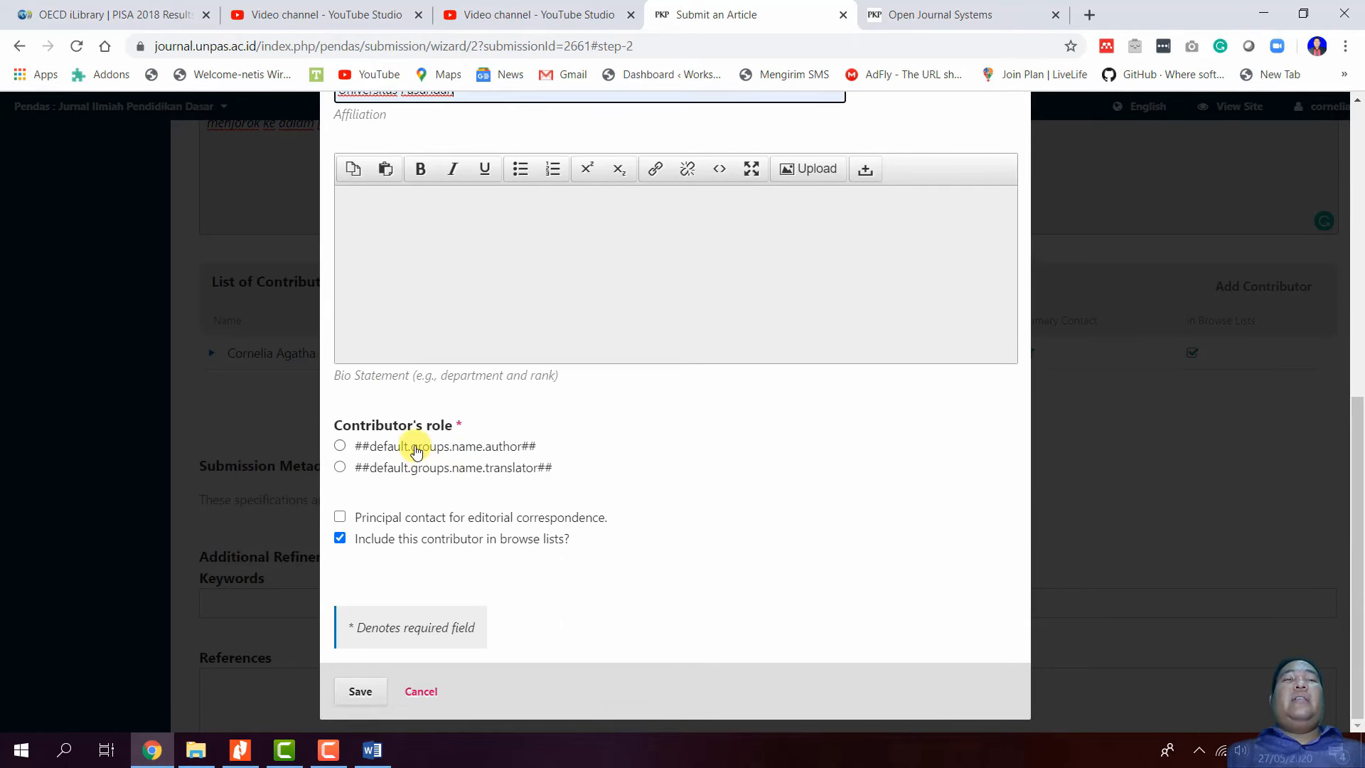
click(415, 450)
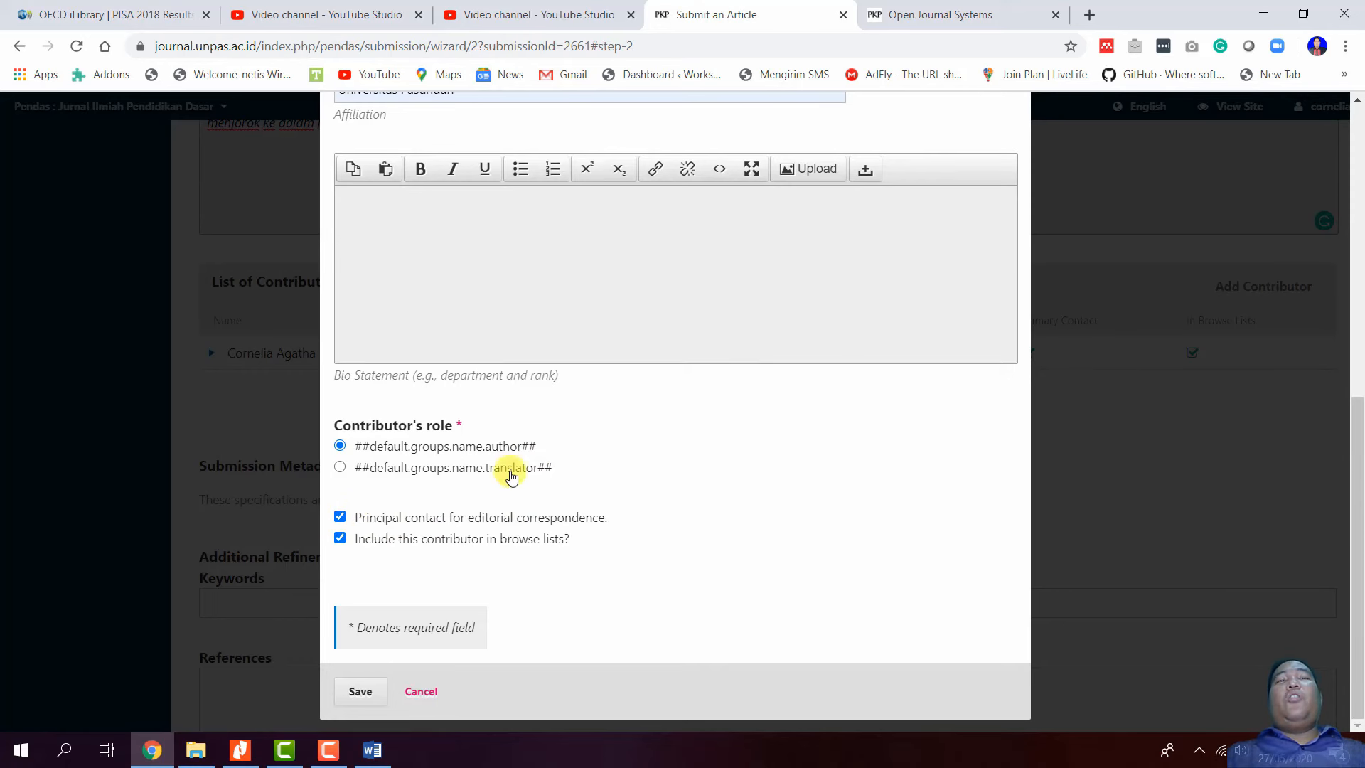
- Save the new contributor so it appears in the List of Contributors as principal contact
scroll(497, 496, up, 3)
scroll(519, 466, up, 1)
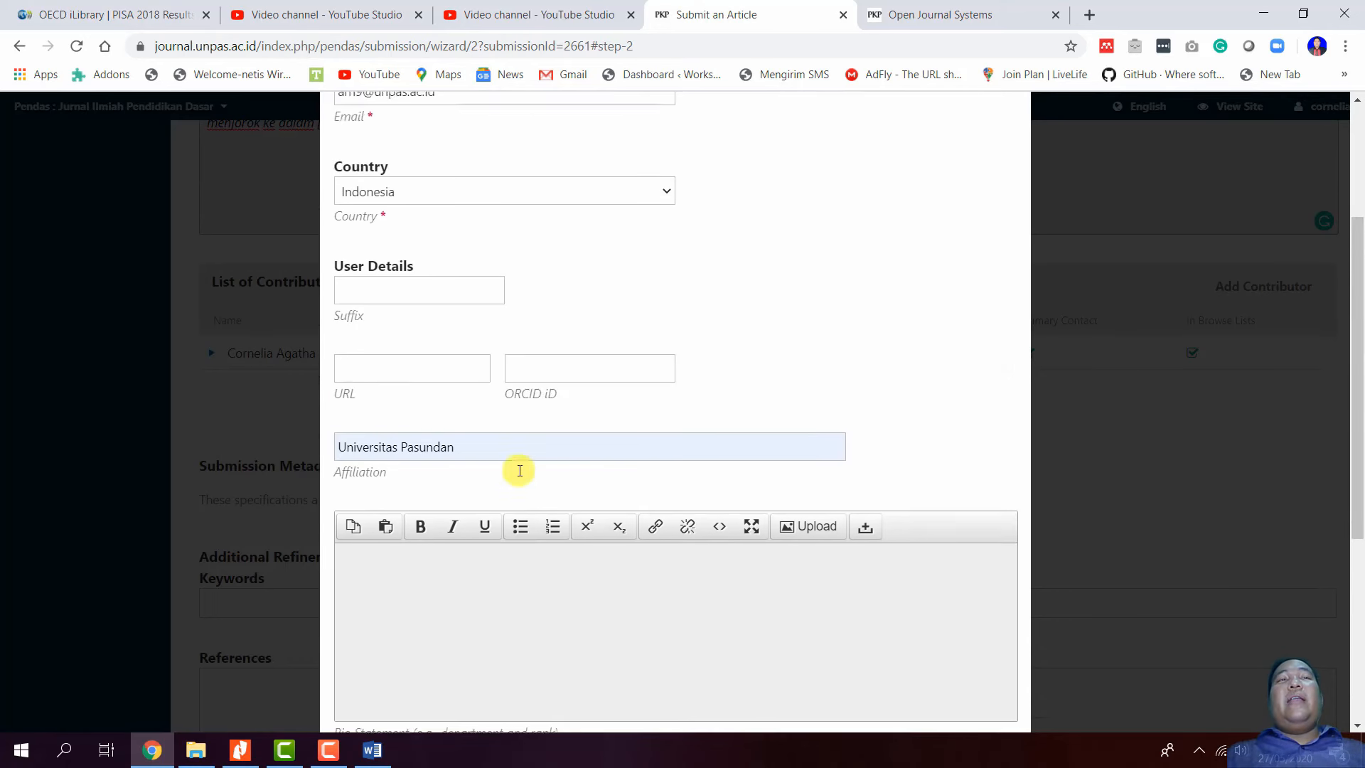
scroll(515, 504, down, 4)
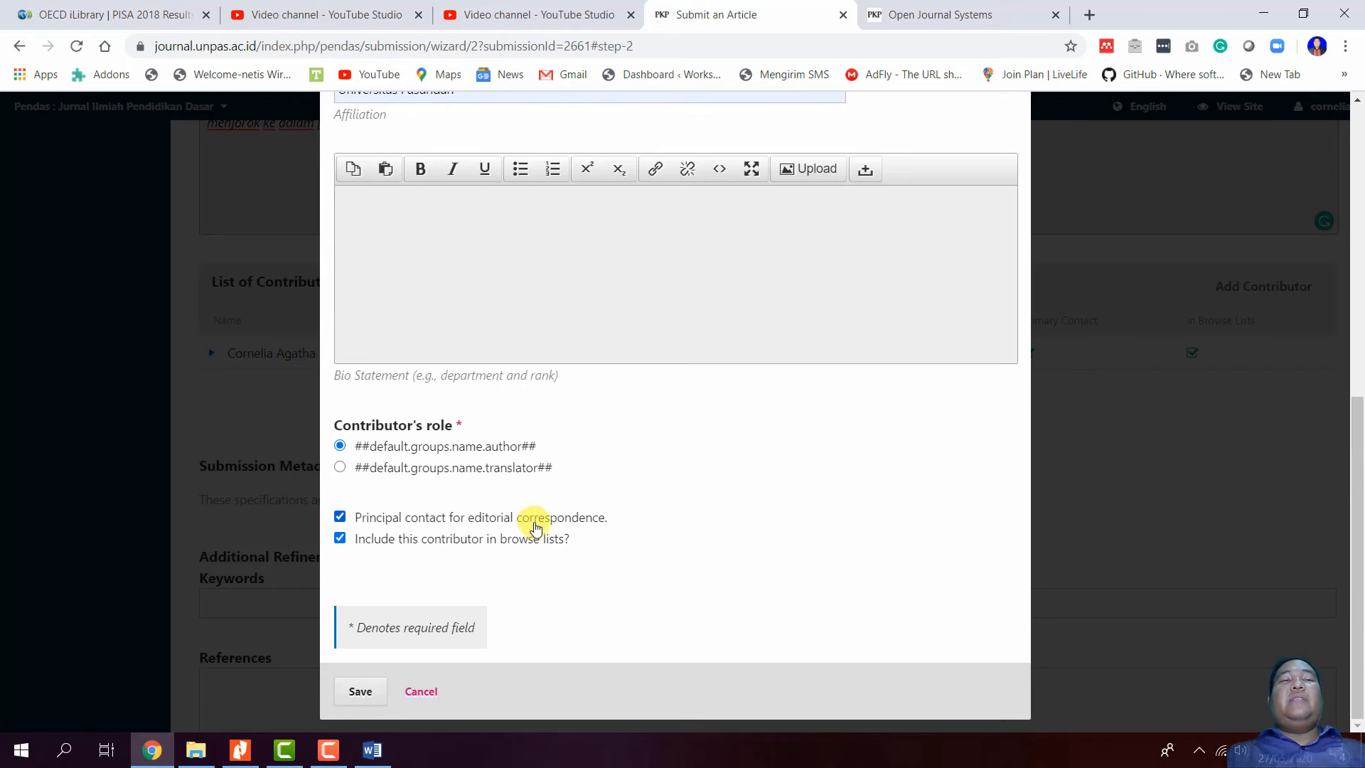
click(361, 691)
scroll(442, 605, up, 6)
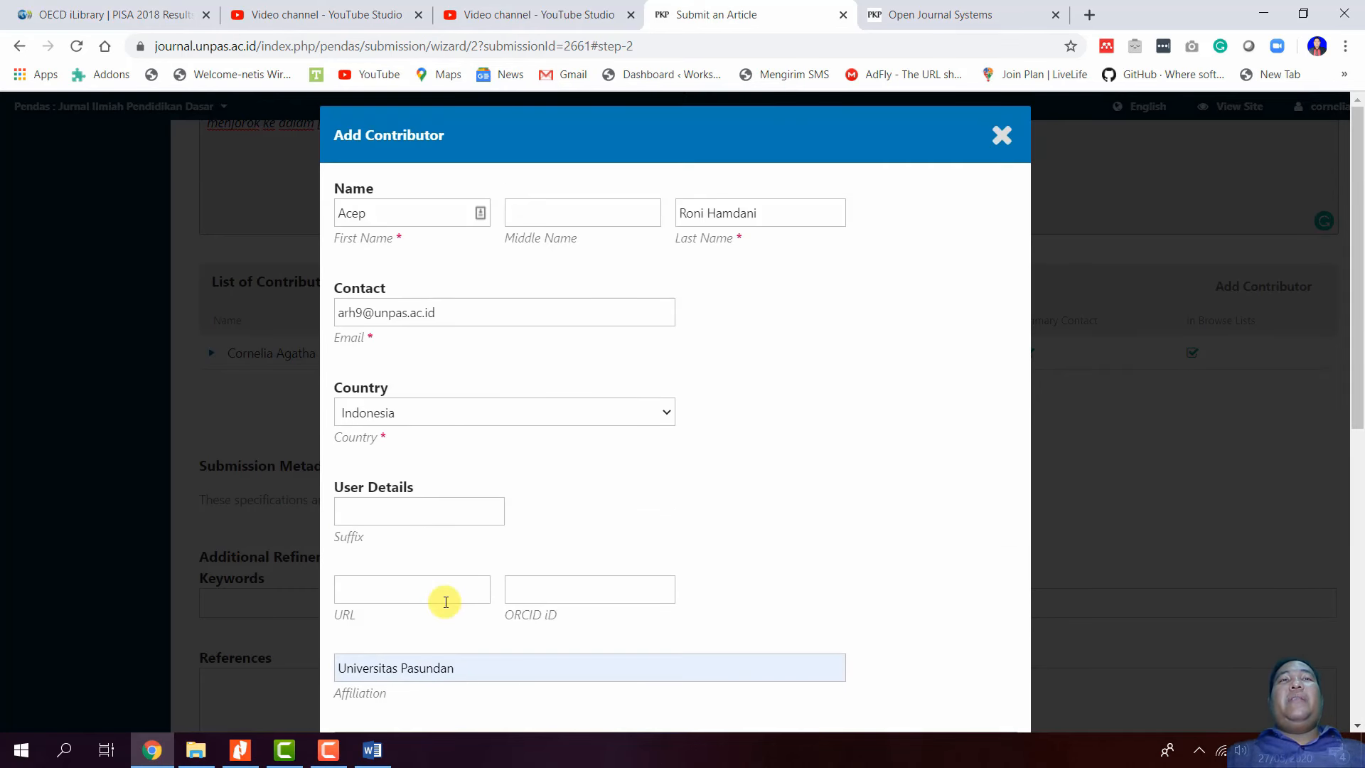
scroll(442, 602, down, 6)
click(368, 691)
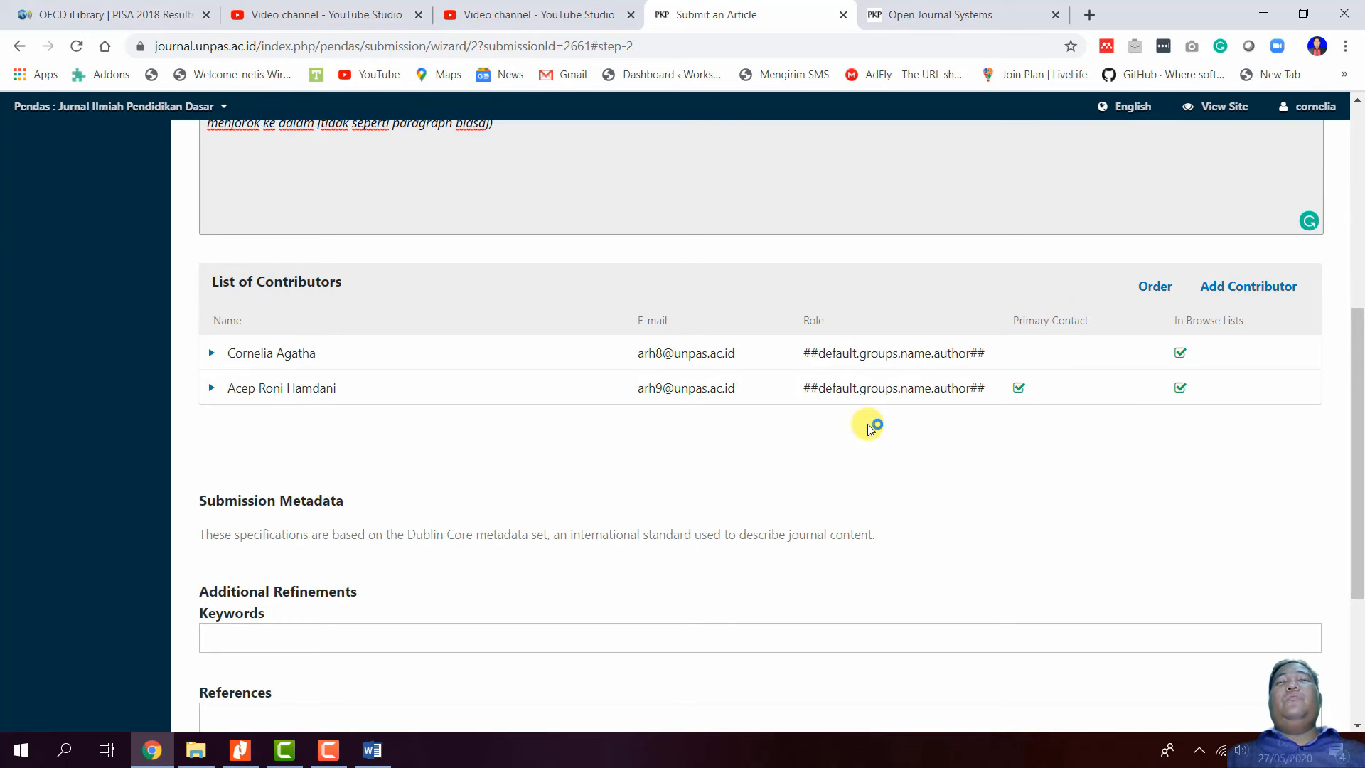
scroll(869, 427, down, 1)
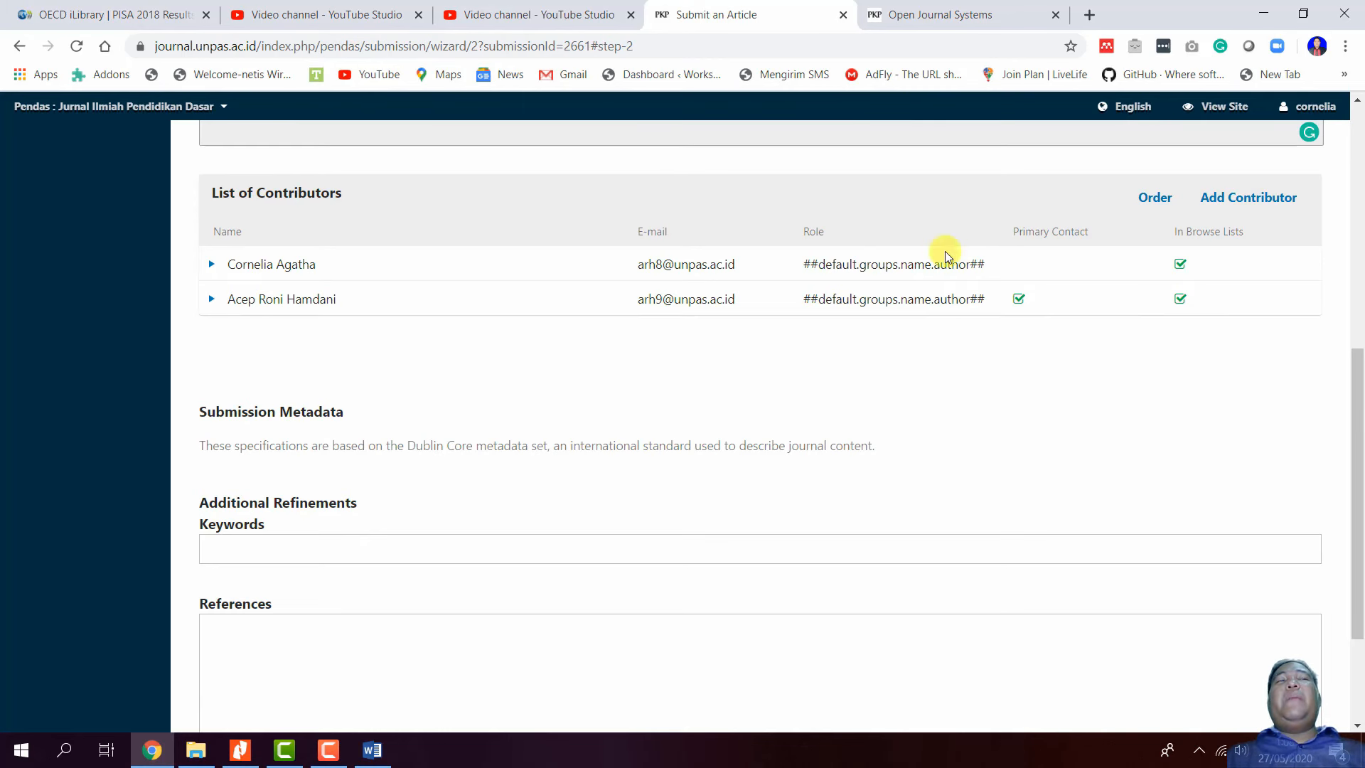
click(1154, 198)
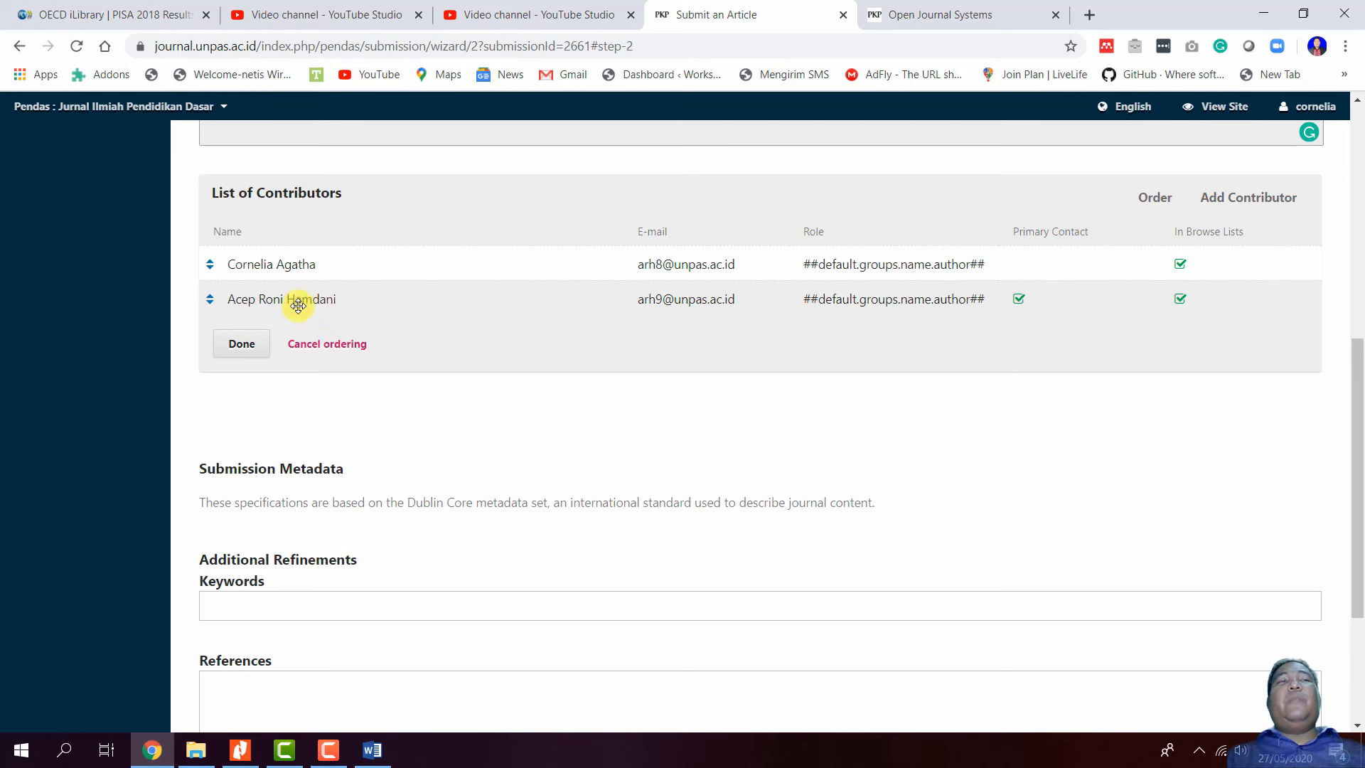
click(321, 344)
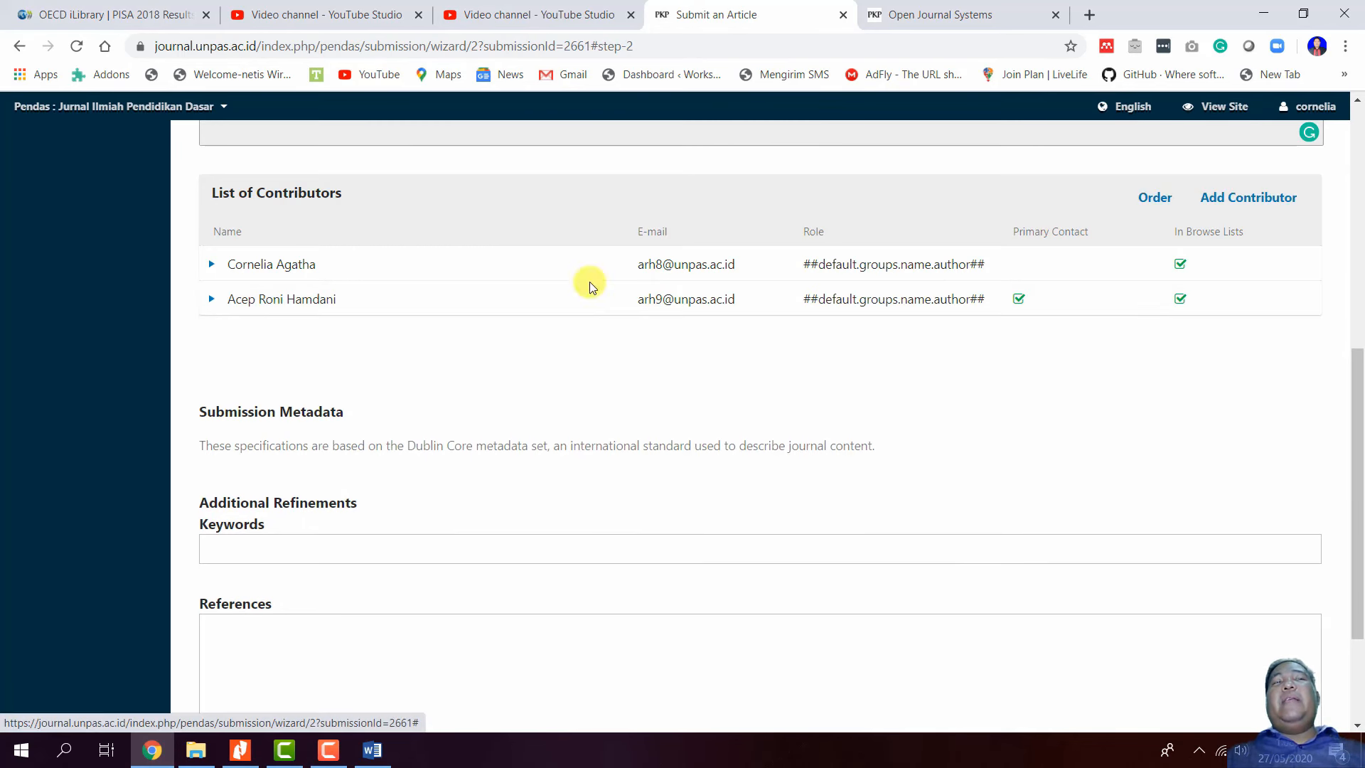
click(1170, 198)
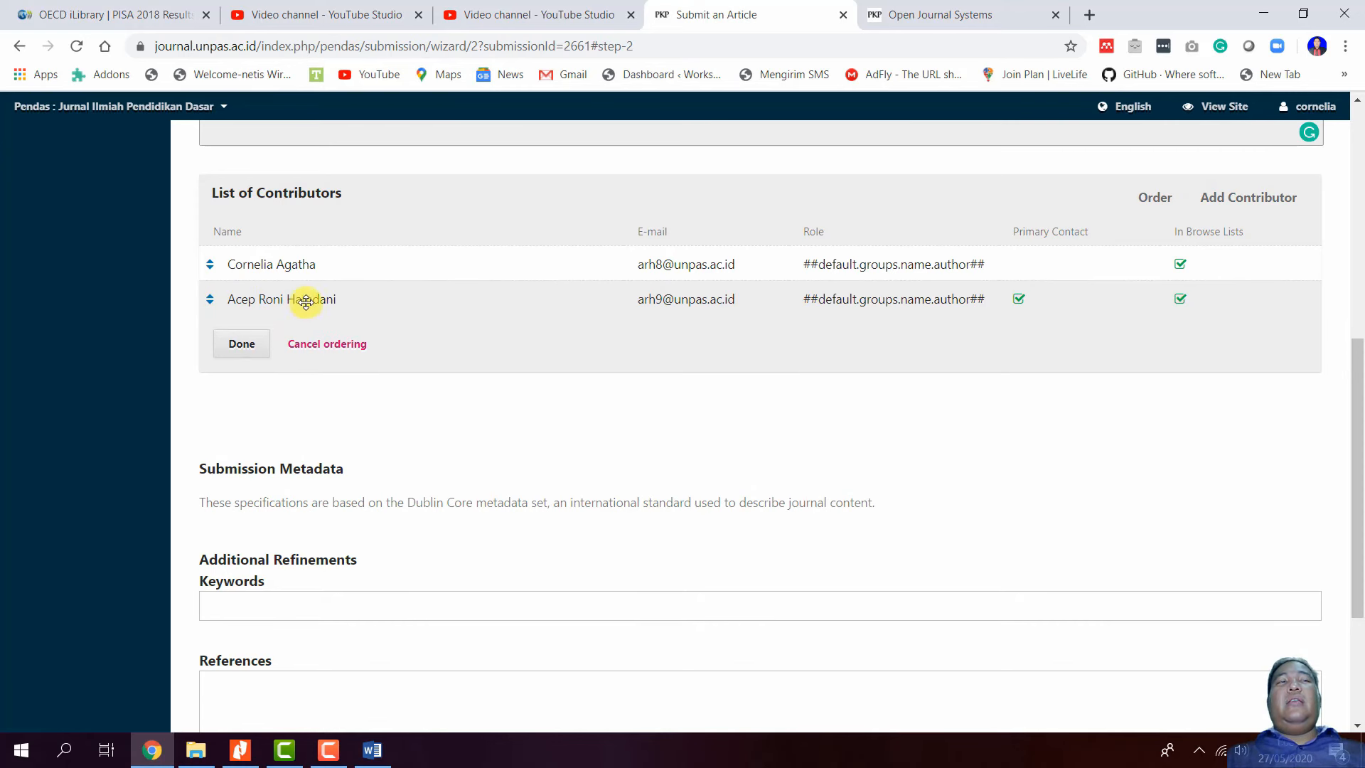
drag(304, 299, 307, 269)
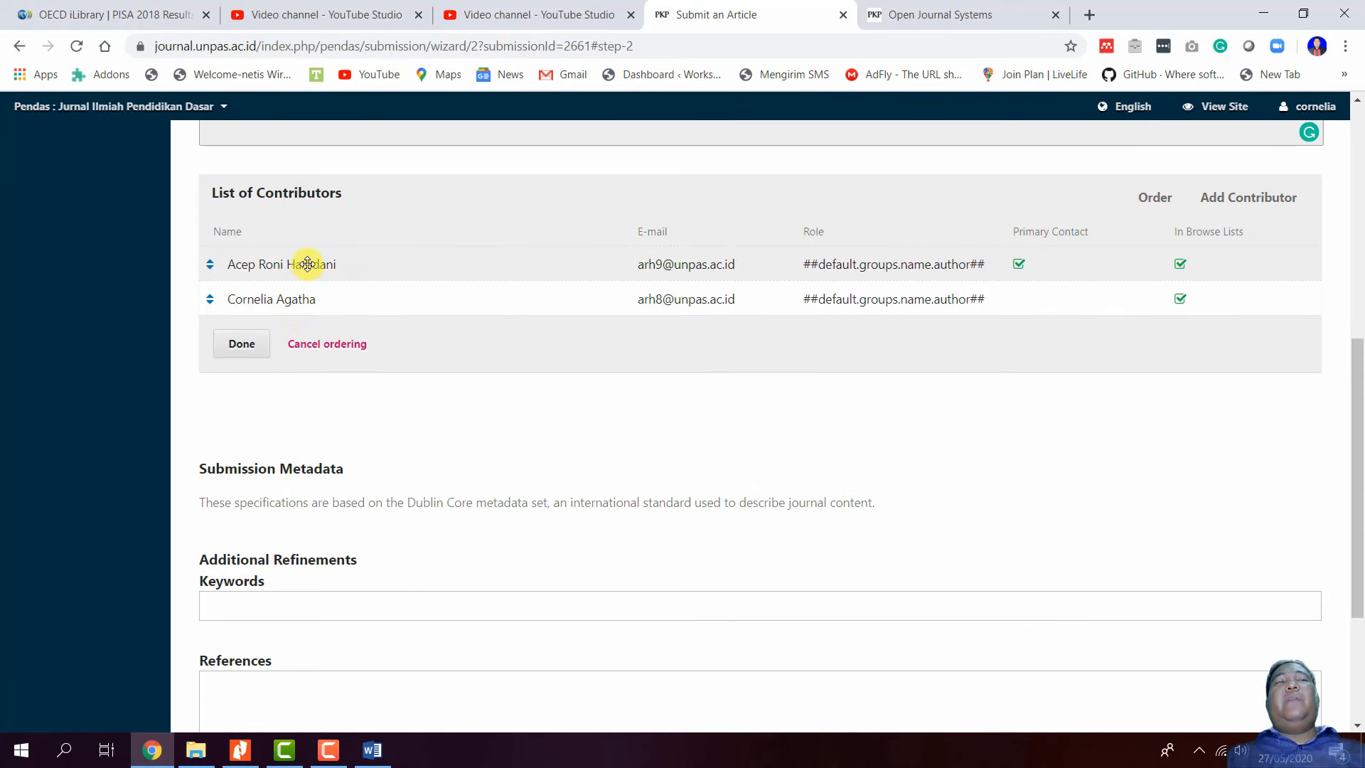
drag(305, 262, 313, 300)
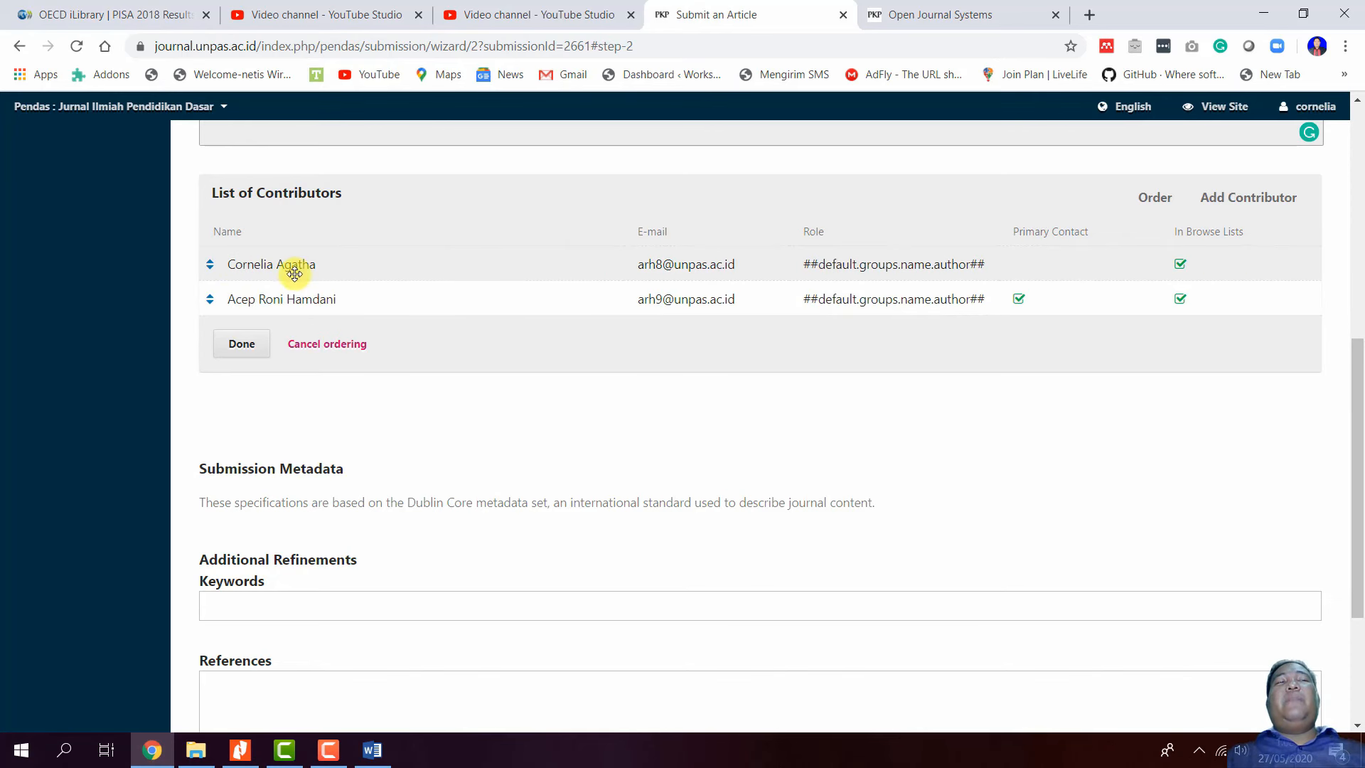
click(242, 345)
scroll(360, 451, down, 3)
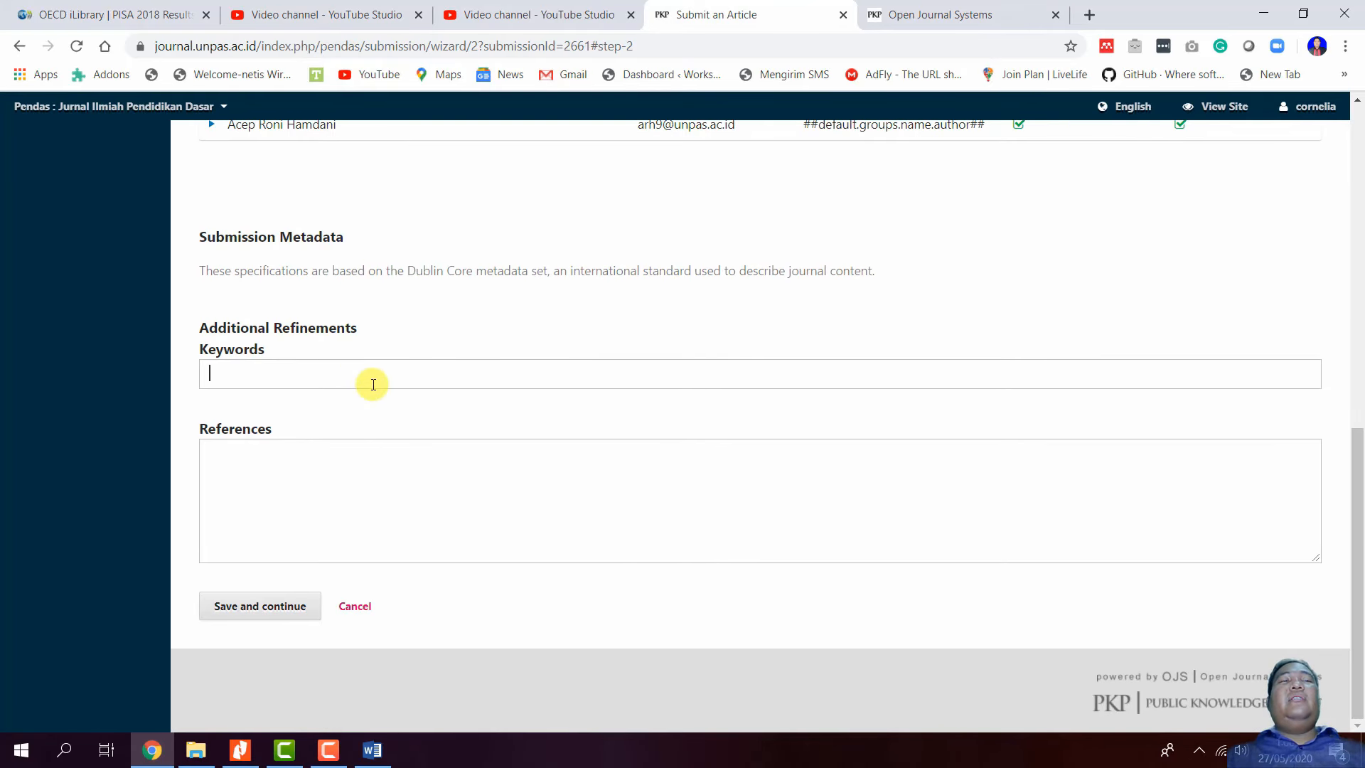
- Copy the three sample keywords from the Word template into the Keywords field
mouse_move(375, 749)
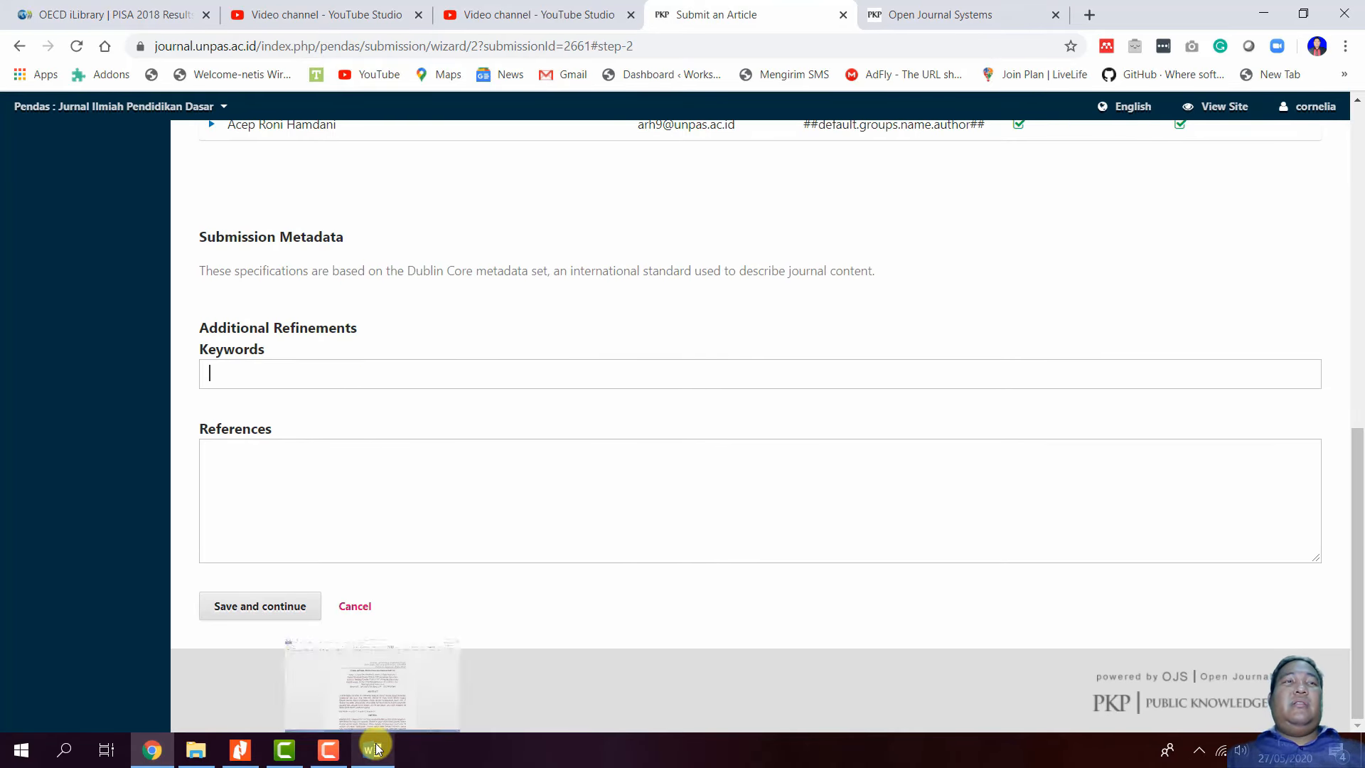
click(380, 723)
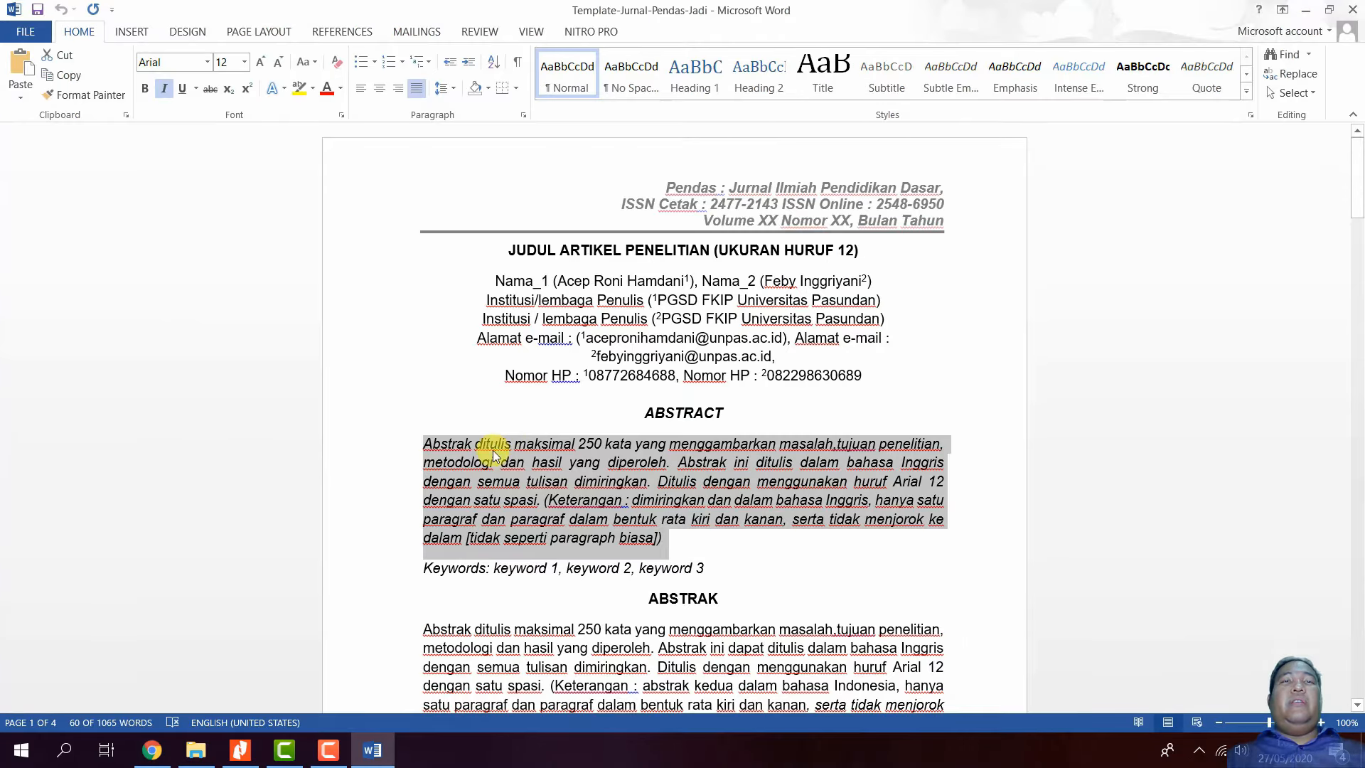
click(616, 463)
drag(714, 573, 498, 569)
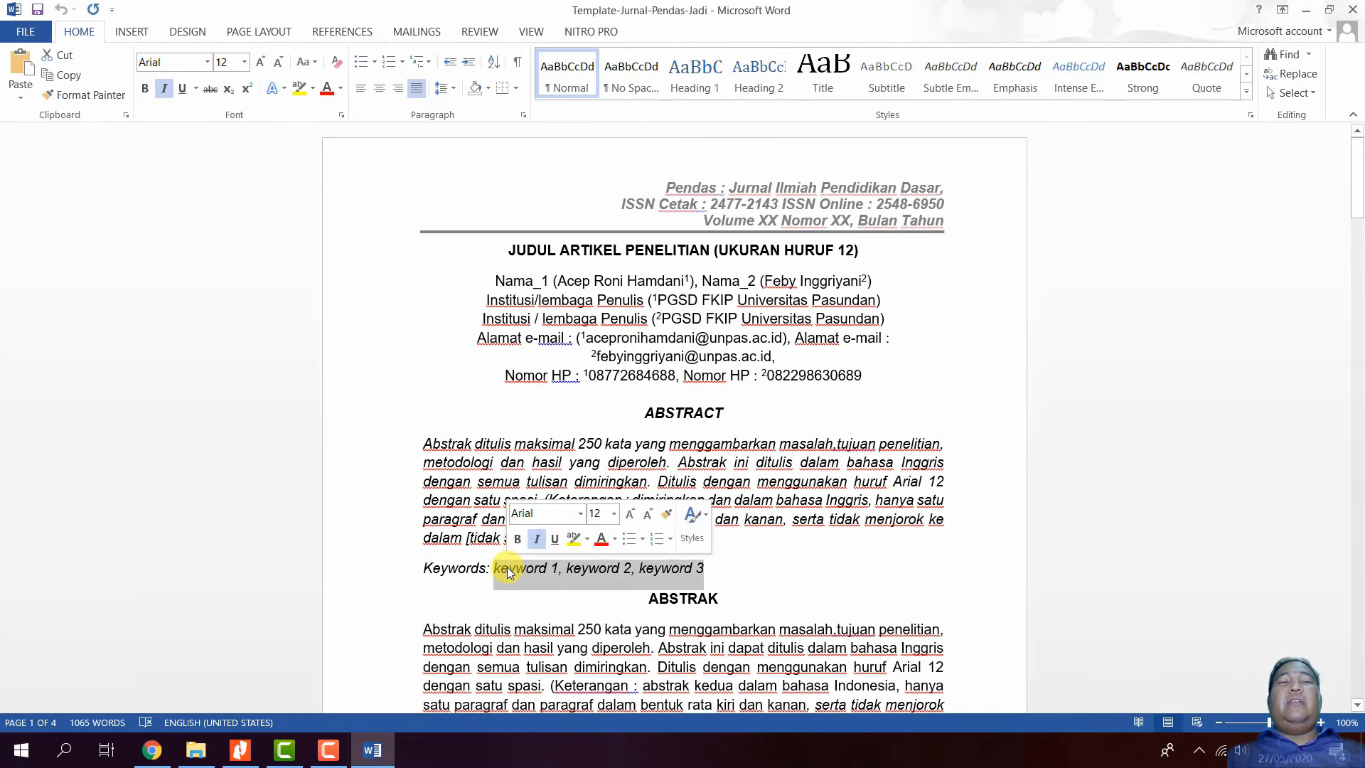
right_click(506, 568)
click(572, 337)
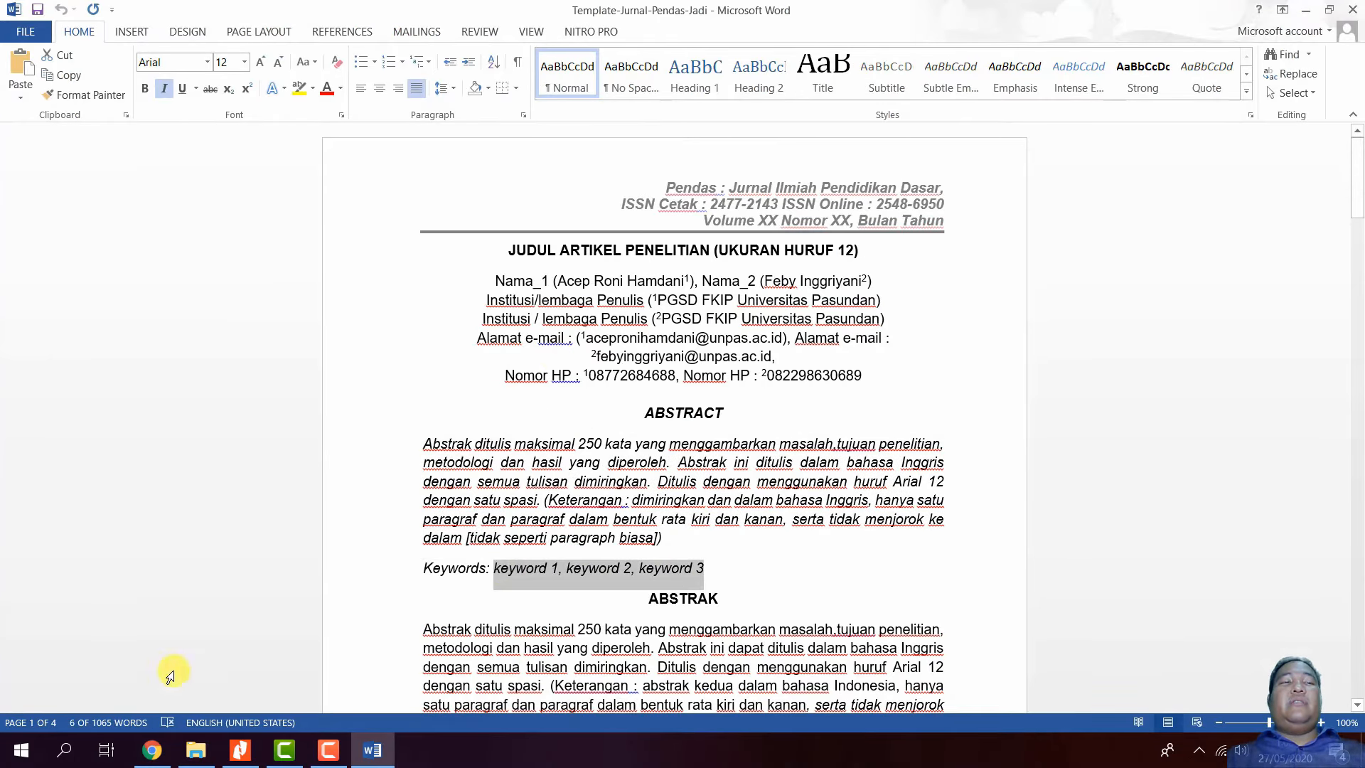
click(152, 750)
right_click(401, 375)
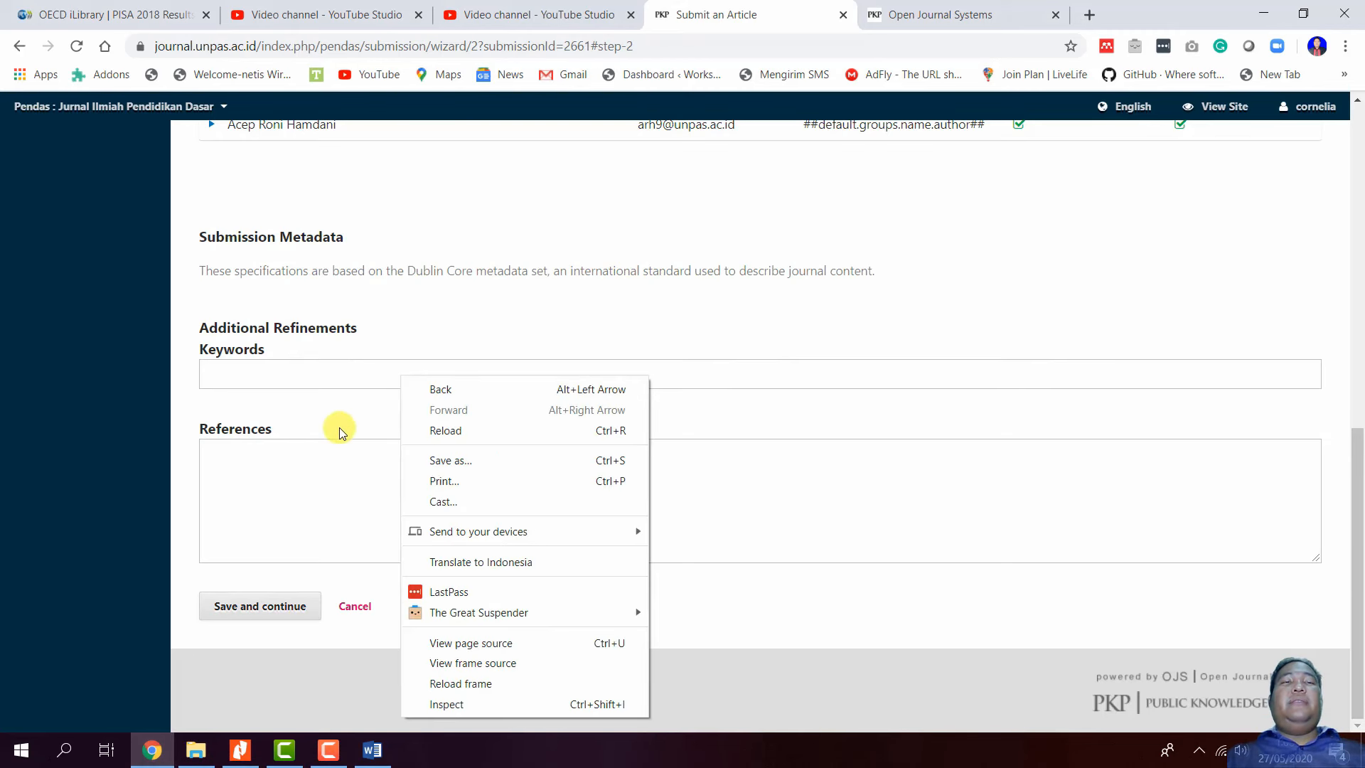
click(325, 373)
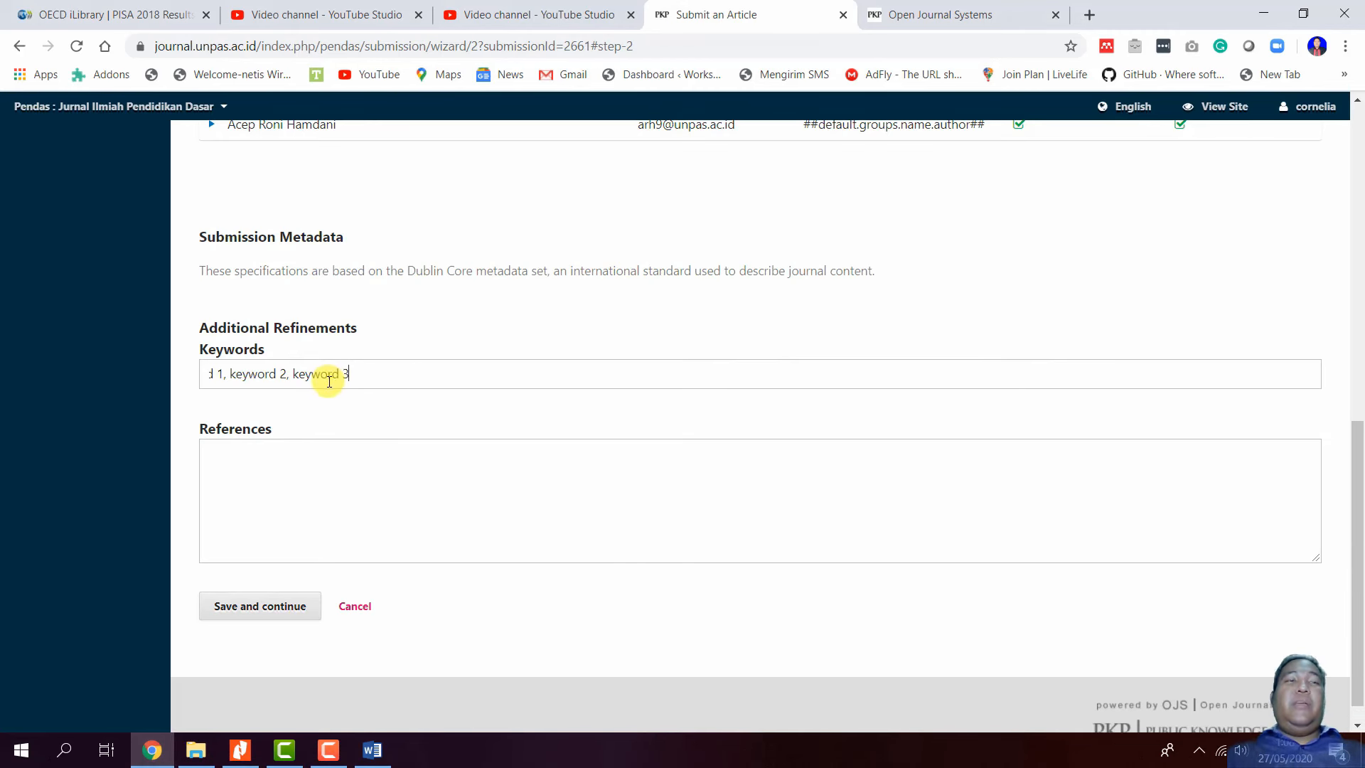
- Paste the Hodgson and Fariq references from the template into References, then save and continue
click(372, 750)
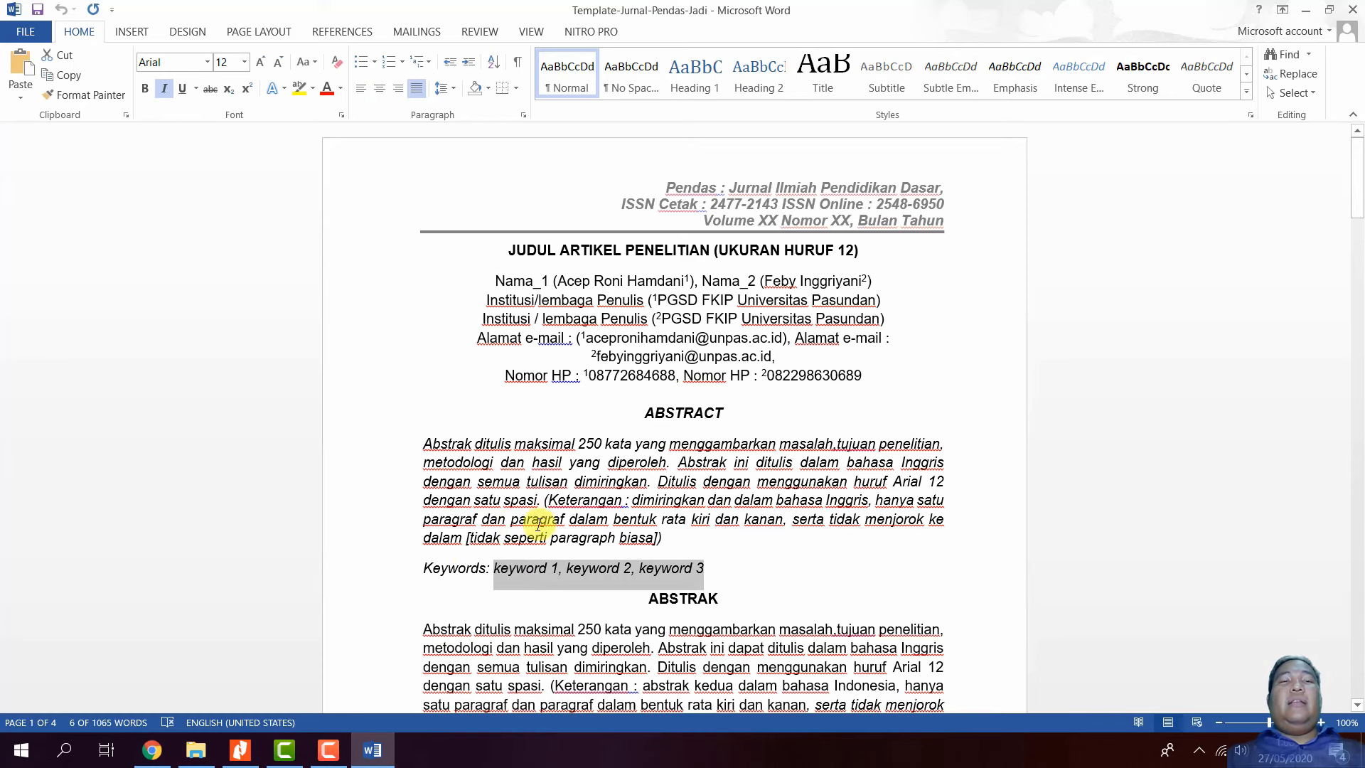
scroll(710, 488, down, 3)
drag(1358, 204, 1357, 661)
scroll(768, 542, up, 18)
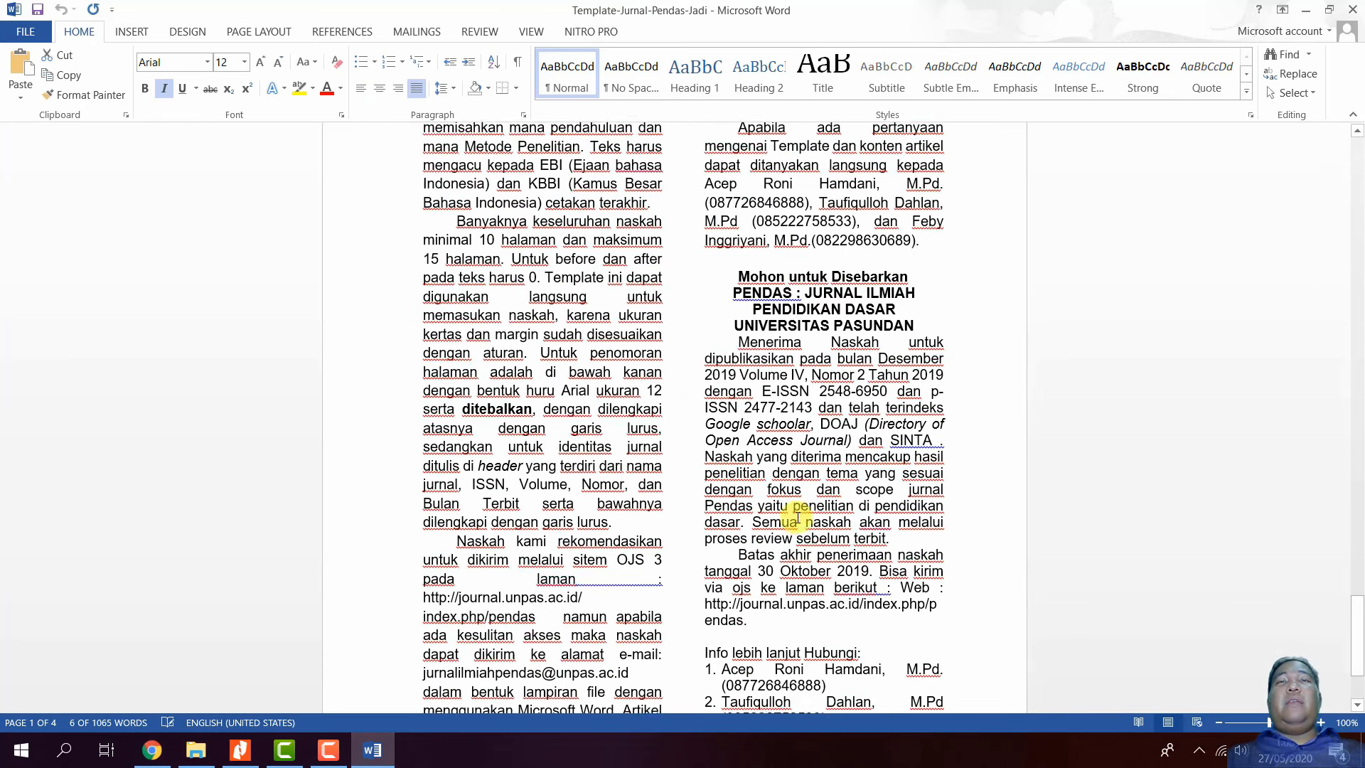
scroll(799, 510, up, 3)
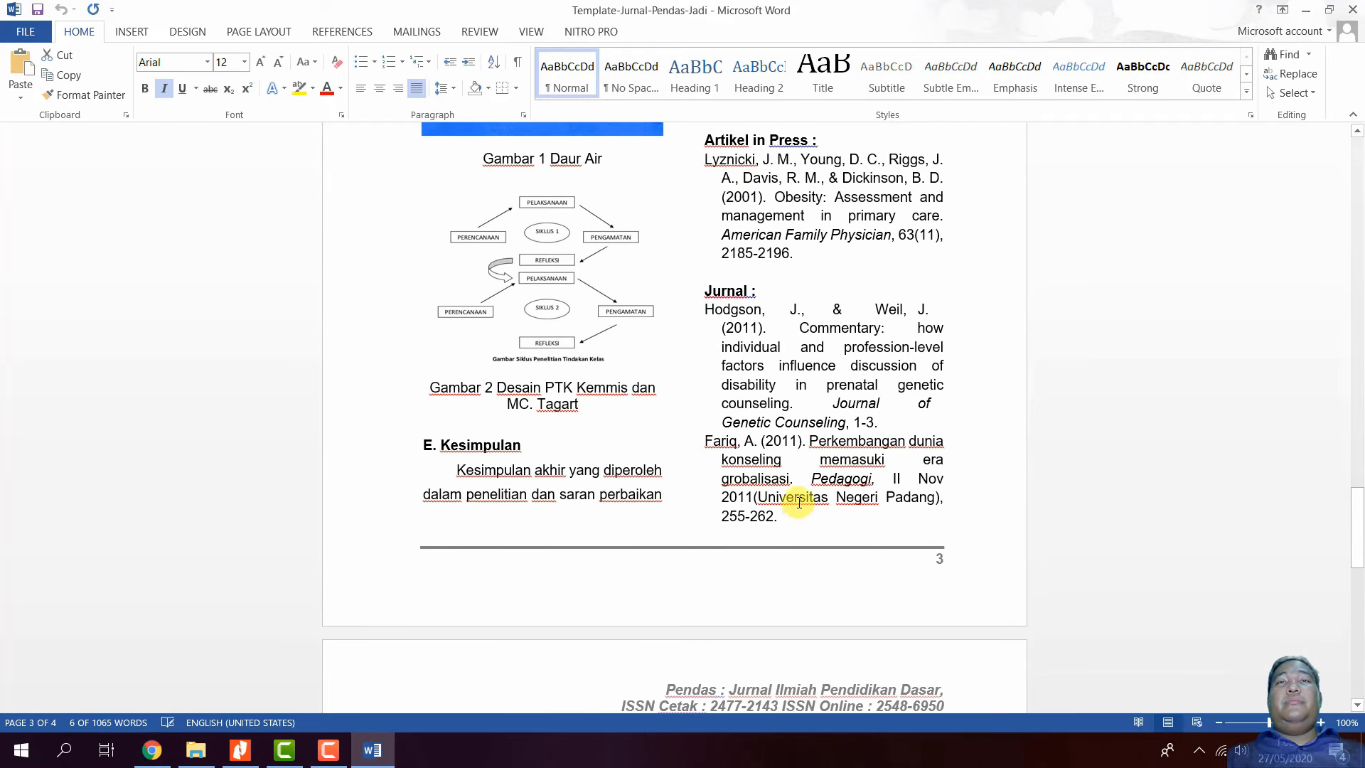
drag(782, 517, 704, 310)
key(ctrl+c)
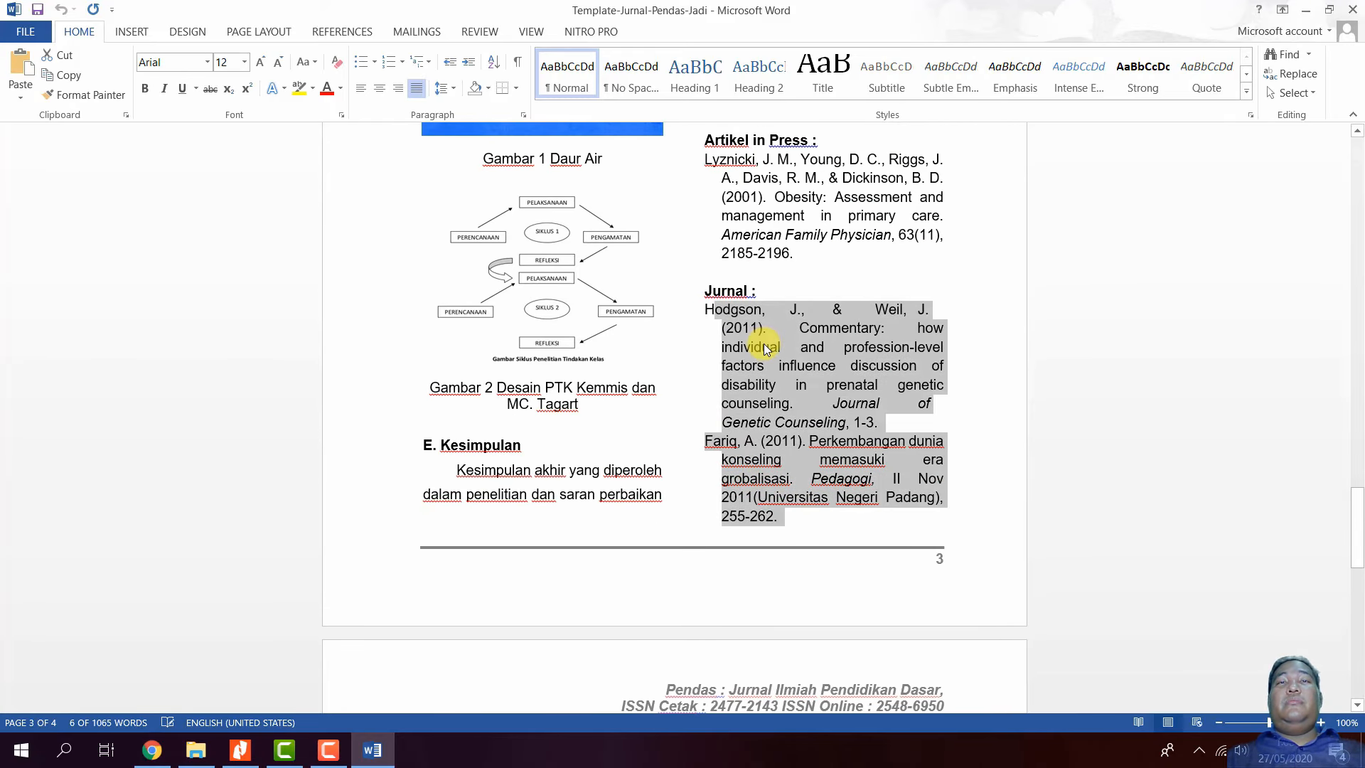
right_click(763, 343)
key(Escape)
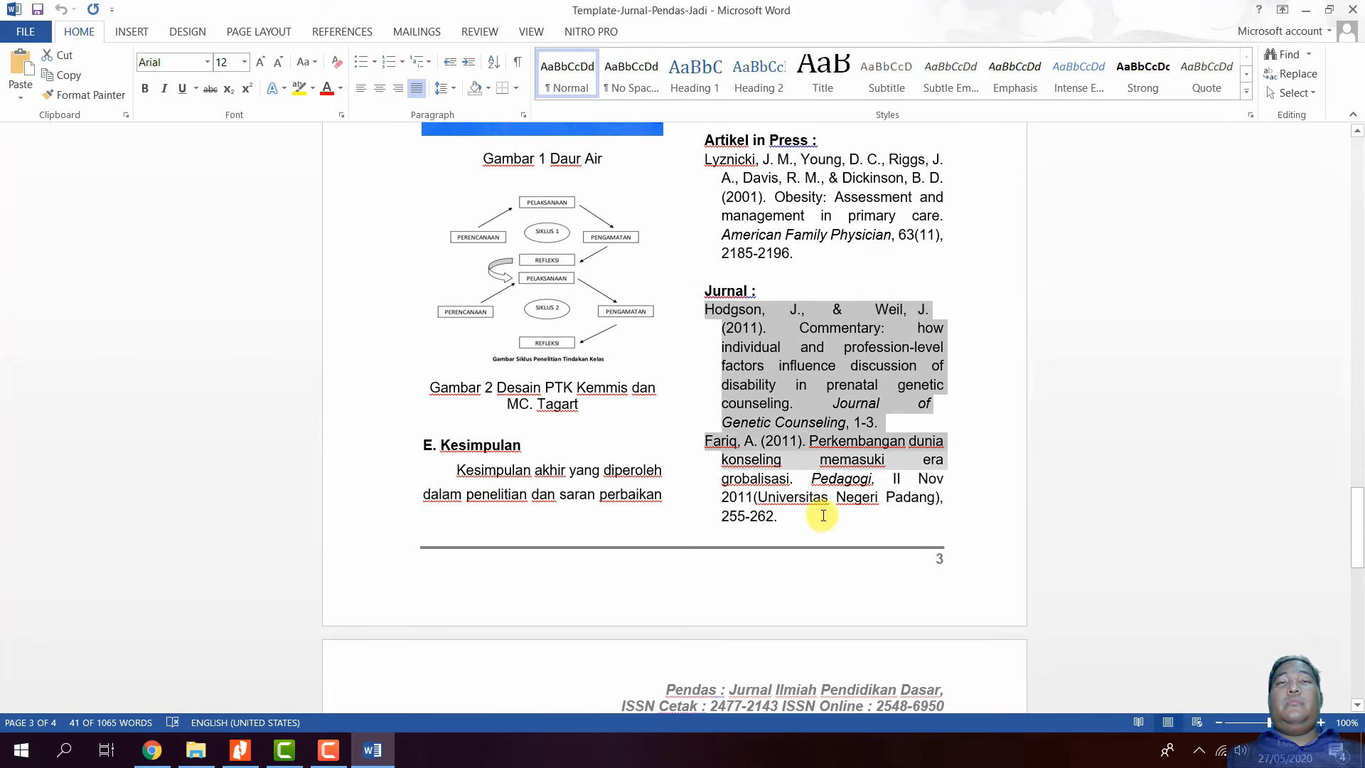
right_click(775, 428)
click(809, 462)
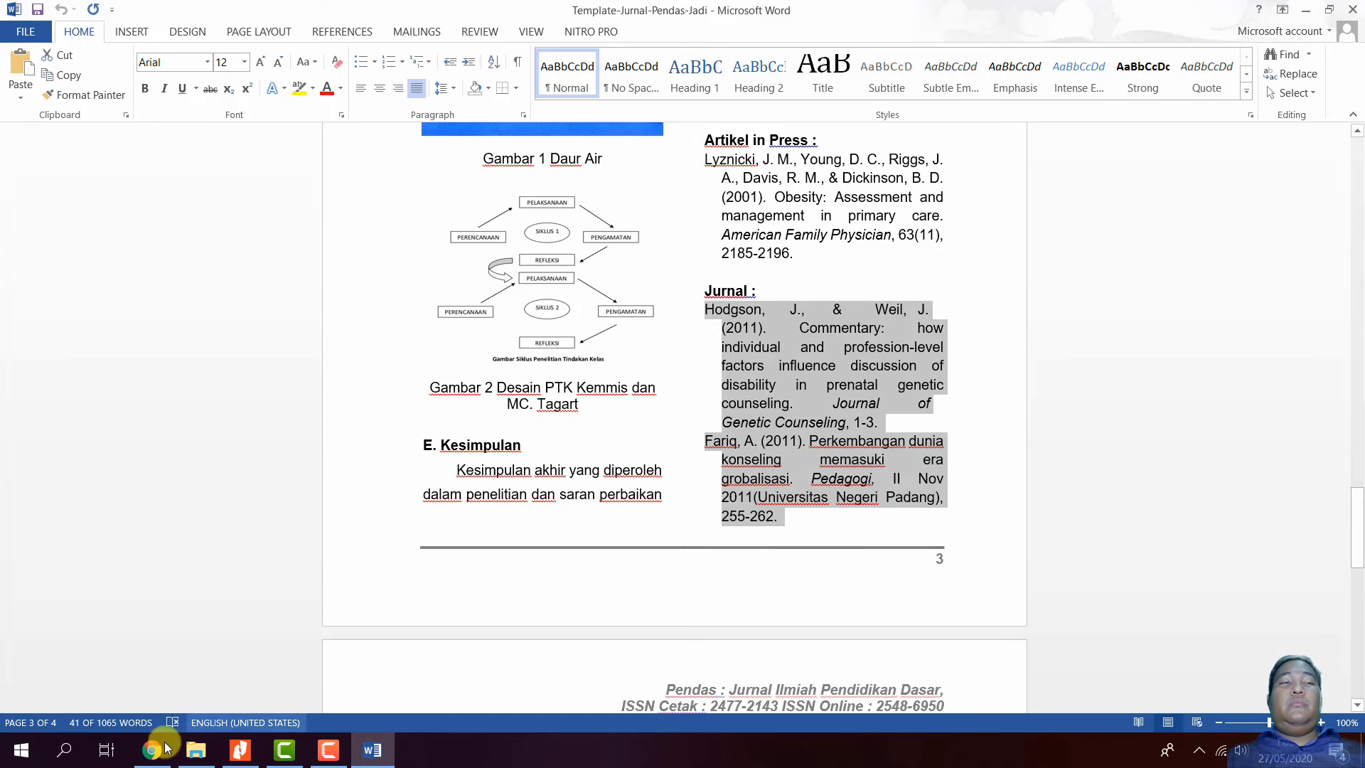
click(152, 750)
click(453, 494)
key(ctrl+v)
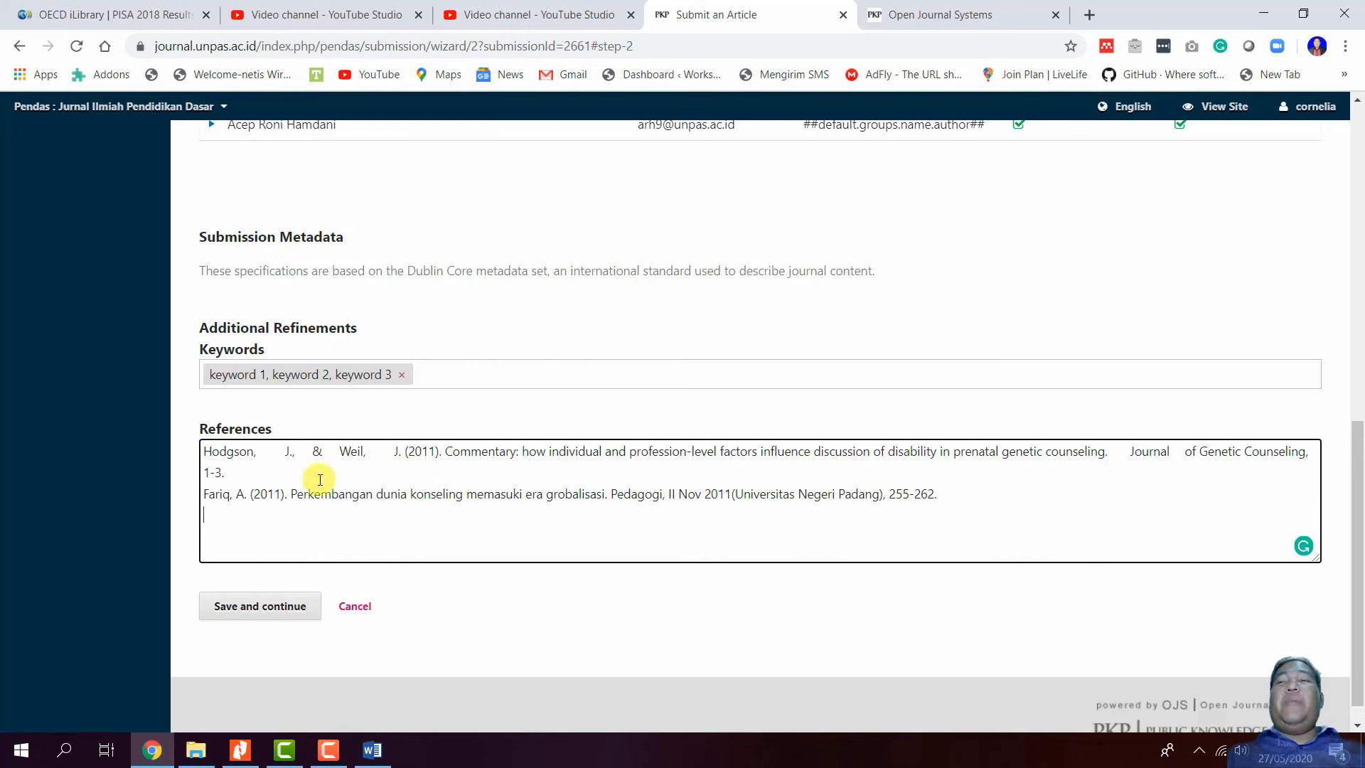
click(253, 620)
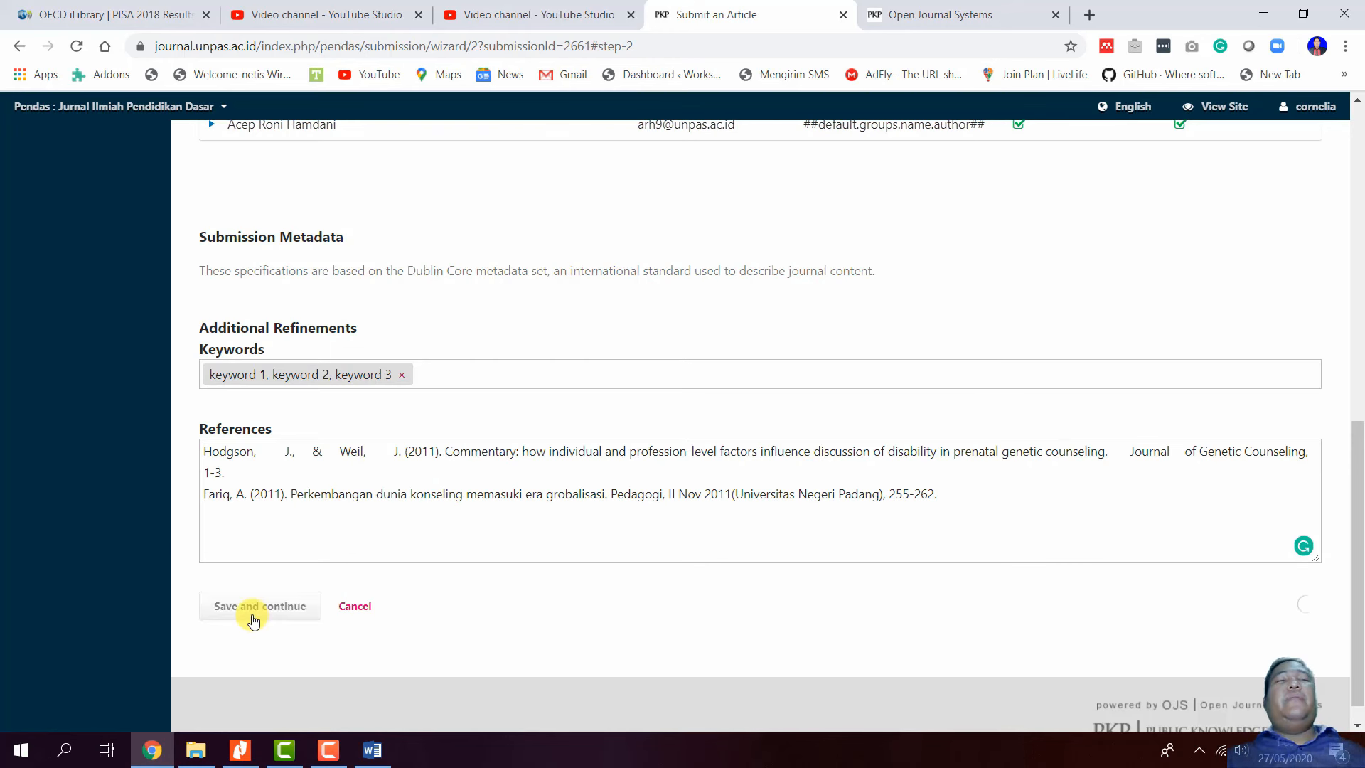
- Finish the submission and confirm sending the article to the Pendas journal
click(284, 315)
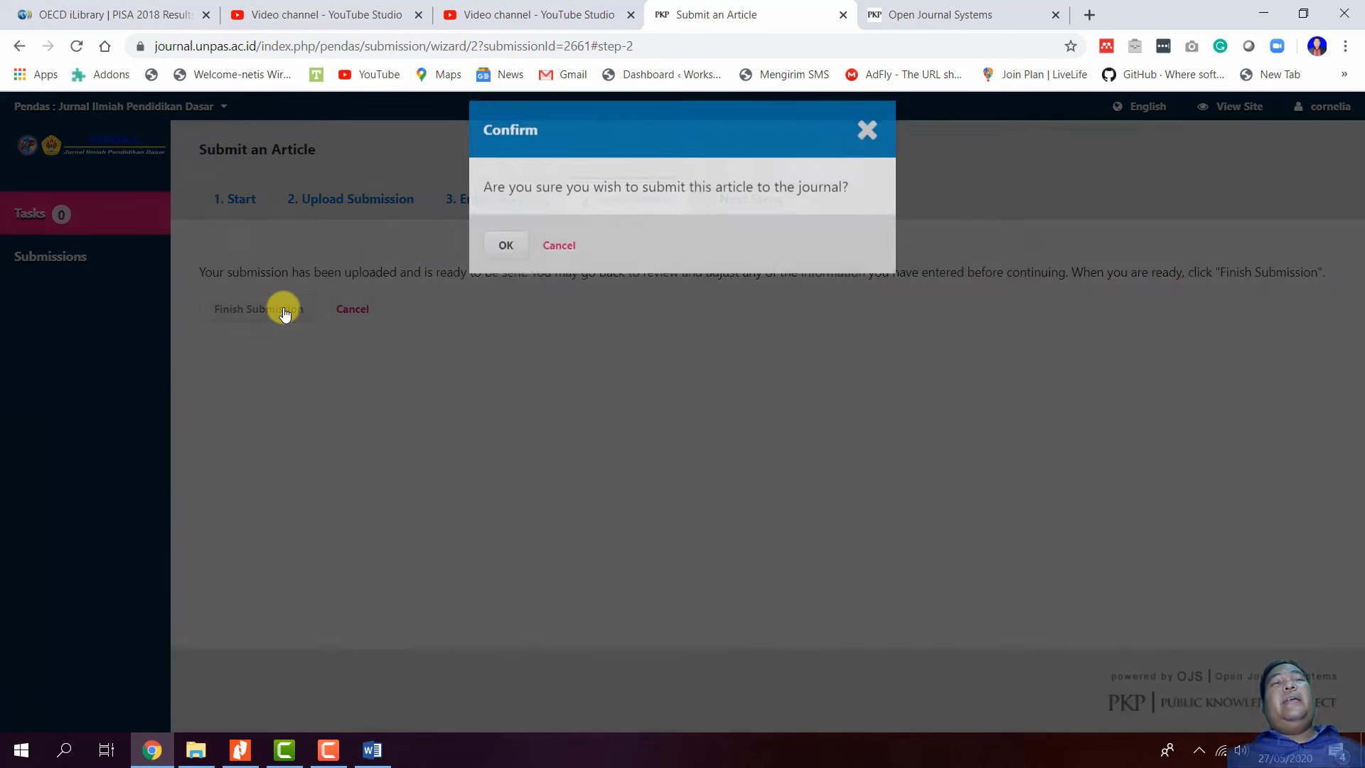
click(502, 256)
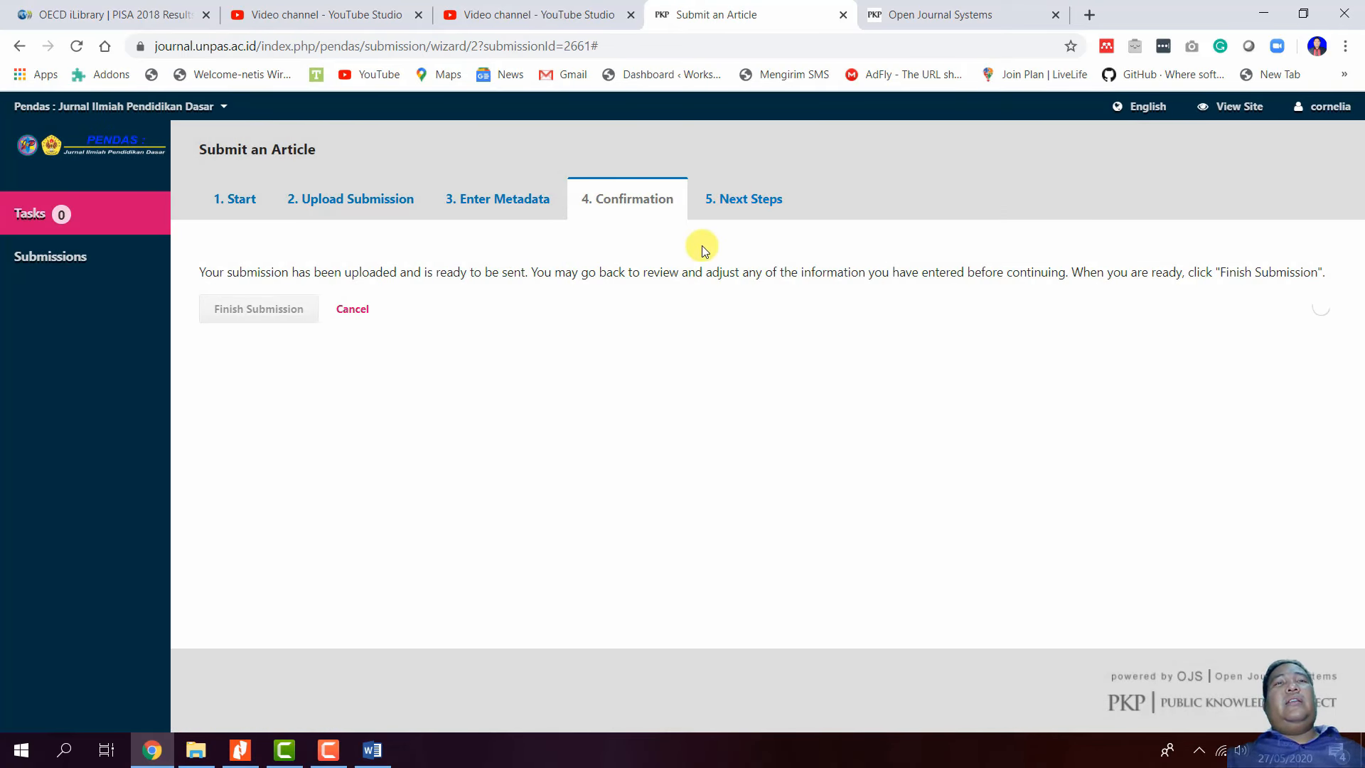
click(530, 206)
click(601, 198)
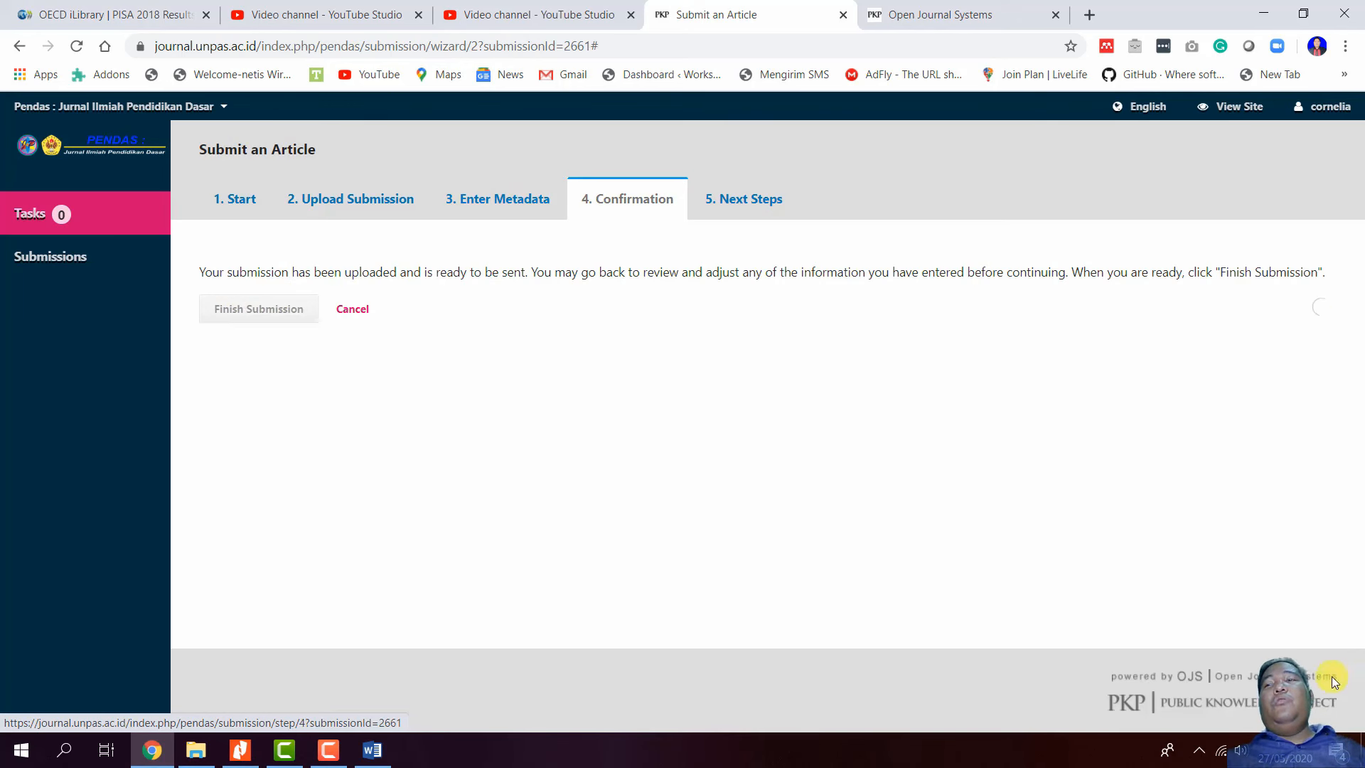
- Review the wizard's metadata, upload and start steps, then open the Tasks list
click(542, 197)
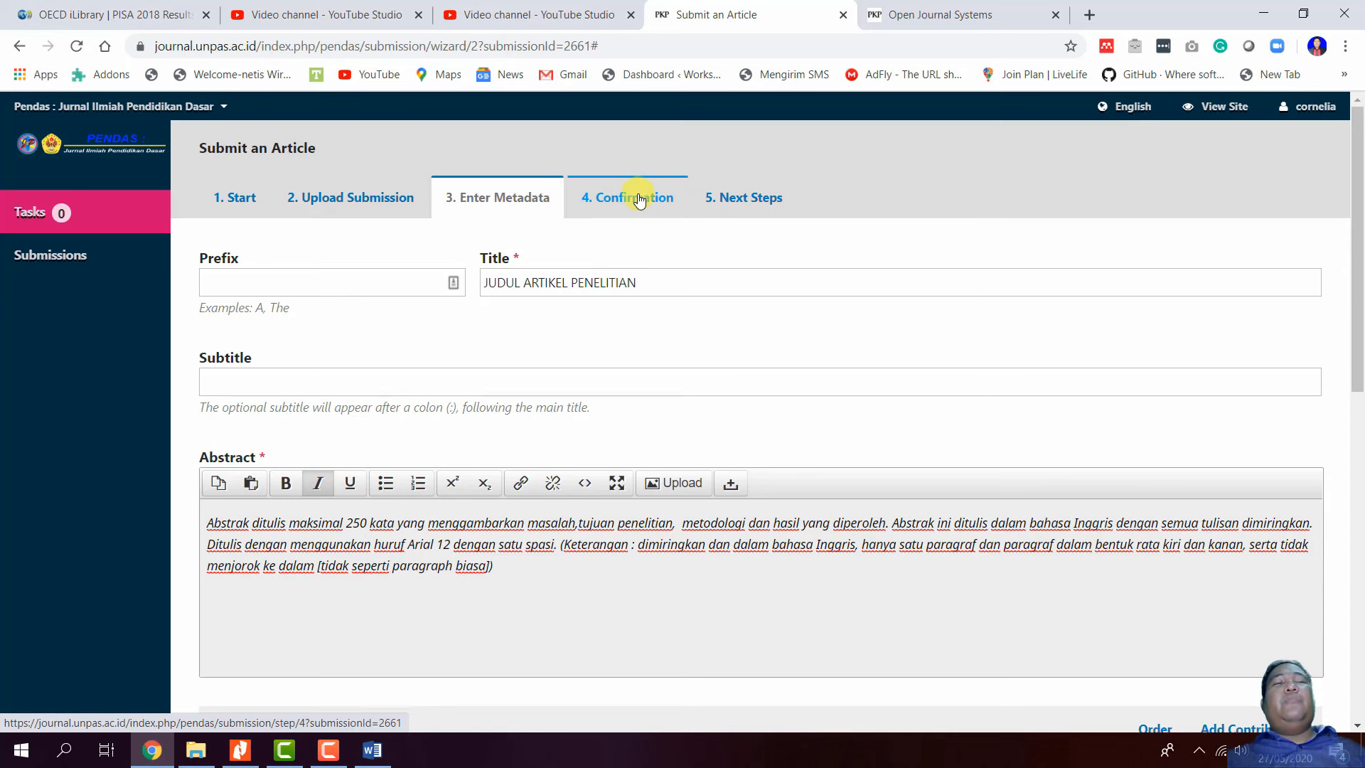
scroll(854, 310, down, 7)
scroll(868, 343, down, 3)
scroll(867, 342, up, 10)
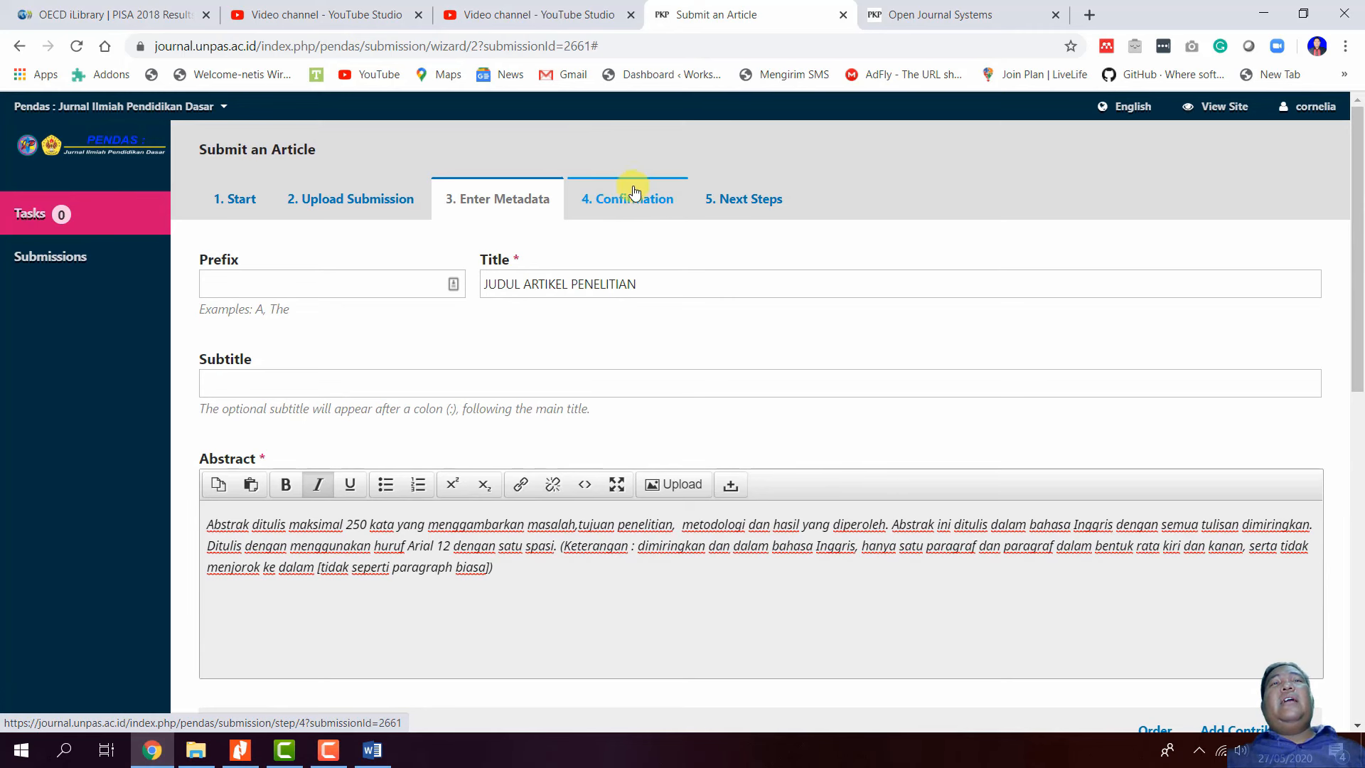
click(356, 200)
click(227, 200)
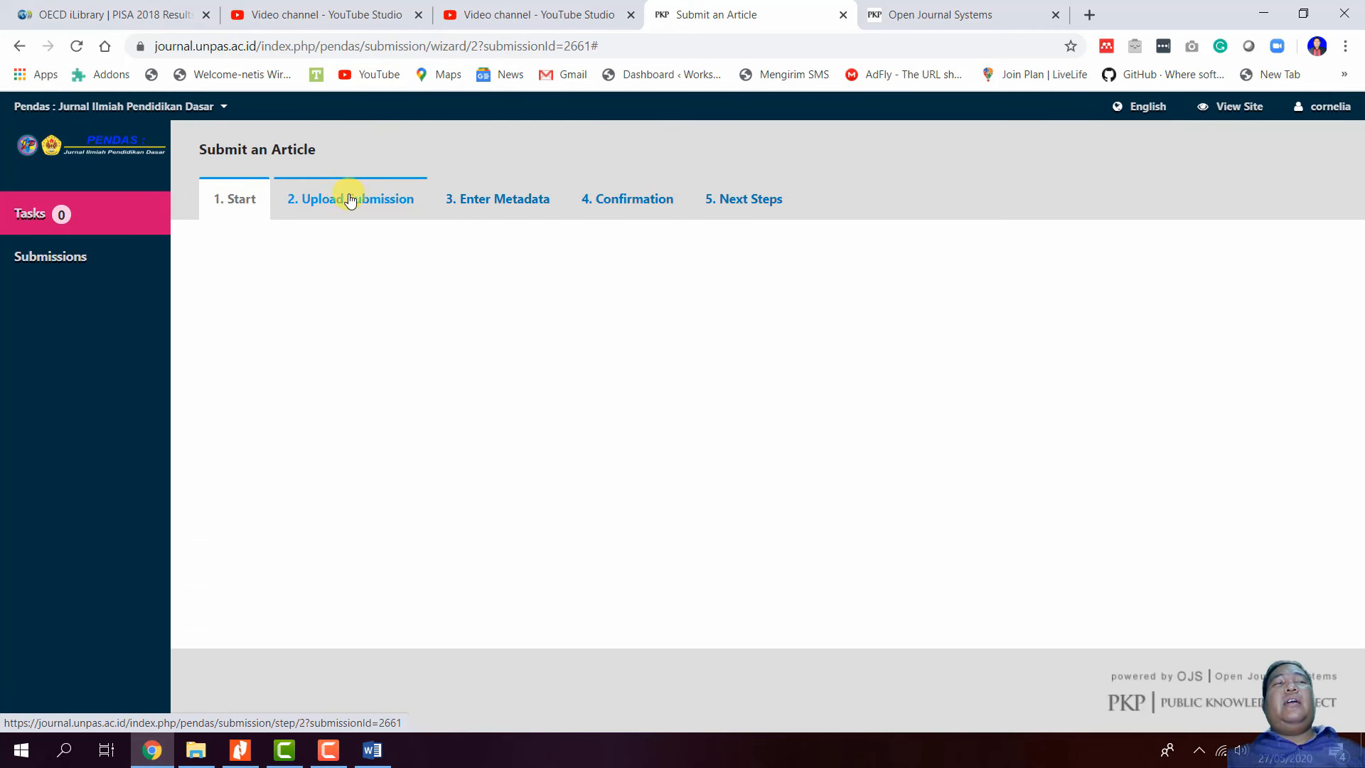
click(84, 212)
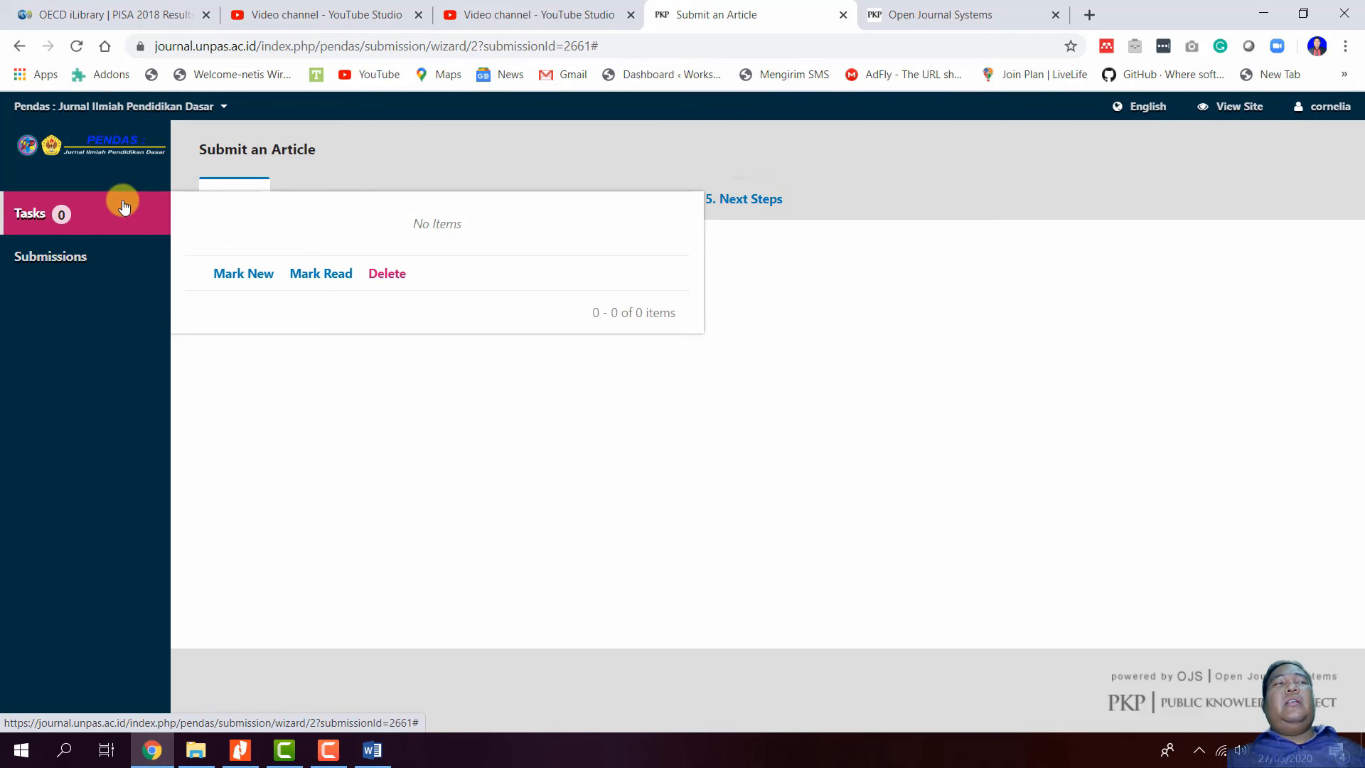
- Go to Submissions and compare the Archives list with the current queue
click(83, 258)
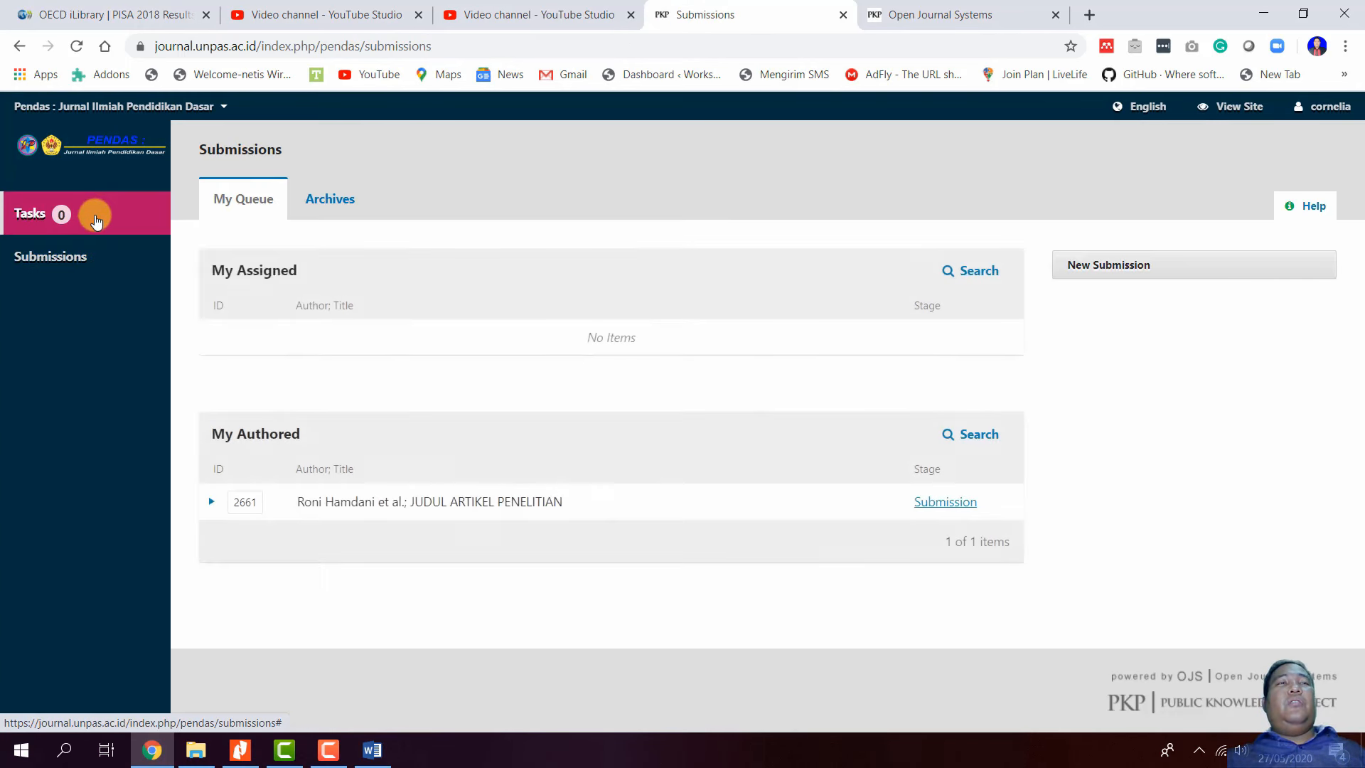
click(95, 214)
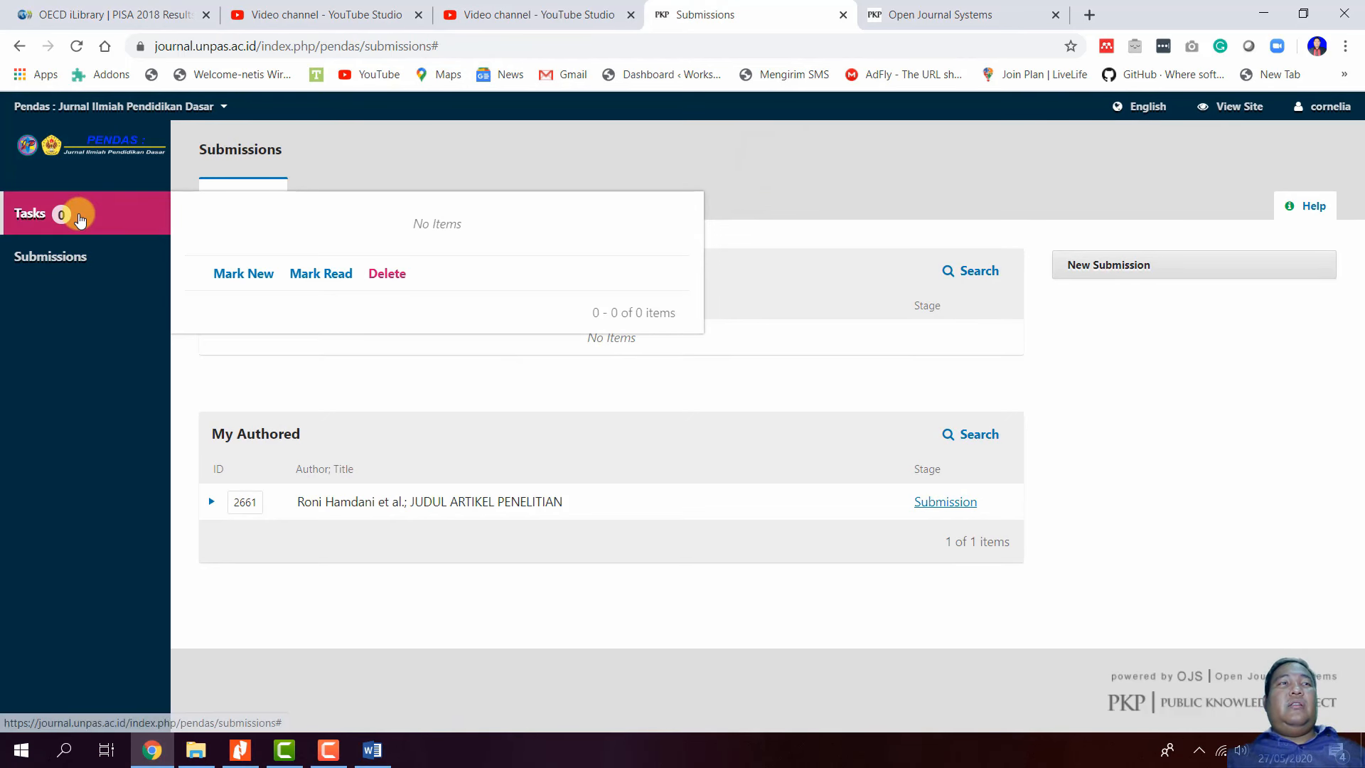
click(82, 212)
click(324, 201)
click(236, 205)
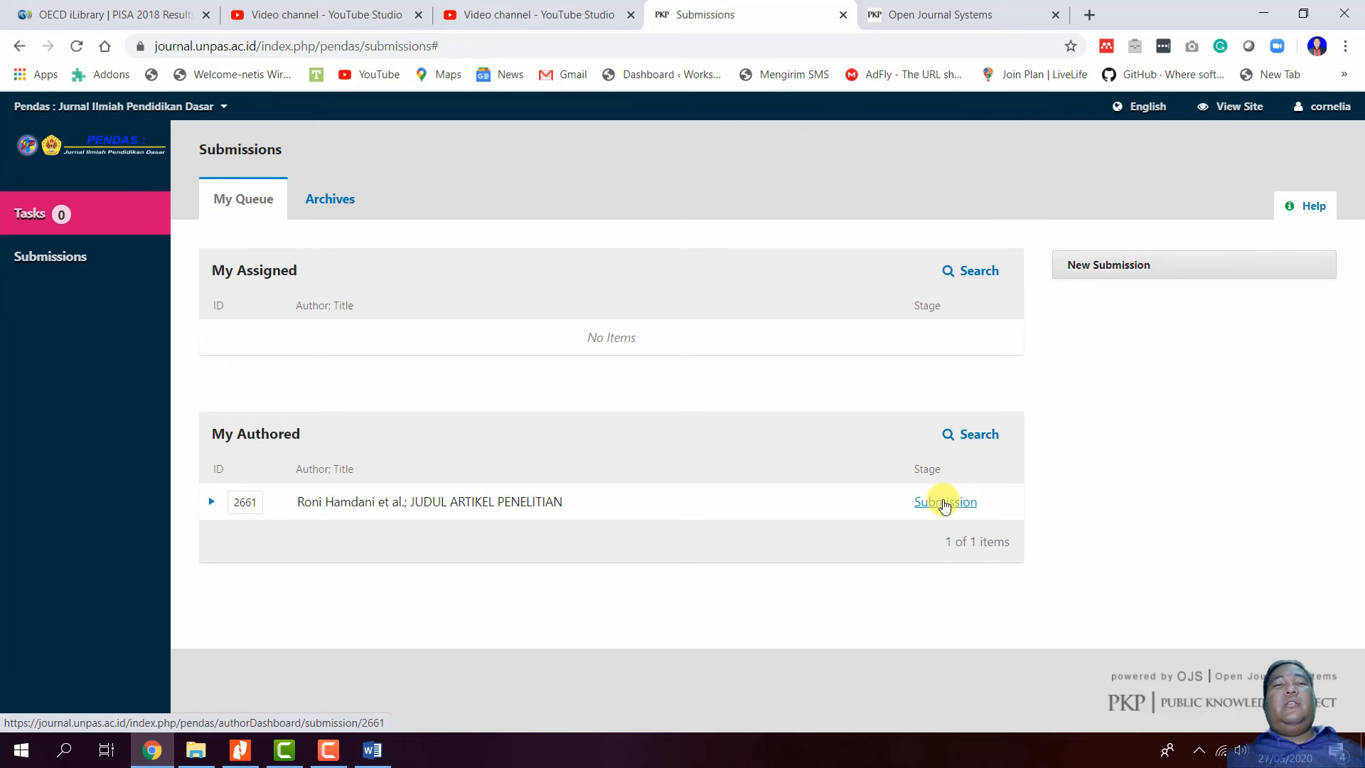
- Open the JUDUL ARTIKEL PENELITIAN dashboard and check its Review, Copyediting and Production stages
click(940, 500)
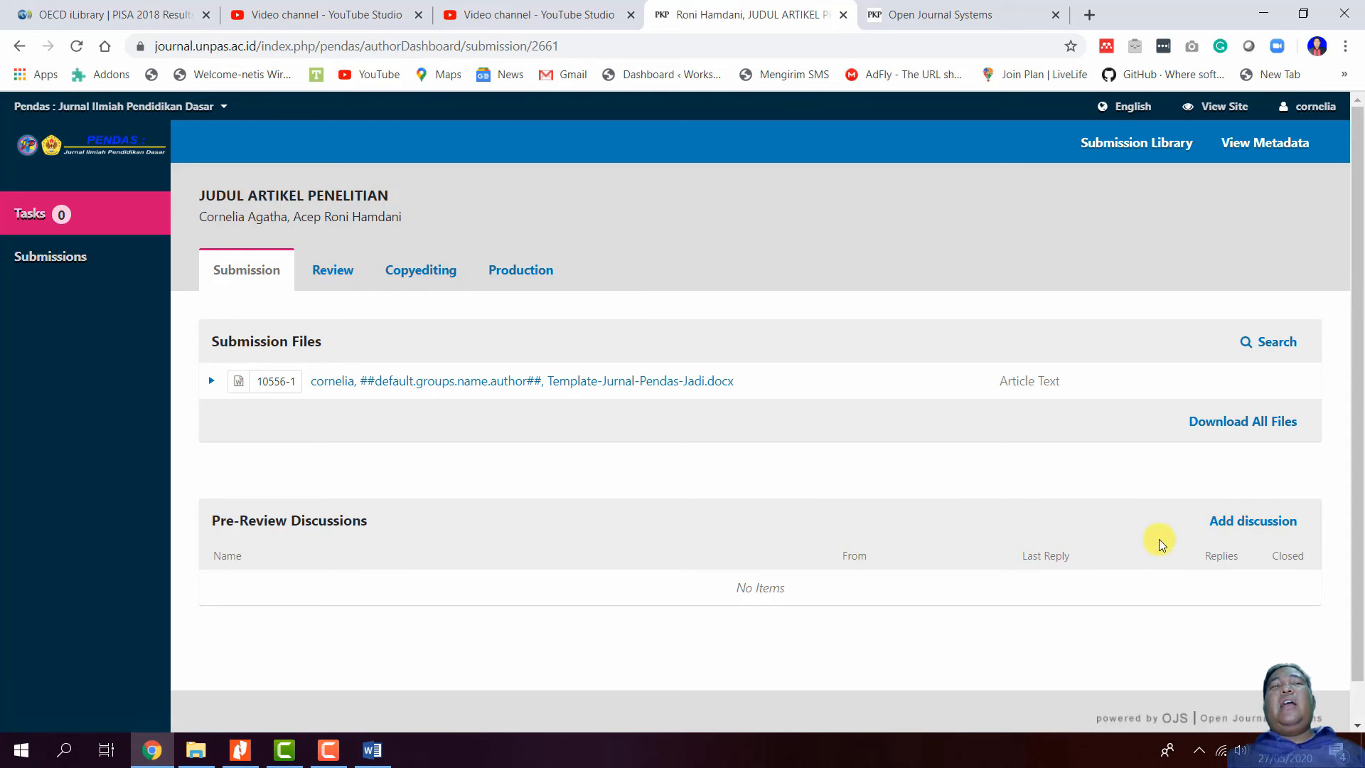
click(334, 272)
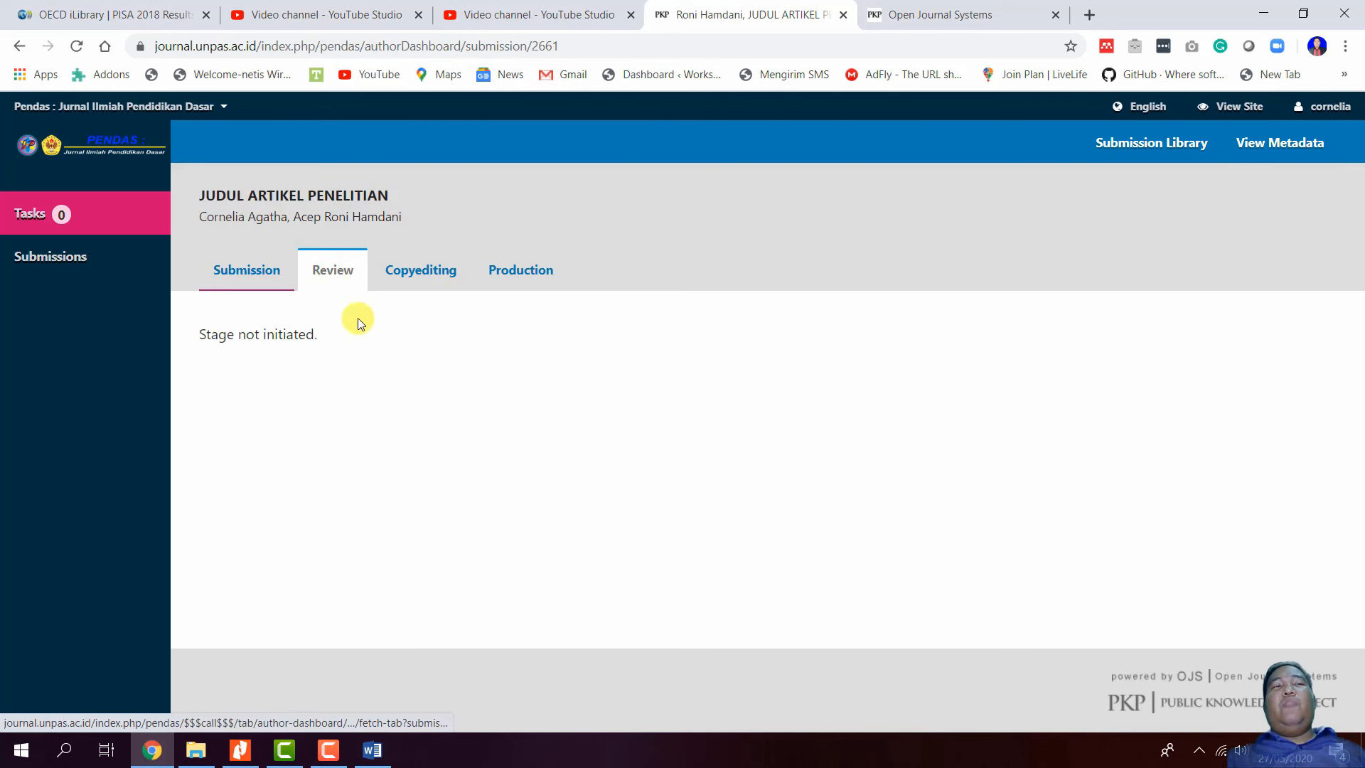
click(257, 274)
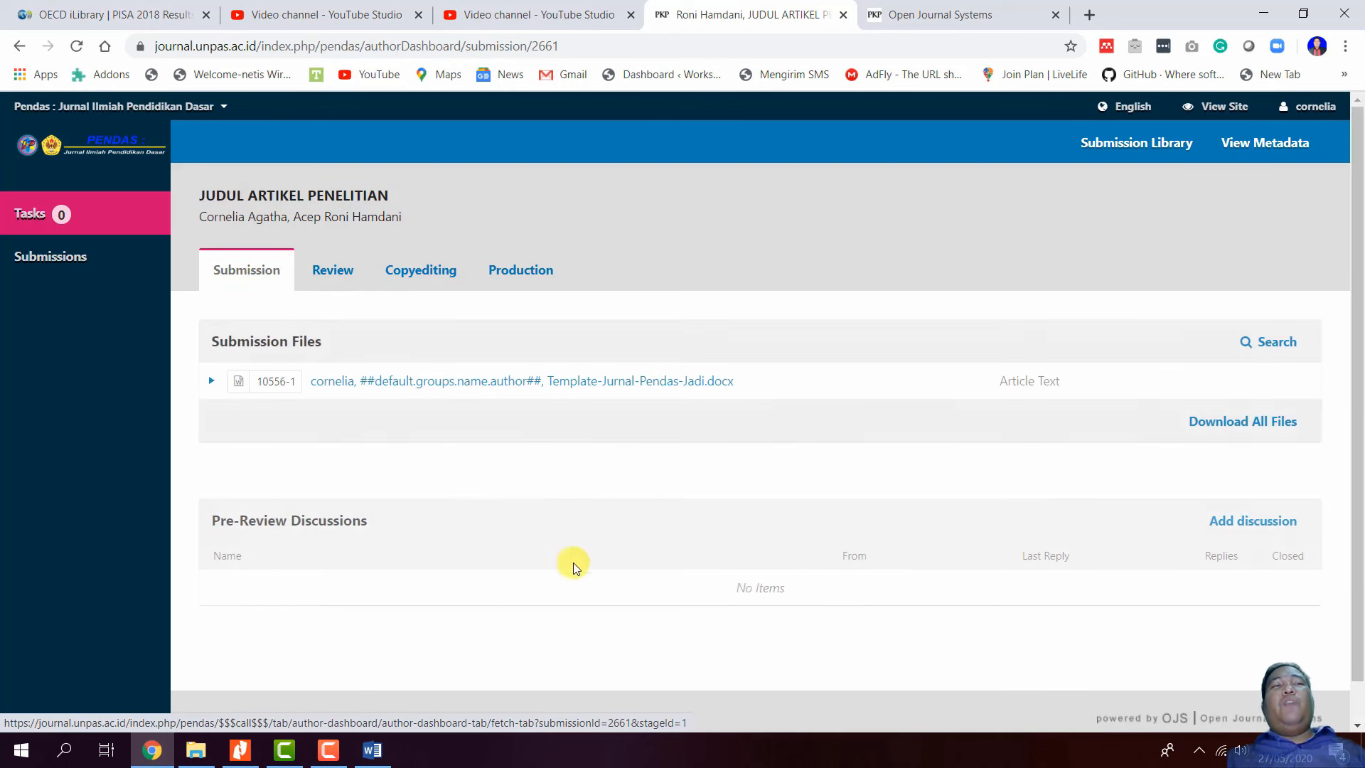
click(434, 281)
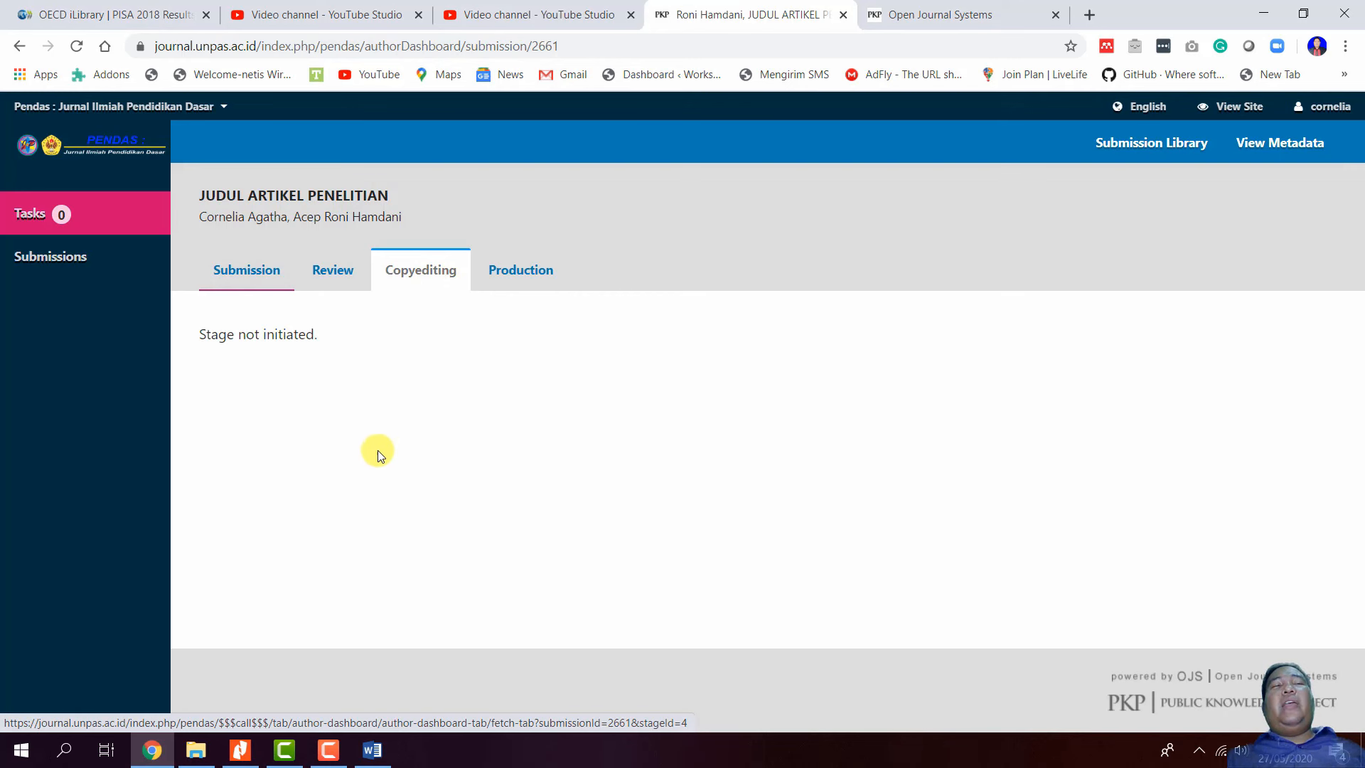
click(518, 268)
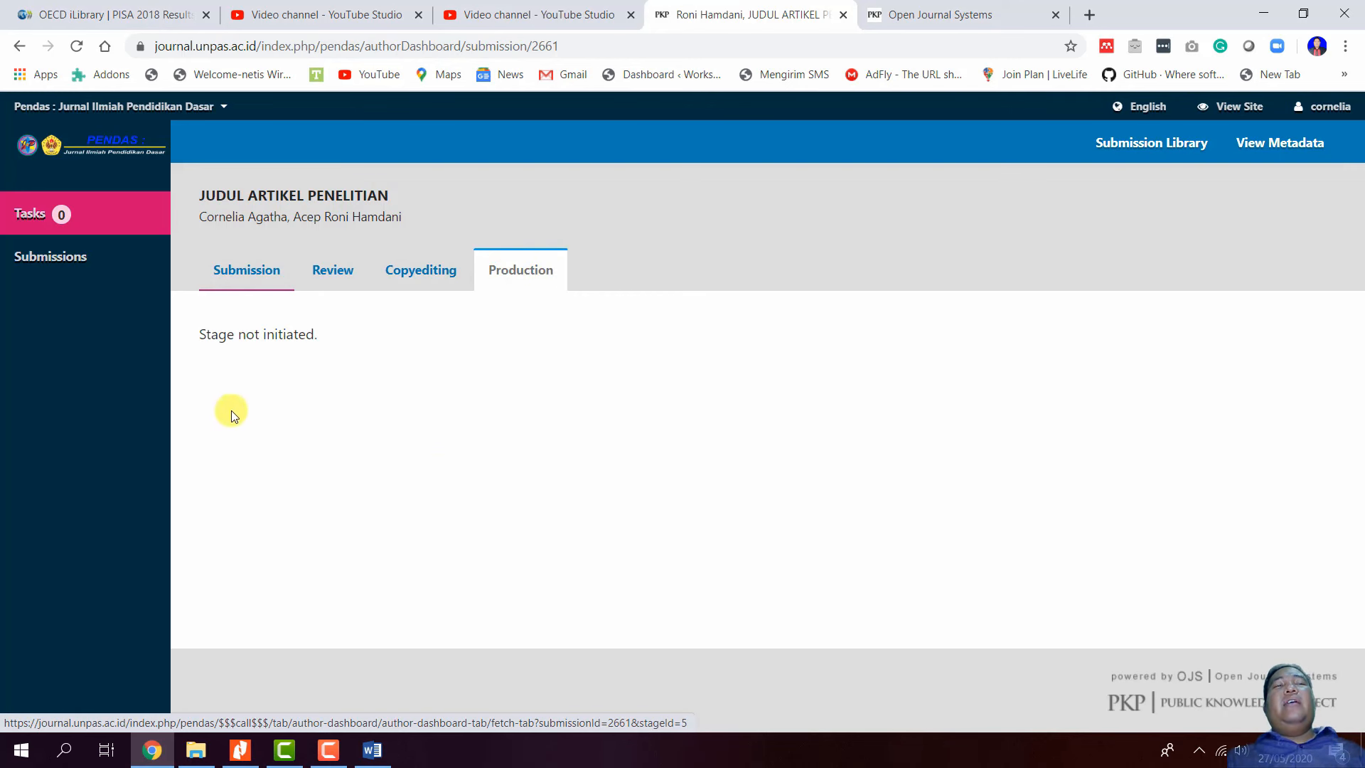
click(232, 277)
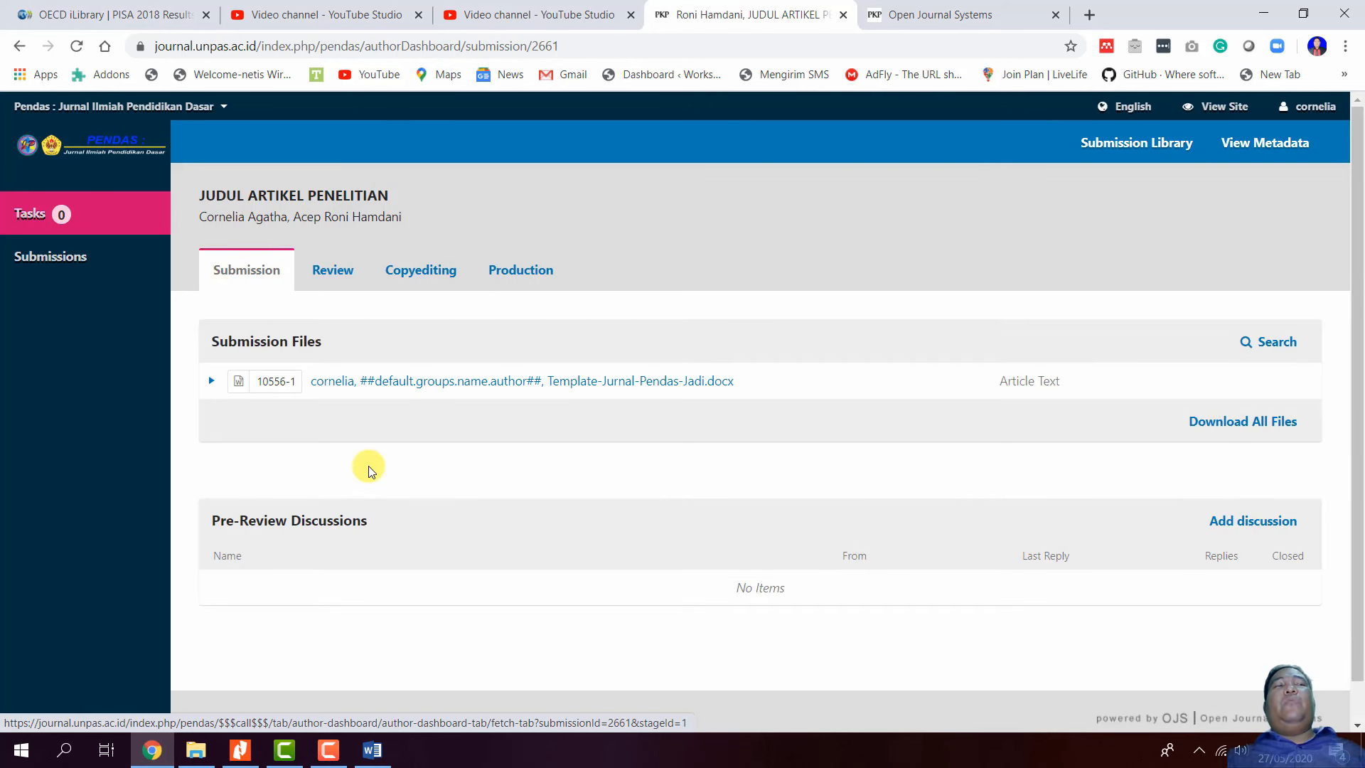